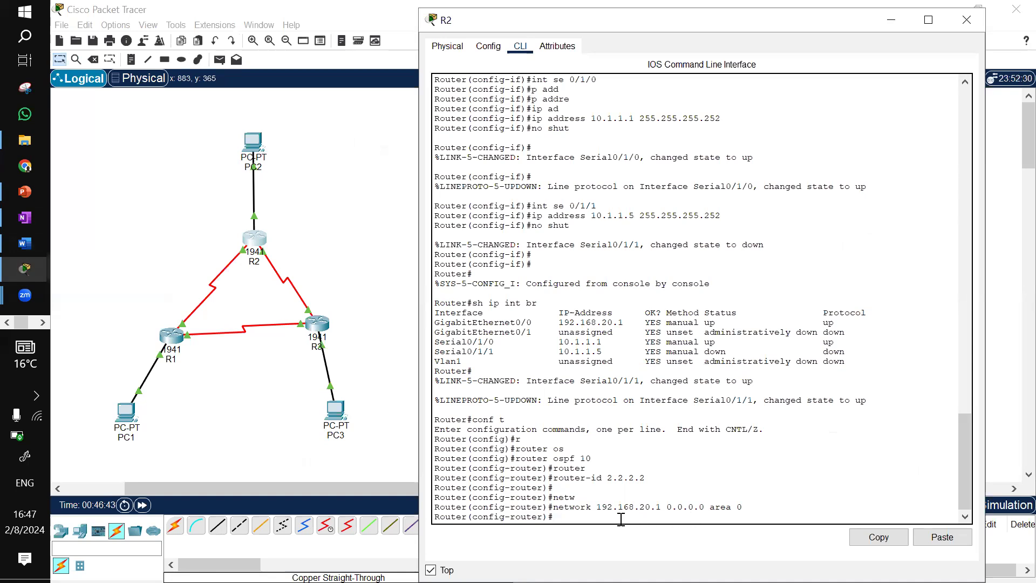
On R2, add an OSPF network statement for 10.1.1.5 with wildcard 0.0.0.0 in area 0
{"action": "left_click", "coordinate": [26, 218]}
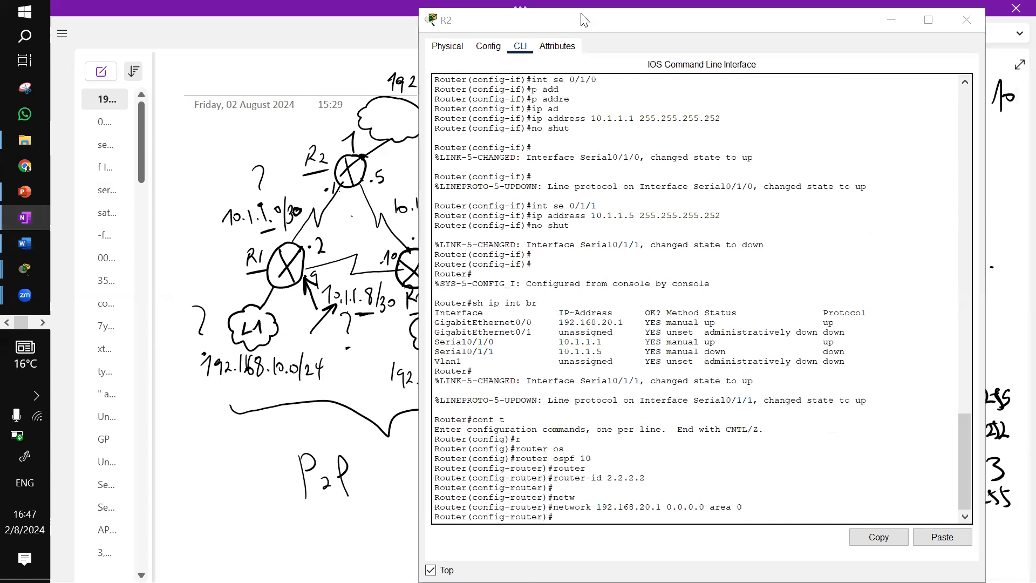
{"action": "left_click_drag", "start_coordinate": [420, 216], "coordinate": [474, 218]}
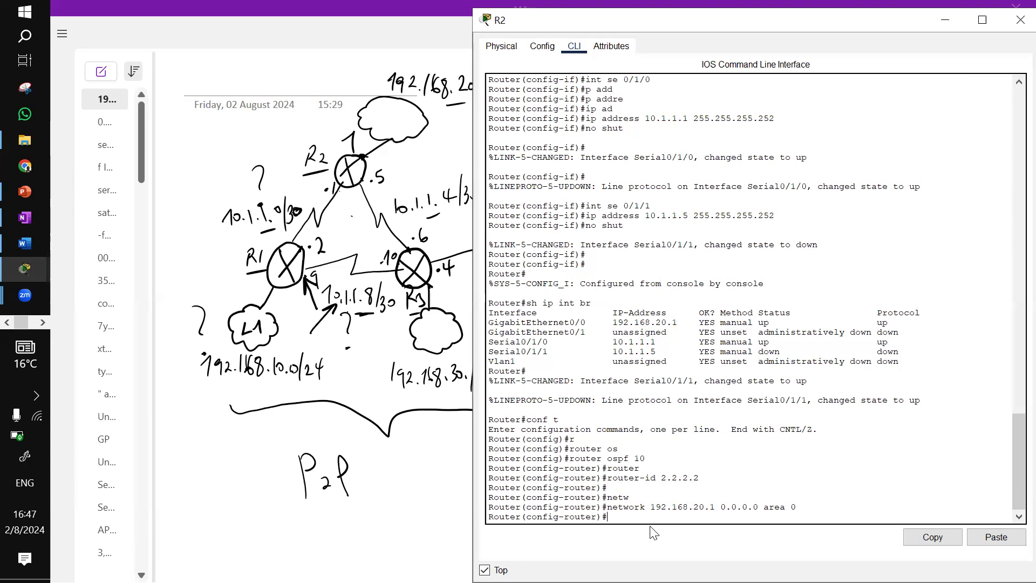
{"action": "key", "text": "Up"}
{"action": "key", "text": "Left"}
{"action": "key", "text": "Left"}
{"action": "key", "text": "Left"}
{"action": "key", "text": "Left"}
{"action": "key", "text": "BackSpace"}
{"action": "key", "text": "BackSpace"}
Add an OSPF network statement for 10.1.1.1 with wildcard 0.0.0.0 in area 0 and leave configuration mode
{"action": "key", "text": "BackSpace"}
{"action": "key", "text": "BackSpace"}
{"action": "key", "text": "BackSpace"}
{"action": "key", "text": "BackSpace"}
{"action": "key", "text": "BackSpace"}
{"action": "key", "text": "BackSpace"}
{"action": "key", "text": "BackSpace"}
{"action": "key", "text": "BackSpace"}
{"action": "key", "text": "BackSpace"}
{"action": "key", "text": "BackSpace"}
{"action": "type", "text": "10.1.1.5"}
{"action": "key", "text": "Return"}
{"action": "type", "text": "1"}
{"action": "key", "text": "BackSpace"}
{"action": "key", "text": "Up"}
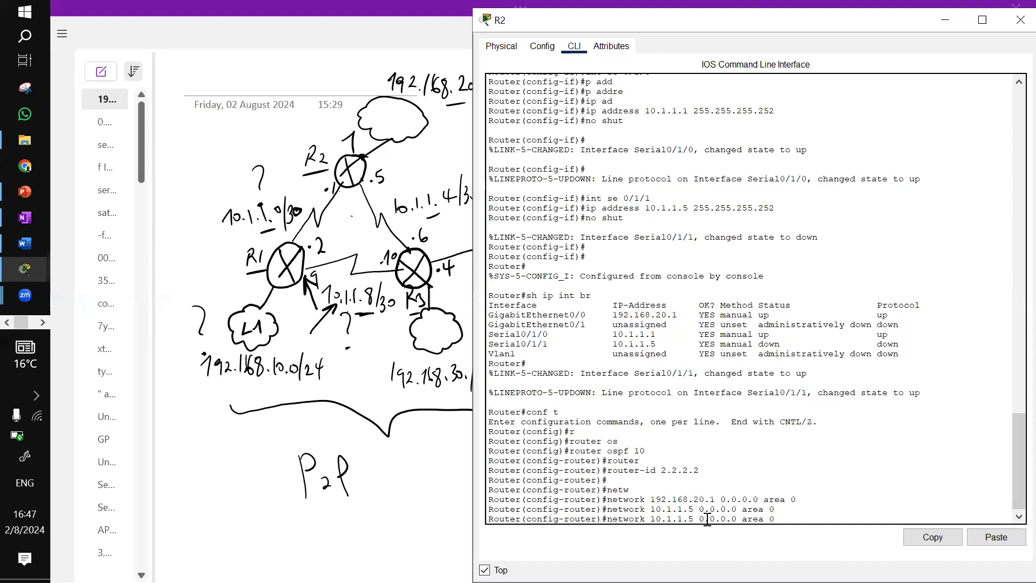
{"action": "key", "text": "Return"}
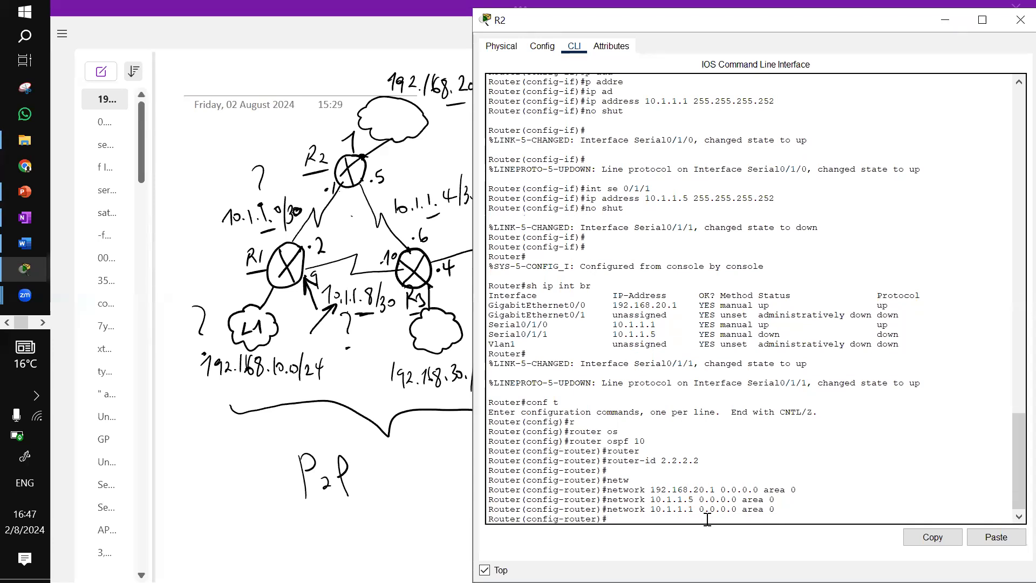
{"action": "key", "text": "ctrl+z"}
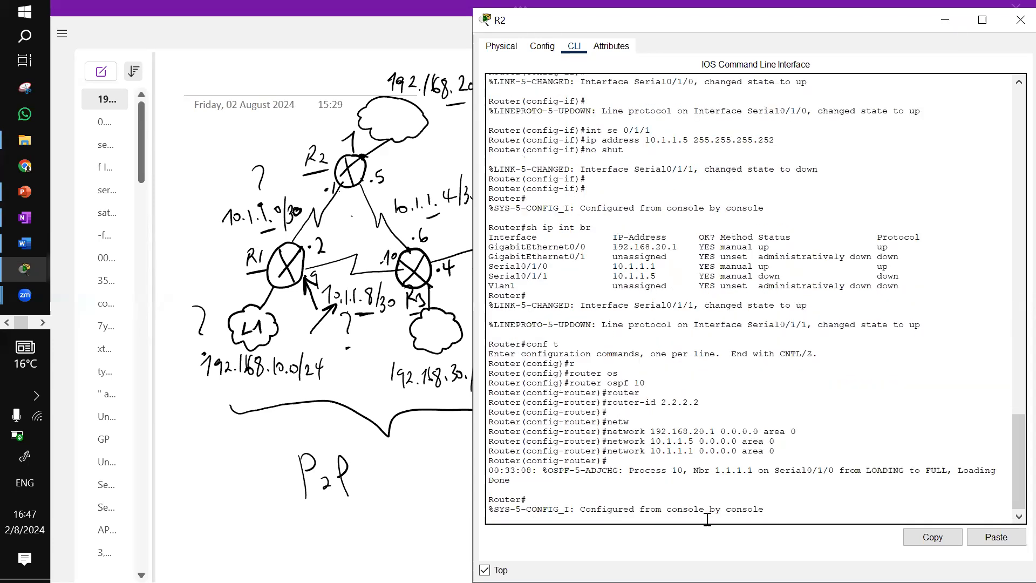
Display R2's running configuration and page through it to review the OSPF section
{"action": "key", "text": "Return"}
{"action": "type", "text": "sh r"}
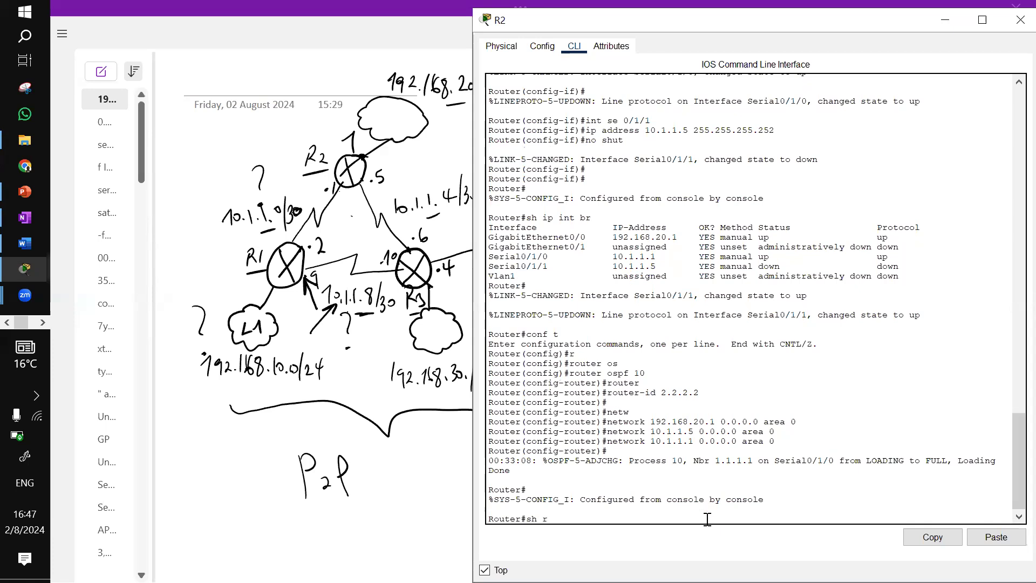
{"action": "key", "text": "BackSpace"}
{"action": "key", "text": "BackSpace"}
{"action": "type", "text": "run"}
{"action": "key", "text": "Return"}
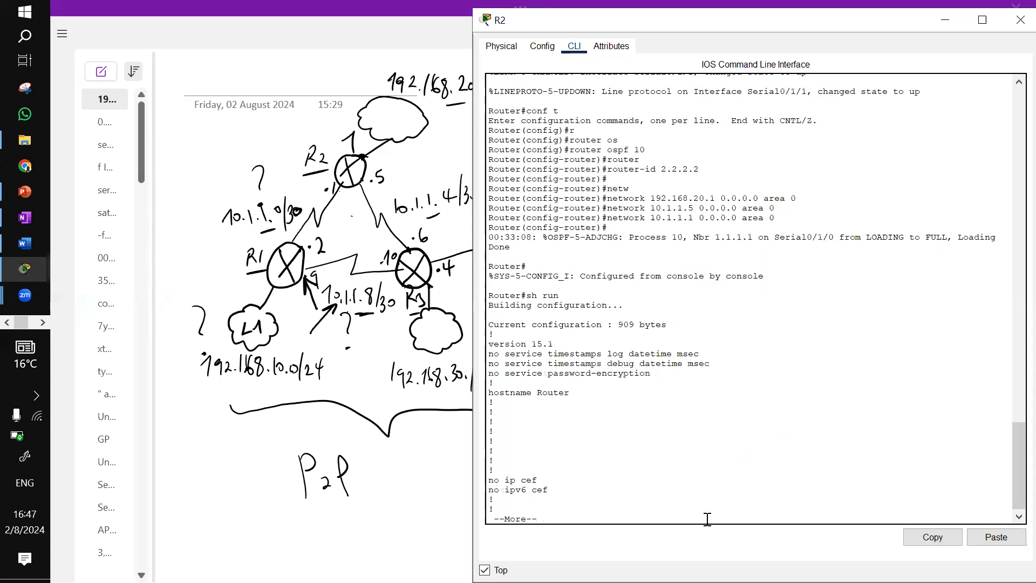
{"action": "key", "text": "space"}
{"action": "key", "text": "space"}
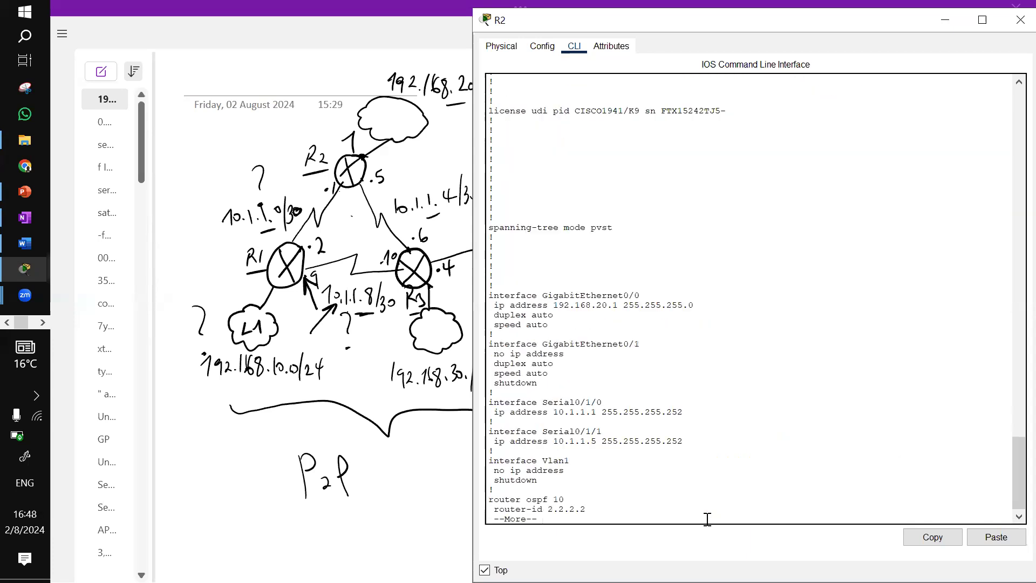
{"action": "key", "text": "space"}
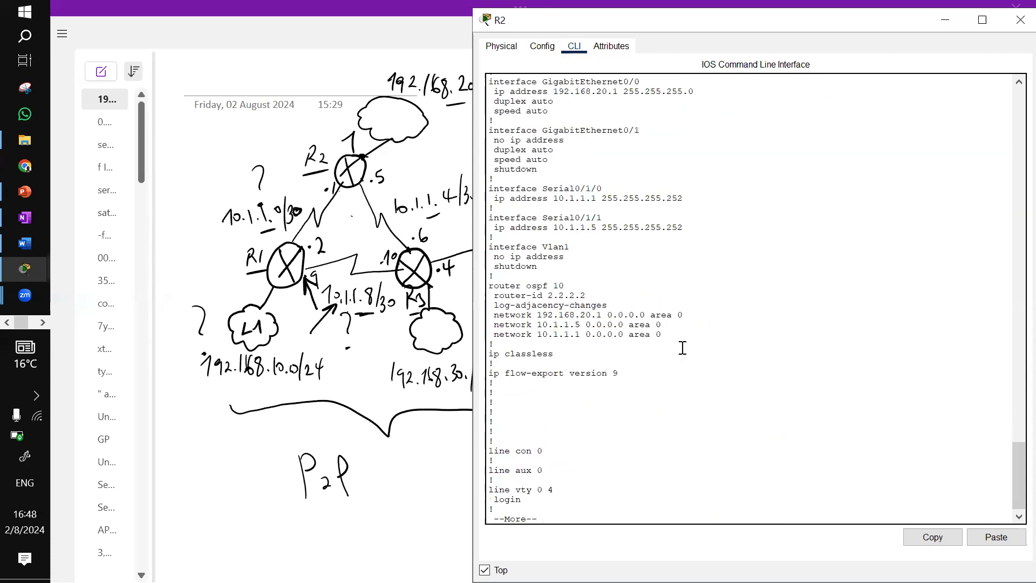
{"action": "left_click_drag", "start_coordinate": [662, 335], "coordinate": [484, 285]}
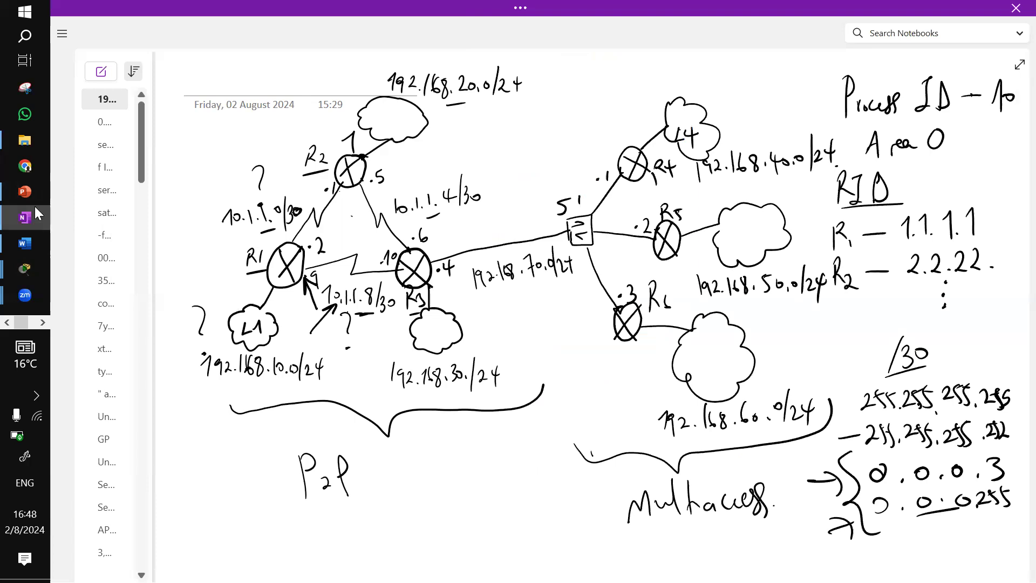
Review the interface-level ip ospf process-id area command syntax in the OSPF notes document
{"action": "mouse_move", "coordinate": [18, 246]}
{"action": "mouse_move", "coordinate": [29, 222]}
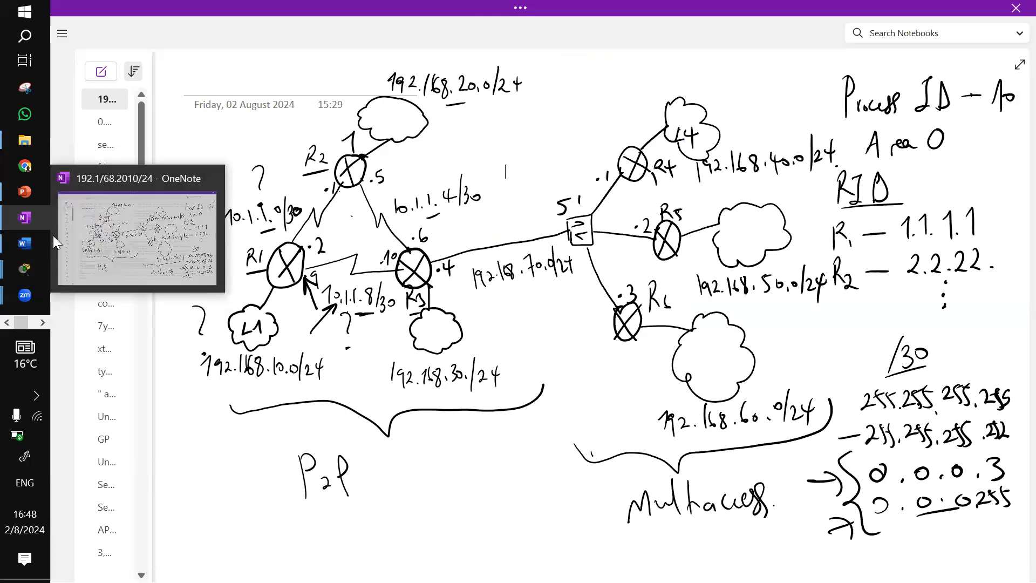
{"action": "left_click", "coordinate": [25, 245]}
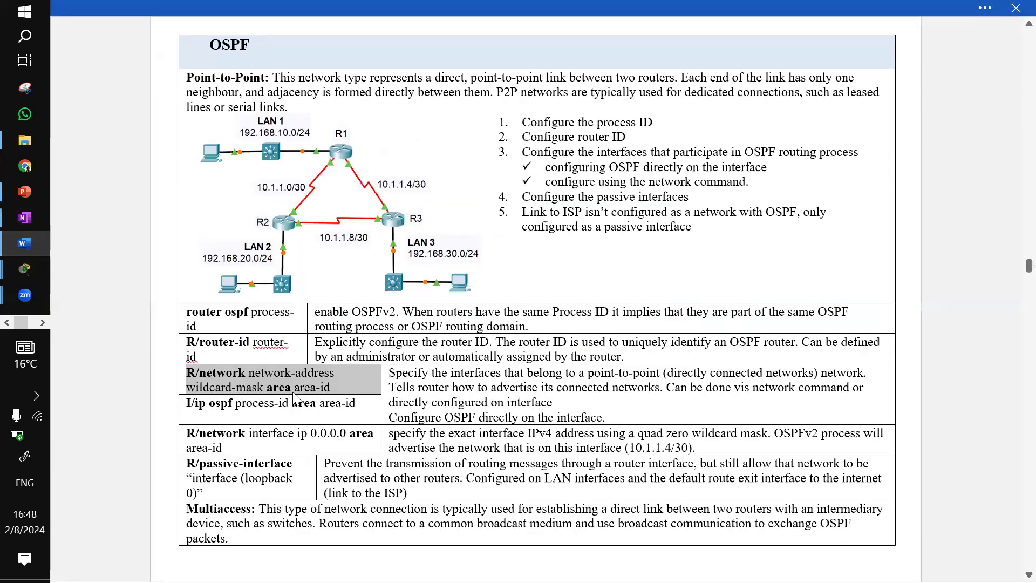
{"action": "left_click", "coordinate": [265, 405]}
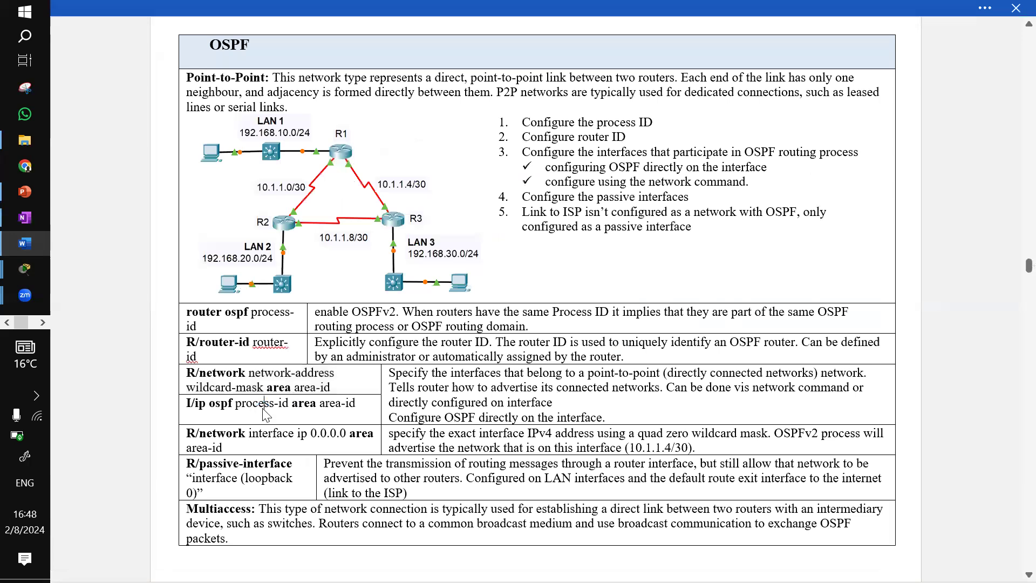
{"action": "triple_click", "coordinate": [264, 410]}
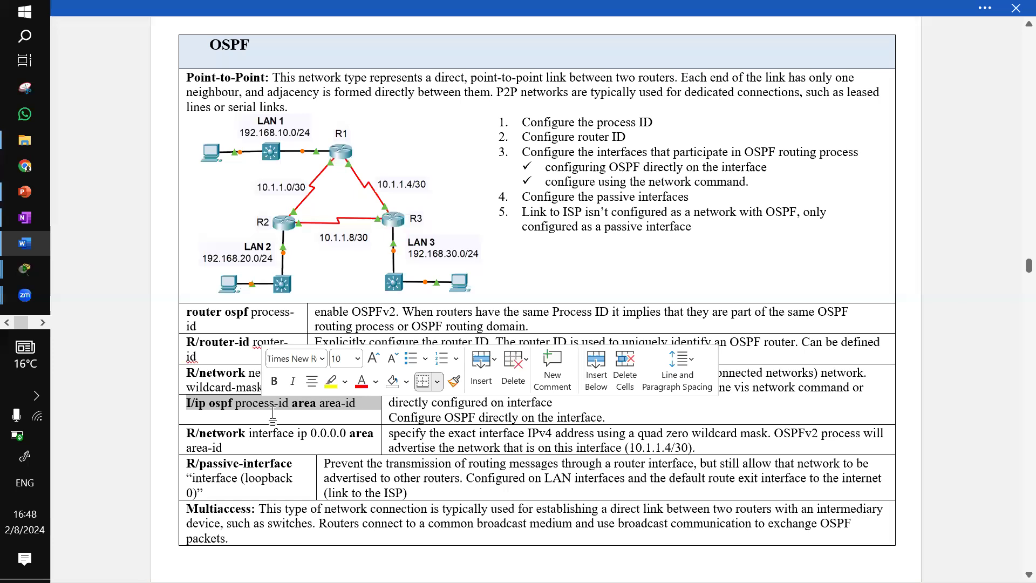
Open R3's command line and enter privileged and global configuration mode
{"action": "left_click", "coordinate": [24, 217]}
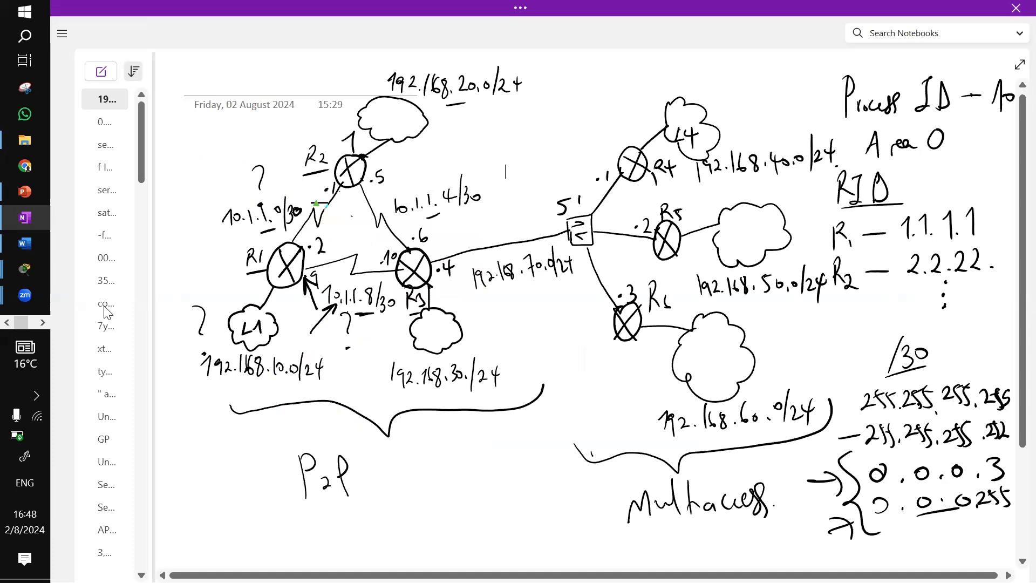
{"action": "left_click", "coordinate": [34, 266]}
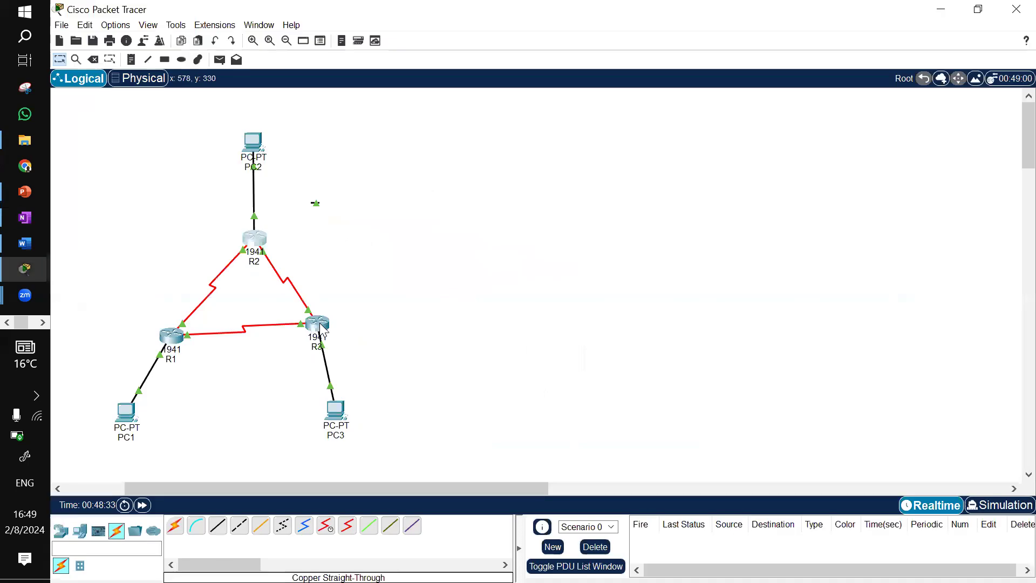
{"action": "left_click", "coordinate": [318, 325]}
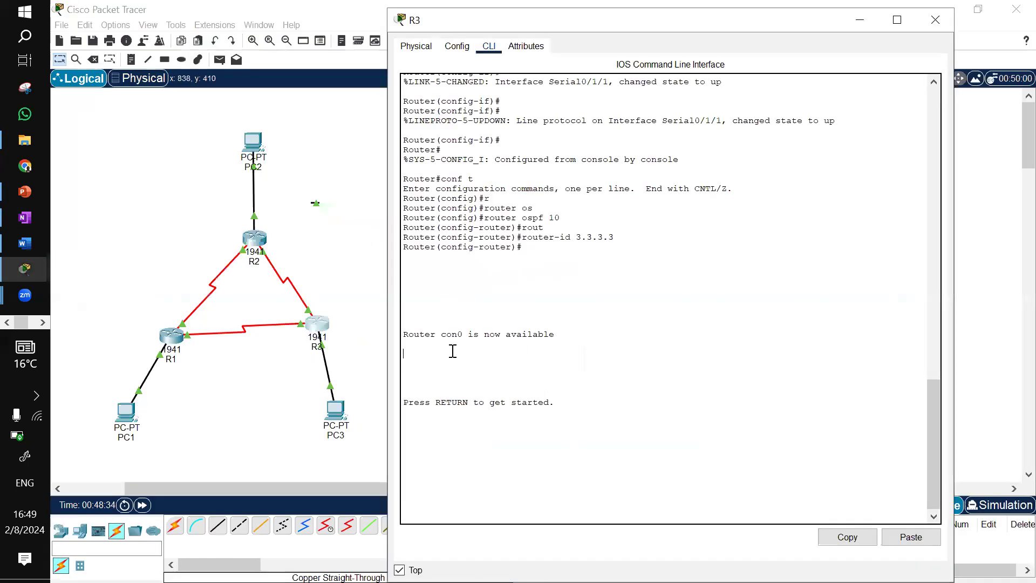
{"action": "key", "text": "Return"}
{"action": "type", "text": "en"}
{"action": "key", "text": "Return"}
{"action": "type", "text": "conf t"}
{"action": "key", "text": "Return"}
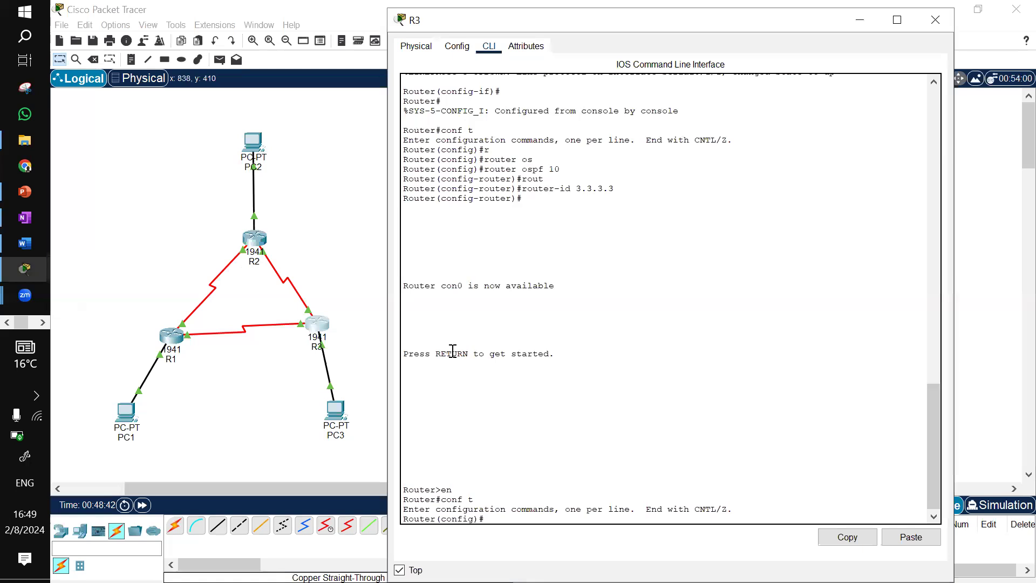
On R3's GigabitEthernet0/0 interface, enable OSPF process 10 in area 0 directly on the interface
{"action": "type", "text": "int g0/0"}
{"action": "key", "text": "Return"}
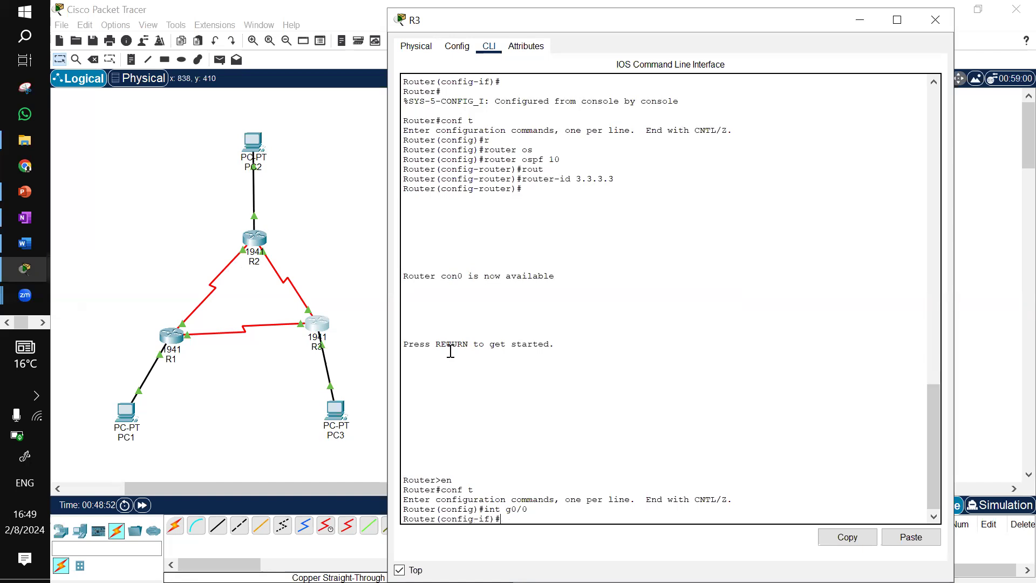
{"action": "left_click", "coordinate": [22, 246]}
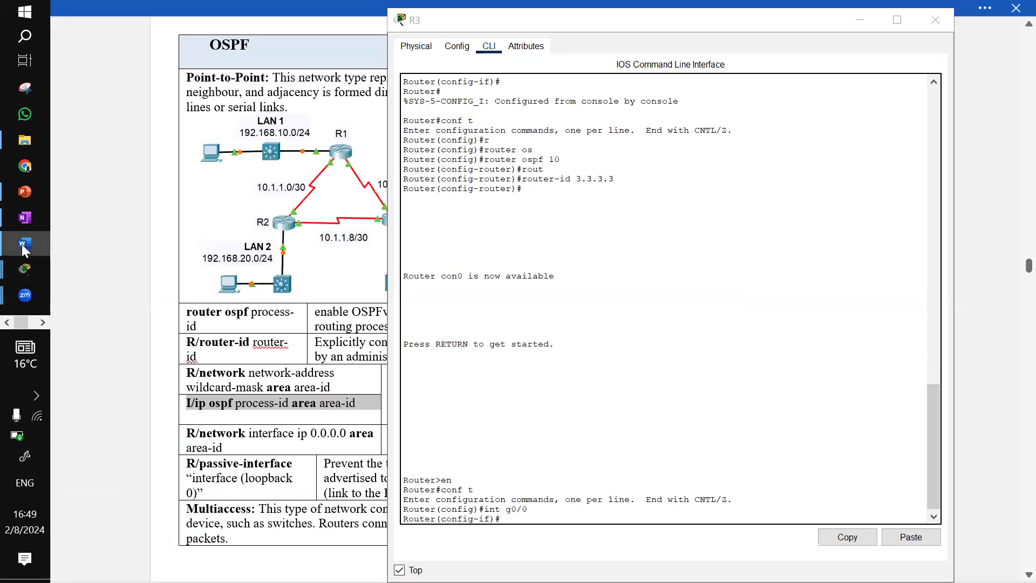
{"action": "left_click", "coordinate": [555, 467]}
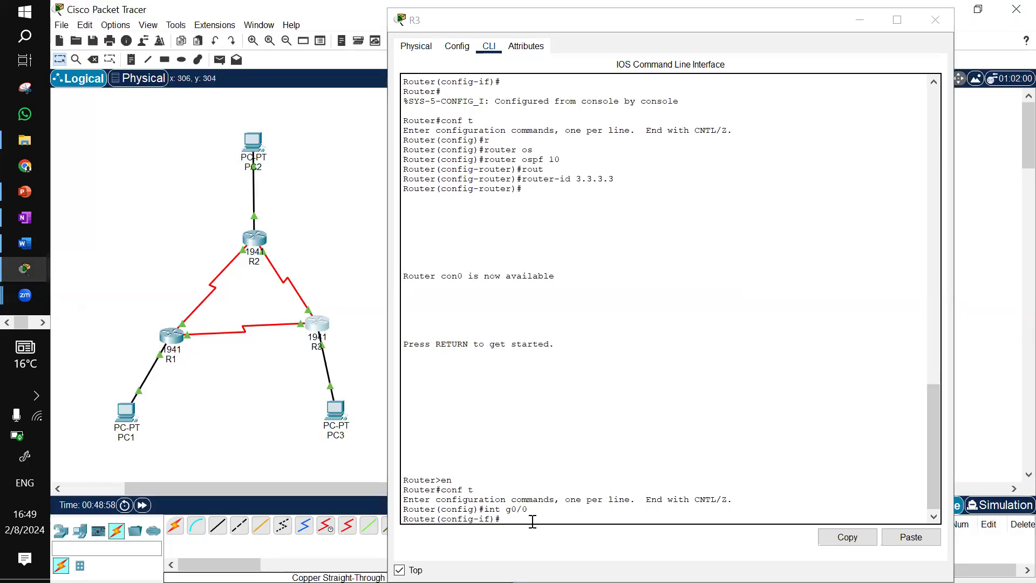
{"action": "left_click", "coordinate": [533, 521]}
{"action": "type", "text": "ip osp"}
{"action": "key", "text": "Tab"}
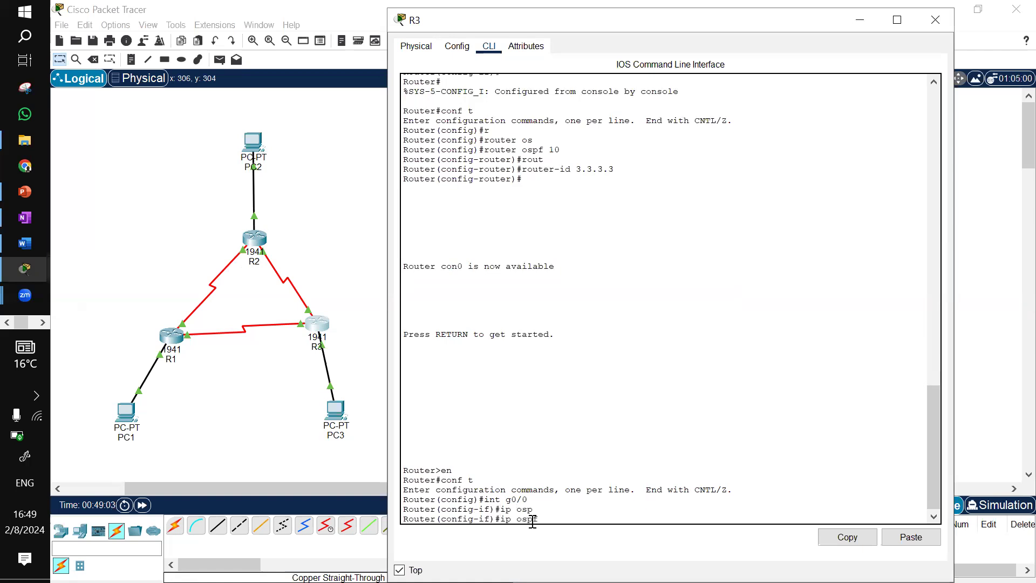
{"action": "type", "text": "?"}
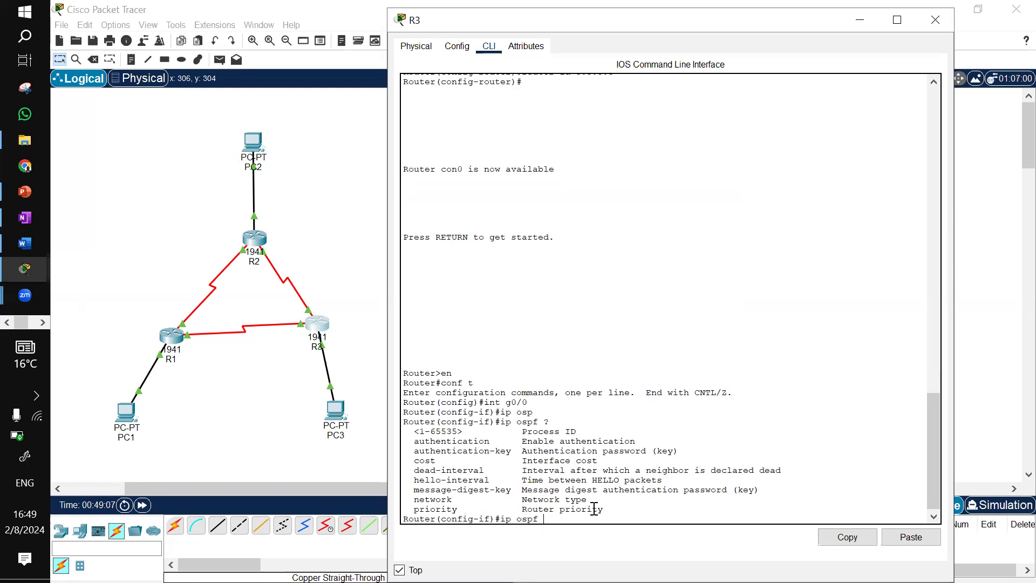
{"action": "type", "text": "10 are"}
{"action": "key", "text": "Tab"}
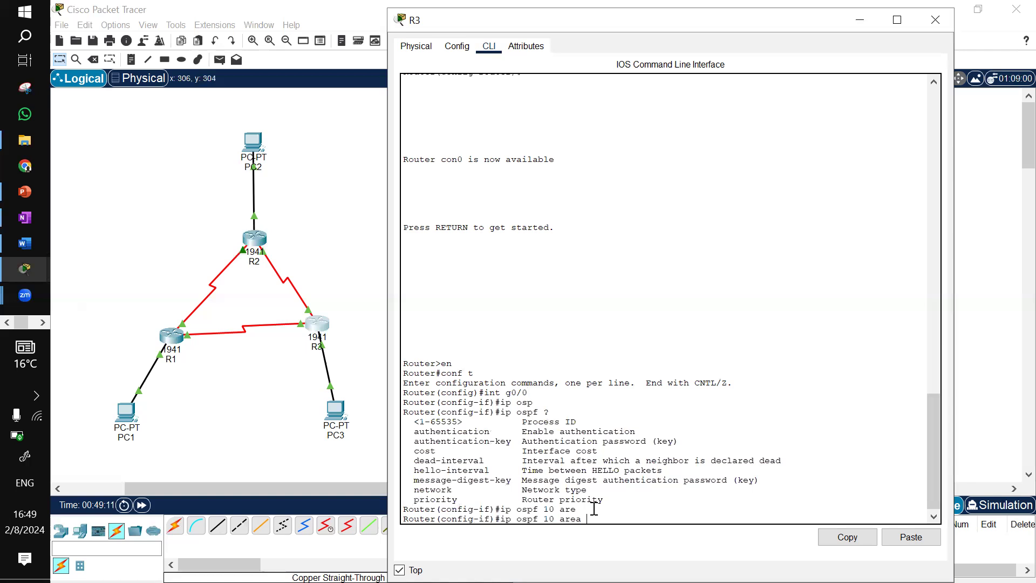
{"action": "type", "text": "0"}
{"action": "key", "text": "Return"}
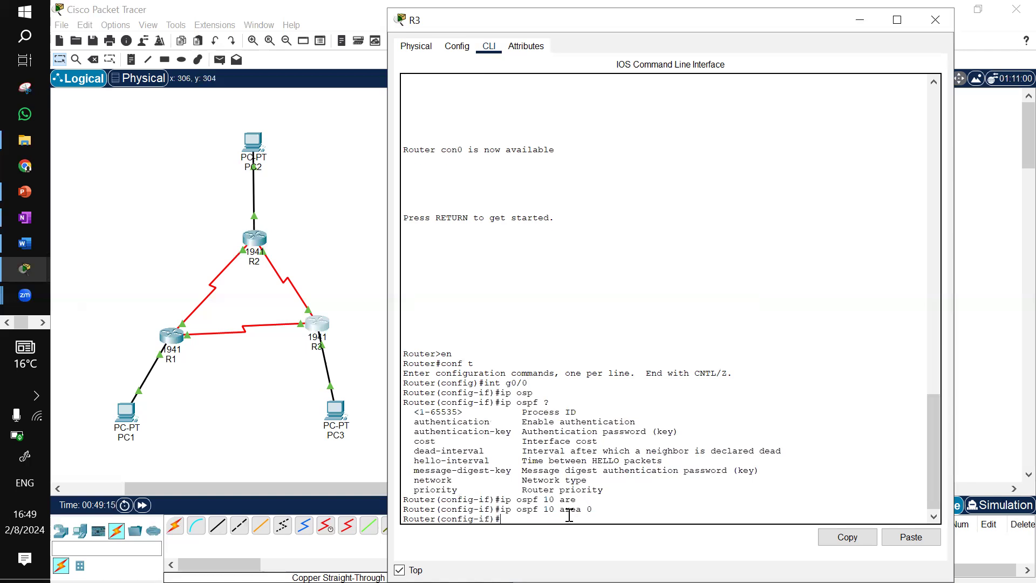
Enable OSPF process 10 area 0 on R3's Serial0/1/0 interface
{"action": "type", "text": "int g0/0"}
{"action": "key", "text": "BackSpace"}
{"action": "key", "text": "BackSpace"}
{"action": "key", "text": "BackSpace"}
{"action": "key", "text": "BackSpace"}
{"action": "type", "text": "se"}
{"action": "key", "text": "Tab"}
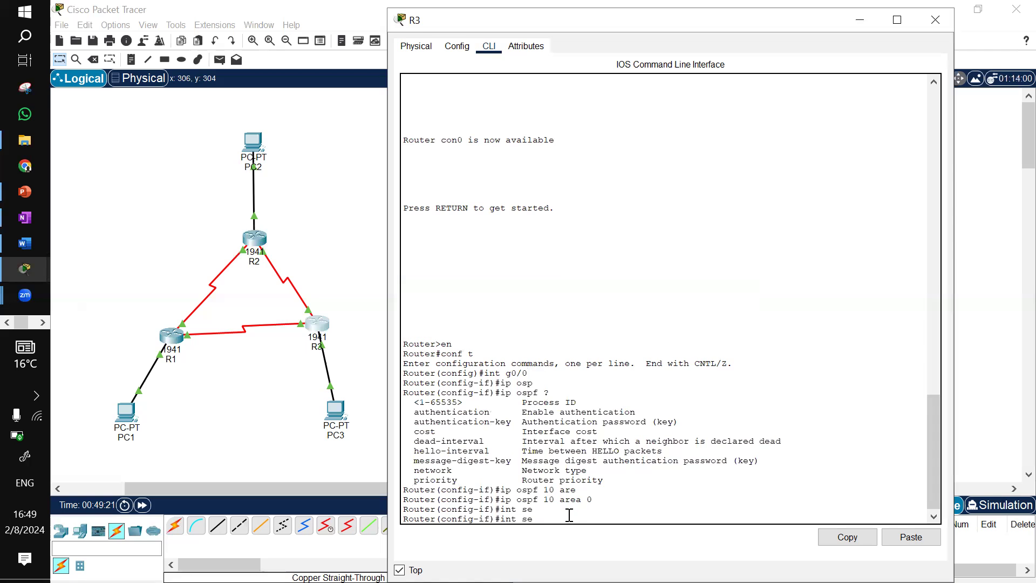
{"action": "left_click", "coordinate": [300, 327]}
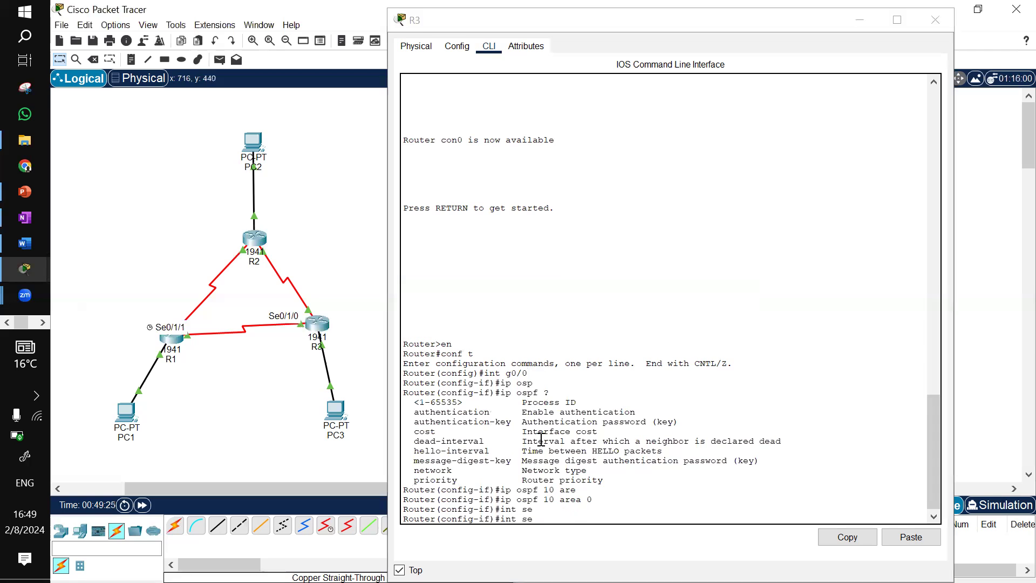
{"action": "left_click", "coordinate": [560, 517]}
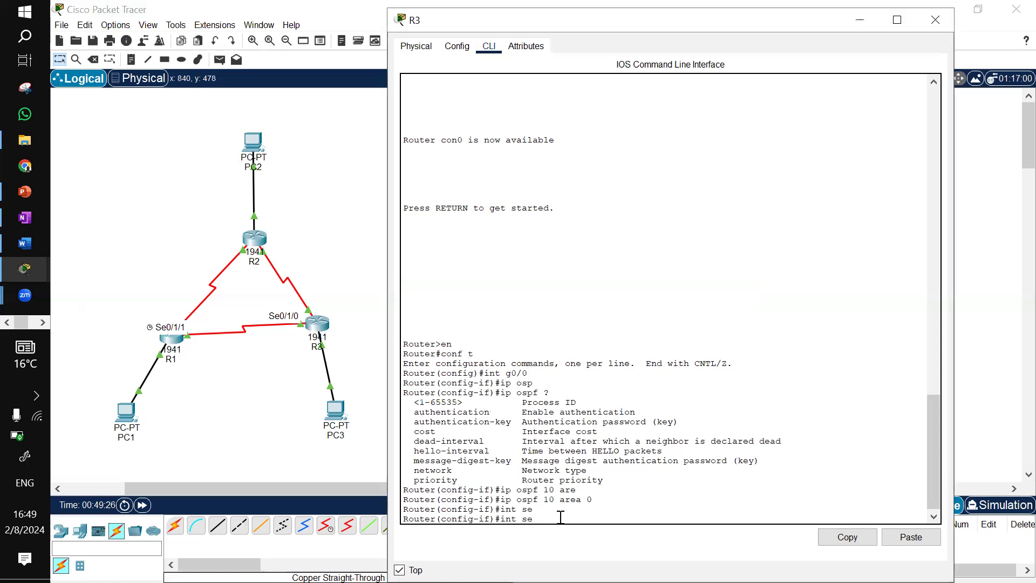
{"action": "type", "text": "0/1/0"}
{"action": "key", "text": "Return"}
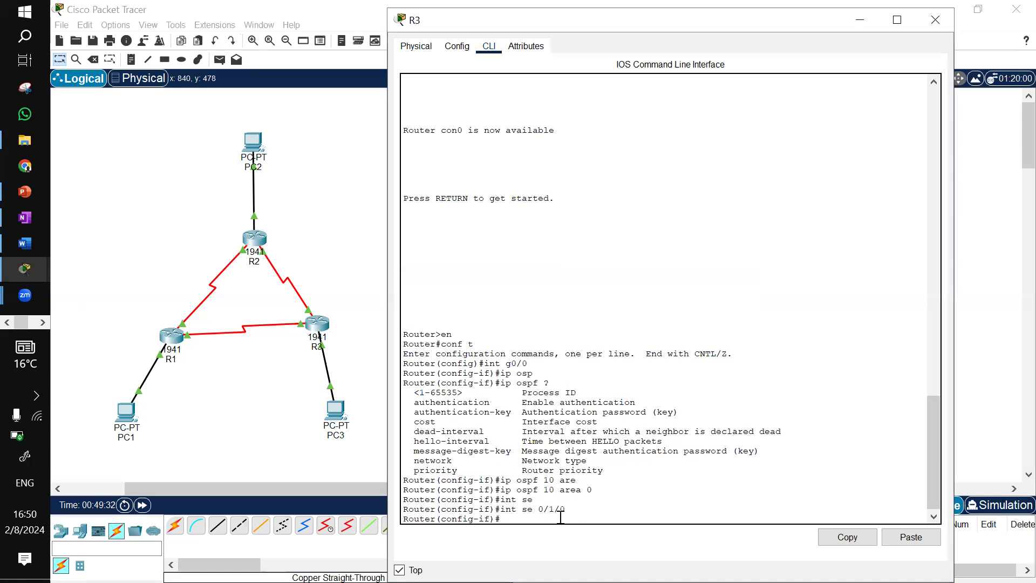
{"action": "key", "text": "Up"}
{"action": "key", "text": "Up"}
{"action": "key", "text": "Up"}
{"action": "key", "text": "Return"}
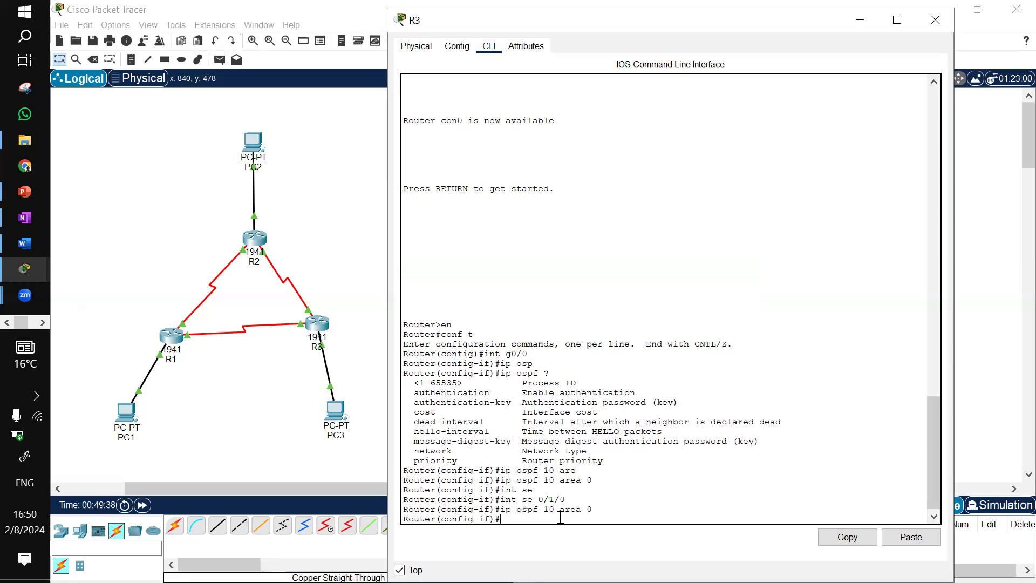
Enable OSPF process 10 area 0 on R3's Serial0/1/1 interface
{"action": "key", "text": "Up"}
{"action": "key", "text": "Up"}
{"action": "key", "text": "BackSpace"}
{"action": "type", "text": "1"}
{"action": "key", "text": "Return"}
{"action": "key", "text": "Up"}
{"action": "key", "text": "Up"}
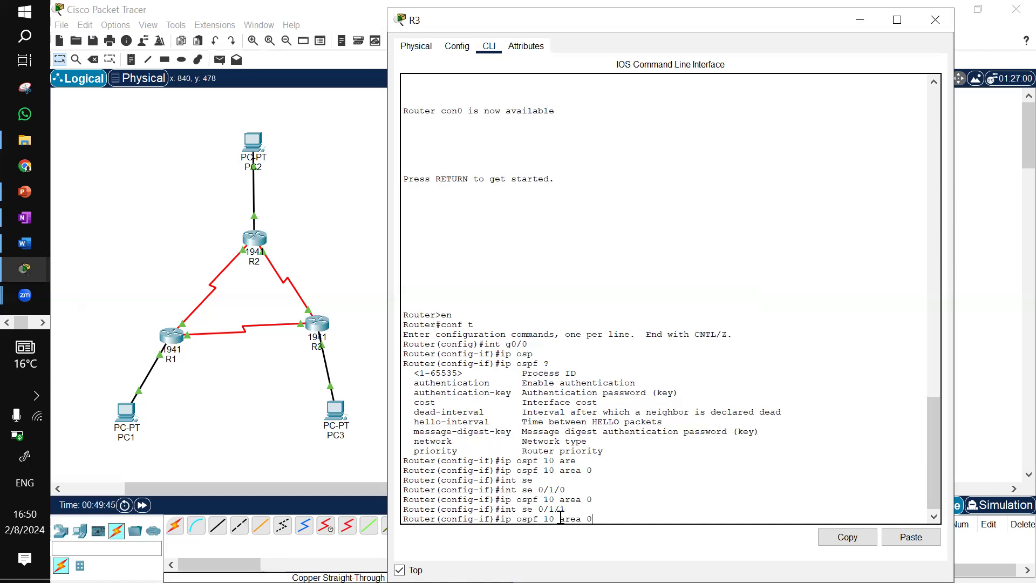
{"action": "key", "text": "Return"}
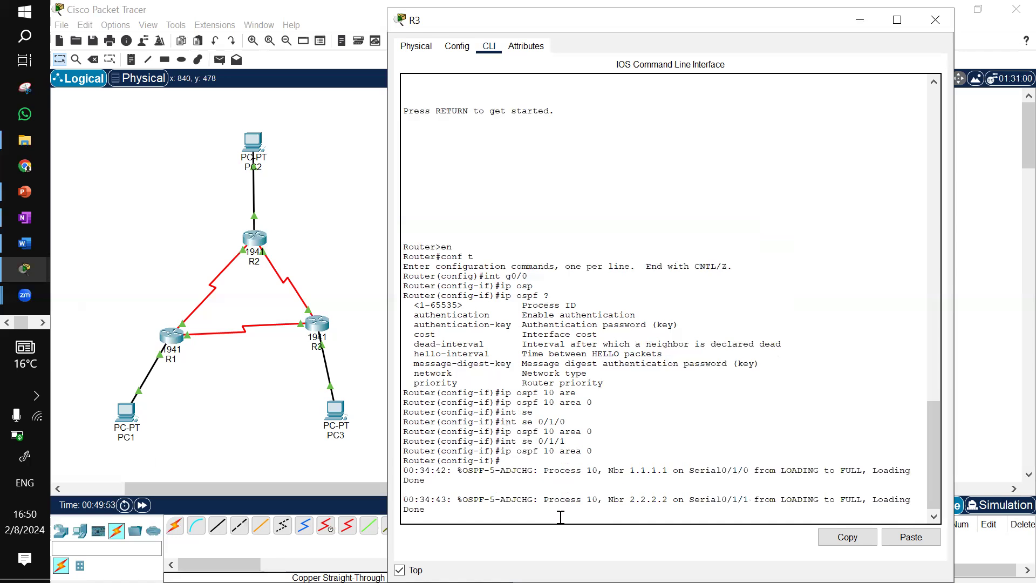
Leave configuration mode and page through R3's running configuration to check the interface OSPF settings
{"action": "key", "text": "ctrl+z"}
{"action": "key", "text": "Return"}
{"action": "type", "text": "sh run"}
{"action": "key", "text": "Return"}
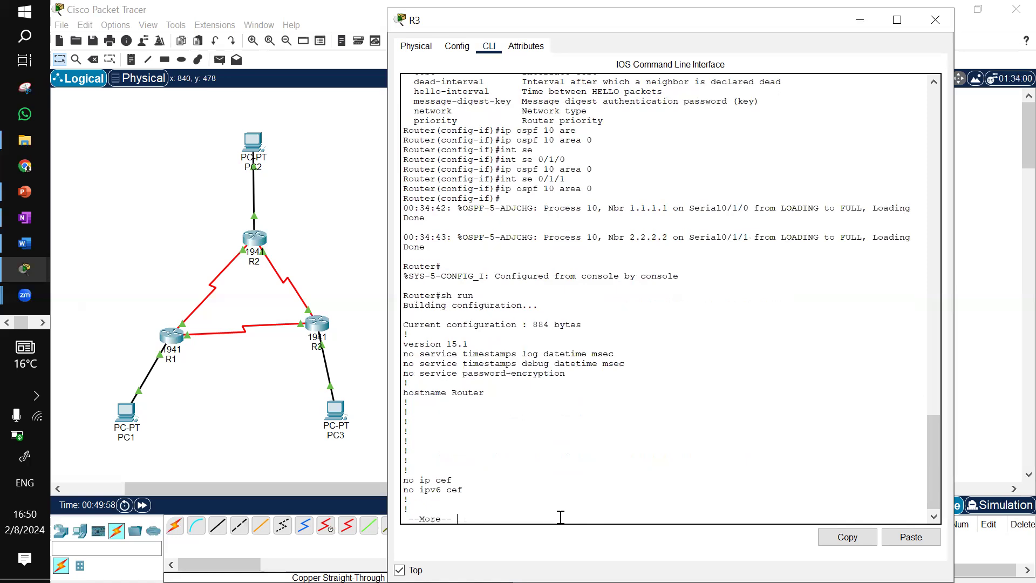
{"action": "key", "text": "space"}
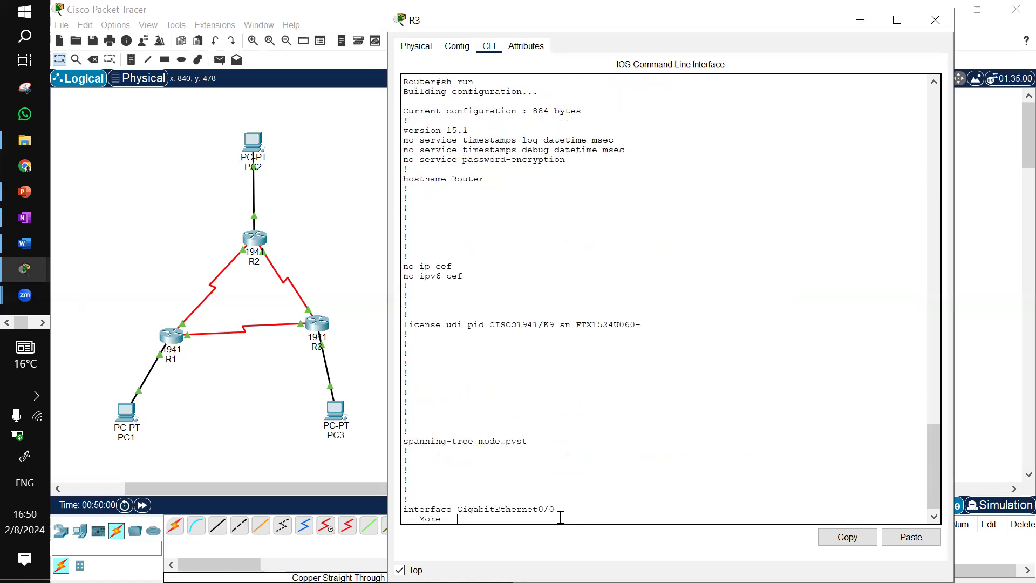
{"action": "key", "text": "space"}
{"action": "key", "text": "space"}
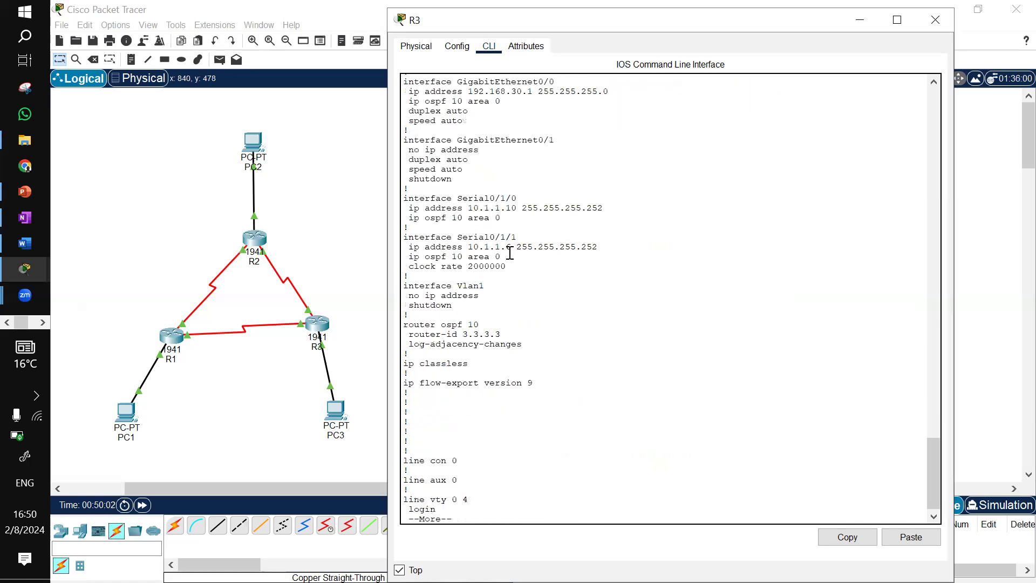
Highlight the ip ospf 10 area 0 lines under R3's serial interfaces in the running configuration, then minimize R3's window
{"action": "left_click_drag", "start_coordinate": [468, 257], "coordinate": [500, 257]}
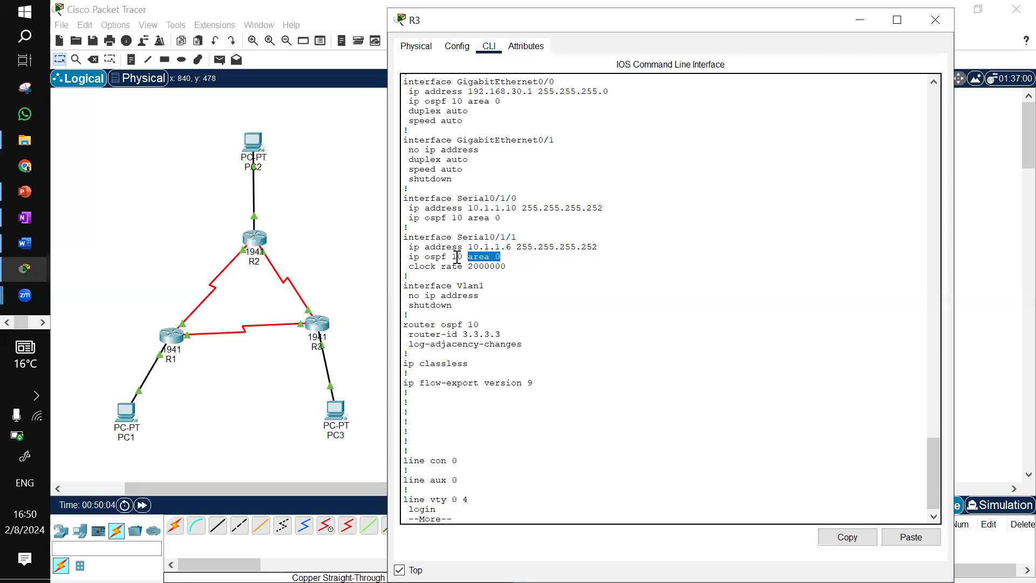
{"action": "double_click", "coordinate": [458, 256]}
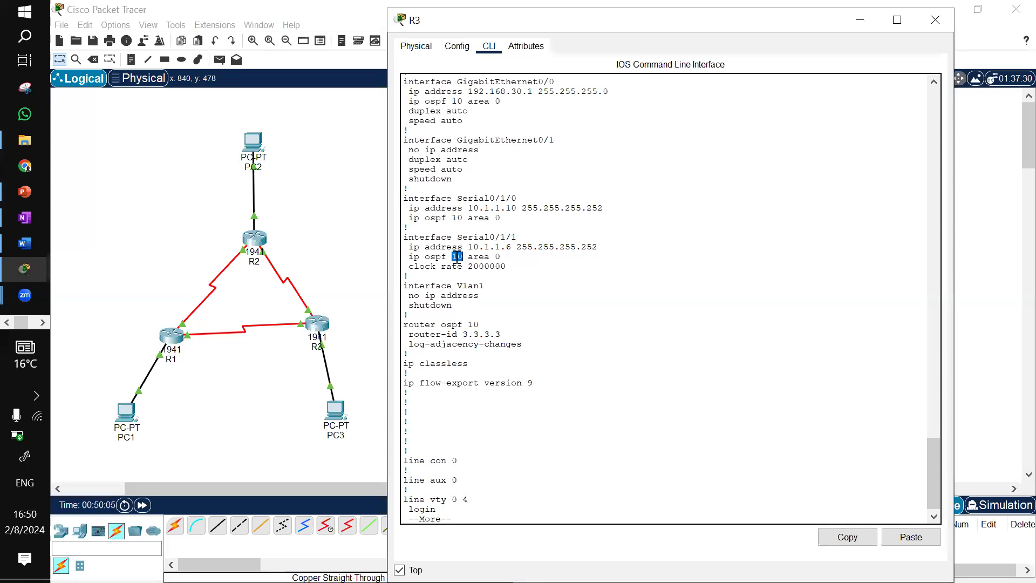
{"action": "left_click", "coordinate": [483, 216]}
{"action": "triple_click", "coordinate": [483, 216]}
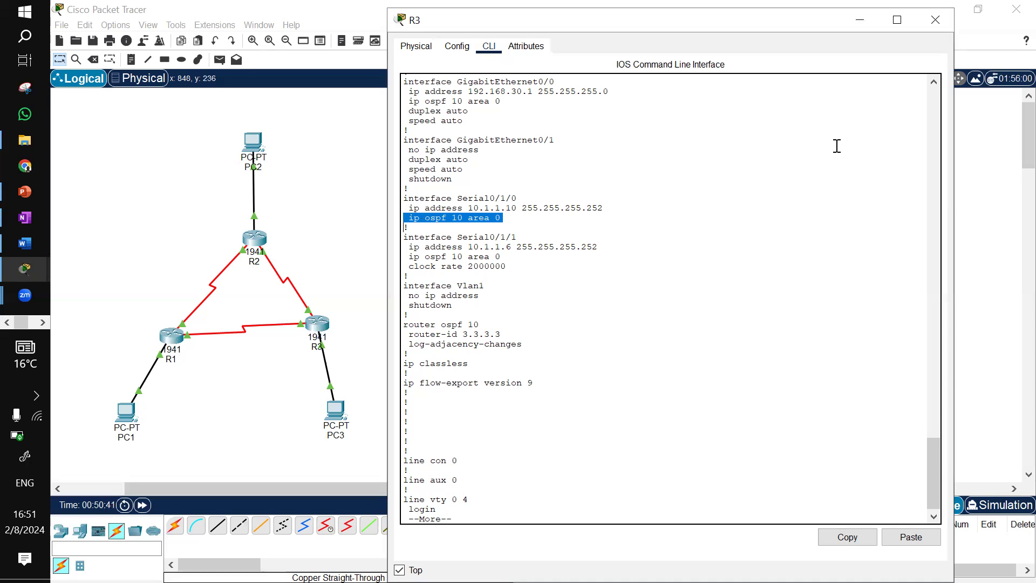
{"action": "left_click", "coordinate": [860, 20]}
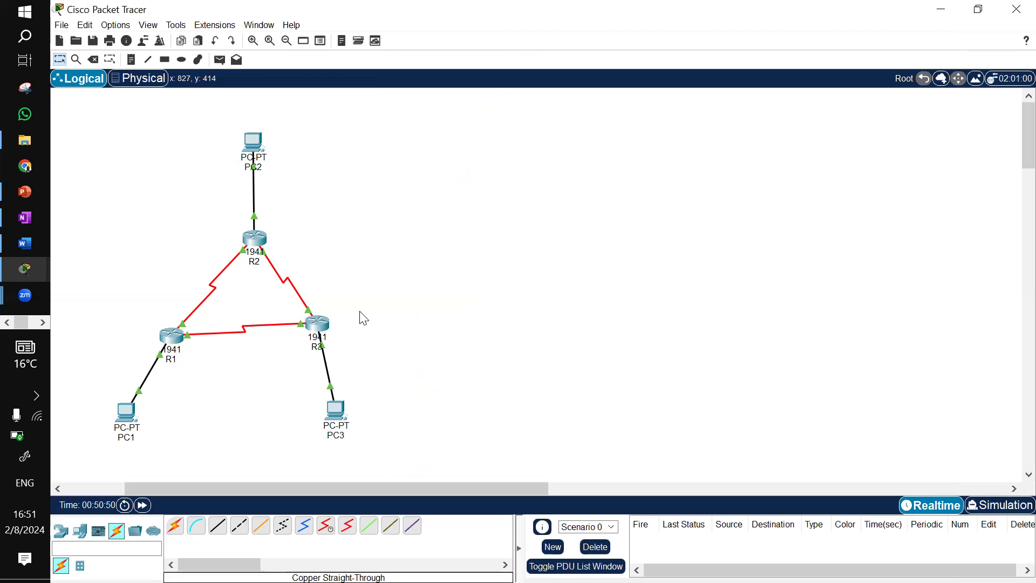
Open R1's CLI, finish the configuration output, and display R1's OSPF neighbor table with show ip ospf neighbor
{"action": "left_click", "coordinate": [180, 328]}
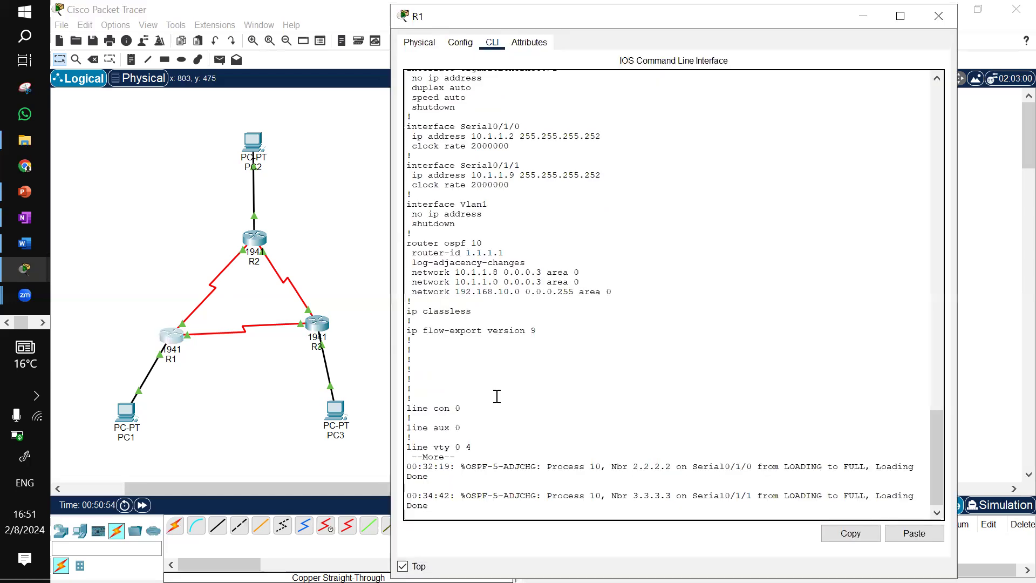
{"action": "key", "text": "Return"}
{"action": "key", "text": "space"}
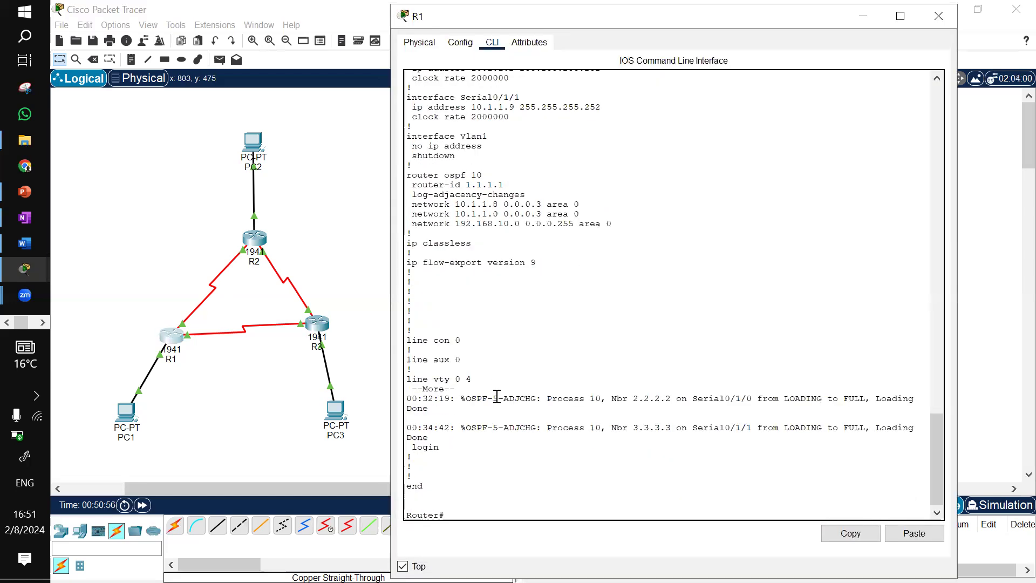
{"action": "key", "text": "Return"}
{"action": "key", "text": "Return"}
{"action": "key", "text": "Return"}
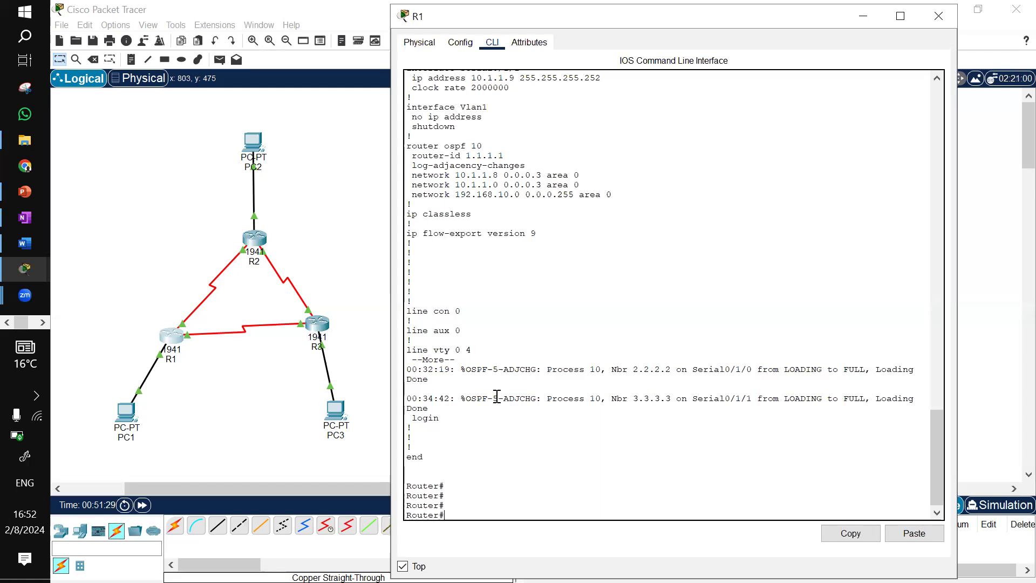
{"action": "type", "text": "sh ip os"}
{"action": "key", "text": "Tab"}
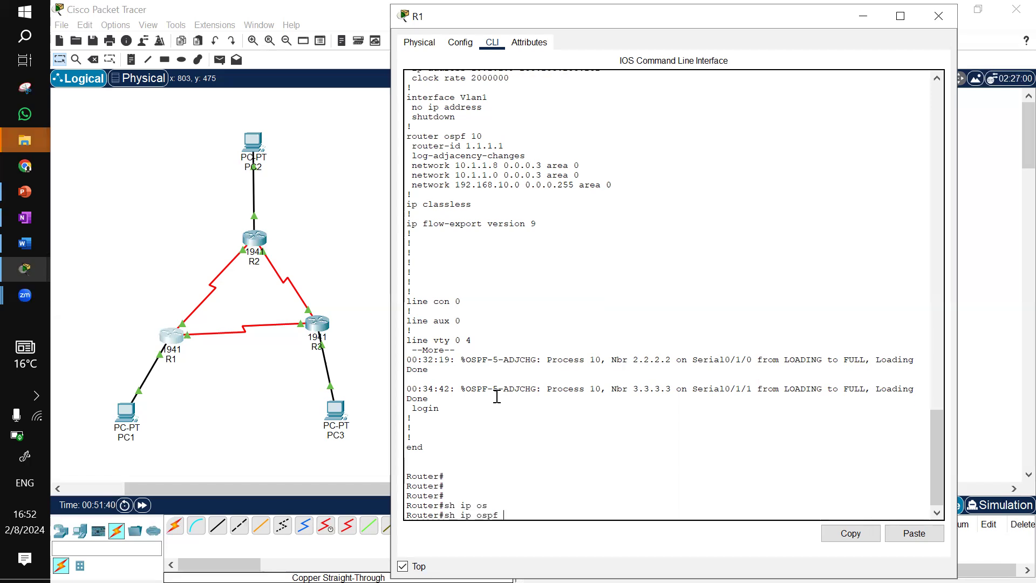
{"action": "type", "text": "n"}
{"action": "key", "text": "Tab"}
{"action": "key", "text": "Return"}
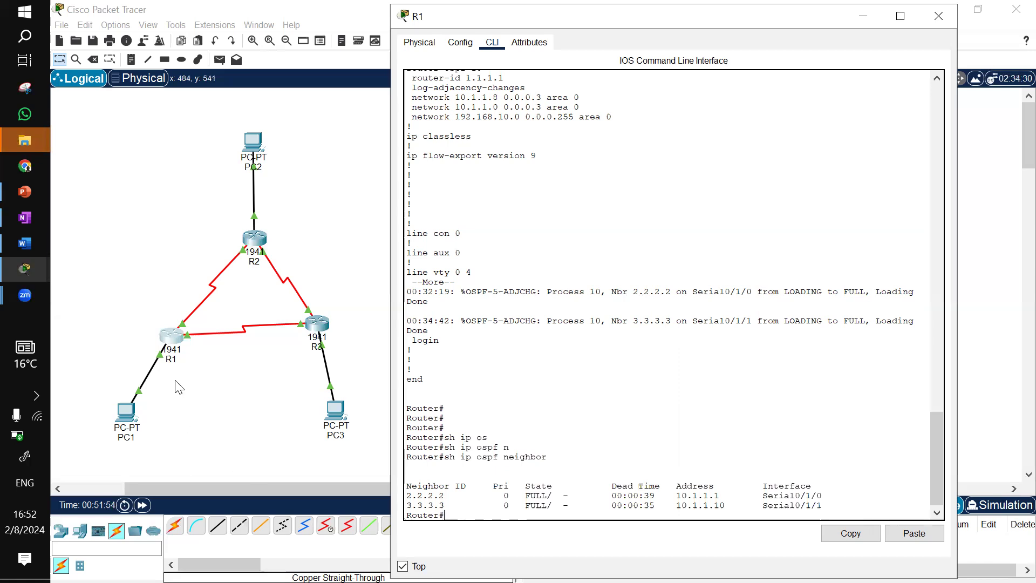
On R3, run show ip ospf neighbor and highlight the listed neighbor entries
{"action": "left_click", "coordinate": [324, 325]}
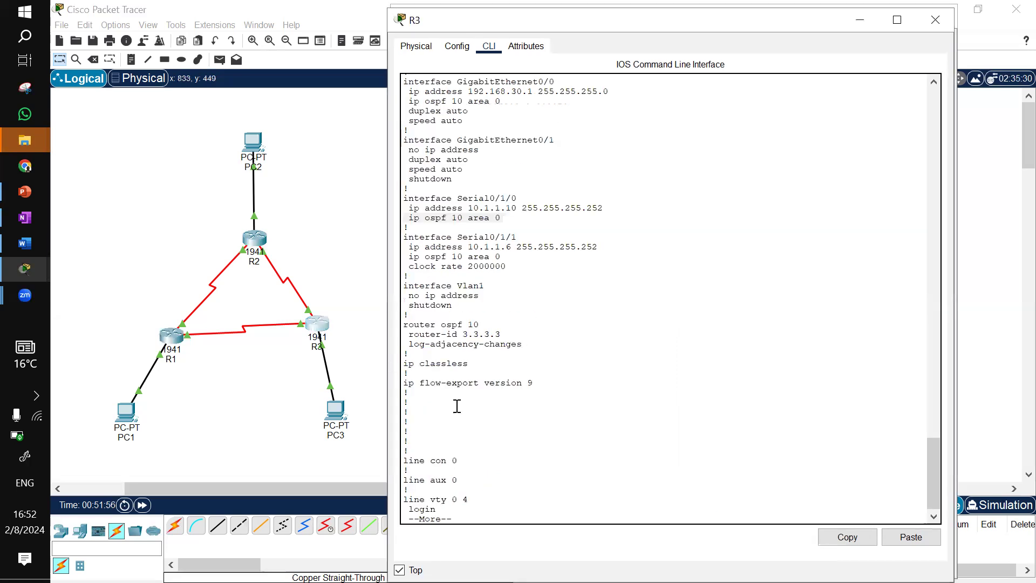
{"action": "key", "text": "space"}
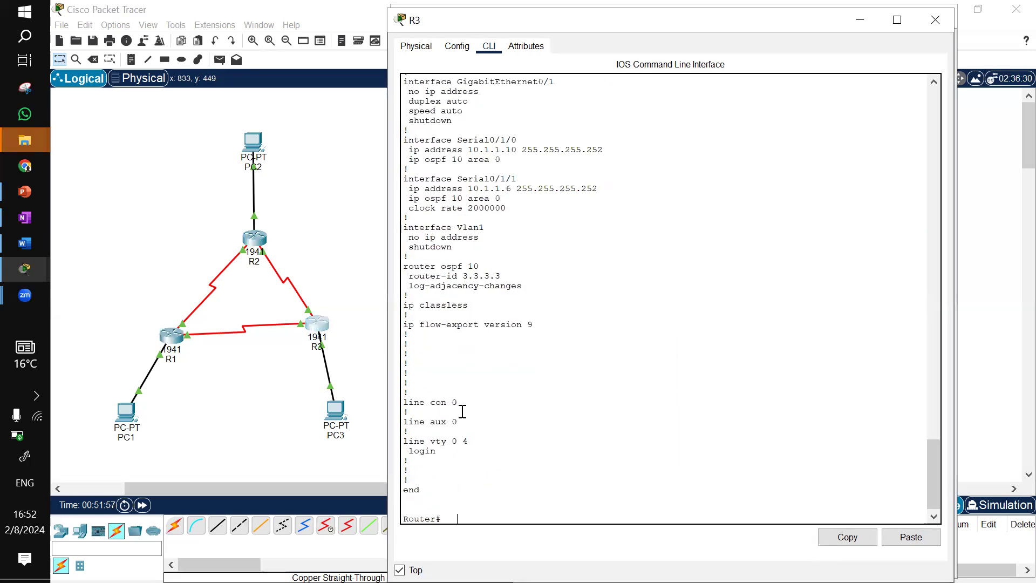
{"action": "key", "text": "Return"}
{"action": "type", "text": "sh ip ospf n"}
{"action": "key", "text": "Tab"}
{"action": "type", "text": "n"}
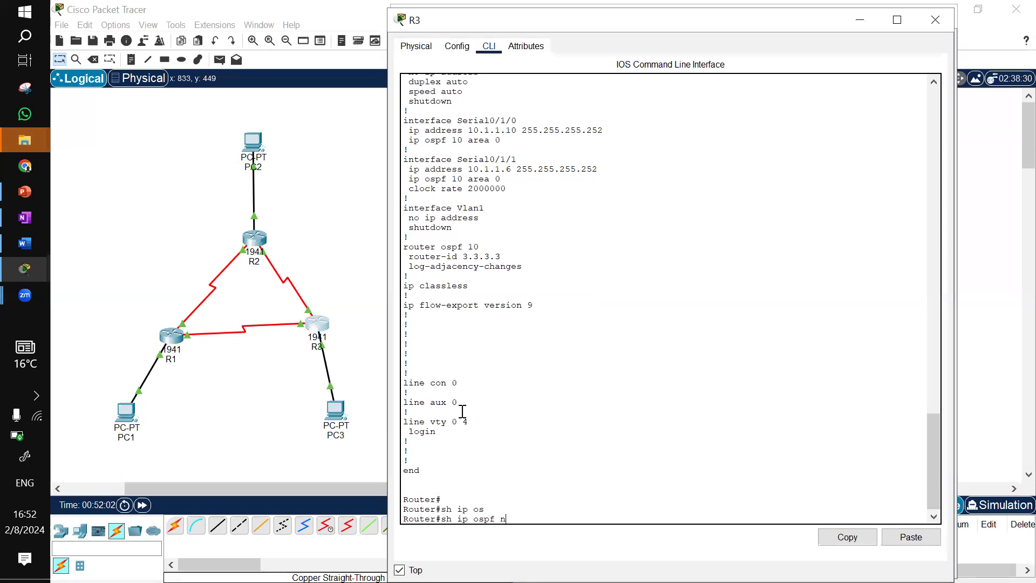
{"action": "key", "text": "Tab"}
{"action": "key", "text": "Return"}
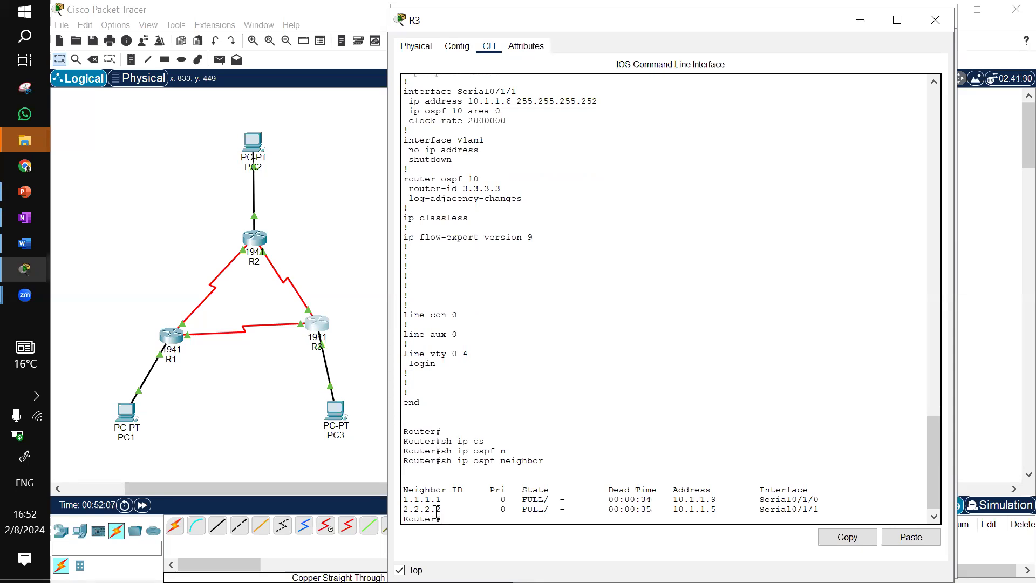
{"action": "left_click_drag", "start_coordinate": [440, 510], "coordinate": [401, 497]}
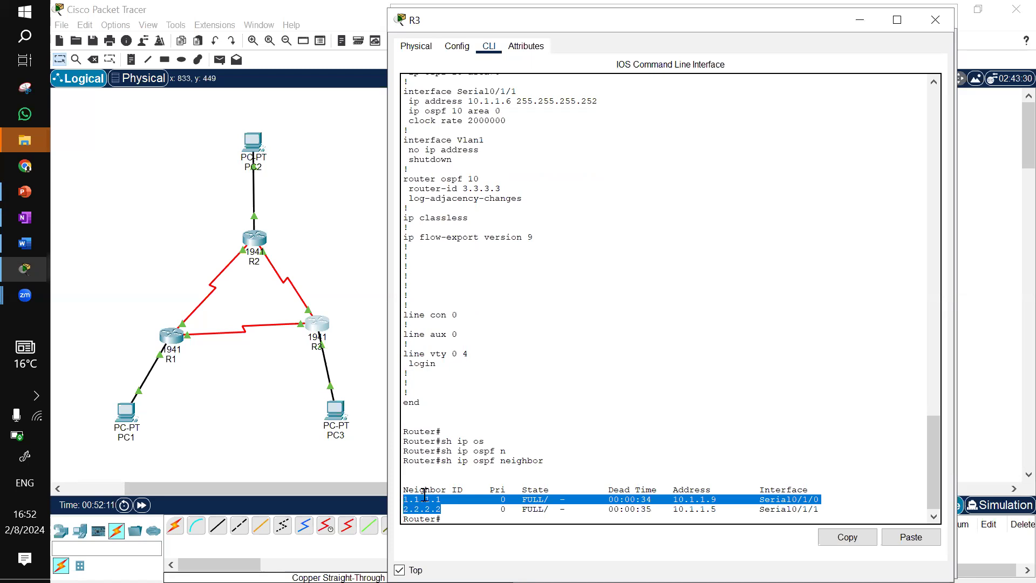
{"action": "left_click", "coordinate": [451, 510]}
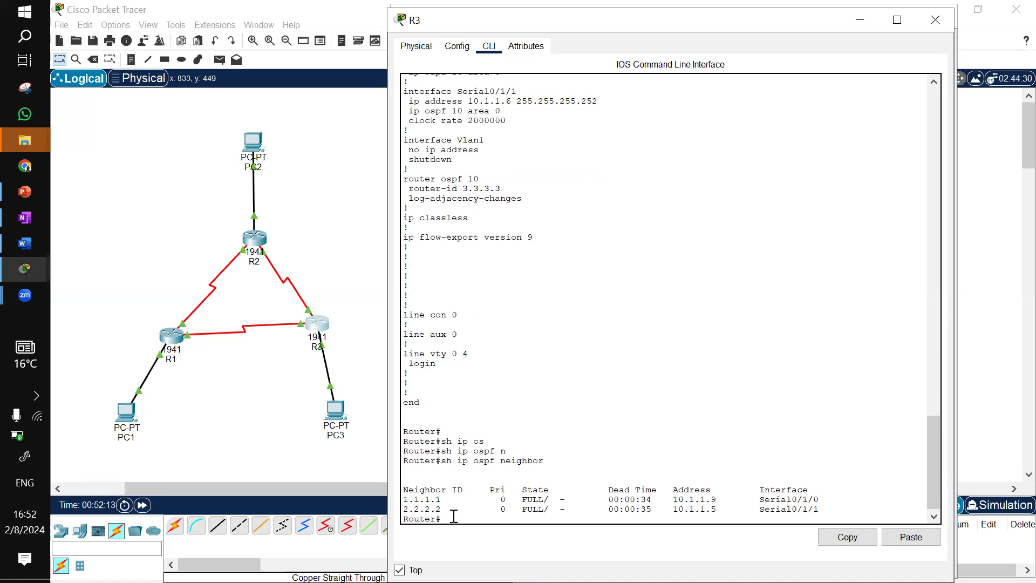
Open R2's CLI and display its OSPF neighbor table with show ip ospf neighbor
{"action": "left_click", "coordinate": [254, 240]}
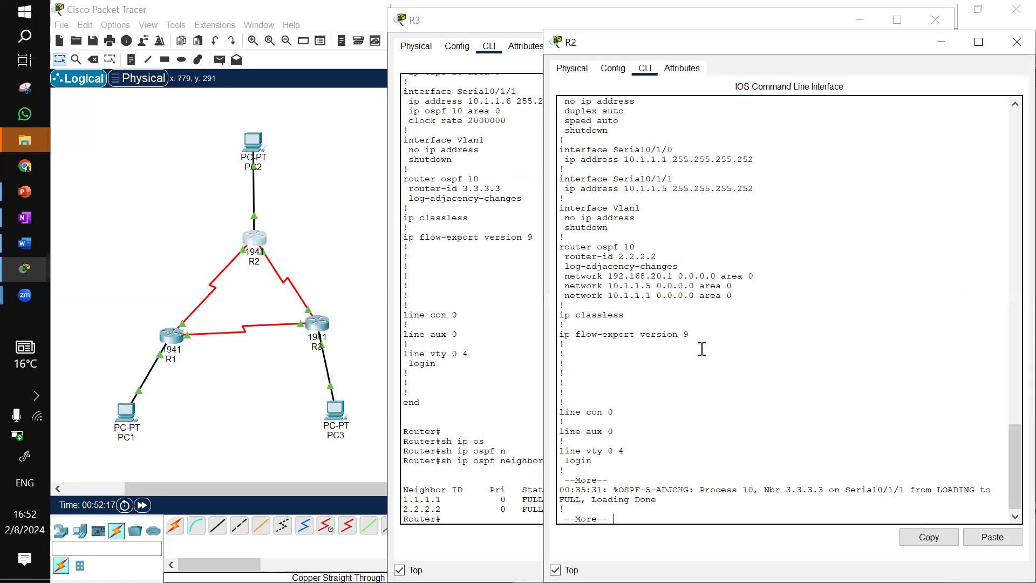
{"action": "key", "text": "space"}
{"action": "type", "text": "sh ip osp"}
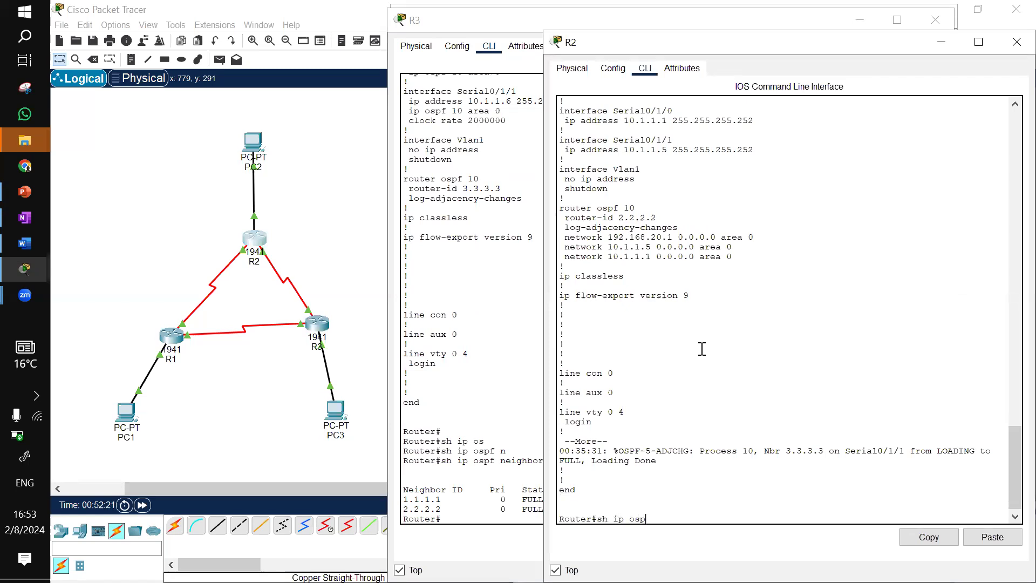
{"action": "key", "text": "Tab"}
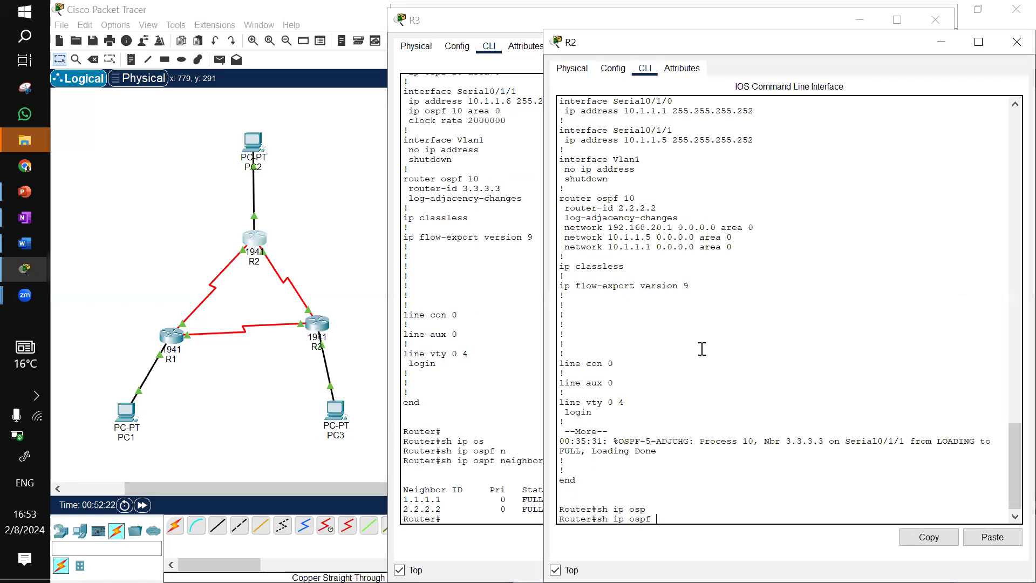
{"action": "type", "text": "n"}
{"action": "key", "text": "Tab"}
{"action": "key", "text": "Return"}
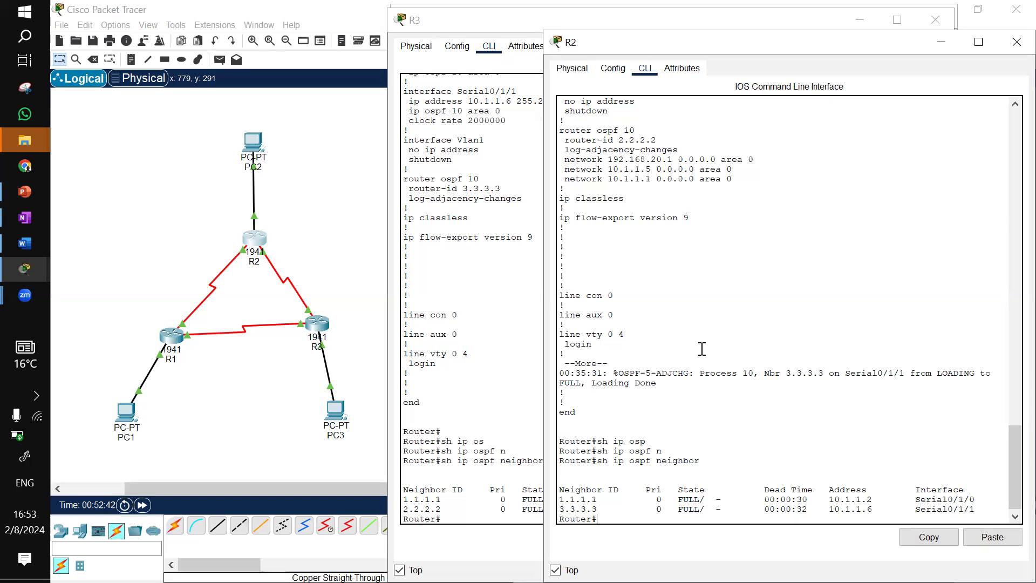
On R2, edit the recalled command into show ip ospf database and run it
{"action": "key", "text": "Up"}
{"action": "left_click", "coordinate": [725, 463]}
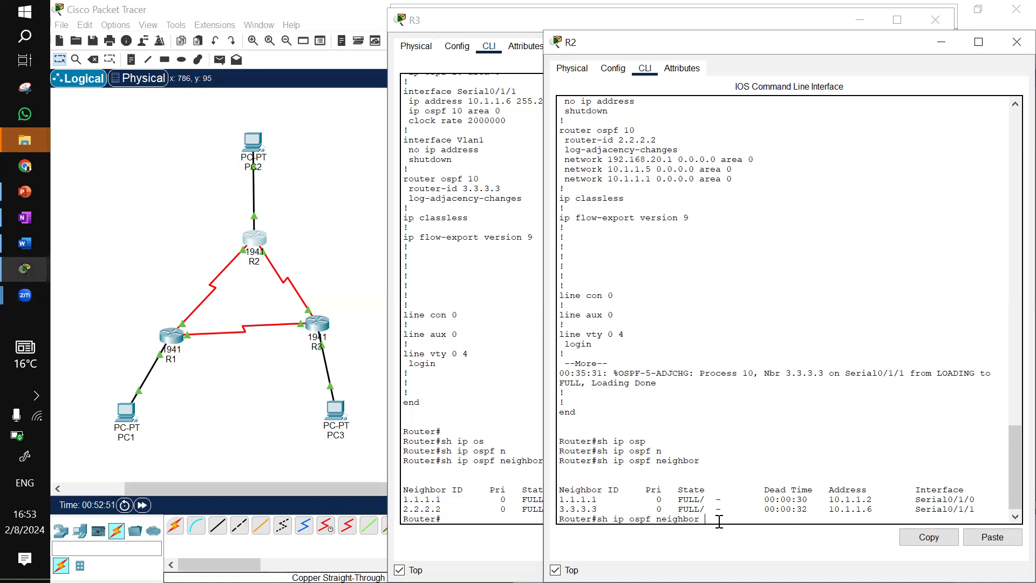
{"action": "key", "text": "Down"}
{"action": "key", "text": "Up"}
{"action": "key", "text": "BackSpace"}
{"action": "key", "text": "BackSpace"}
{"action": "key", "text": "BackSpace"}
{"action": "key", "text": "BackSpace"}
{"action": "key", "text": "BackSpace"}
{"action": "key", "text": "BackSpace"}
{"action": "key", "text": "BackSpace"}
{"action": "key", "text": "BackSpace"}
{"action": "type", "text": "da"}
{"action": "key", "text": "Tab"}
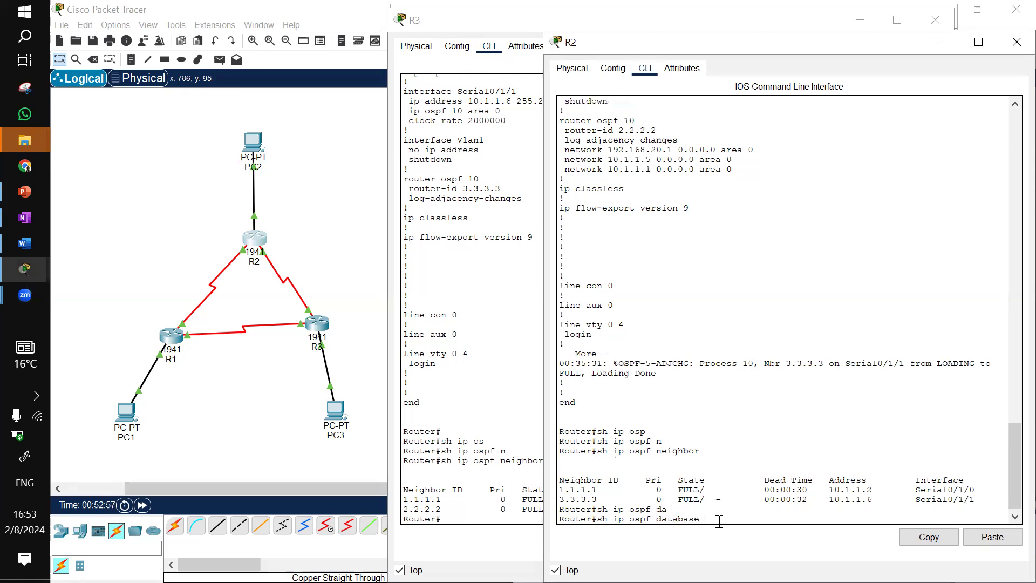
{"action": "key", "text": "Return"}
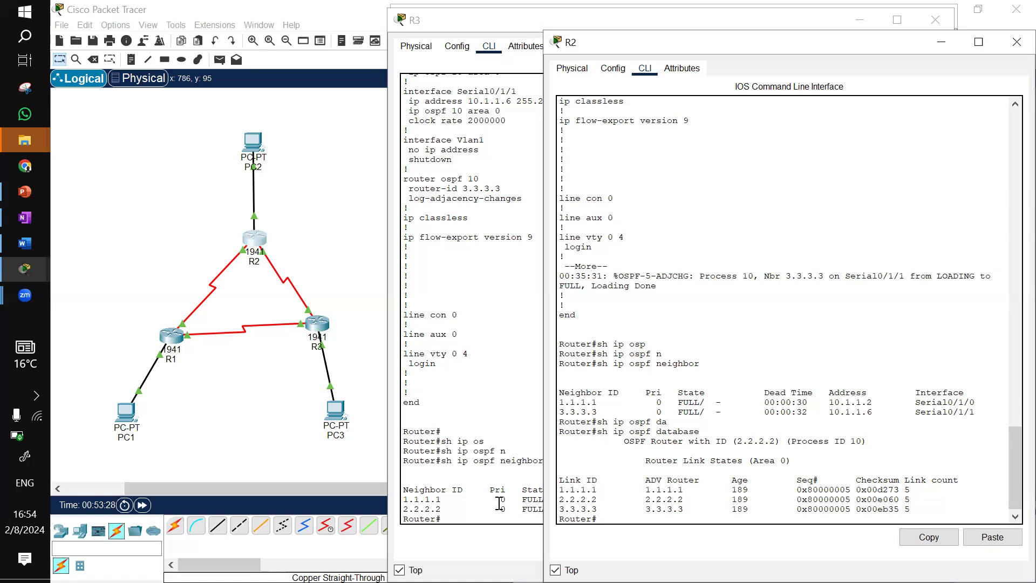
Switch to R3 and run show ip ospf database by editing the previous neighbor command
{"action": "left_click", "coordinate": [497, 501]}
{"action": "key", "text": "Return"}
{"action": "key", "text": "Up"}
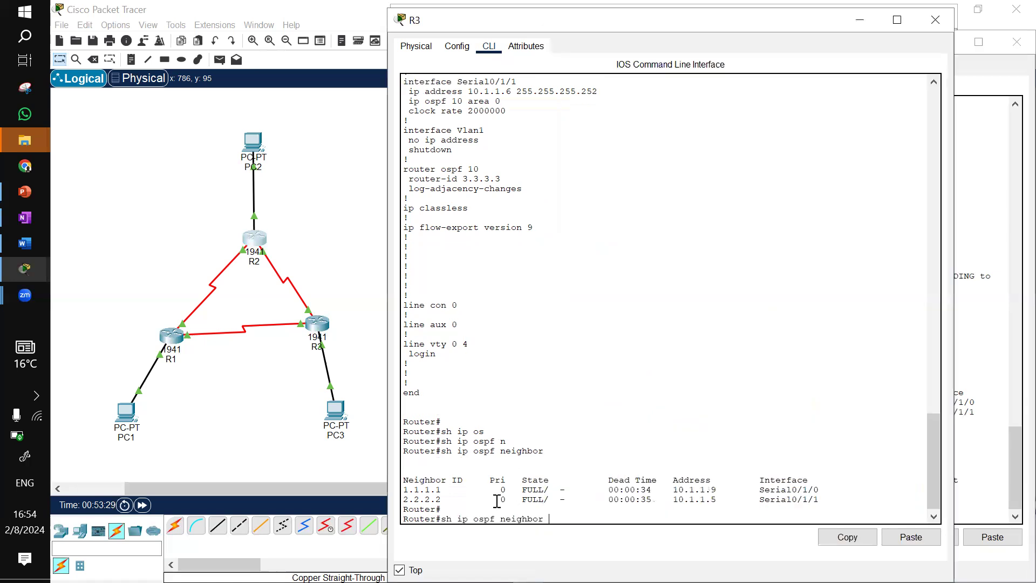
{"action": "key", "text": "BackSpace"}
{"action": "key", "text": "BackSpace"}
{"action": "key", "text": "BackSpace"}
{"action": "key", "text": "BackSpace"}
{"action": "key", "text": "BackSpace"}
{"action": "key", "text": "BackSpace"}
{"action": "key", "text": "BackSpace"}
{"action": "key", "text": "BackSpace"}
{"action": "type", "text": "d"}
{"action": "key", "text": "Tab"}
{"action": "key", "text": "Return"}
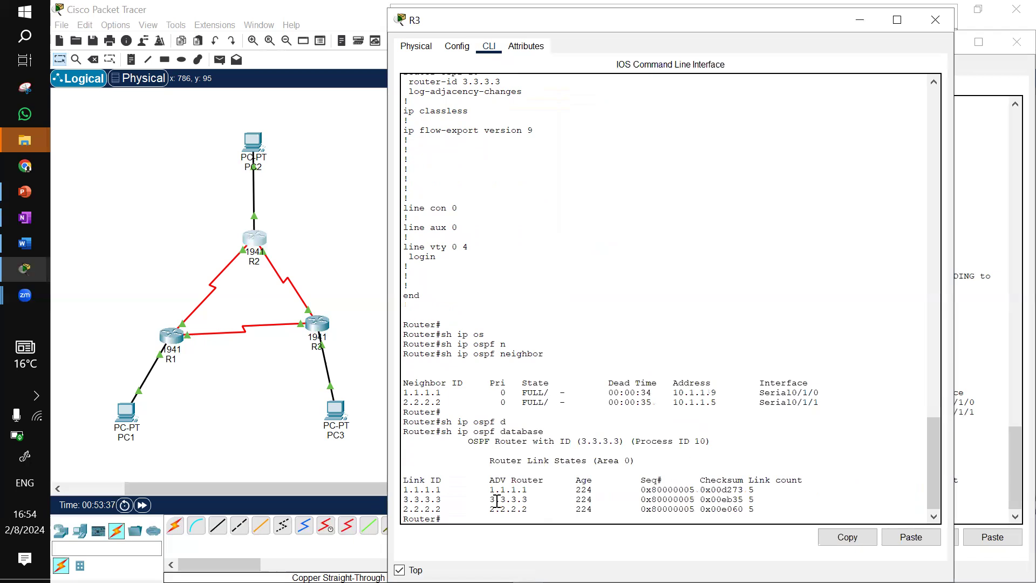
Switch to R1 and run show ip ospf database by editing the previous neighbor command
{"action": "left_click", "coordinate": [171, 339]}
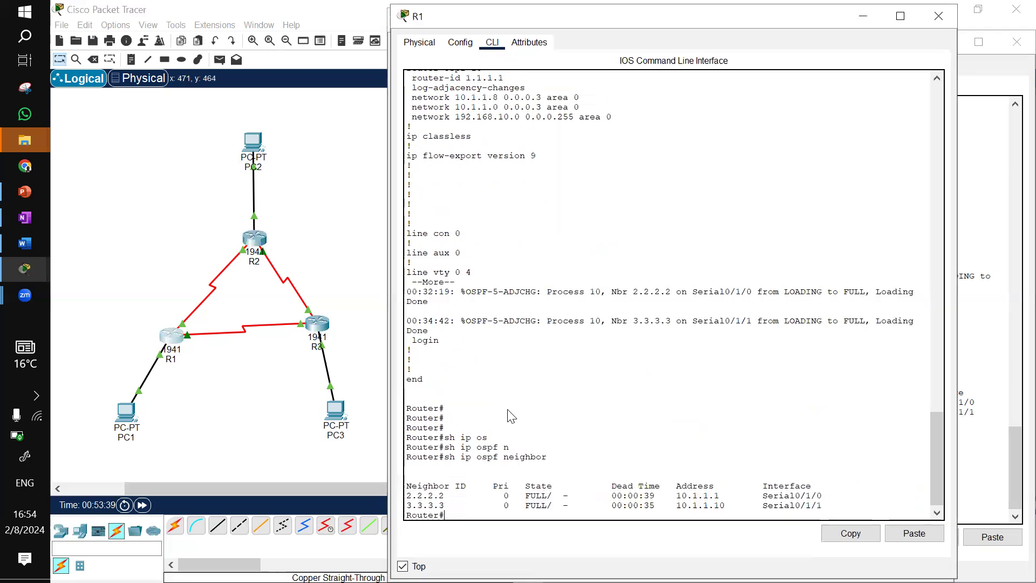
{"action": "key", "text": "Return"}
{"action": "key", "text": "Up"}
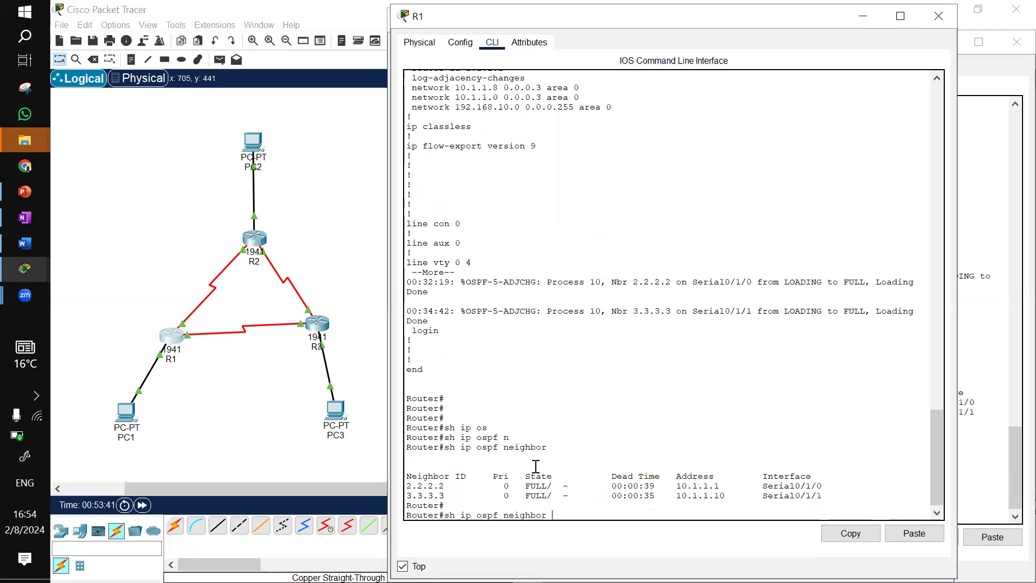
{"action": "key", "text": "BackSpace"}
{"action": "key", "text": "BackSpace"}
{"action": "key", "text": "BackSpace"}
{"action": "key", "text": "BackSpace"}
{"action": "key", "text": "BackSpace"}
{"action": "key", "text": "BackSpace"}
{"action": "key", "text": "BackSpace"}
{"action": "key", "text": "BackSpace"}
{"action": "key", "text": "BackSpace"}
{"action": "type", "text": "dar"}
{"action": "key", "text": "Tab"}
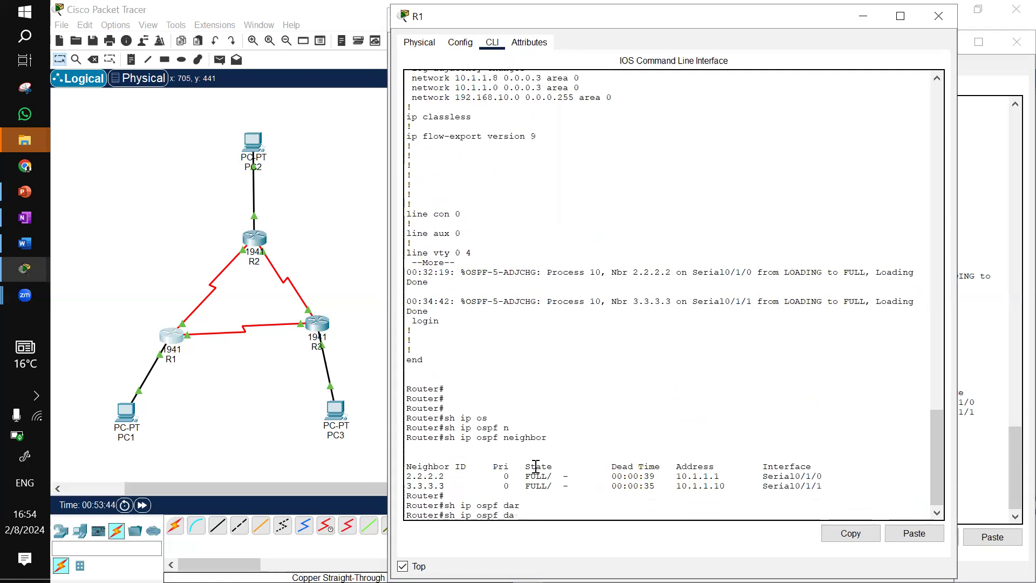
{"action": "key", "text": "BackSpace"}
{"action": "key", "text": "BackSpace"}
{"action": "key", "text": "Tab"}
{"action": "key", "text": "Return"}
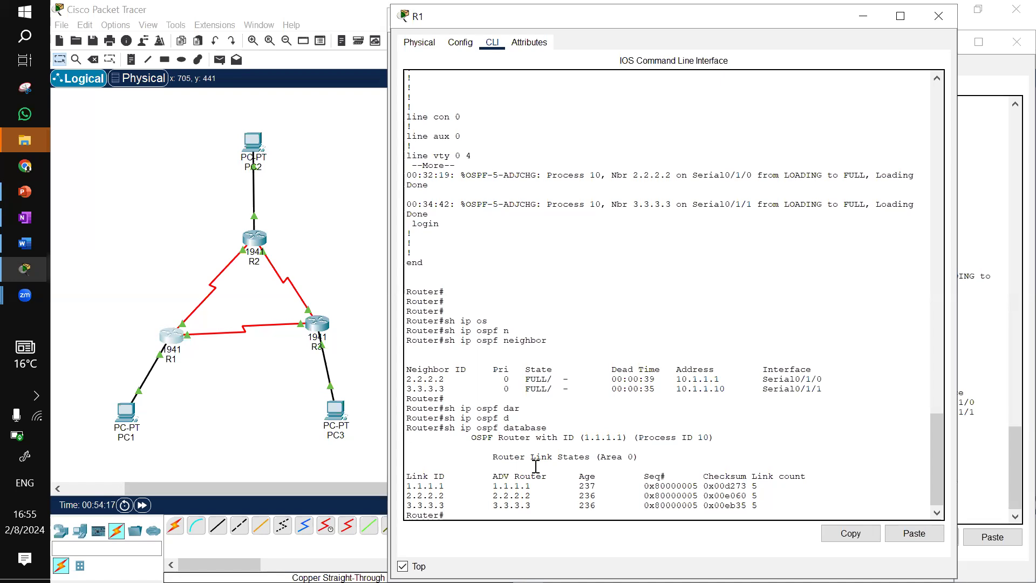
Display R1's routing table with show ip route and page through the full output
{"action": "type", "text": "sh ip"}
{"action": "type", "text": " rout"}
{"action": "key", "text": "Tab"}
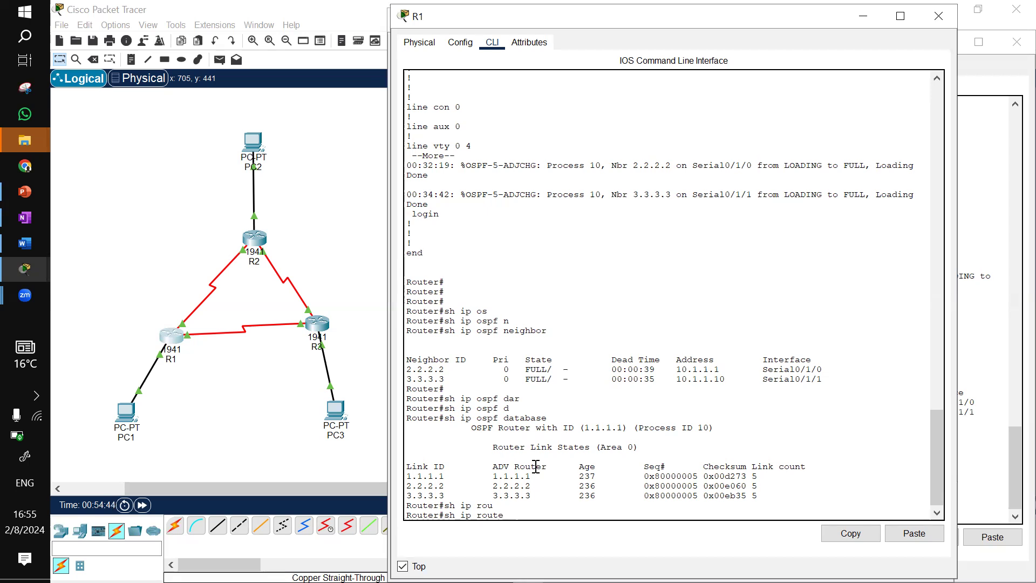
{"action": "key", "text": "Return"}
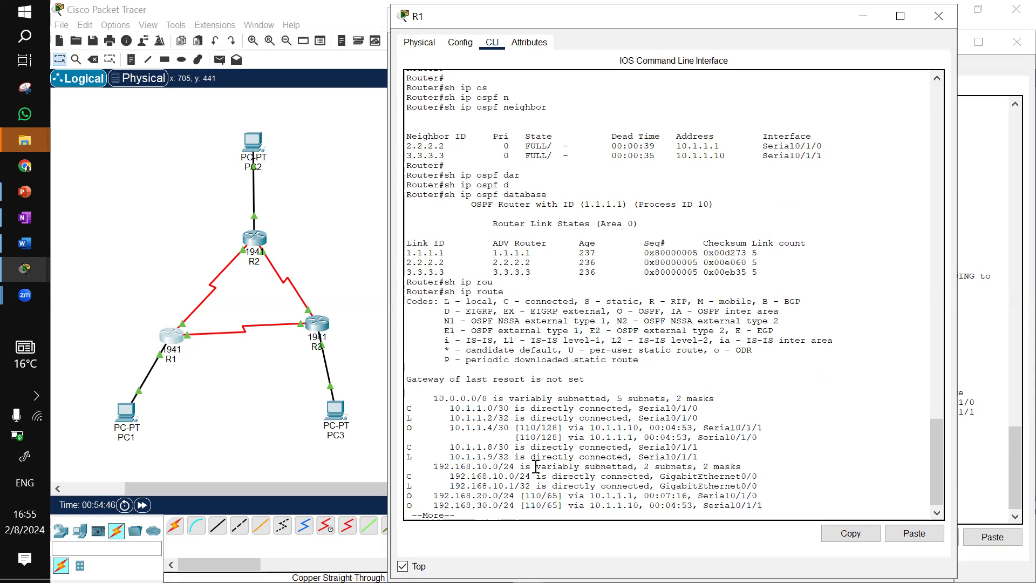
{"action": "key", "text": "space"}
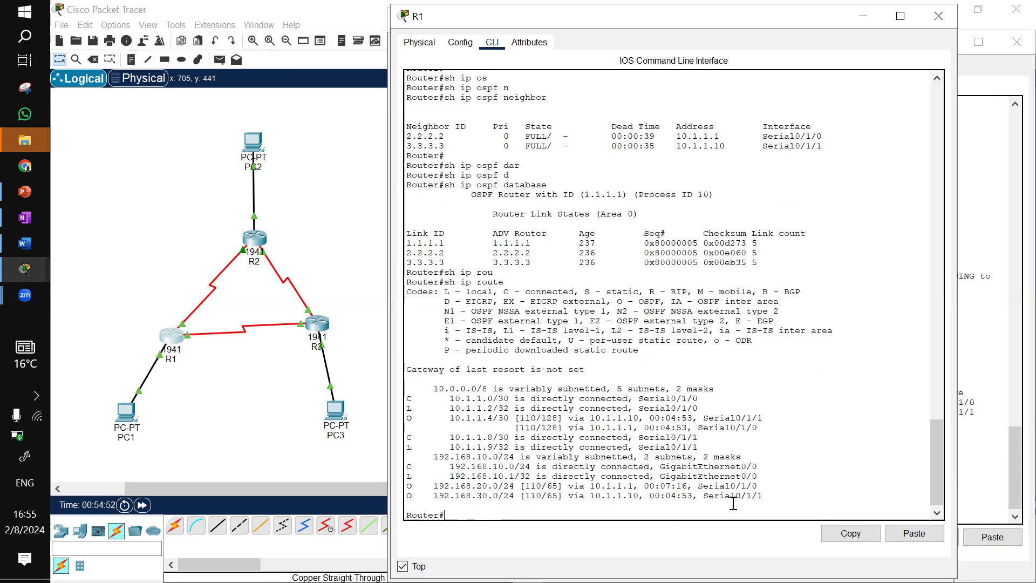
Highlight the OSPF-learned routes in R1's routing table, then minimize R1's window
{"action": "left_click_drag", "start_coordinate": [576, 504], "coordinate": [402, 491]}
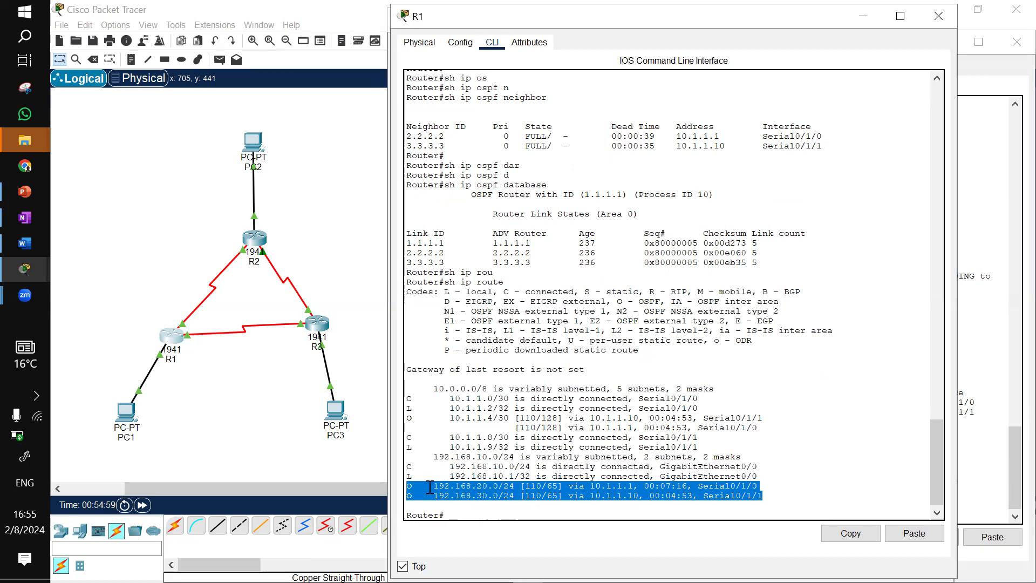
{"action": "left_click", "coordinate": [452, 424]}
{"action": "double_click", "coordinate": [455, 422]}
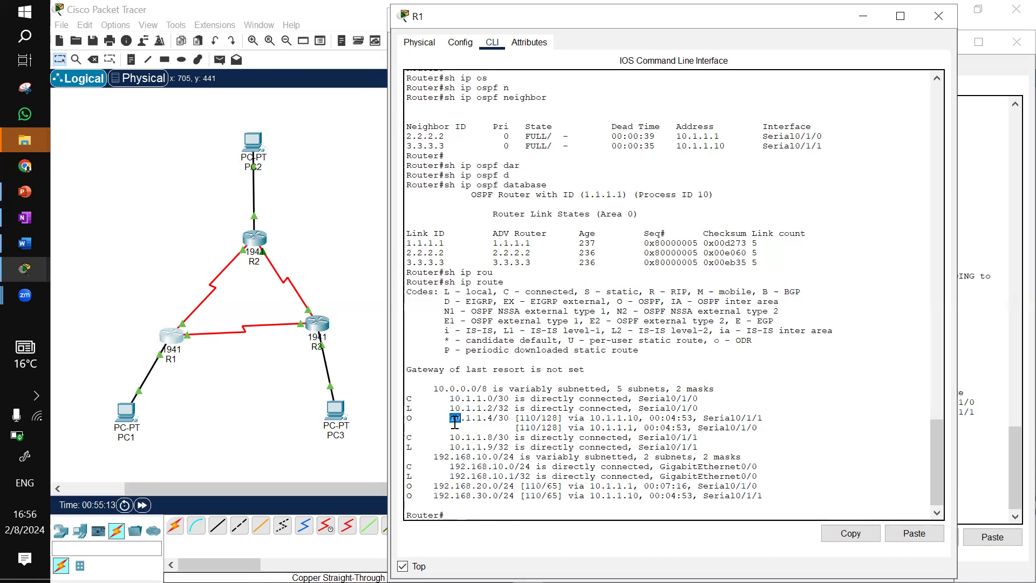
{"action": "triple_click", "coordinate": [455, 422]}
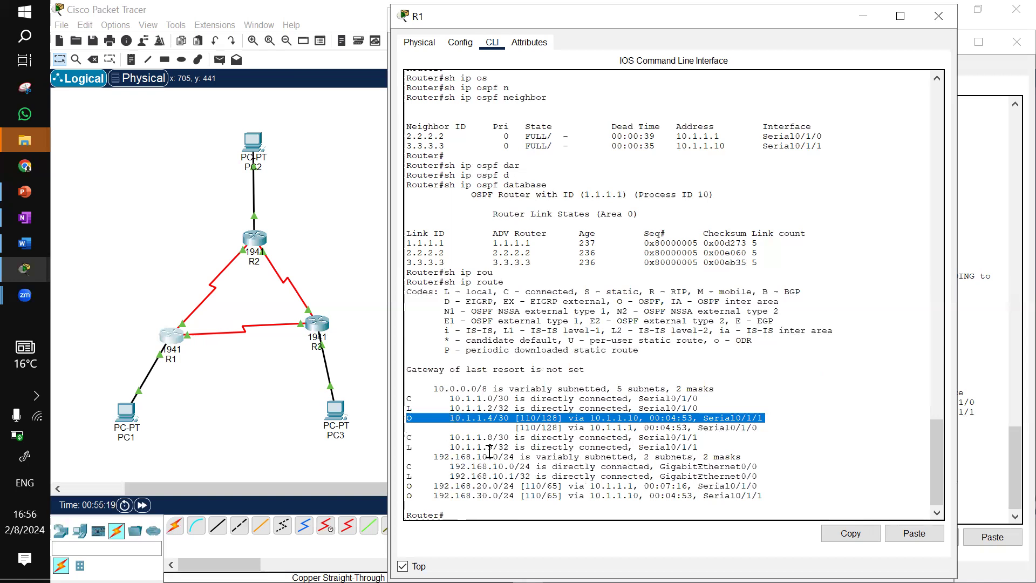
{"action": "left_click", "coordinate": [863, 16]}
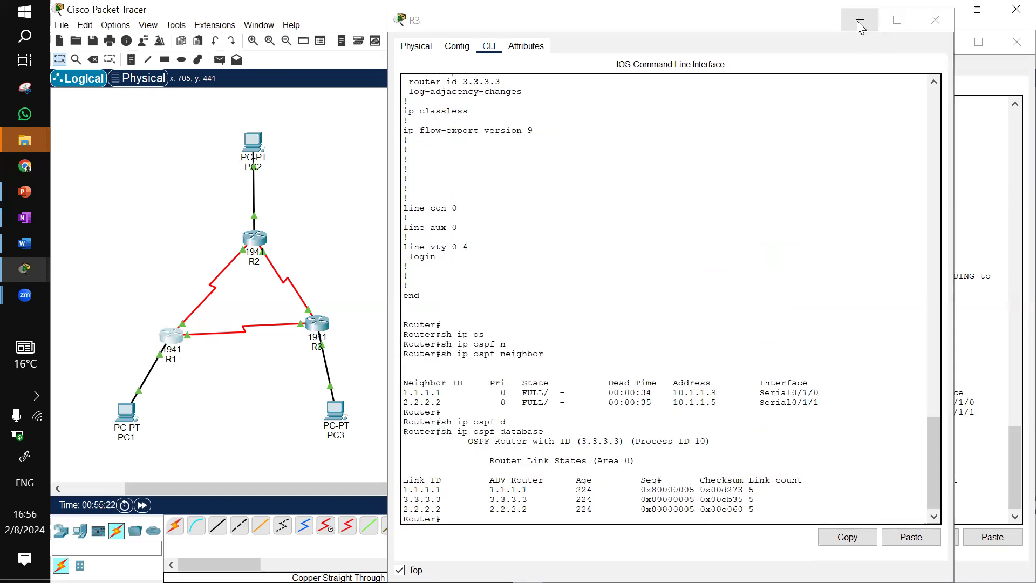
Switch to PC1's command prompt and ping 192.168.20.10 twice
{"action": "left_click", "coordinate": [860, 21]}
{"action": "left_click", "coordinate": [941, 44]}
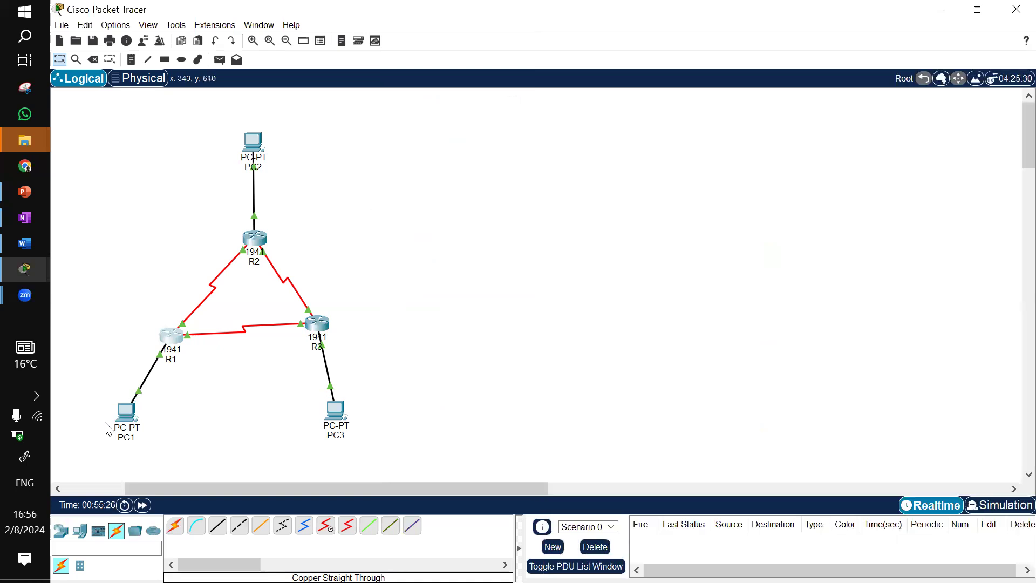
{"action": "left_click", "coordinate": [124, 419]}
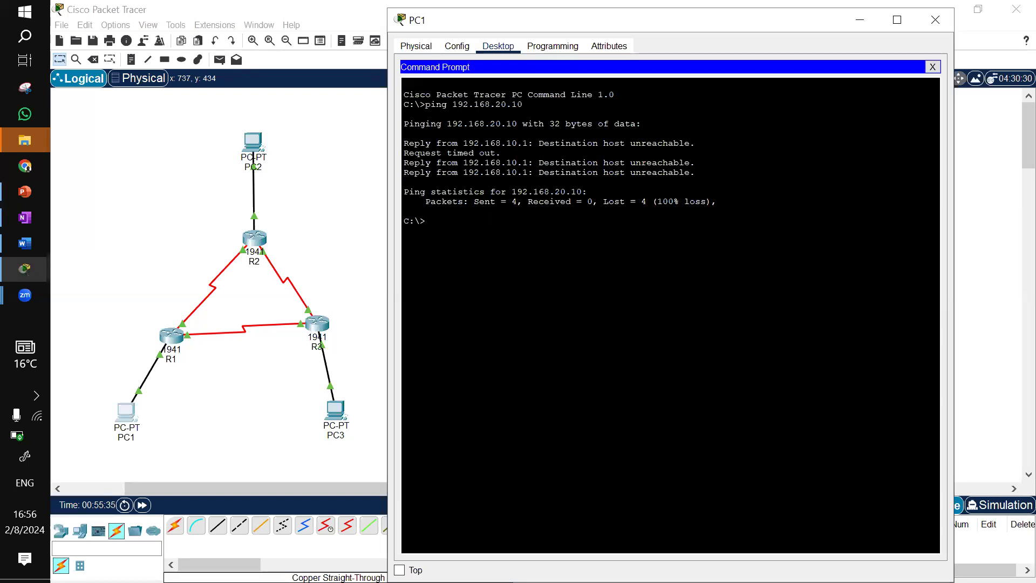
{"action": "key", "text": "Up"}
{"action": "left_click", "coordinate": [165, 186]}
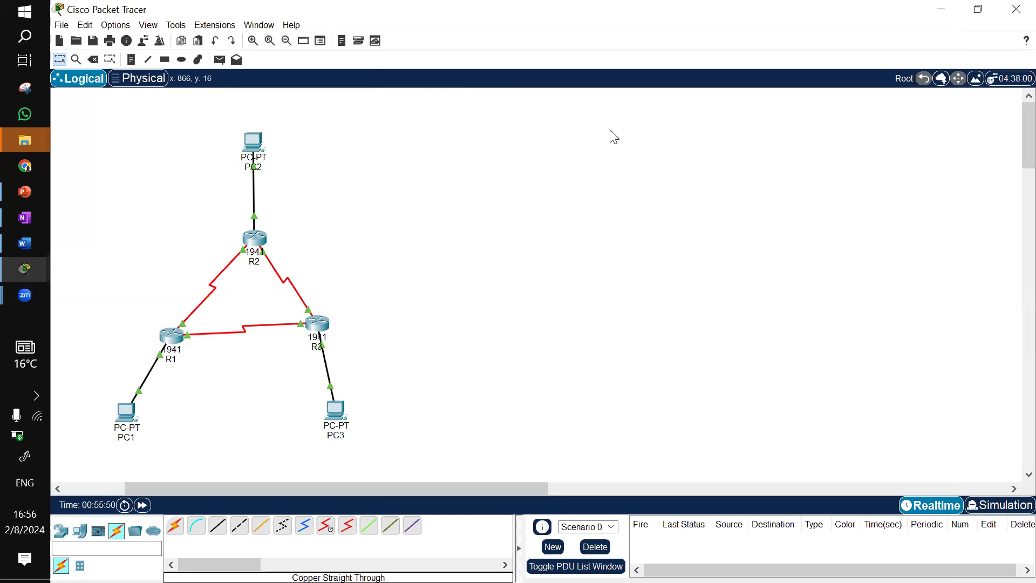
{"action": "left_click", "coordinate": [125, 416]}
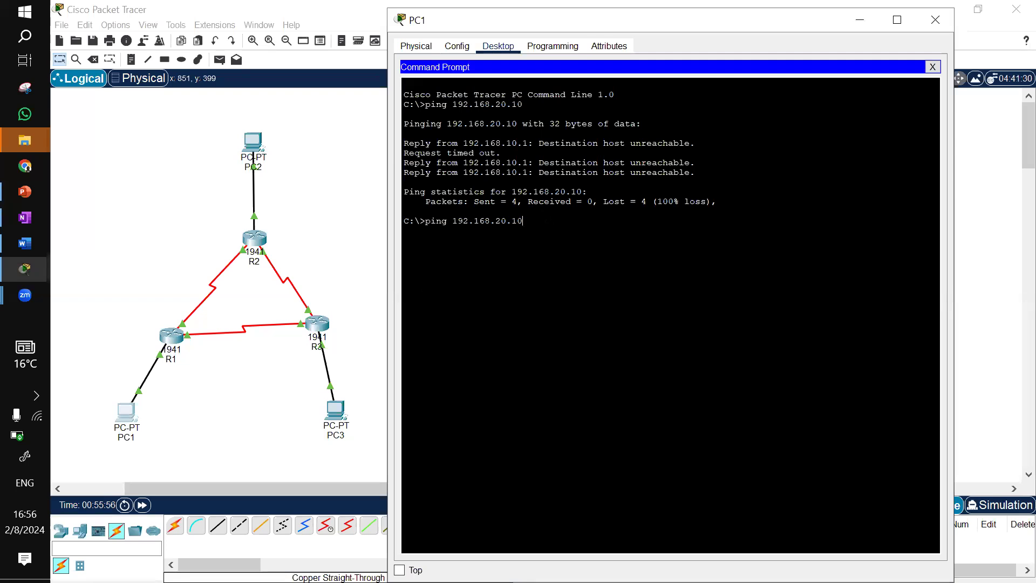
{"action": "key", "text": "Return"}
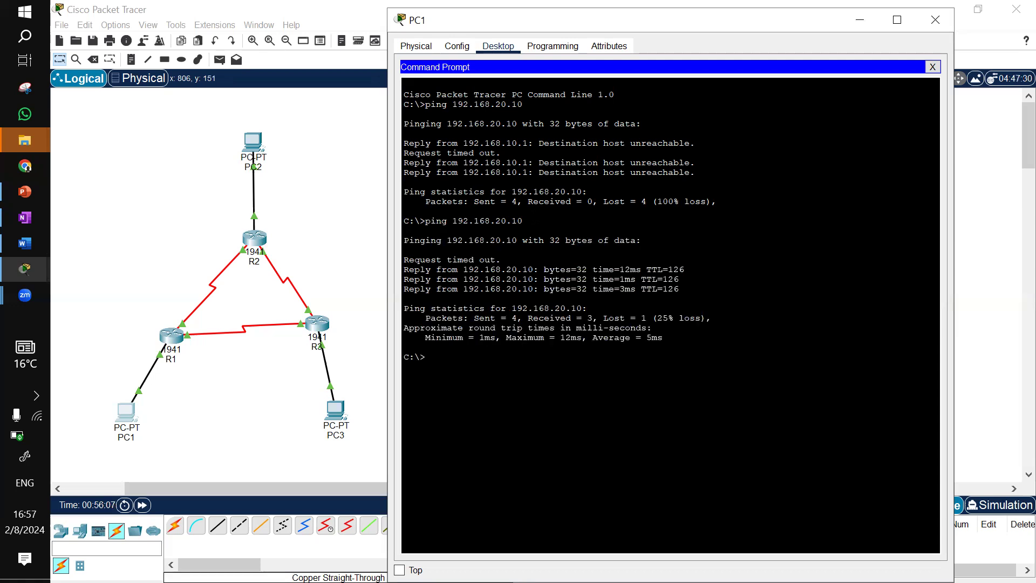
{"action": "key", "text": "Up"}
{"action": "key", "text": "Return"}
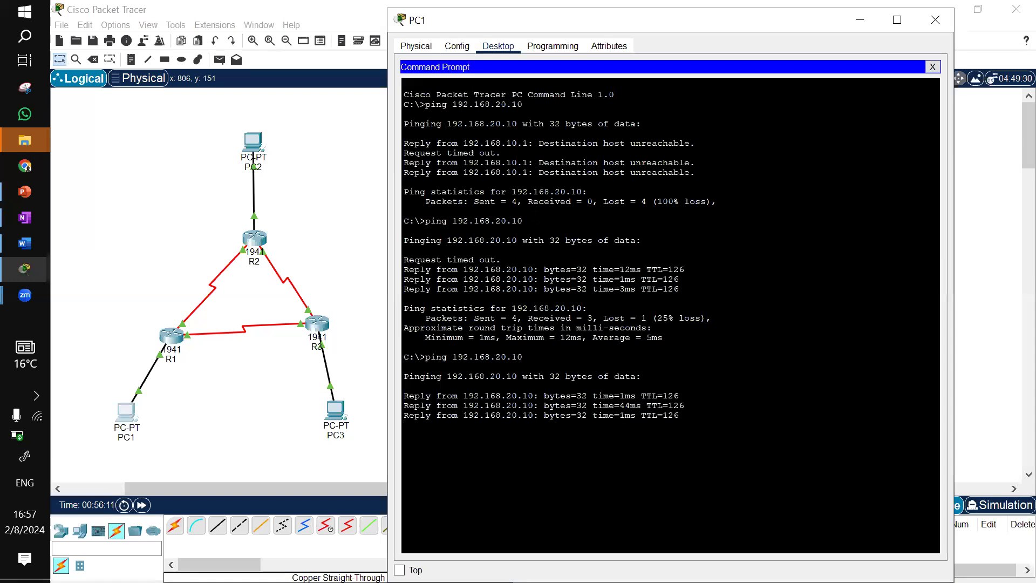
Ping 192.168.30.10 from PC1 by editing the previous ping command, then minimize PC1's window
{"action": "key", "text": "Up"}
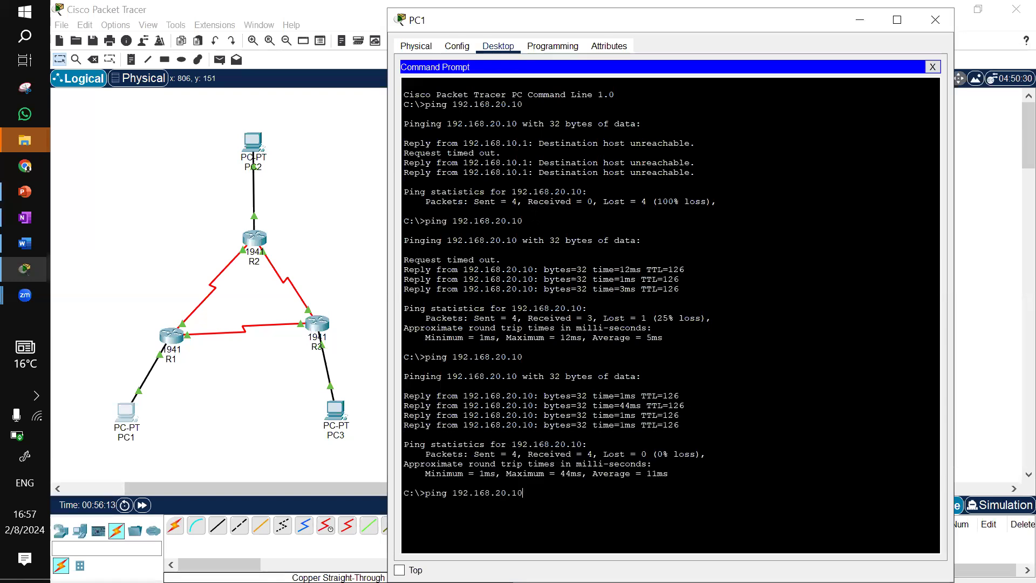
{"action": "key", "text": "BackSpace"}
{"action": "key", "text": "BackSpace"}
{"action": "type", "text": "30"}
{"action": "key", "text": "Return"}
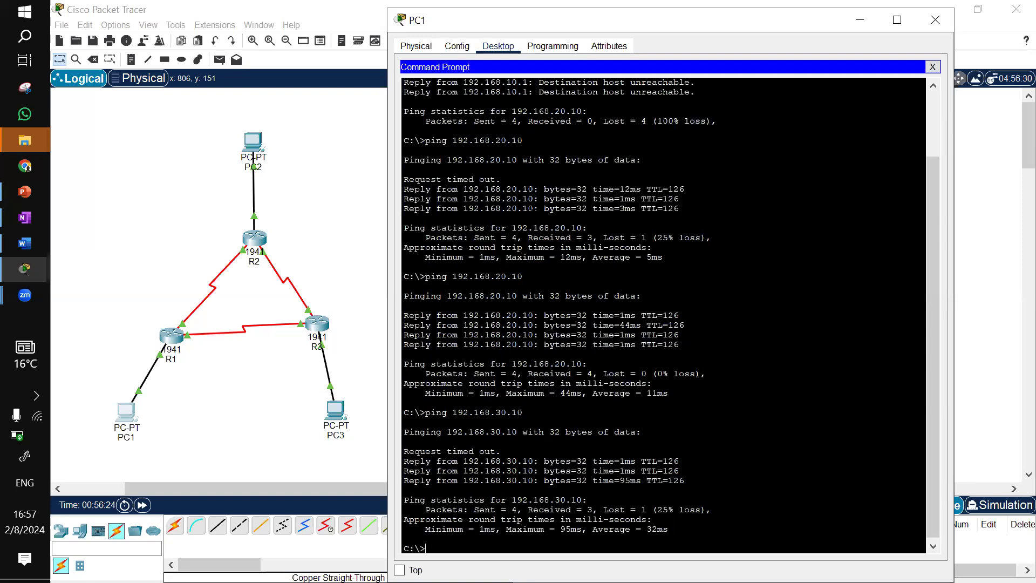
{"action": "left_click", "coordinate": [852, 20]}
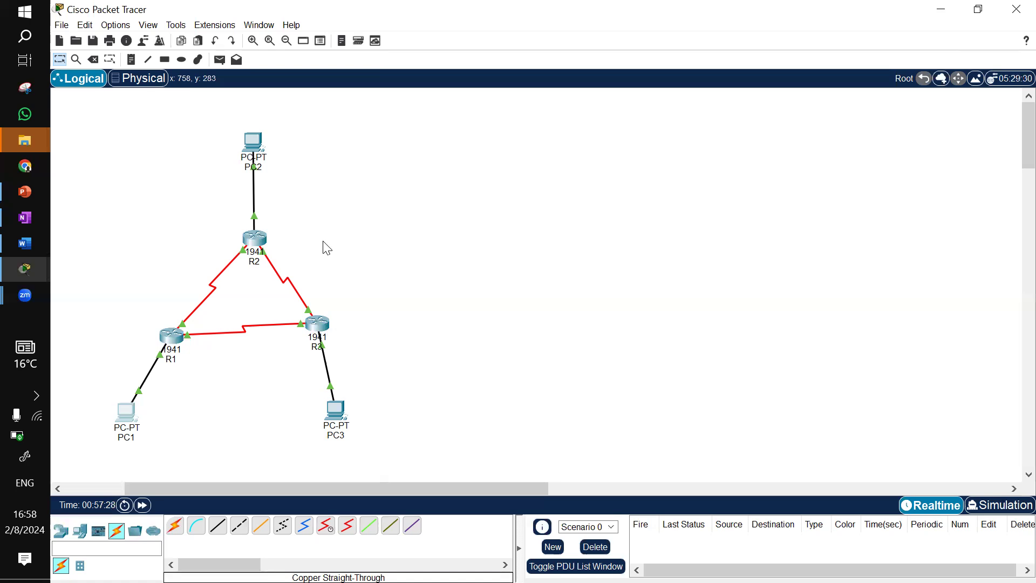
Open R3's CLI, enter global configuration mode and enter OSPF process 10 configuration
{"action": "left_click", "coordinate": [323, 334]}
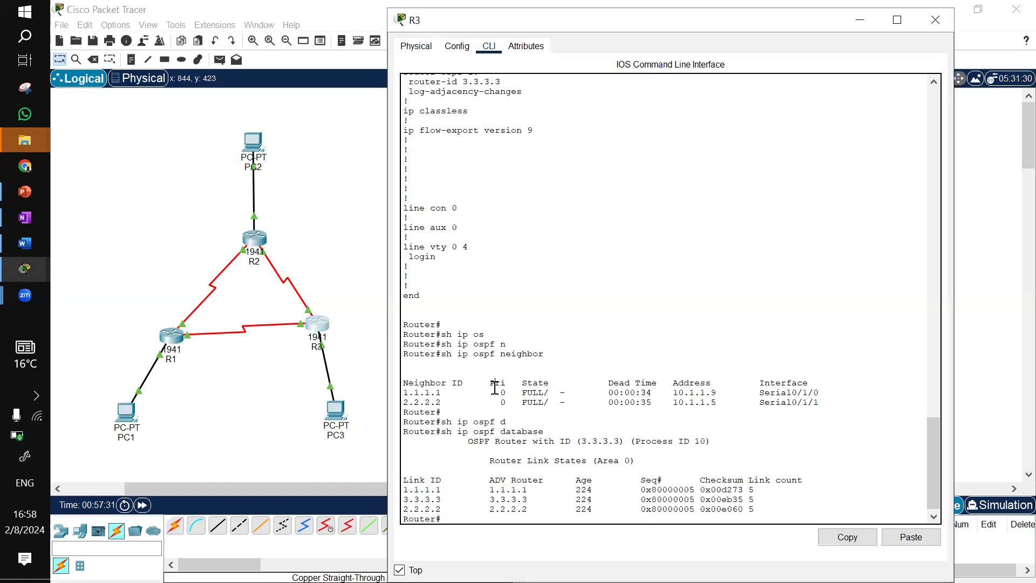
{"action": "key", "text": "Return"}
{"action": "type", "text": "rou"}
{"action": "key", "text": "BackSpace"}
{"action": "key", "text": "BackSpace"}
{"action": "key", "text": "BackSpace"}
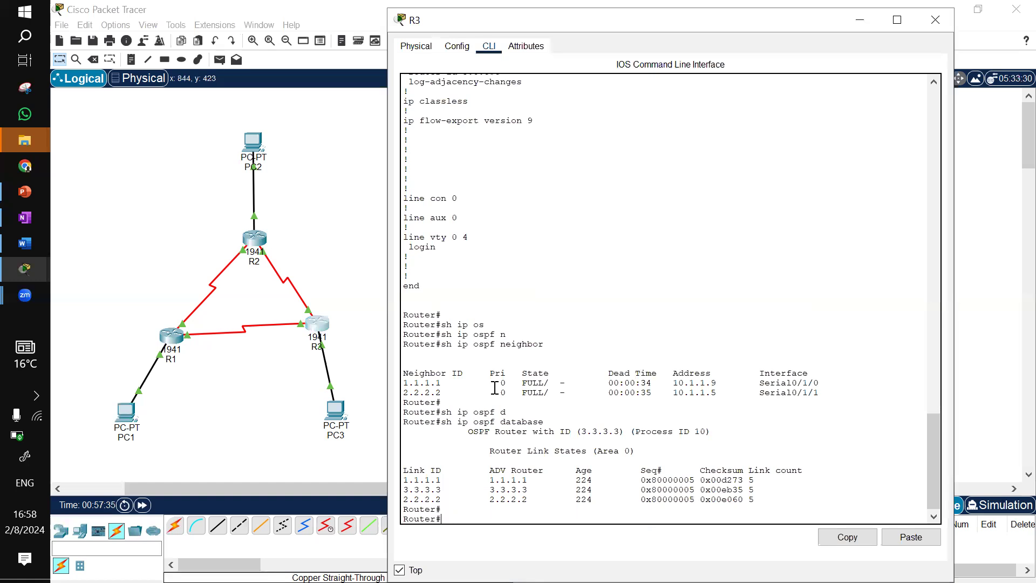
{"action": "type", "text": "conf t"}
{"action": "key", "text": "Return"}
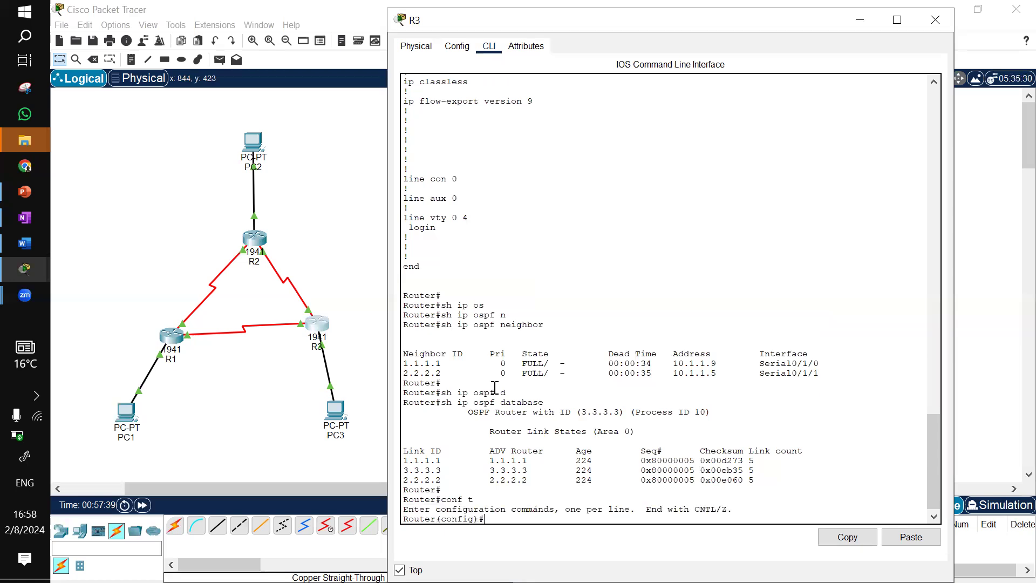
{"action": "type", "text": "router osp"}
{"action": "key", "text": "Tab"}
{"action": "type", "text": "10"}
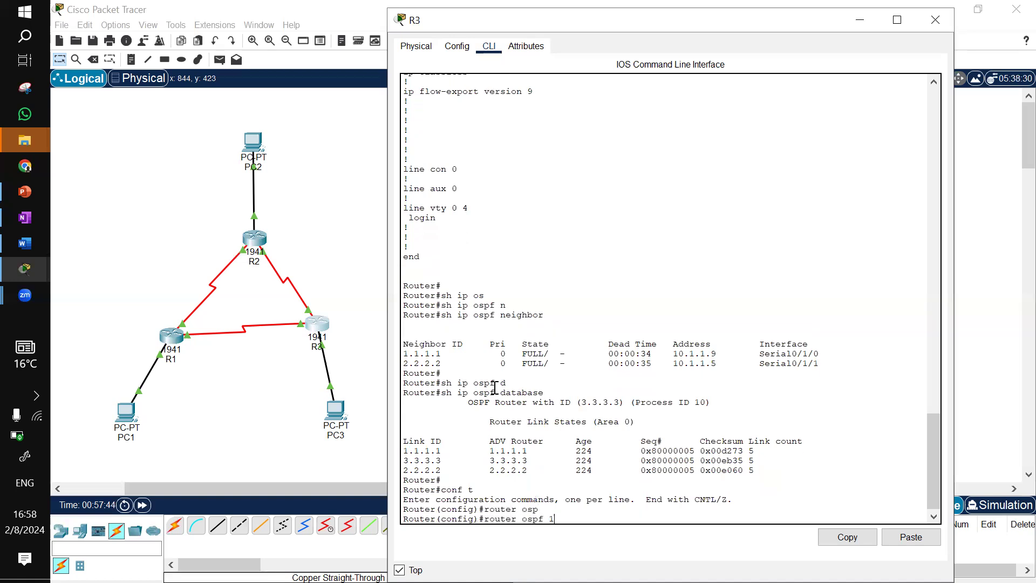
{"action": "key", "text": "Return"}
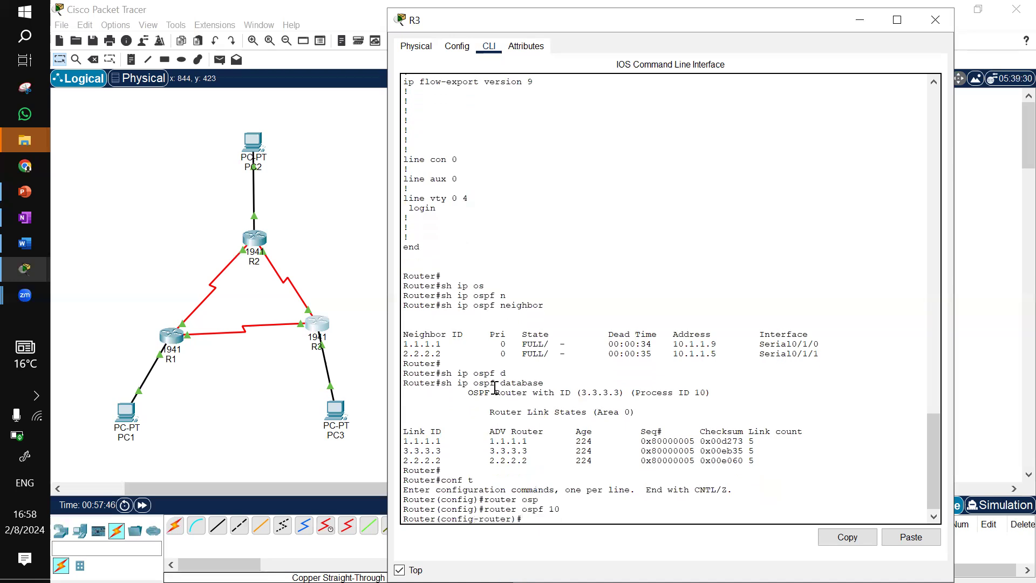
Set R3's GigabitEthernet 0/0 as a passive interface under OSPF 10, then minimize R3's window
{"action": "type", "text": "pa"}
{"action": "key", "text": "Tab"}
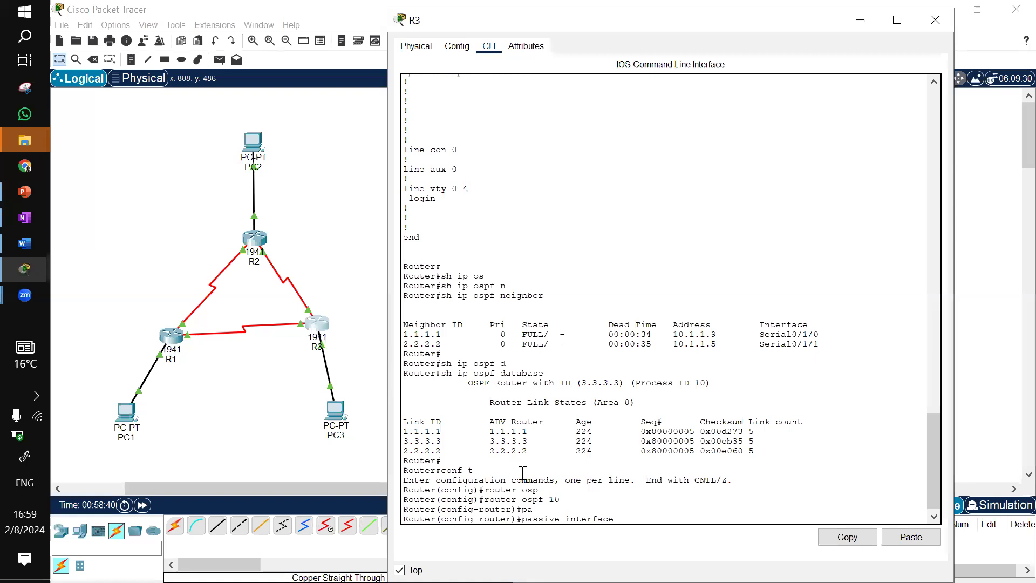
{"action": "left_click", "coordinate": [655, 509]}
{"action": "type", "text": "i"}
{"action": "key", "text": "BackSpace"}
{"action": "type", "text": "in"}
{"action": "key", "text": "Tab"}
{"action": "key", "text": "BackSpace"}
{"action": "key", "text": "BackSpace"}
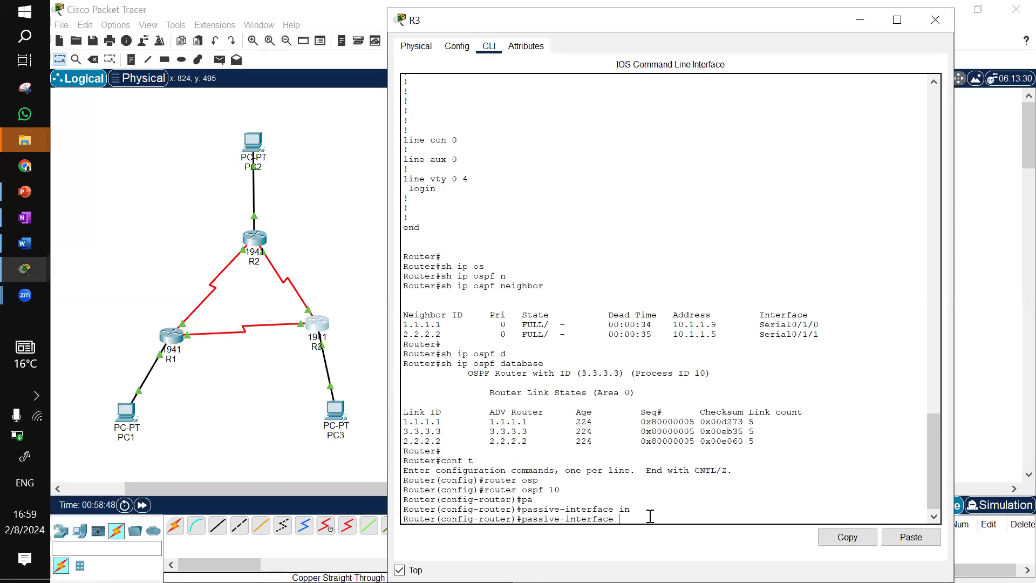
{"action": "type", "text": "g"}
{"action": "key", "text": "Tab"}
{"action": "type", "text": "0/0"}
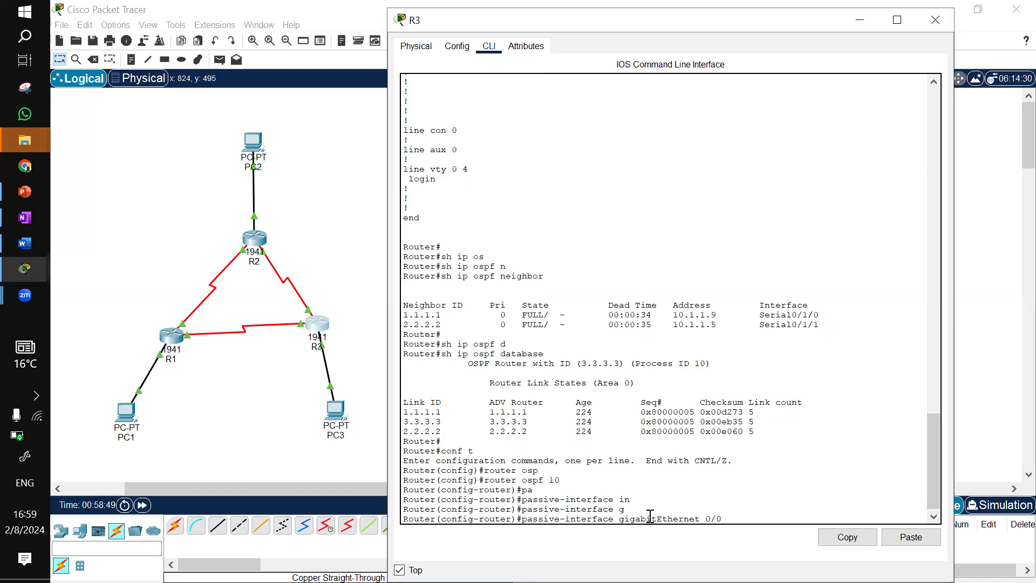
{"action": "key", "text": "Return"}
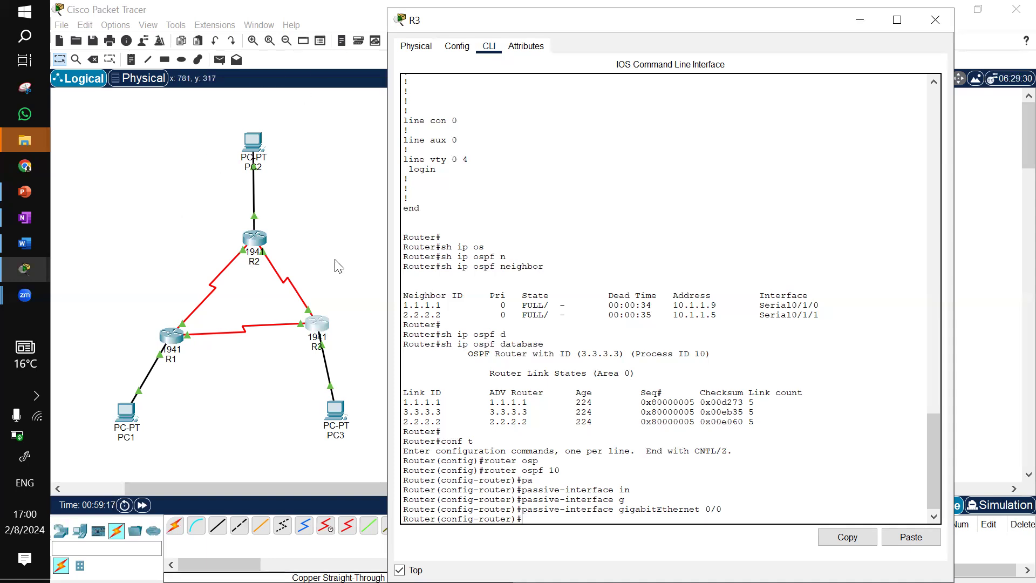
{"action": "left_click", "coordinate": [860, 24]}
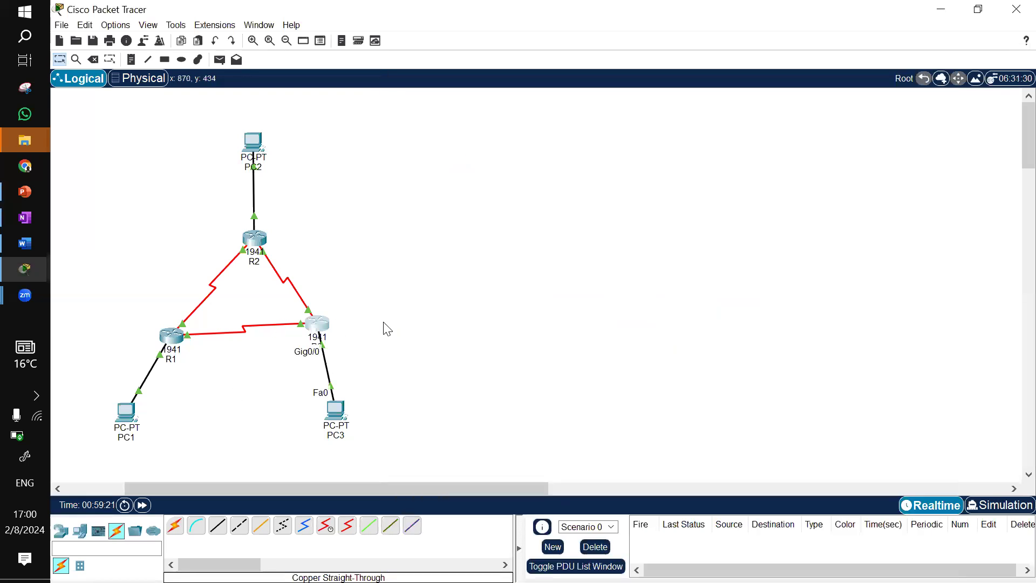
Check the multiaccess part of the network diagram and add three 1941 routers to the workspace right of the topology
{"action": "left_click", "coordinate": [31, 215]}
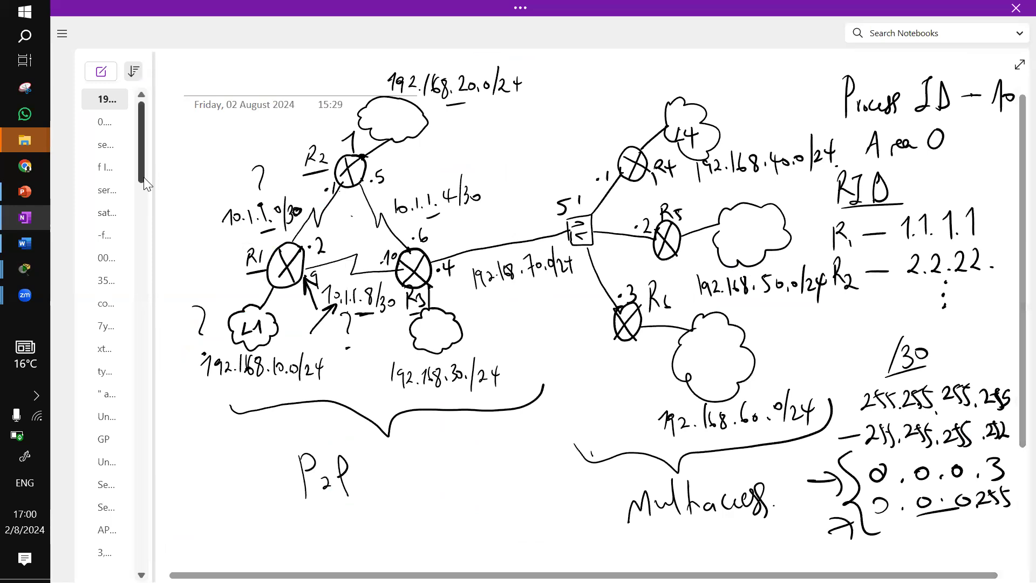
{"action": "mouse_move", "coordinate": [19, 270]}
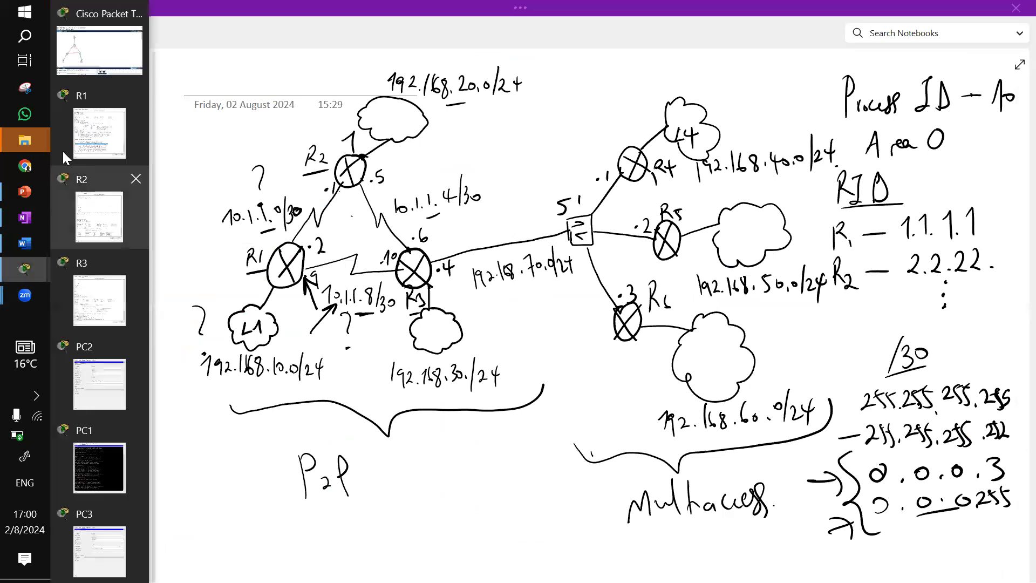
{"action": "left_click", "coordinate": [97, 54]}
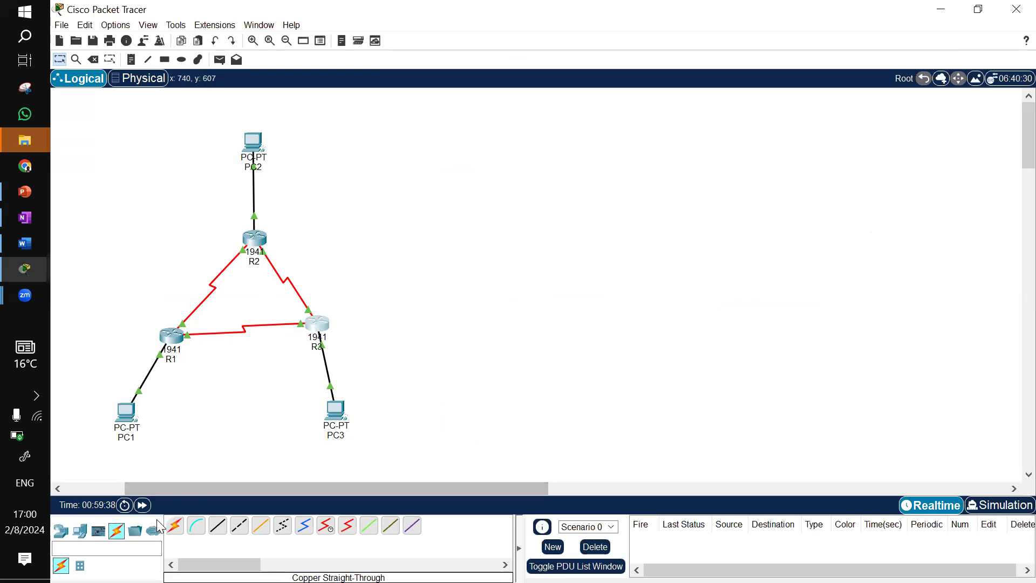
{"action": "left_click", "coordinate": [61, 530]}
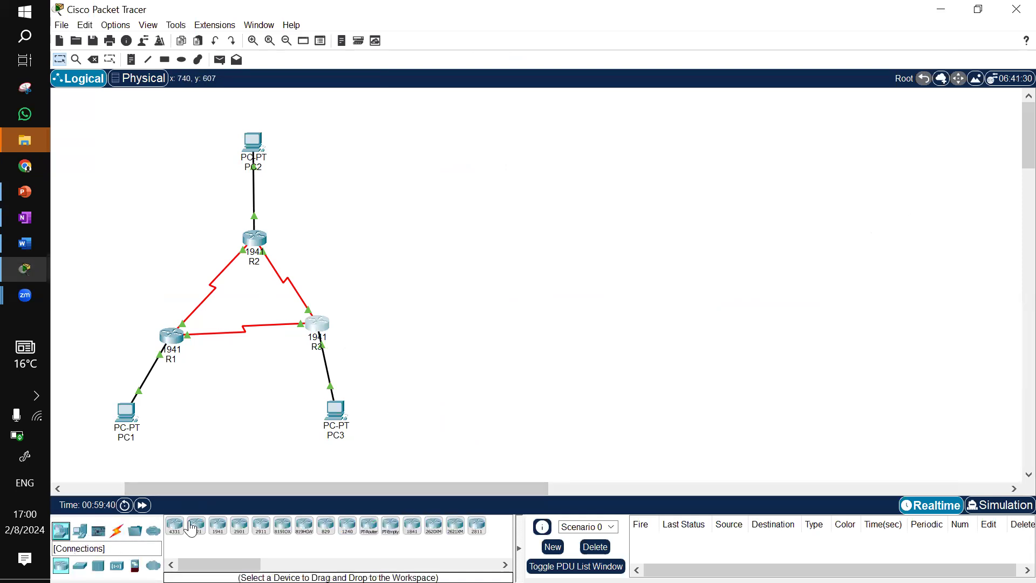
{"action": "left_click_drag", "start_coordinate": [217, 525], "coordinate": [555, 215]}
{"action": "left_click_drag", "start_coordinate": [223, 534], "coordinate": [571, 285]}
{"action": "left_click_drag", "start_coordinate": [220, 534], "coordinate": [561, 371]}
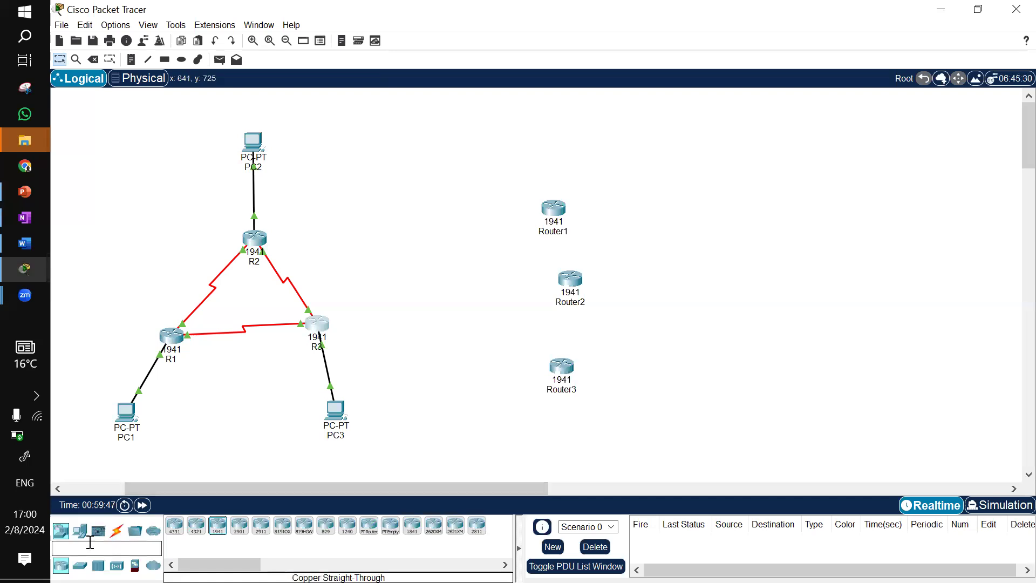
Place a 2960 switch between R3 and the three new routers
{"action": "left_click", "coordinate": [80, 564]}
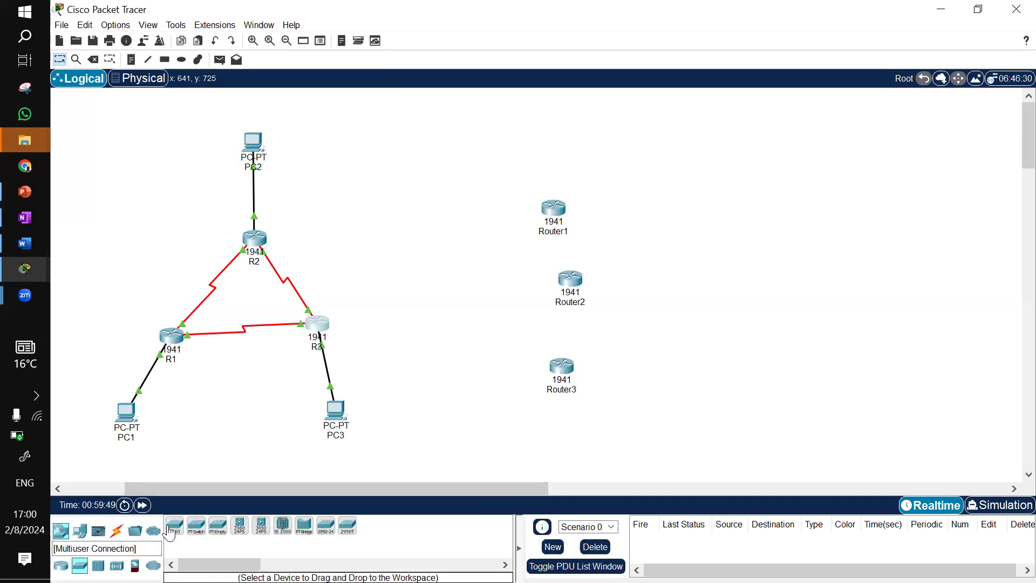
{"action": "left_click_drag", "start_coordinate": [176, 531], "coordinate": [463, 295]}
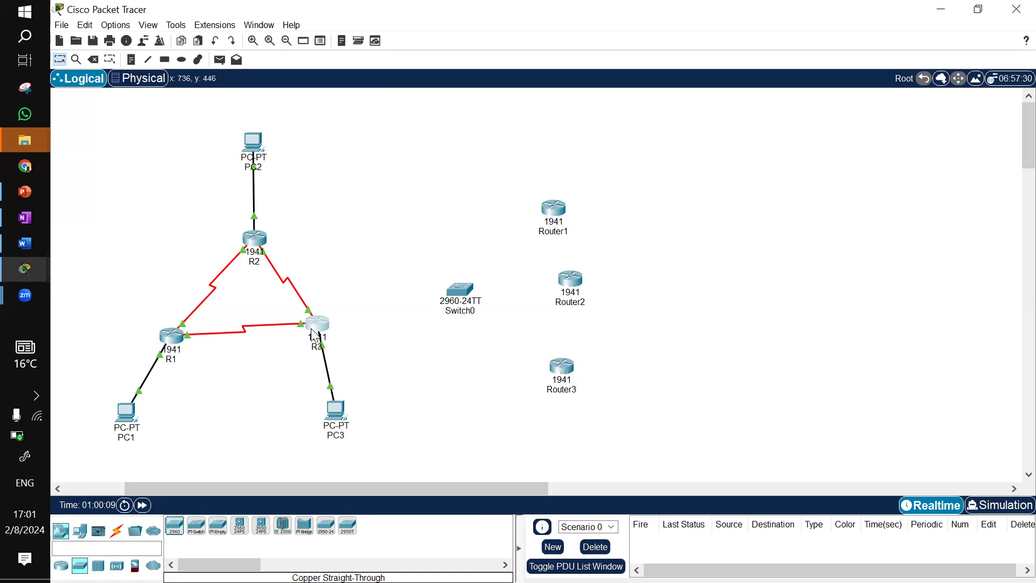
{"action": "mouse_move", "coordinate": [314, 335]}
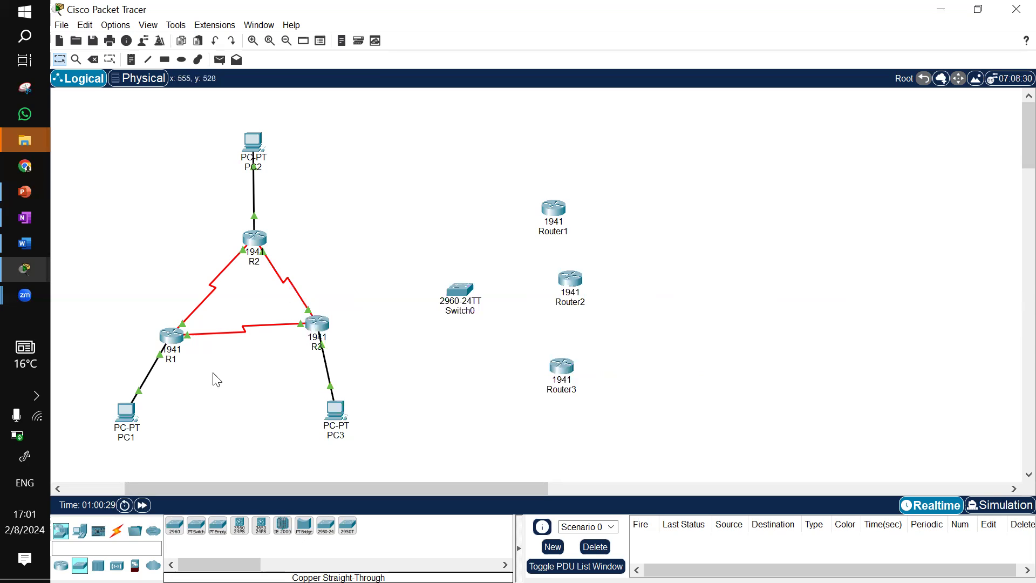
Cable Switch0 to Router1, Router2, Router3 and R3 using the automatic connection type
{"action": "left_click", "coordinate": [116, 530]}
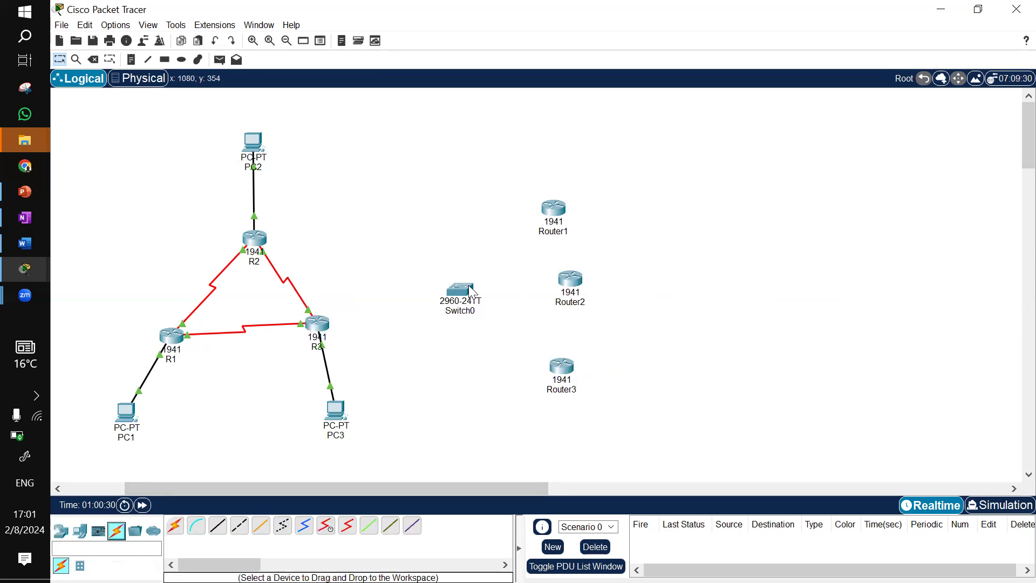
{"action": "left_click", "coordinate": [172, 531]}
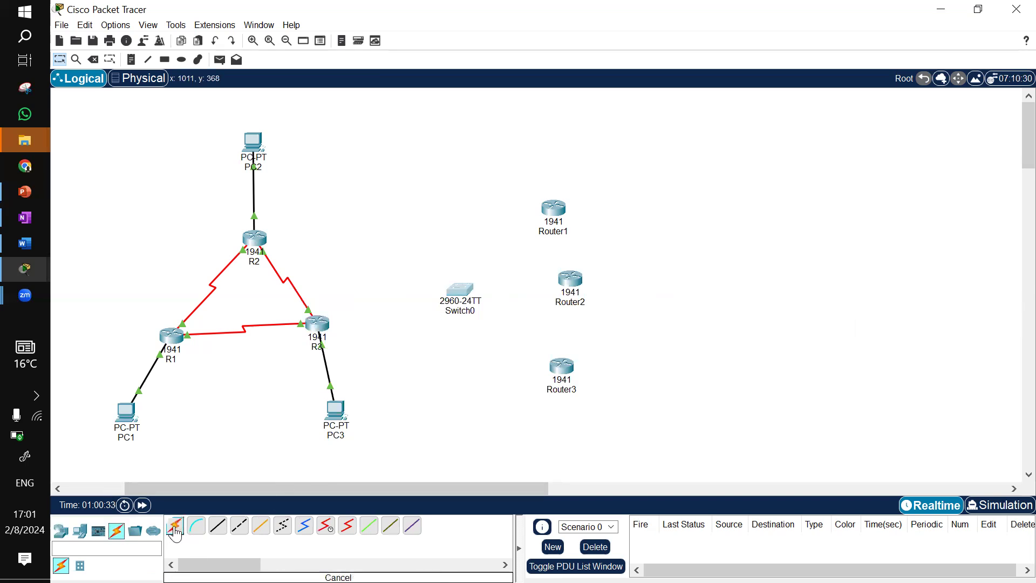
{"action": "left_click", "coordinate": [473, 296]}
{"action": "left_click", "coordinate": [553, 212]}
{"action": "left_click", "coordinate": [174, 525]}
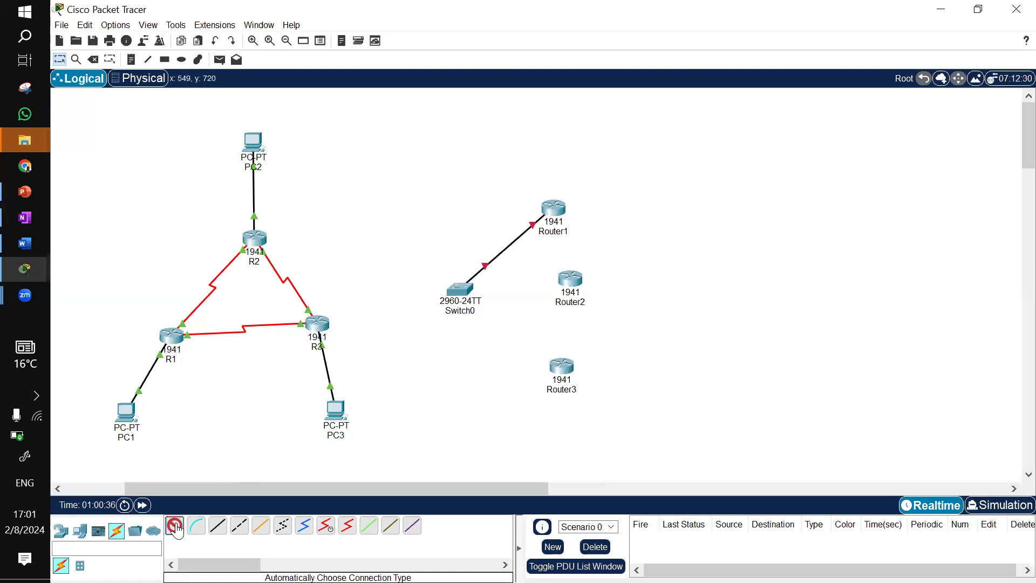
{"action": "left_click", "coordinate": [467, 290]}
{"action": "left_click", "coordinate": [575, 283]}
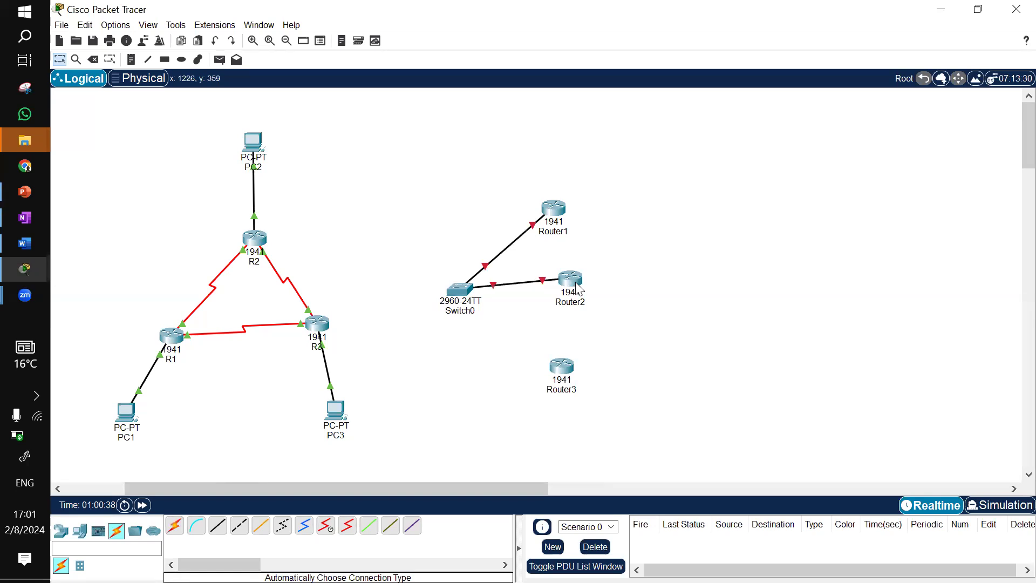
{"action": "left_click", "coordinate": [462, 291]}
{"action": "left_click", "coordinate": [562, 367]}
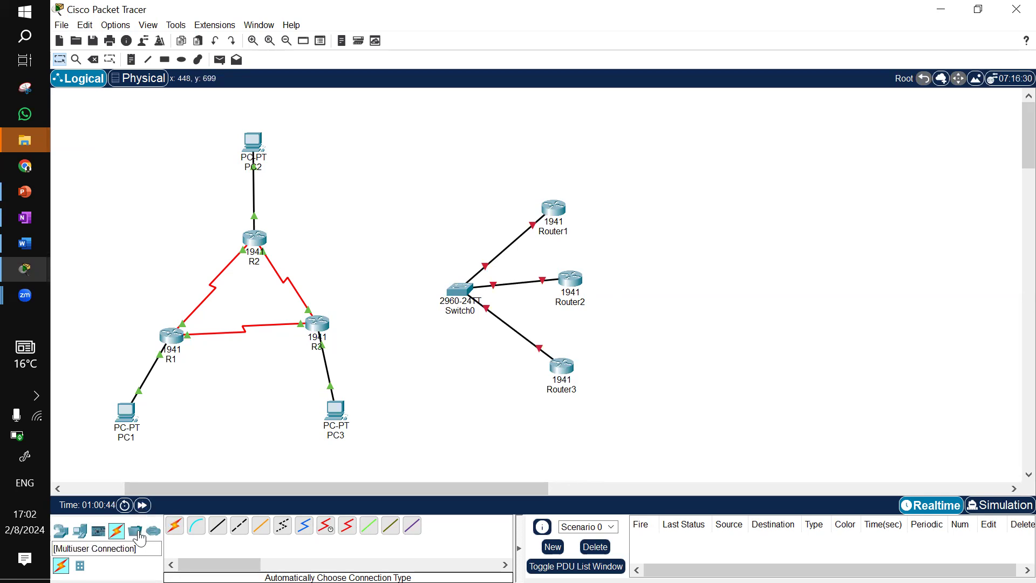
{"action": "left_click", "coordinate": [175, 525]}
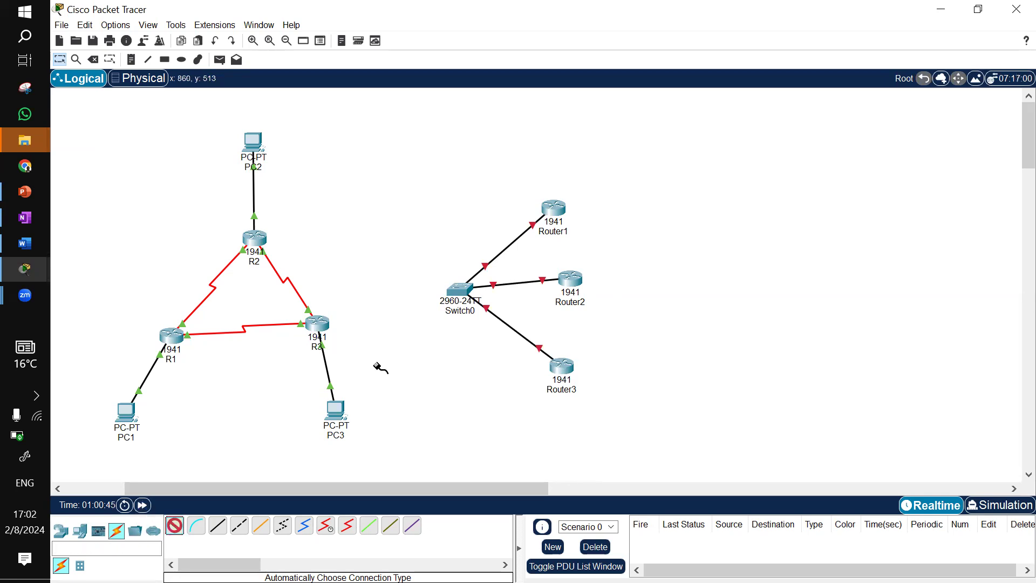
{"action": "left_click", "coordinate": [461, 287]}
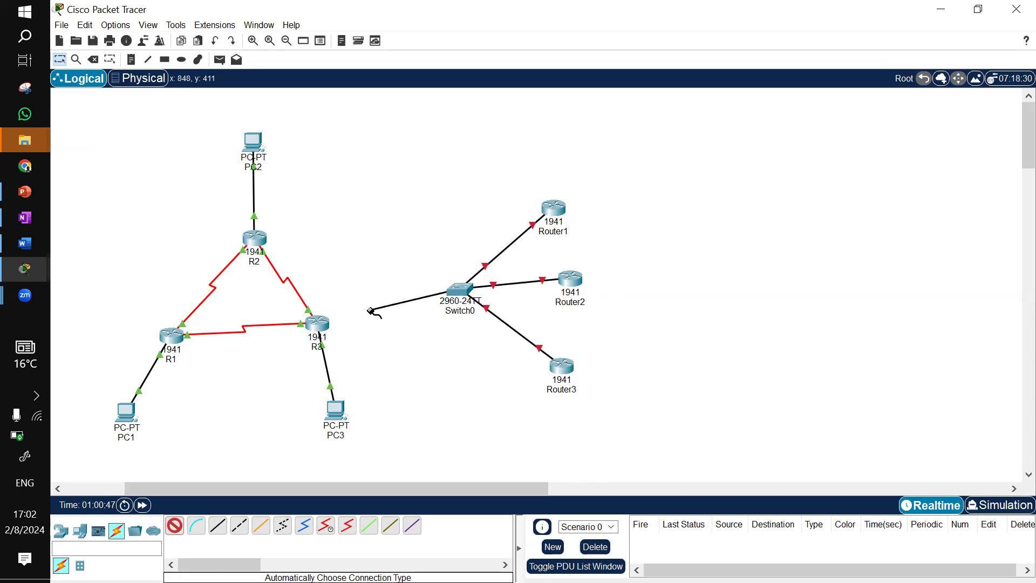
{"action": "left_click", "coordinate": [322, 325]}
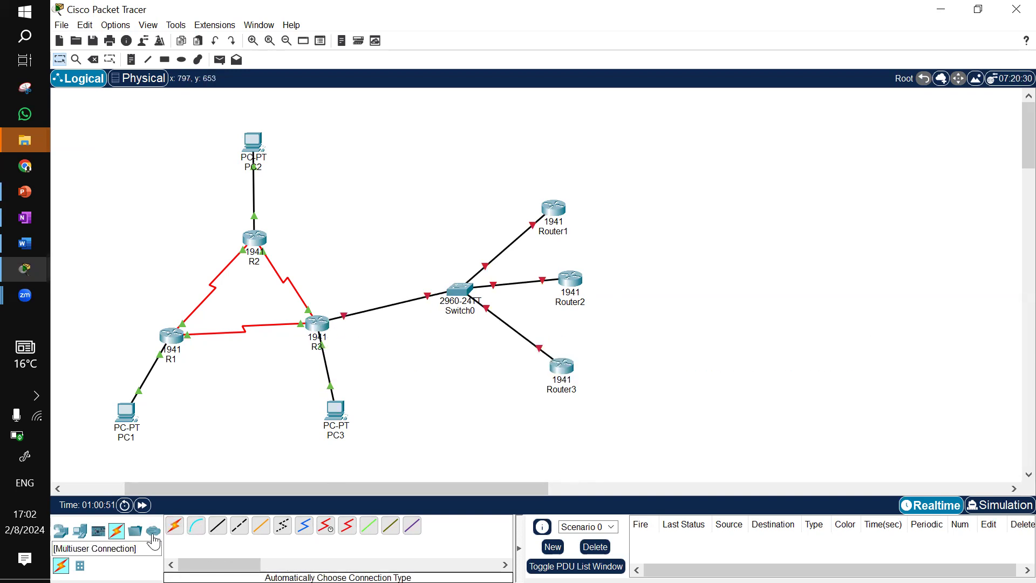
Add three PC-PT end devices, one beside each new router on the switch segment
{"action": "left_click", "coordinate": [80, 531]}
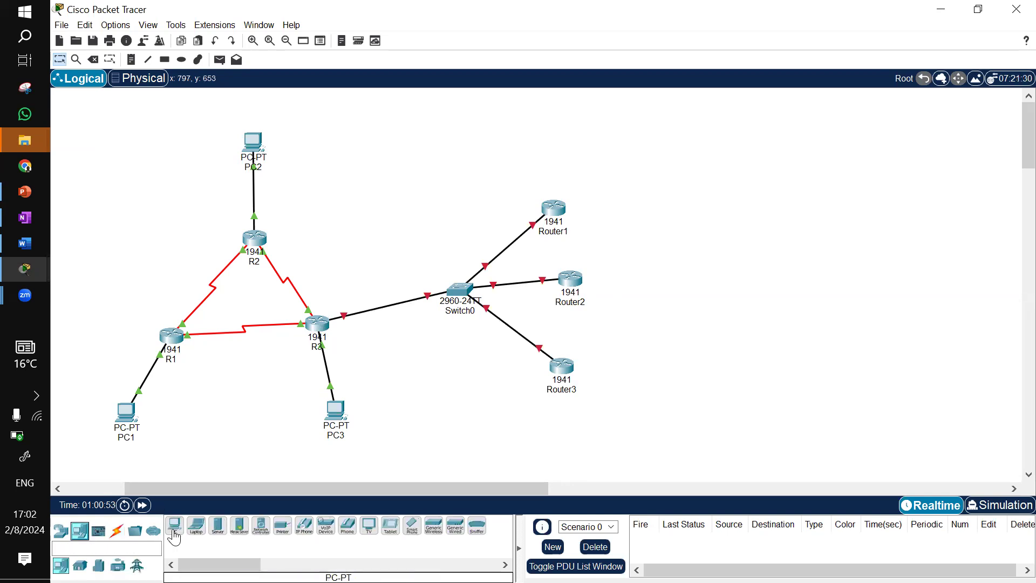
{"action": "left_click_drag", "start_coordinate": [175, 524], "coordinate": [560, 415]}
{"action": "left_click_drag", "start_coordinate": [630, 387], "coordinate": [630, 387]}
{"action": "left_click_drag", "start_coordinate": [174, 525], "coordinate": [657, 287]}
{"action": "left_click", "coordinate": [657, 287]}
{"action": "left_click", "coordinate": [174, 525]}
{"action": "left_click", "coordinate": [621, 185]}
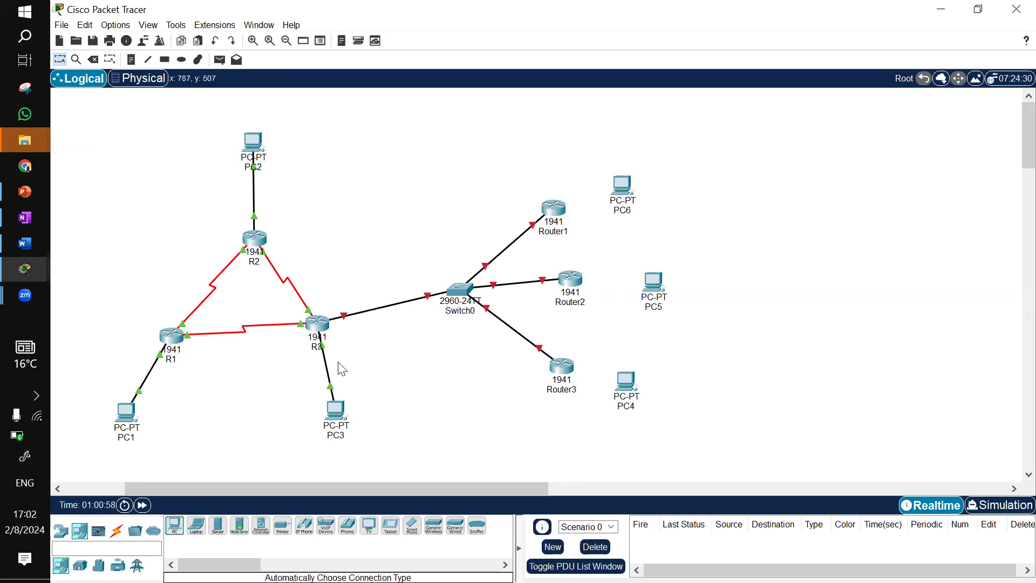
Cable Router1 to PC6, Router2 to PC5 and Router3 to PC4 using the automatic connection type
{"action": "left_click", "coordinate": [117, 531]}
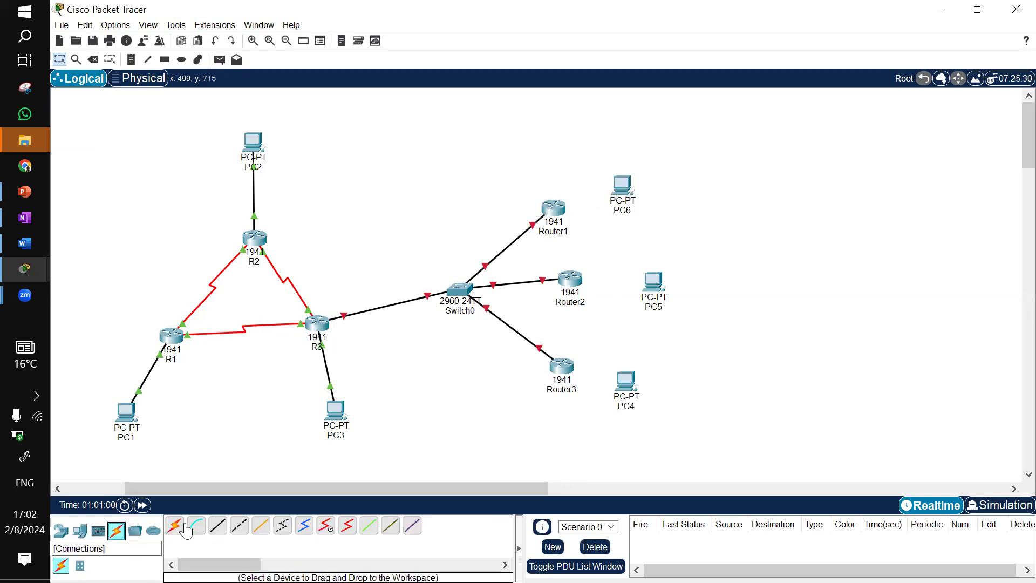
{"action": "left_click", "coordinate": [174, 525]}
{"action": "left_click", "coordinate": [561, 210]}
{"action": "left_click", "coordinate": [622, 185]}
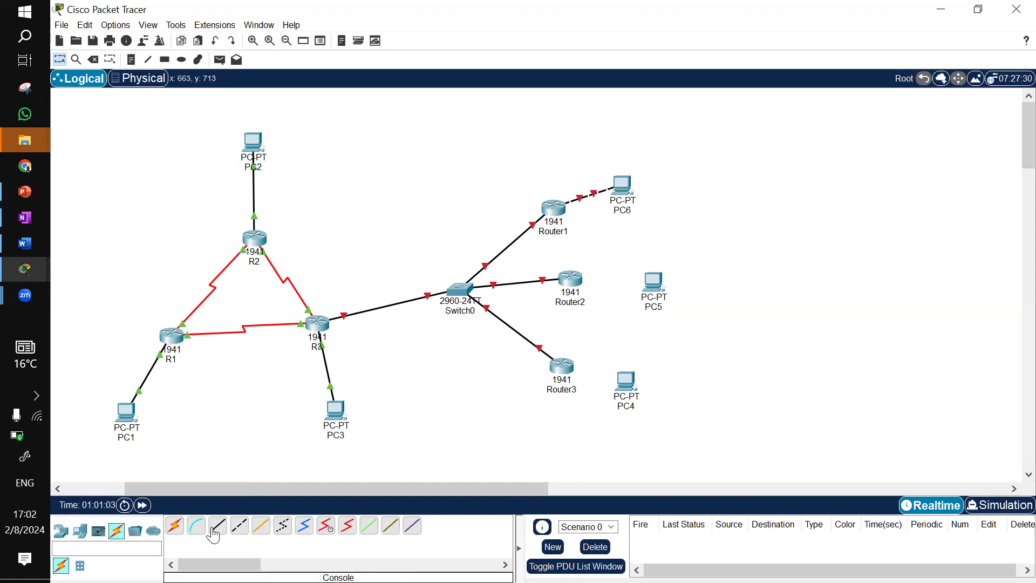
{"action": "left_click", "coordinate": [174, 525]}
{"action": "left_click", "coordinate": [570, 279]}
{"action": "left_click", "coordinate": [653, 283]}
{"action": "left_click", "coordinate": [174, 525]}
{"action": "left_click", "coordinate": [576, 373]}
{"action": "left_click", "coordinate": [624, 380]}
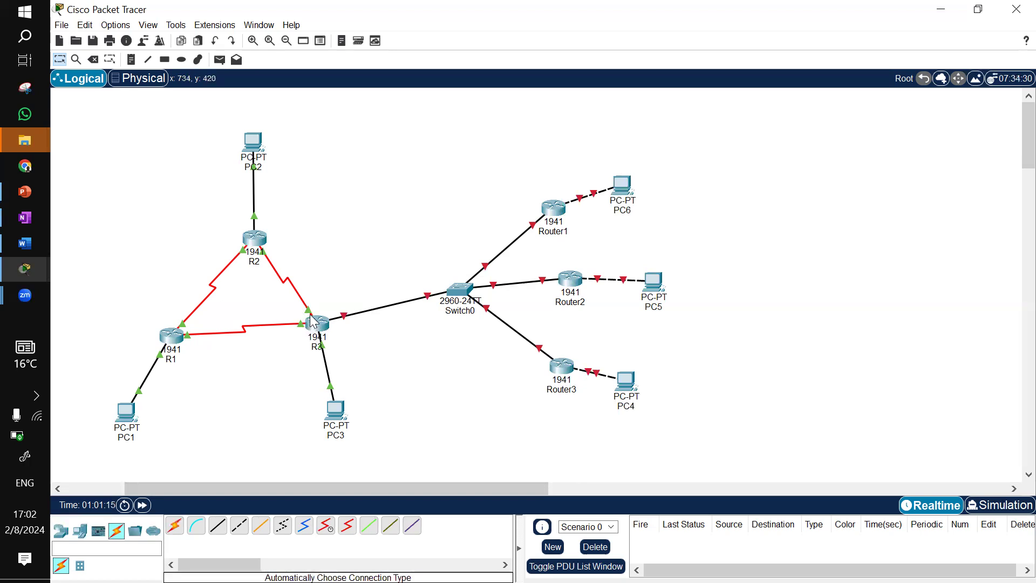
Rename Router1, Router2 and Router3 as R4, R5 and R6
{"action": "mouse_move", "coordinate": [314, 322]}
{"action": "left_click", "coordinate": [556, 232]}
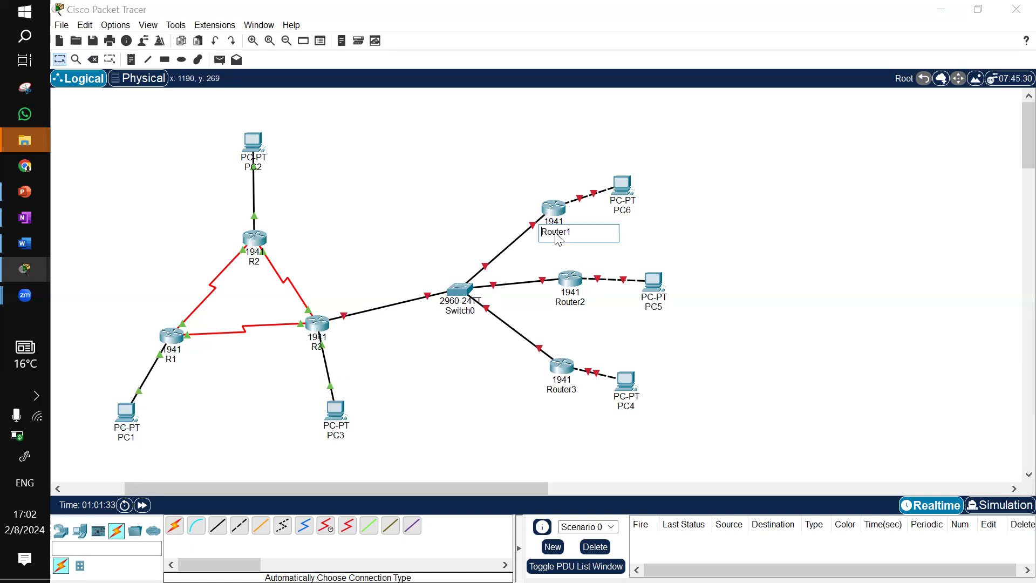
{"action": "double_click", "coordinate": [556, 231]}
{"action": "type", "text": "R4"}
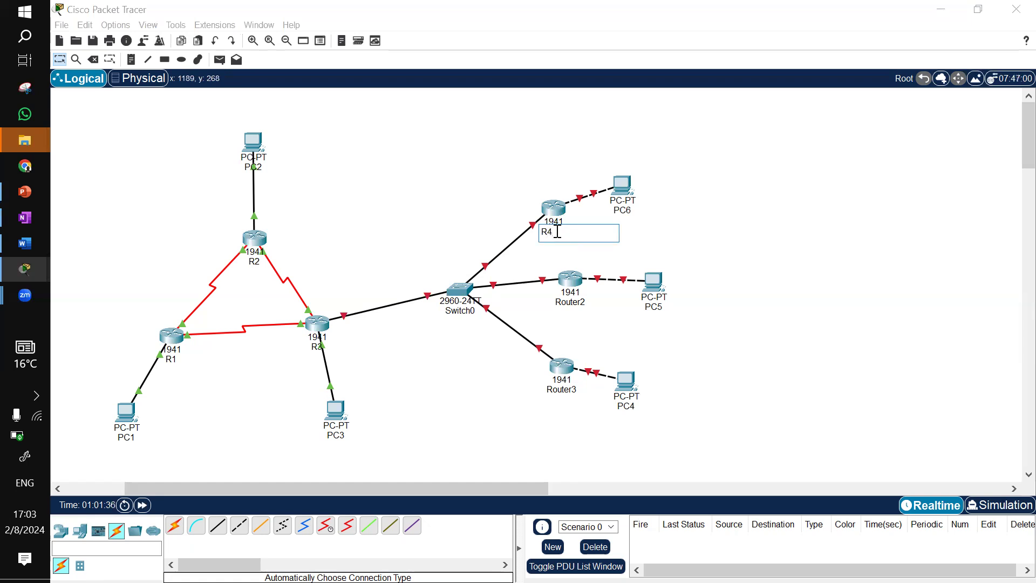
{"action": "left_click", "coordinate": [572, 302]}
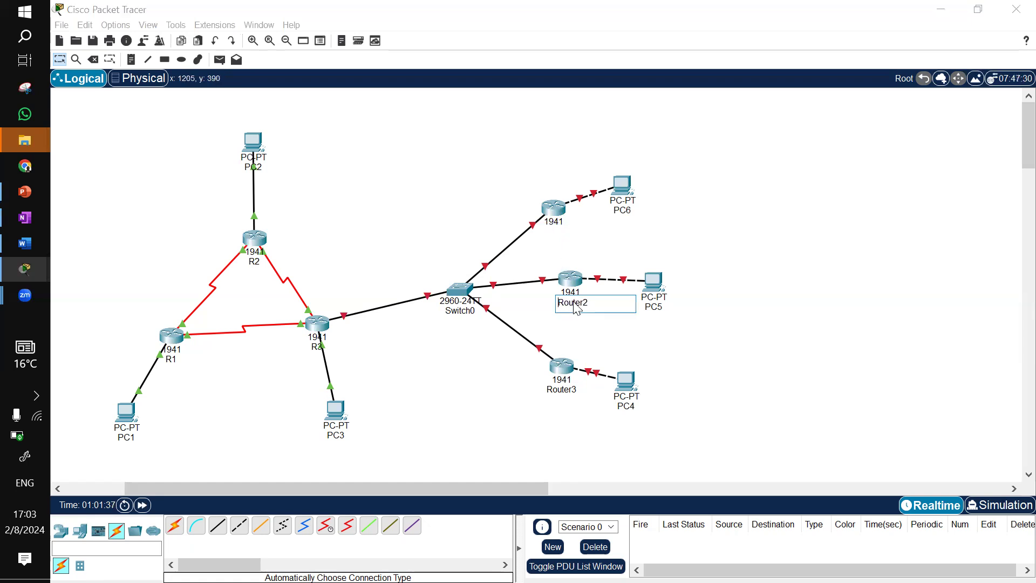
{"action": "double_click", "coordinate": [575, 302]}
{"action": "type", "text": "R5"}
{"action": "left_click", "coordinate": [563, 389]}
{"action": "double_click", "coordinate": [567, 389]}
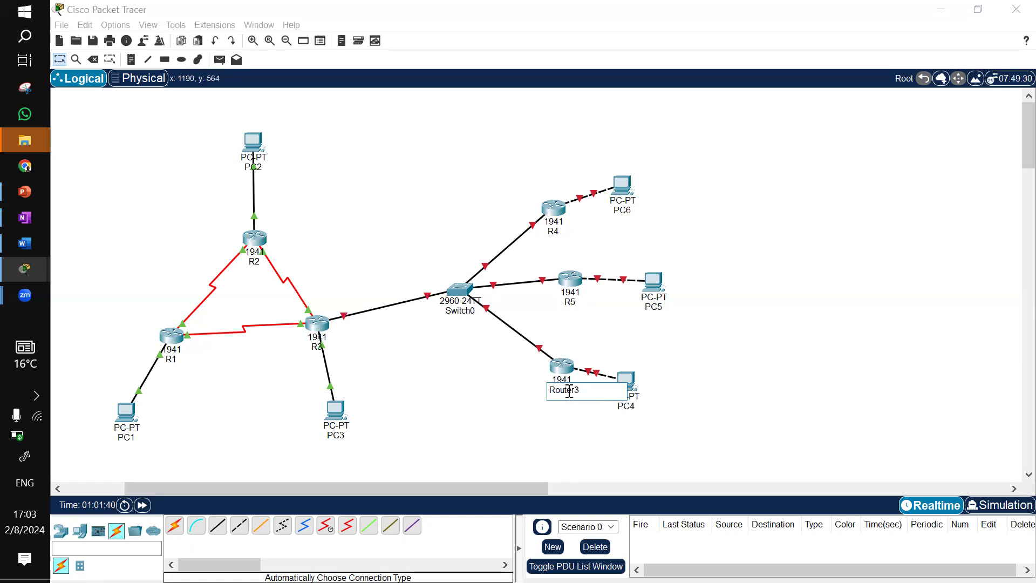
{"action": "type", "text": "R6"}
{"action": "left_click", "coordinate": [716, 235]}
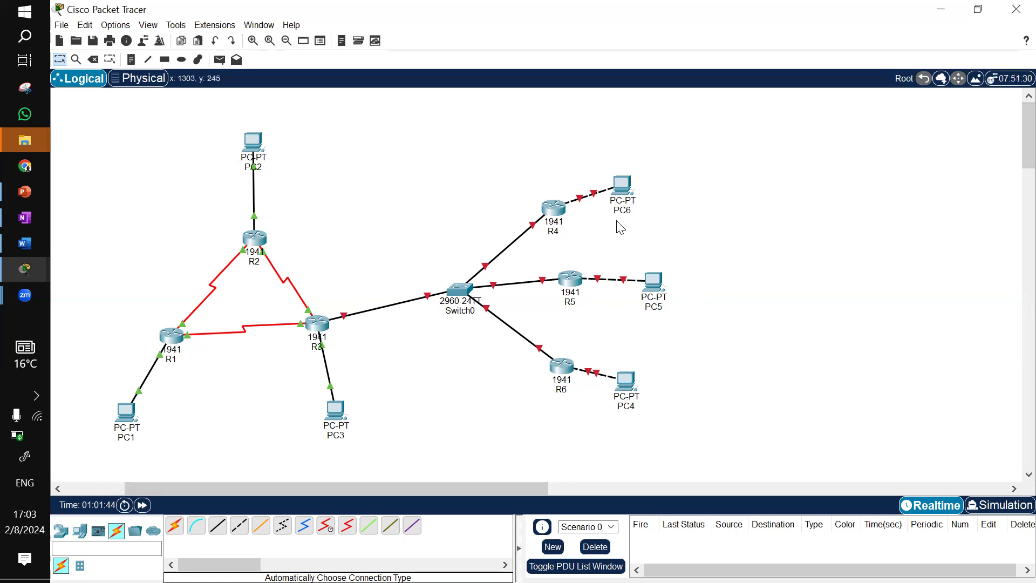
{"action": "mouse_move", "coordinate": [558, 221]}
{"action": "mouse_move", "coordinate": [462, 291]}
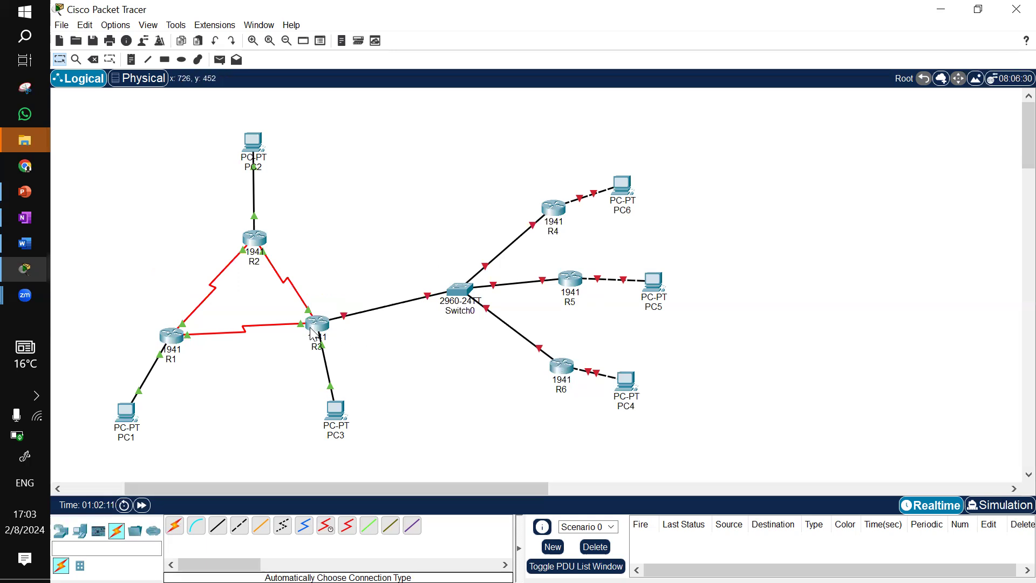
{"action": "mouse_move", "coordinate": [322, 329]}
{"action": "mouse_move", "coordinate": [255, 247]}
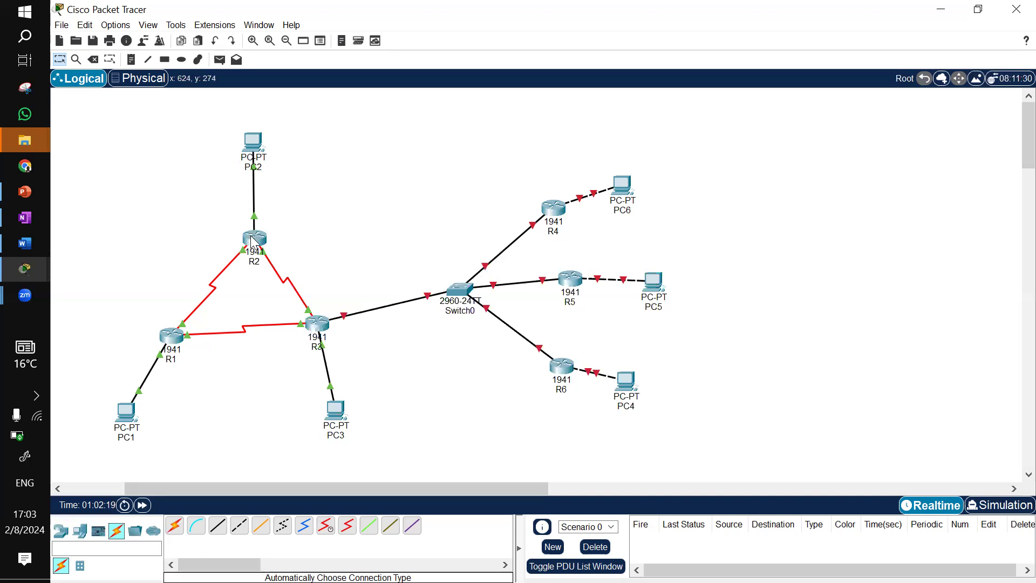
{"action": "mouse_move", "coordinate": [254, 243]}
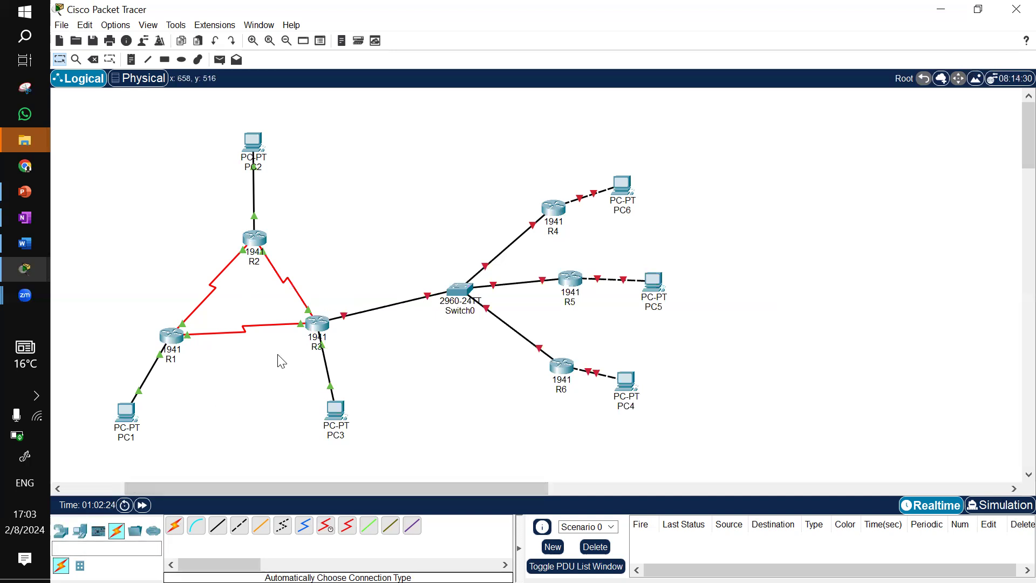
Place an ISR4331 router below R1 and R3 and cable it automatically to R1
{"action": "left_click", "coordinate": [62, 531]}
{"action": "left_click", "coordinate": [173, 527]}
{"action": "left_click", "coordinate": [244, 398]}
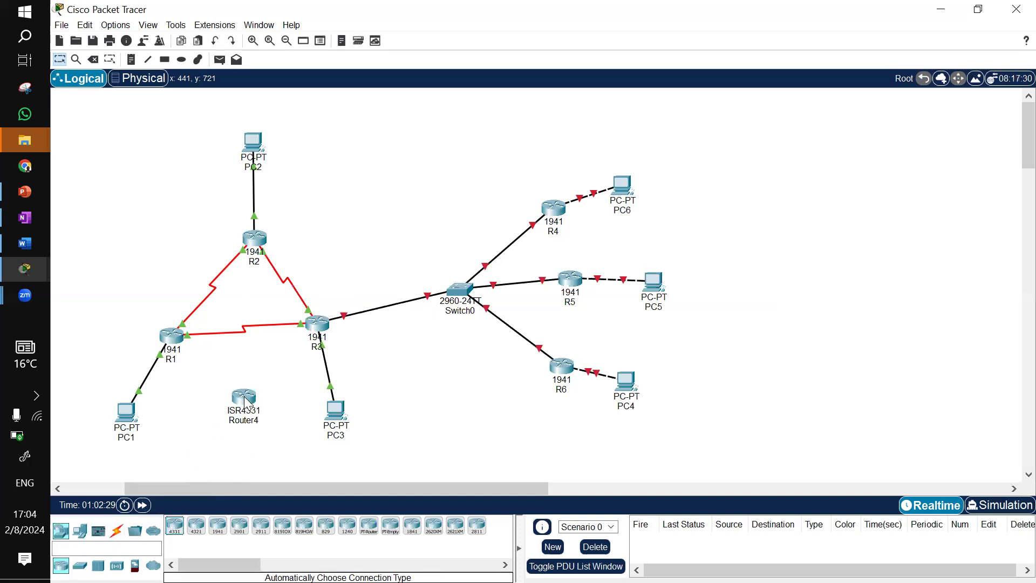
{"action": "left_click", "coordinate": [118, 531]}
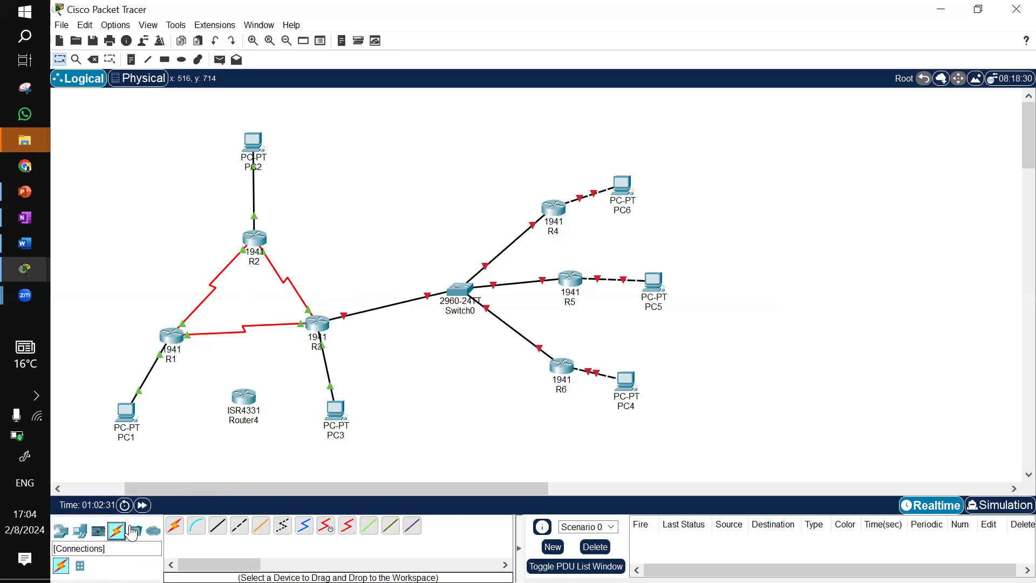
{"action": "left_click", "coordinate": [174, 525]}
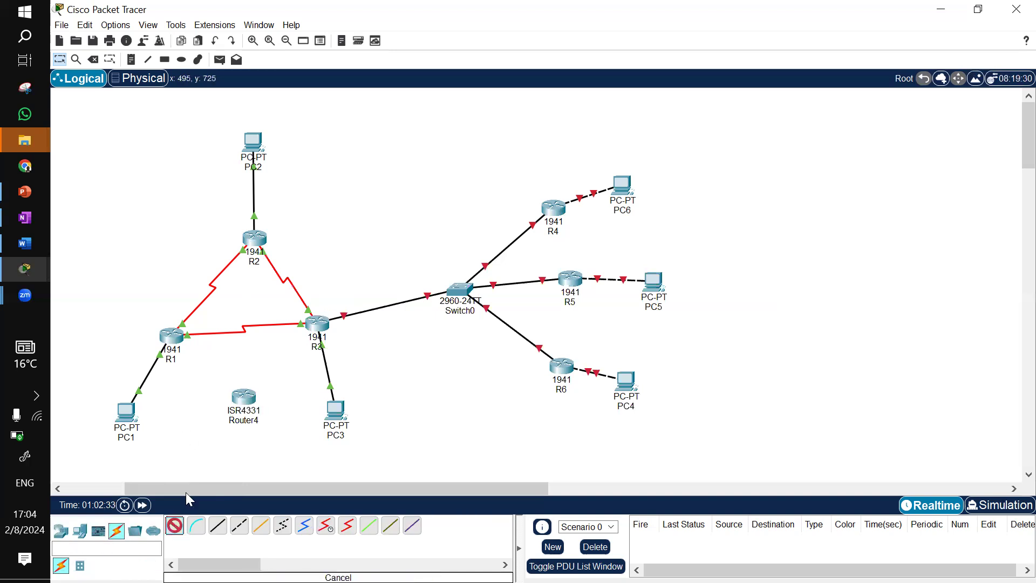
{"action": "left_click", "coordinate": [244, 397]}
{"action": "left_click", "coordinate": [170, 334]}
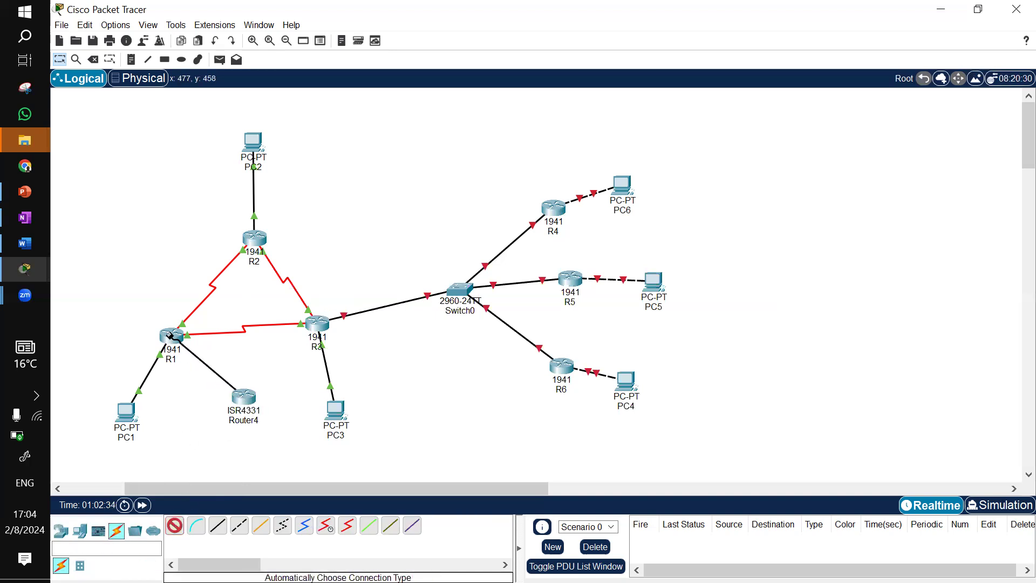
Try to cable the ISR4331 router to R3 with an automatic connection
{"action": "left_click", "coordinate": [221, 527]}
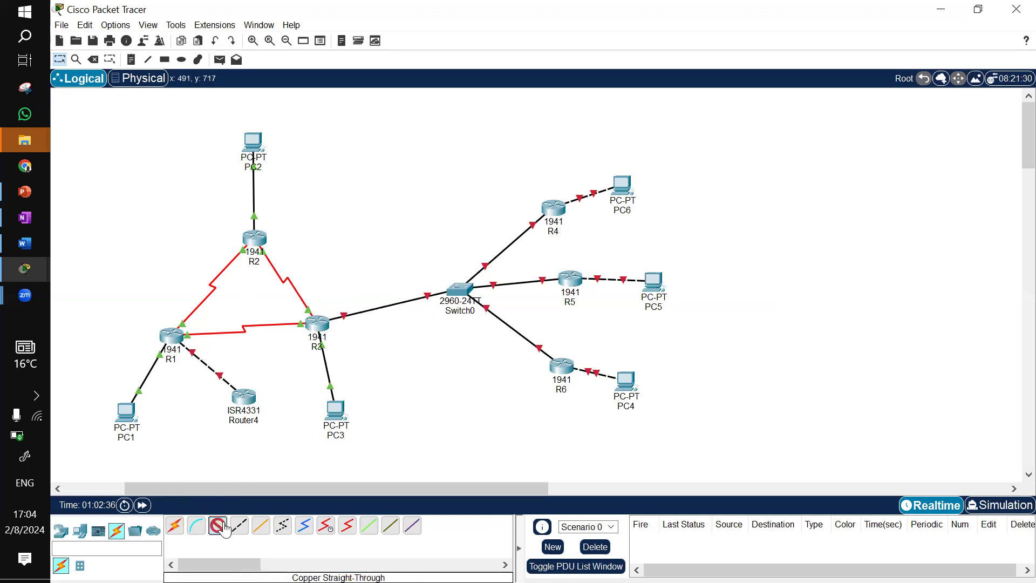
{"action": "left_click", "coordinate": [252, 399]}
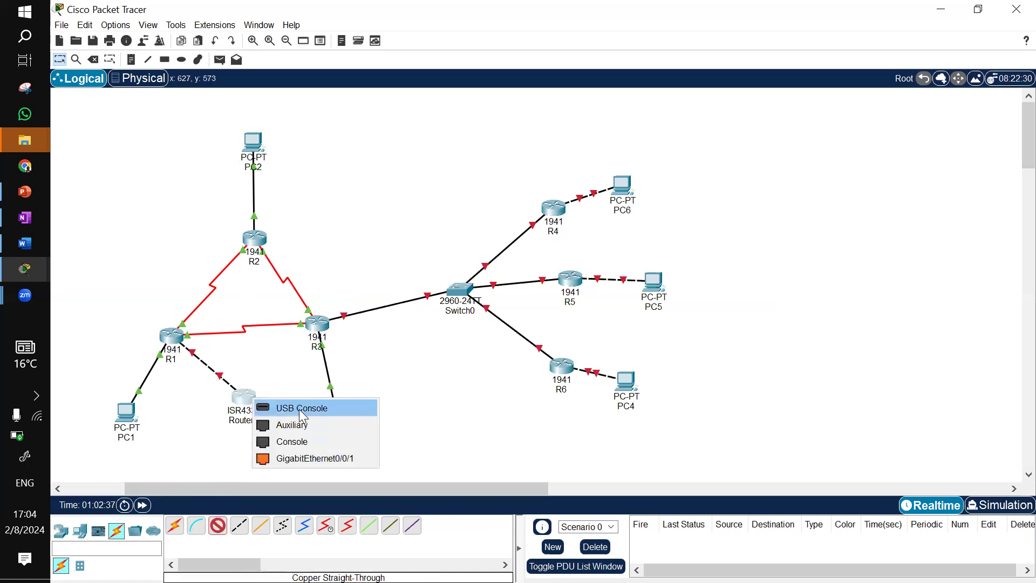
{"action": "left_click", "coordinate": [174, 525]}
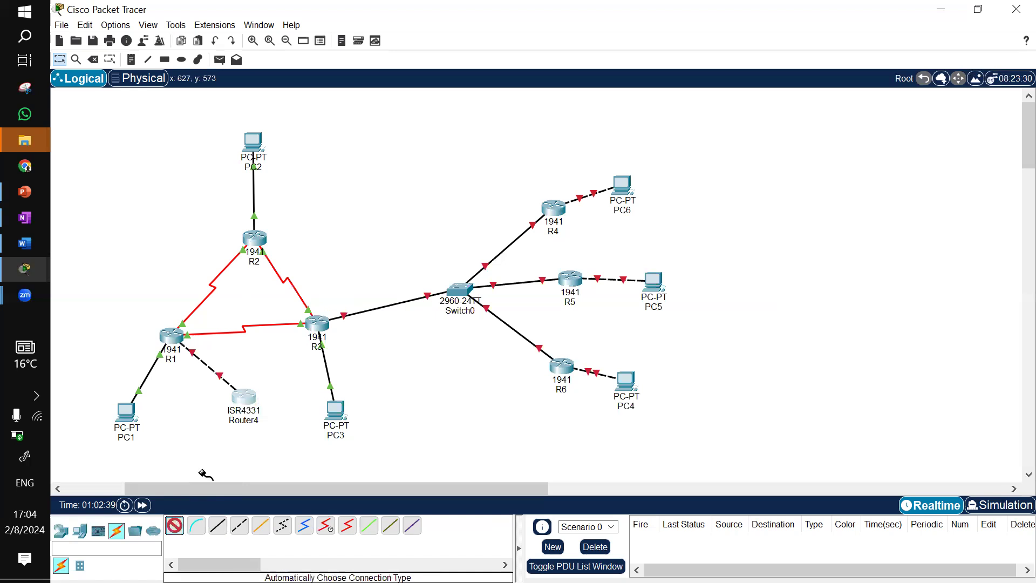
{"action": "left_click", "coordinate": [243, 398]}
{"action": "left_click", "coordinate": [318, 324]}
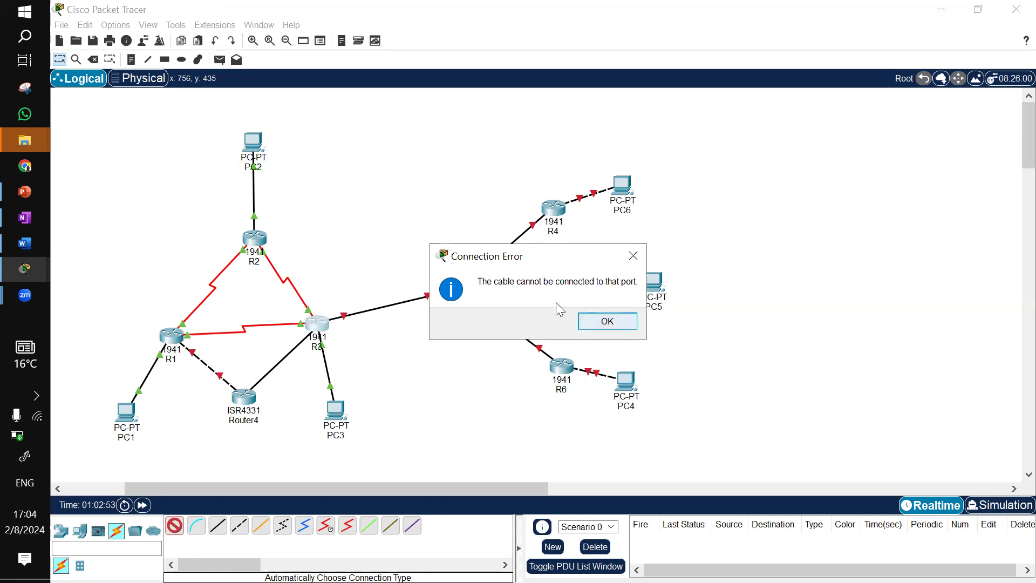
{"action": "left_click", "coordinate": [608, 319]}
{"action": "key", "text": "Return"}
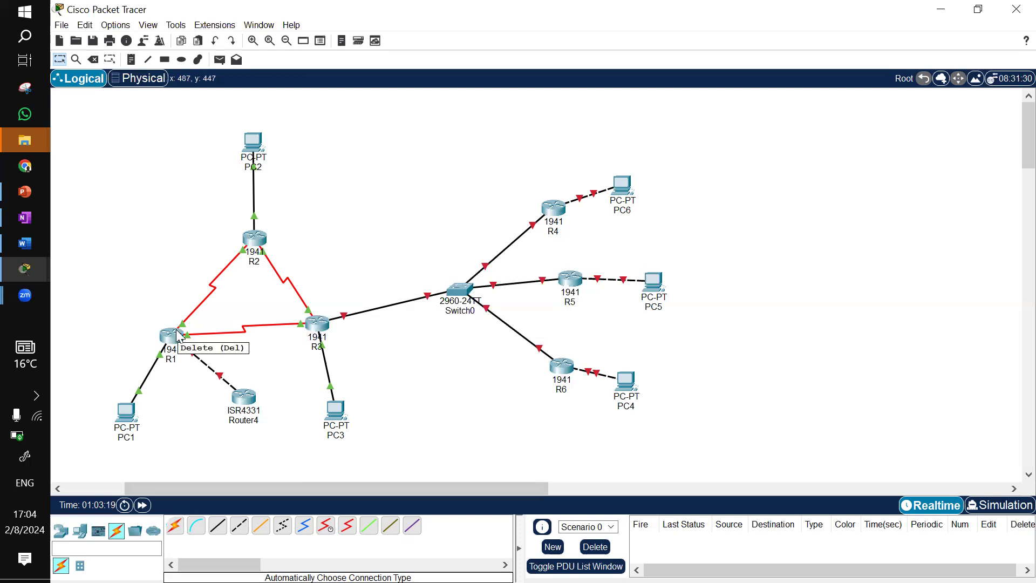
Move R3's cable end from PC3 to the ISR4331 router's GigabitEthernet0/0/1 port
{"action": "left_click", "coordinate": [330, 390]}
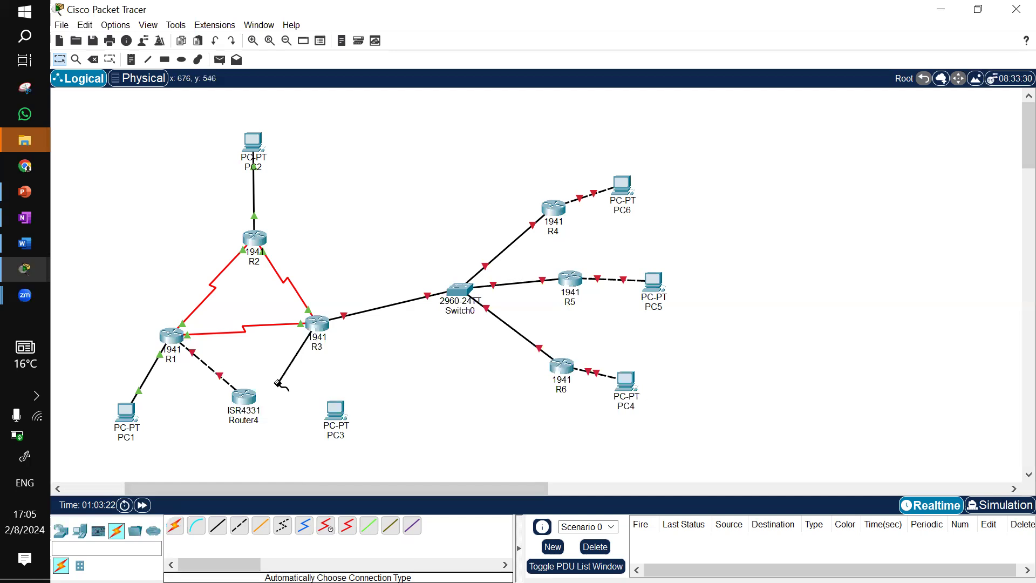
{"action": "left_click", "coordinate": [263, 400]}
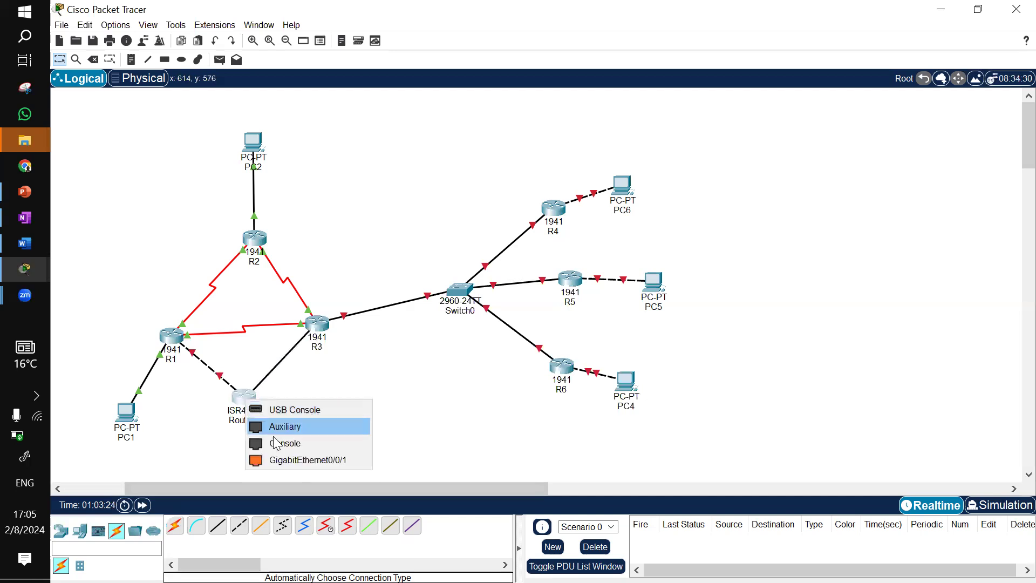
{"action": "left_click", "coordinate": [276, 458]}
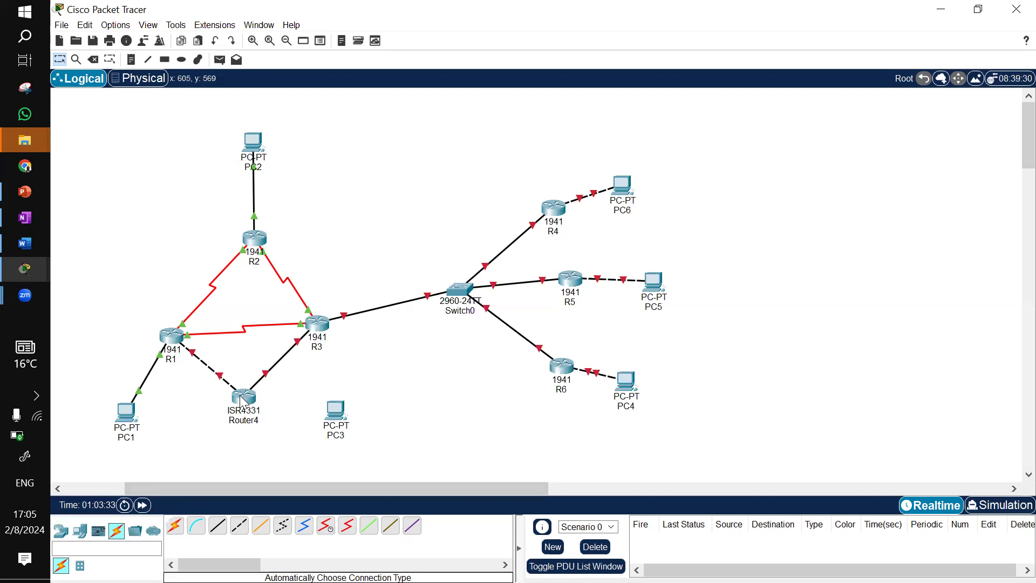
Undo the last connection and delete the ISR4331 router
{"action": "mouse_move", "coordinate": [242, 404]}
{"action": "mouse_move", "coordinate": [565, 384]}
{"action": "mouse_move", "coordinate": [462, 294]}
{"action": "mouse_move", "coordinate": [563, 390]}
{"action": "left_click", "coordinate": [77, 59]}
{"action": "key", "text": "ctrl+z"}
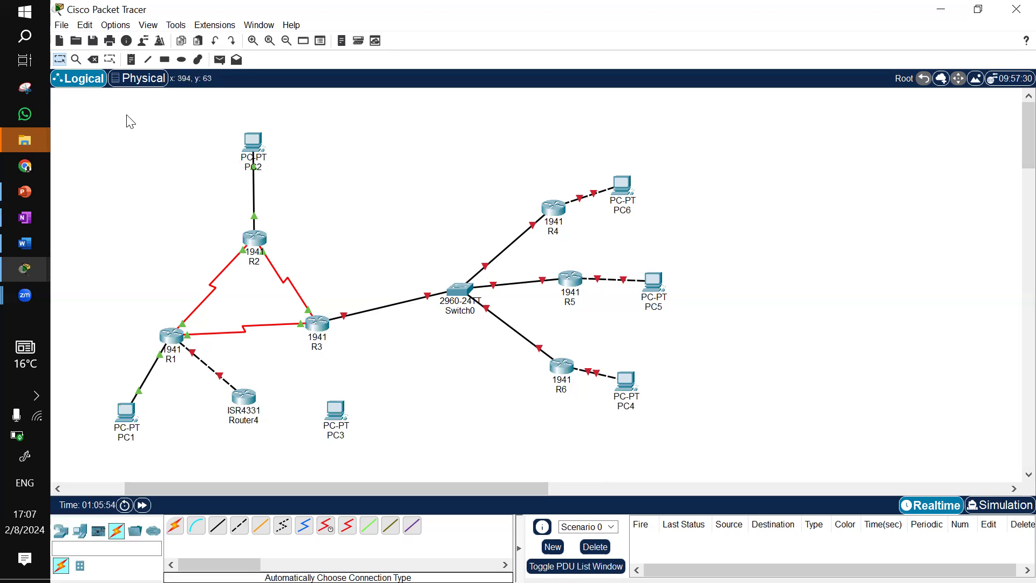
{"action": "left_click", "coordinate": [93, 60]}
{"action": "left_click", "coordinate": [224, 380]}
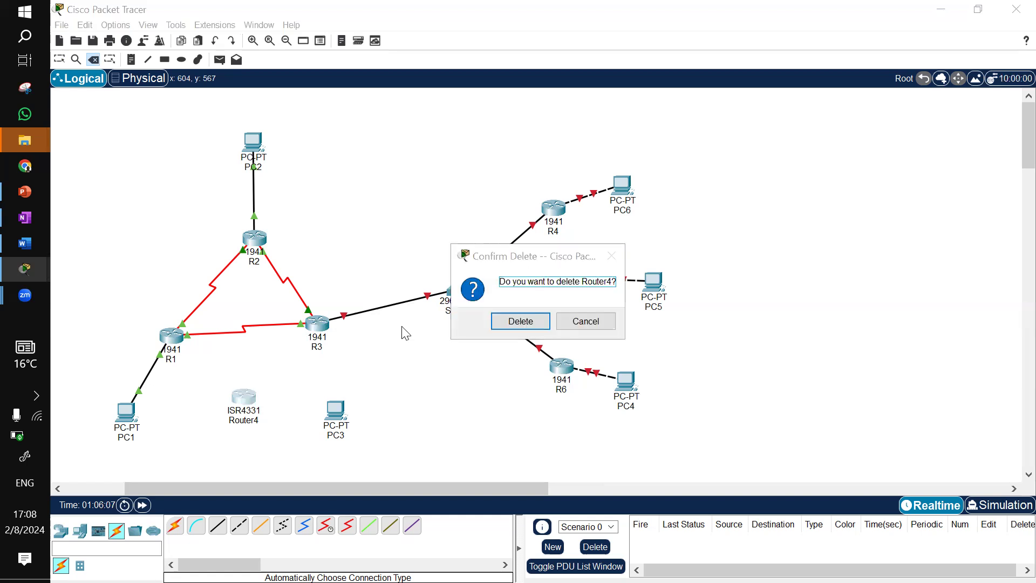
{"action": "left_click", "coordinate": [537, 322]}
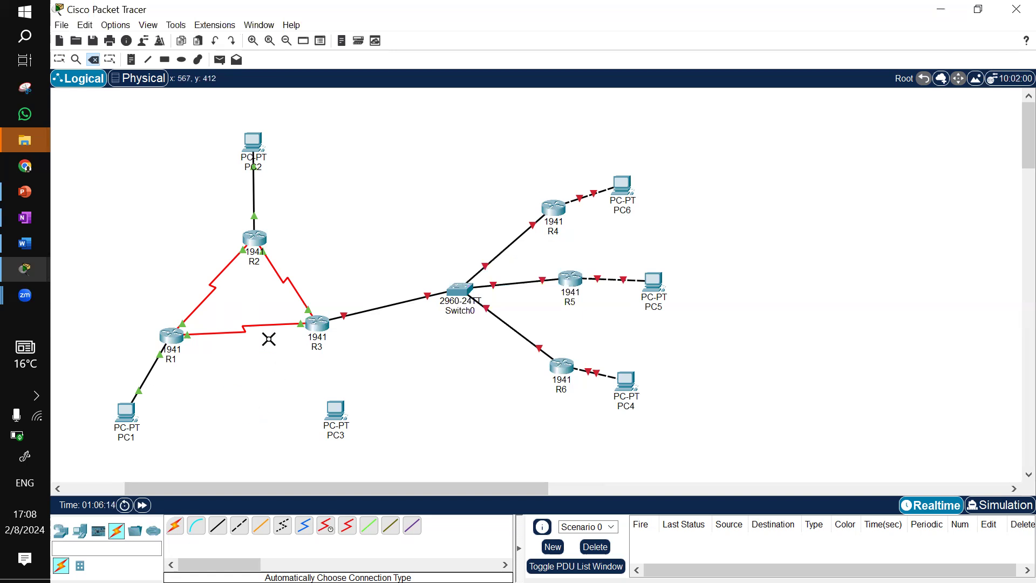
Reconnect PC3 to R3 using the automatic connection type
{"action": "left_click", "coordinate": [59, 60]}
{"action": "left_click", "coordinate": [174, 525]}
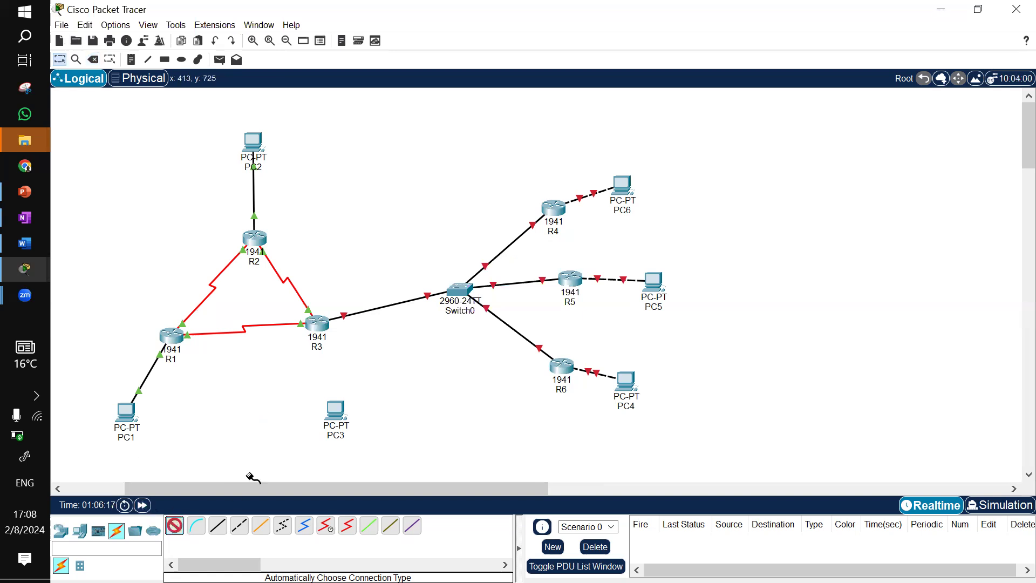
{"action": "left_click", "coordinate": [338, 412]}
{"action": "left_click", "coordinate": [323, 325]}
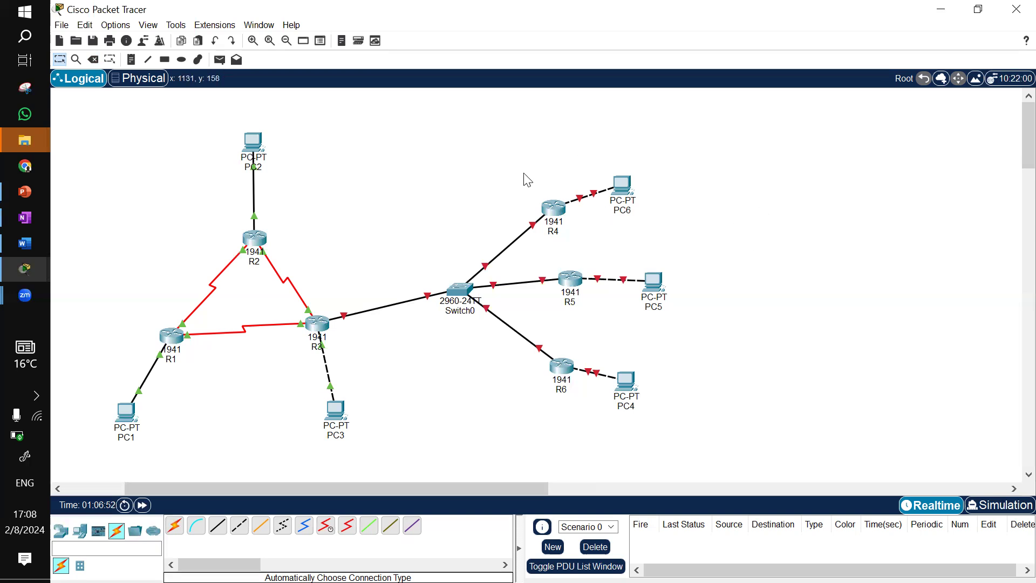
Open R4's command line interface and decline the initial configuration dialog
{"action": "left_click", "coordinate": [563, 215]}
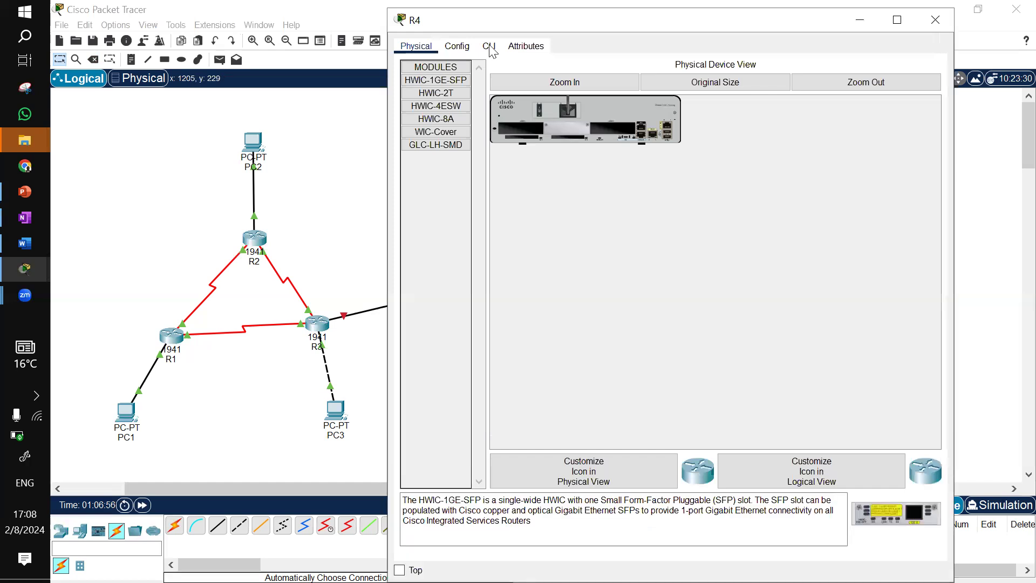
{"action": "left_click", "coordinate": [489, 46]}
{"action": "left_click", "coordinate": [532, 247]}
{"action": "key", "text": "Return"}
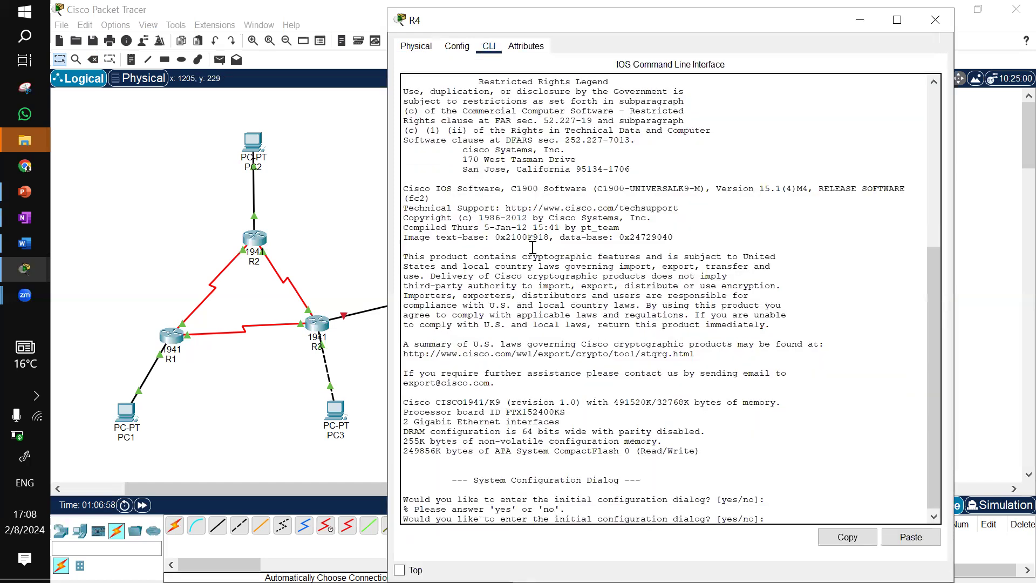
{"action": "type", "text": "n"}
{"action": "key", "text": "Return"}
Enter privileged EXEC mode and global configuration mode on R4
{"action": "key", "text": "Return"}
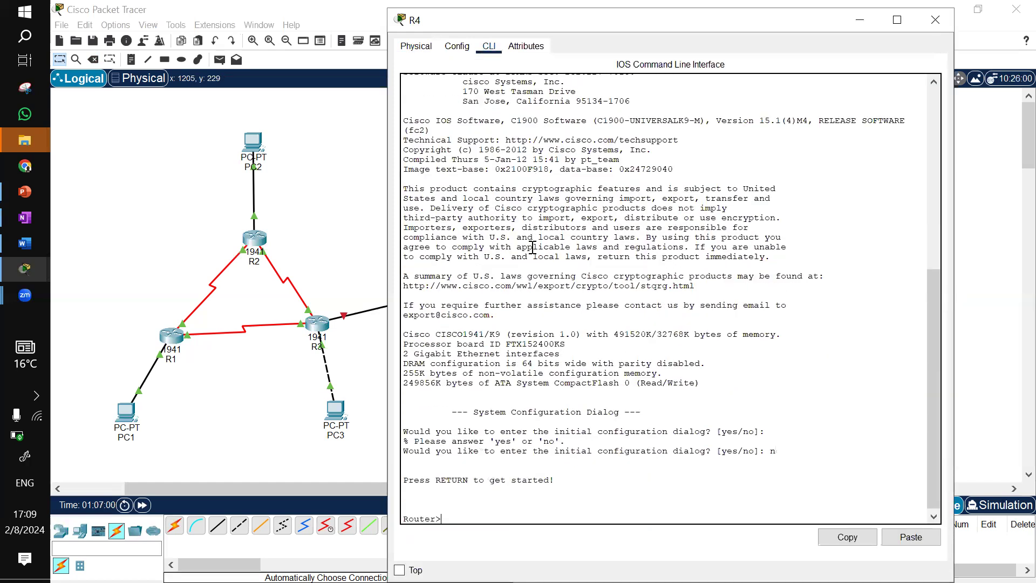
{"action": "type", "text": "en"}
{"action": "key", "text": "Return"}
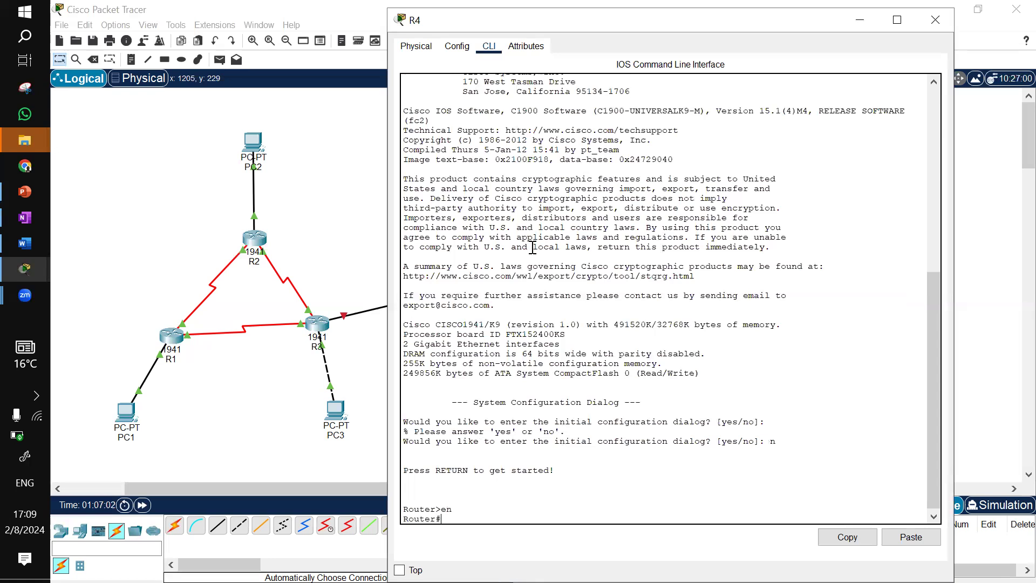
{"action": "type", "text": "conf t"}
Try to start OSPF process 10 on R4, then return to privileged EXEC mode
{"action": "key", "text": "Return"}
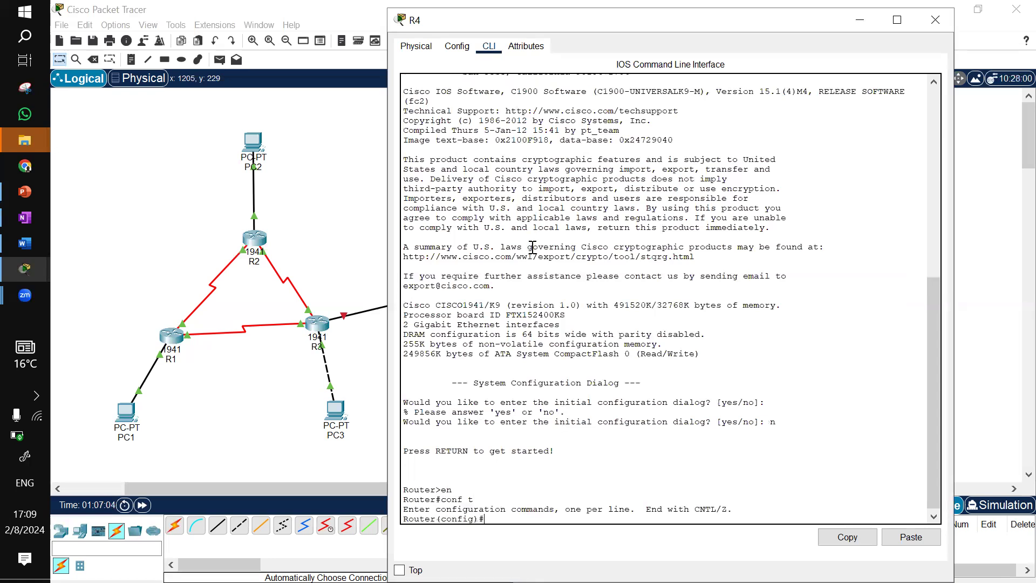
{"action": "type", "text": "router "}
{"action": "type", "text": "op"}
{"action": "type", "text": "p"}
{"action": "key", "text": "Tab"}
{"action": "type", "text": "10"}
{"action": "key", "text": "Return"}
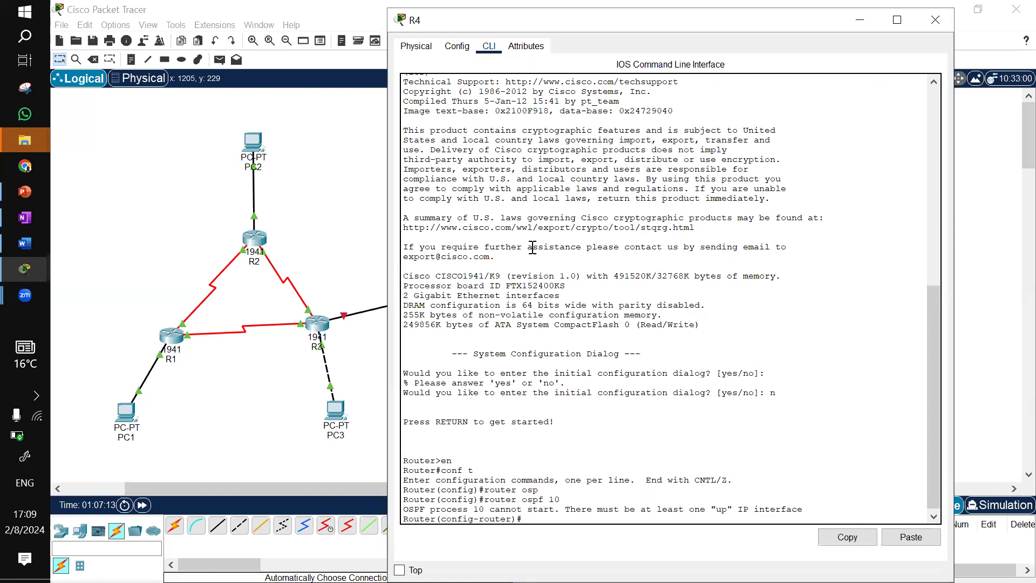
{"action": "left_click", "coordinate": [872, 25]}
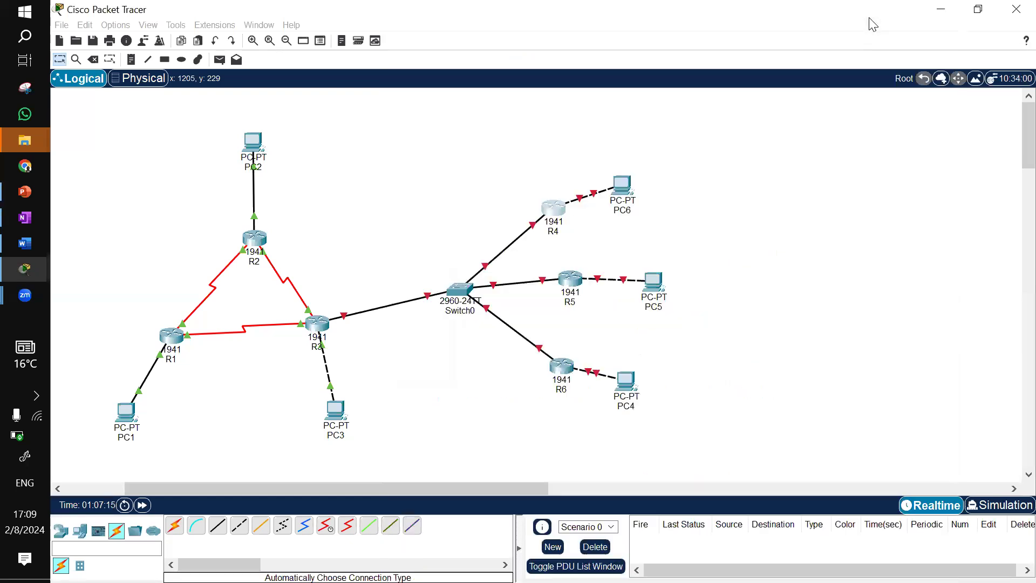
{"action": "left_click", "coordinate": [554, 216]}
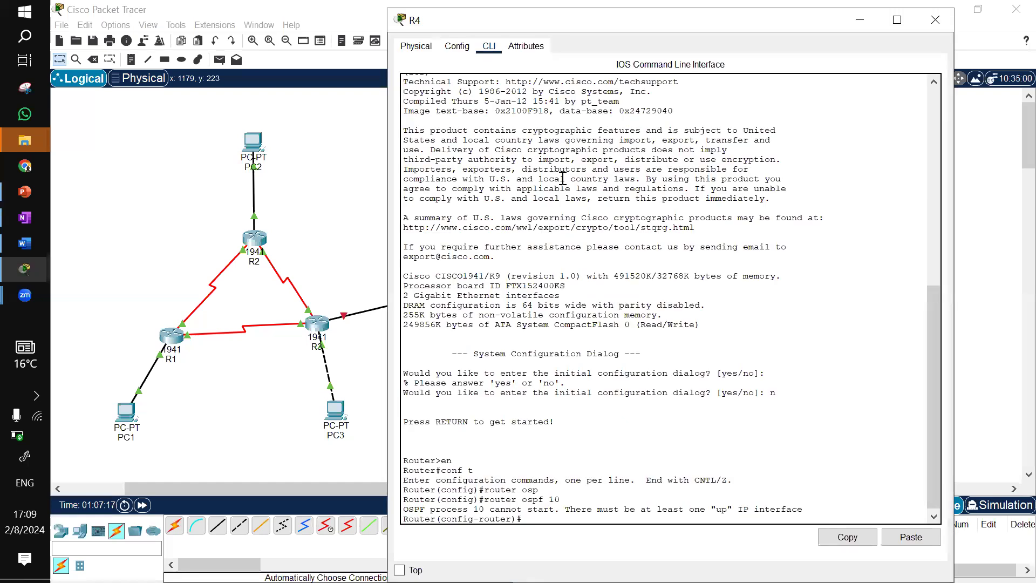
{"action": "key", "text": "Return"}
{"action": "key", "text": "ctrl+z"}
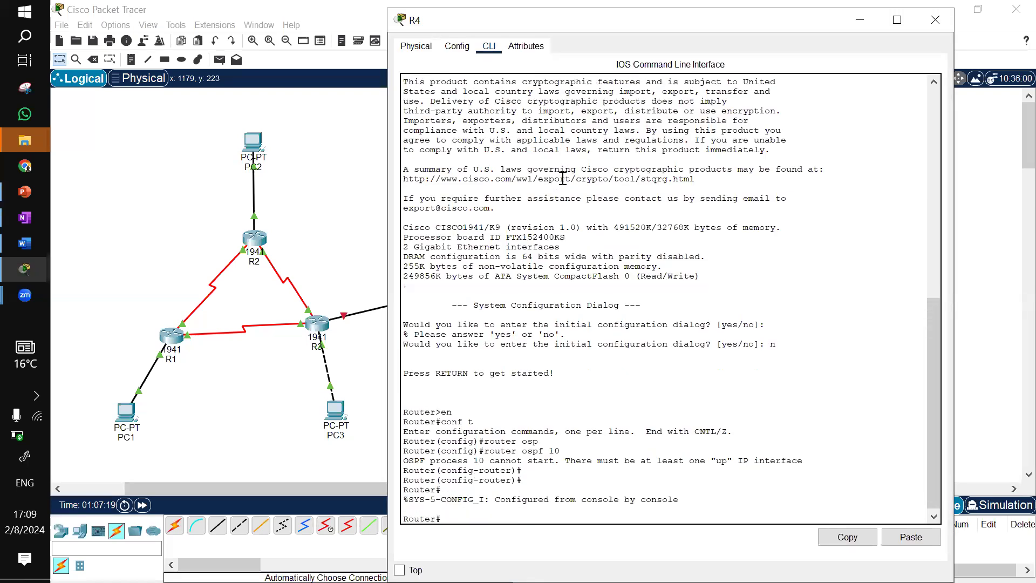
Re-enter global configuration mode on R4 and keep its CLI window always on top
{"action": "type", "text": "conf t"}
{"action": "key", "text": "Return"}
{"action": "type", "text": "int"}
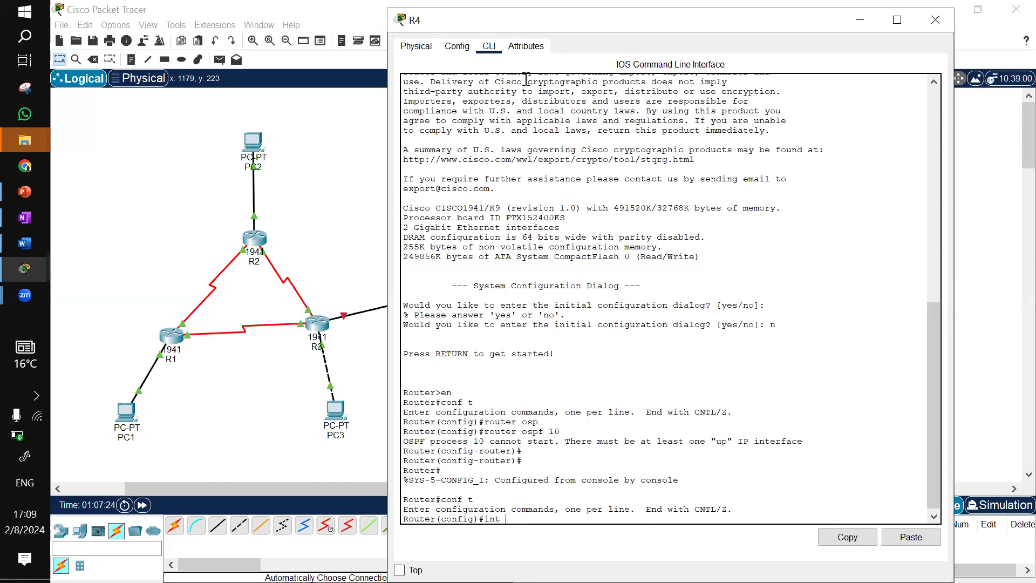
{"action": "left_click_drag", "start_coordinate": [526, 20], "coordinate": [603, 13]}
{"action": "left_click", "coordinate": [477, 562]}
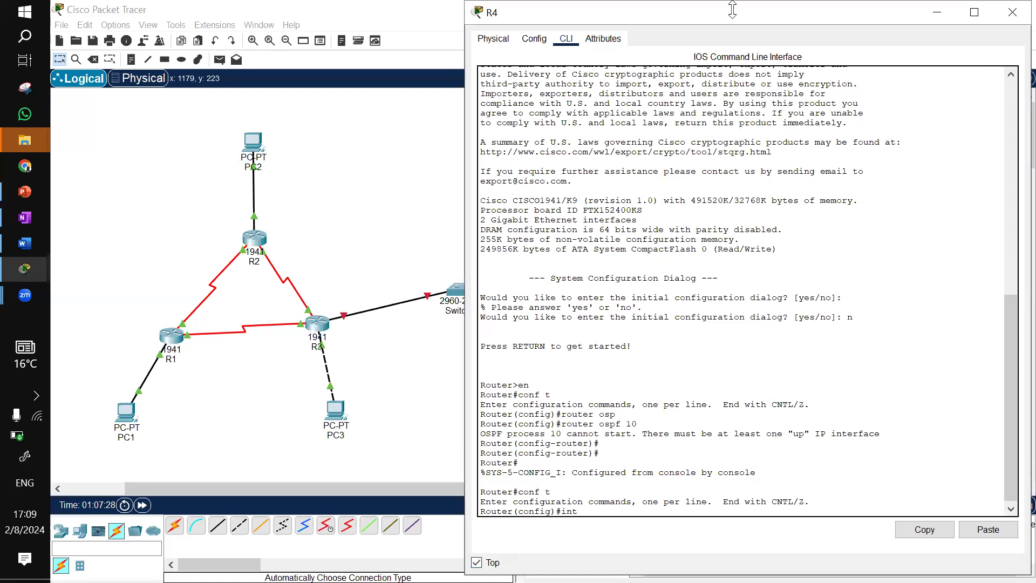
{"action": "left_click_drag", "start_coordinate": [730, 9], "coordinate": [730, 14]}
Scroll the topology to the switch segment and inspect which R4 port links to the switch
{"action": "left_click", "coordinate": [439, 216]}
{"action": "left_click", "coordinate": [272, 487]}
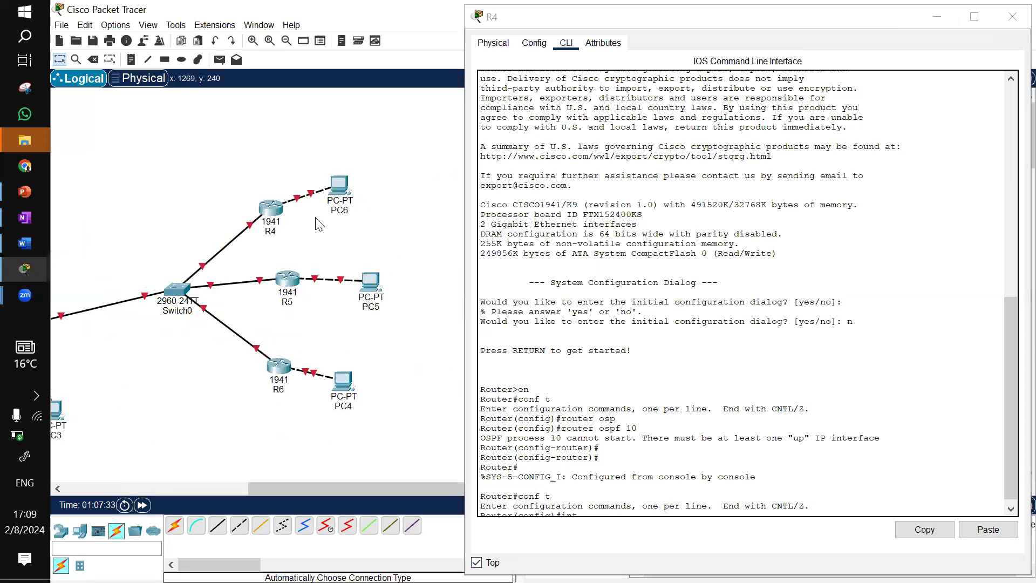
{"action": "mouse_move", "coordinate": [254, 231]}
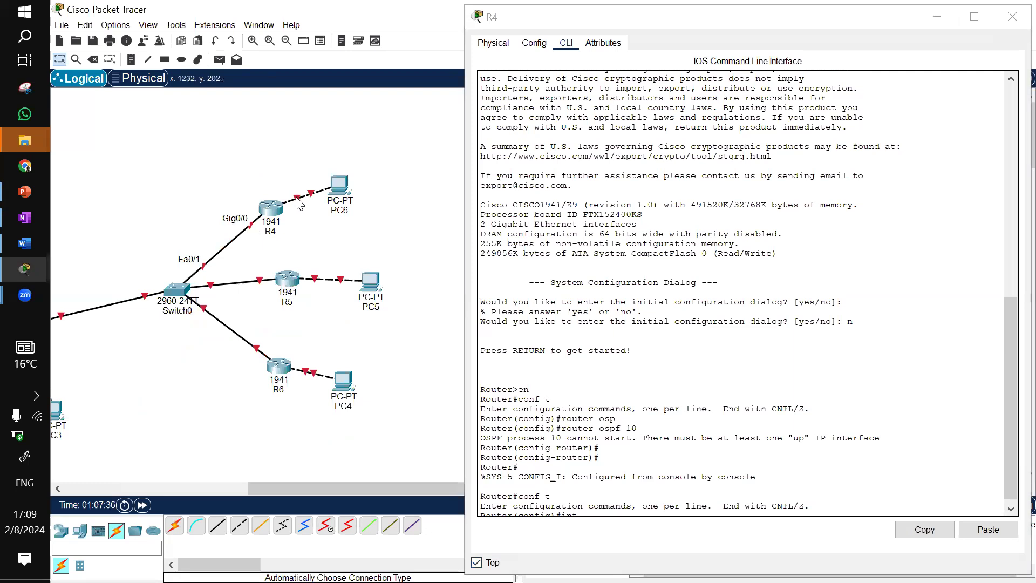
{"action": "mouse_move", "coordinate": [300, 203]}
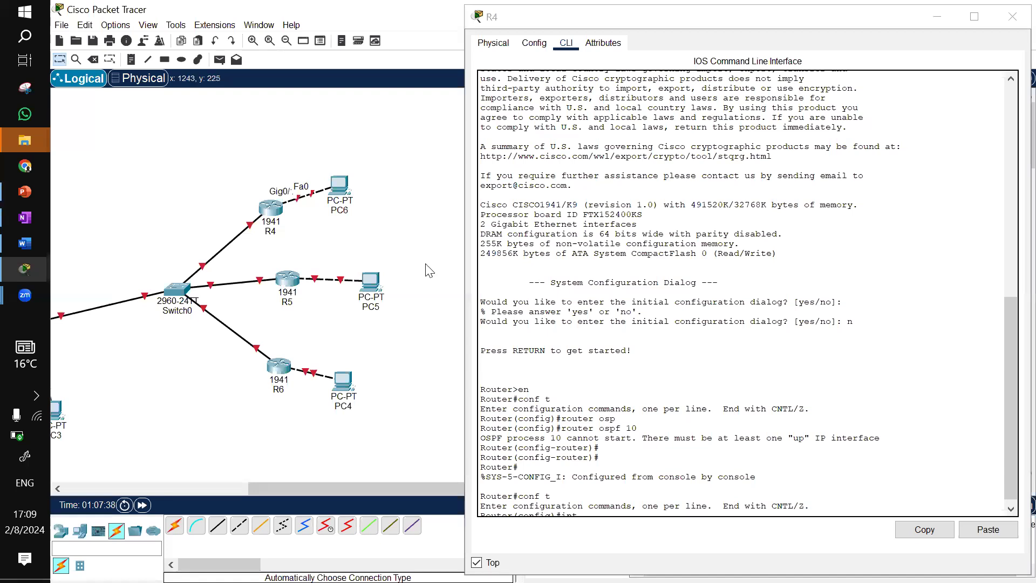
{"action": "left_click", "coordinate": [616, 440]}
{"action": "key", "text": "Return"}
{"action": "key", "text": "Return"}
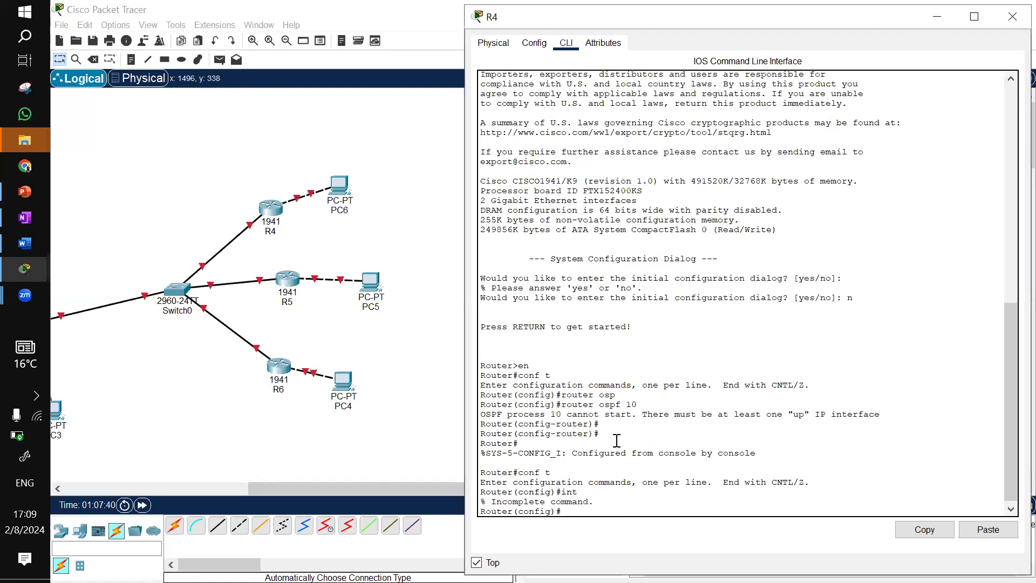
Enter configuration of interface g0/0 on R4 and begin the ip address command
{"action": "type", "text": "int g0/0"}
{"action": "key", "text": "Return"}
{"action": "type", "text": "o"}
{"action": "key", "text": "BackSpace"}
{"action": "type", "text": "ip add"}
{"action": "key", "text": "Tab"}
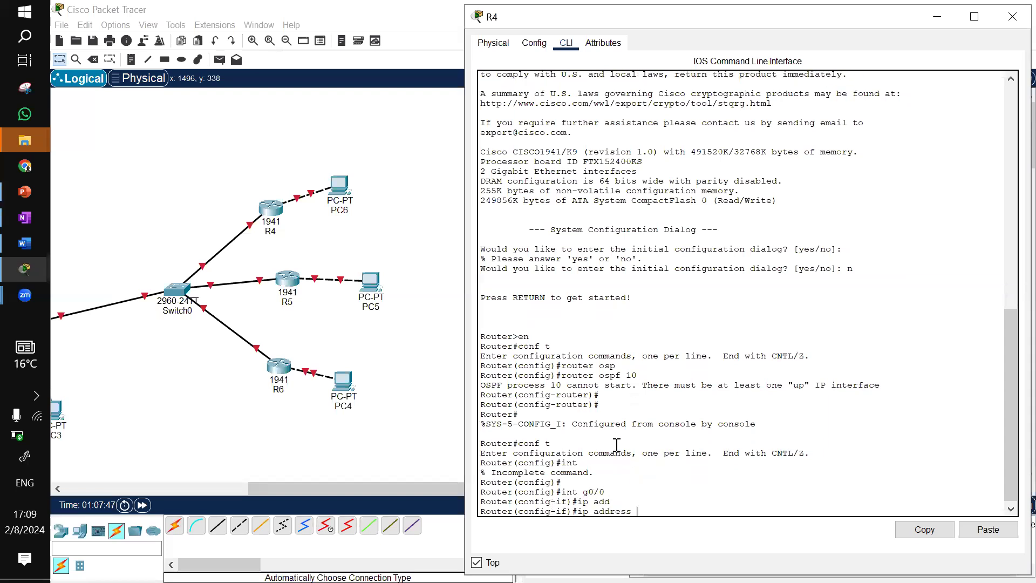
Open the handwritten network diagram notes to check the addressing plan for the switch segment
{"action": "left_click", "coordinate": [27, 222]}
{"action": "mouse_move", "coordinate": [38, 137]}
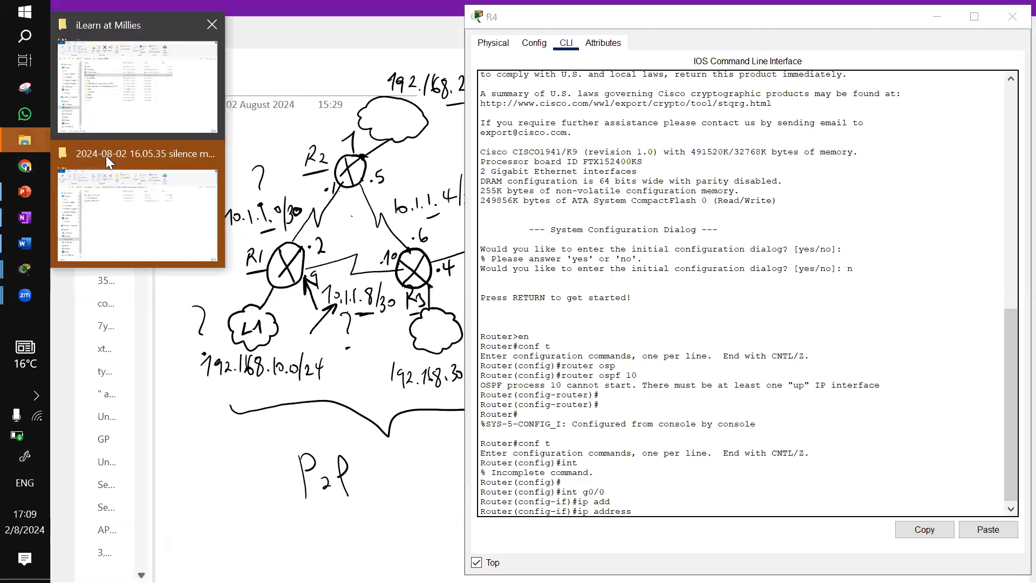
{"action": "left_click", "coordinate": [118, 190]}
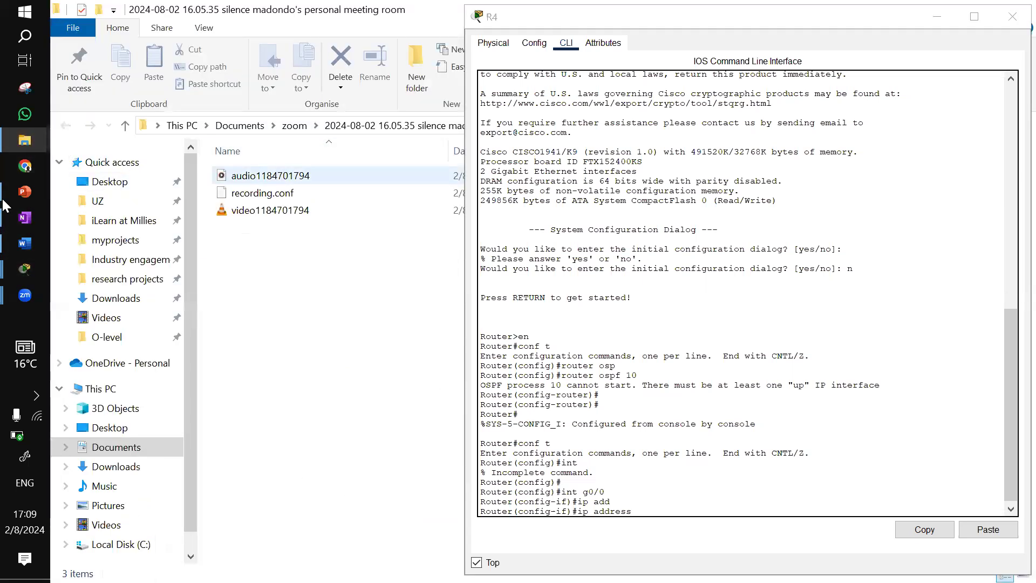
{"action": "left_click", "coordinate": [24, 220]}
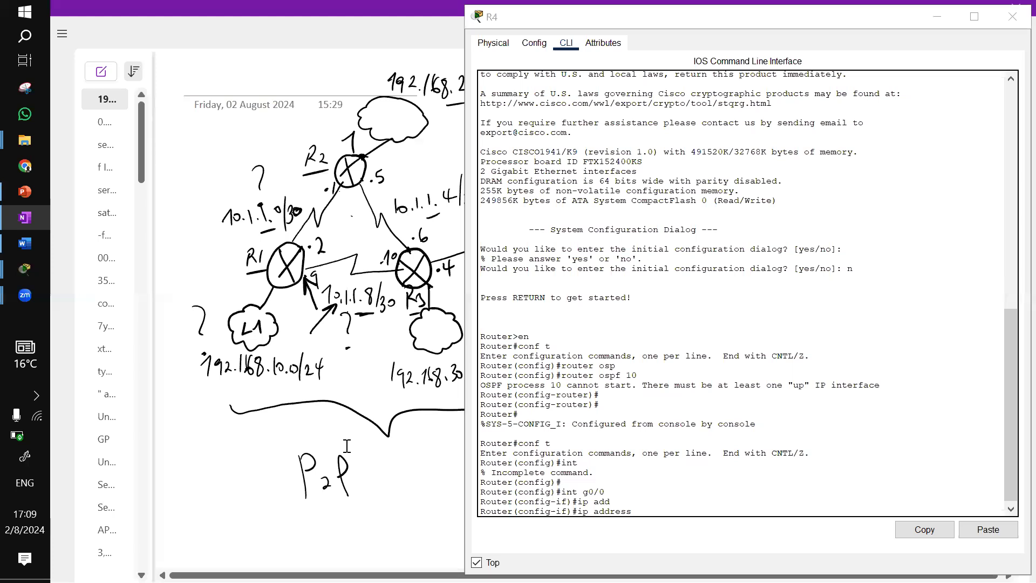
{"action": "scroll", "coordinate": [301, 537], "scroll_direction": "right", "scroll_amount": 1}
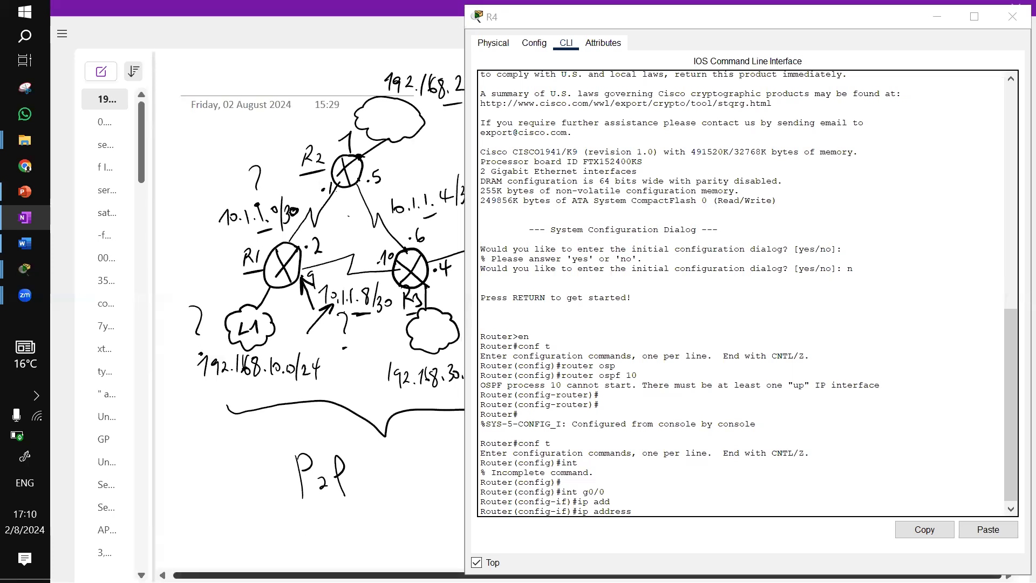
{"action": "left_click", "coordinate": [894, 16]}
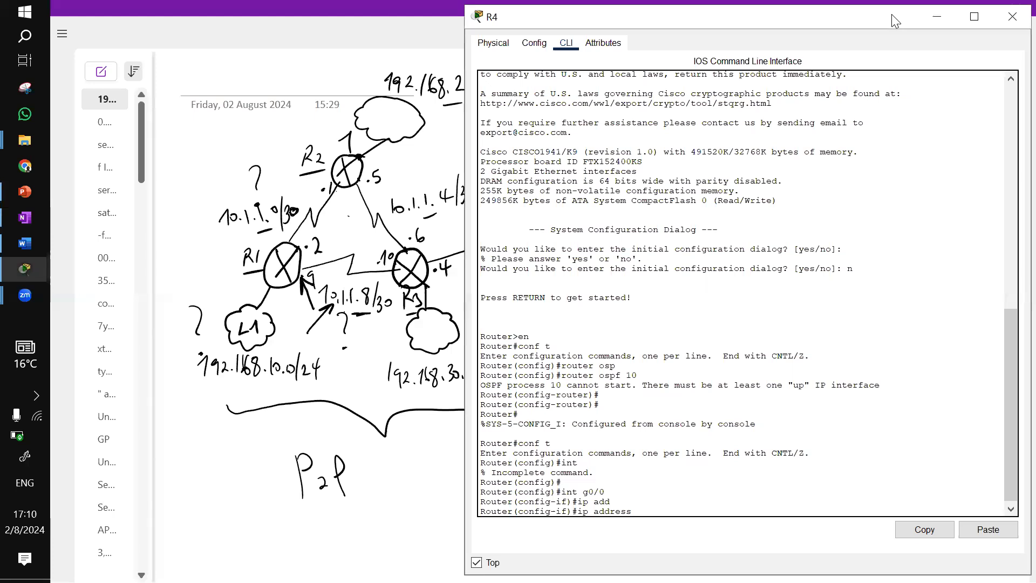
{"action": "left_click_drag", "start_coordinate": [892, 16], "coordinate": [483, 13]}
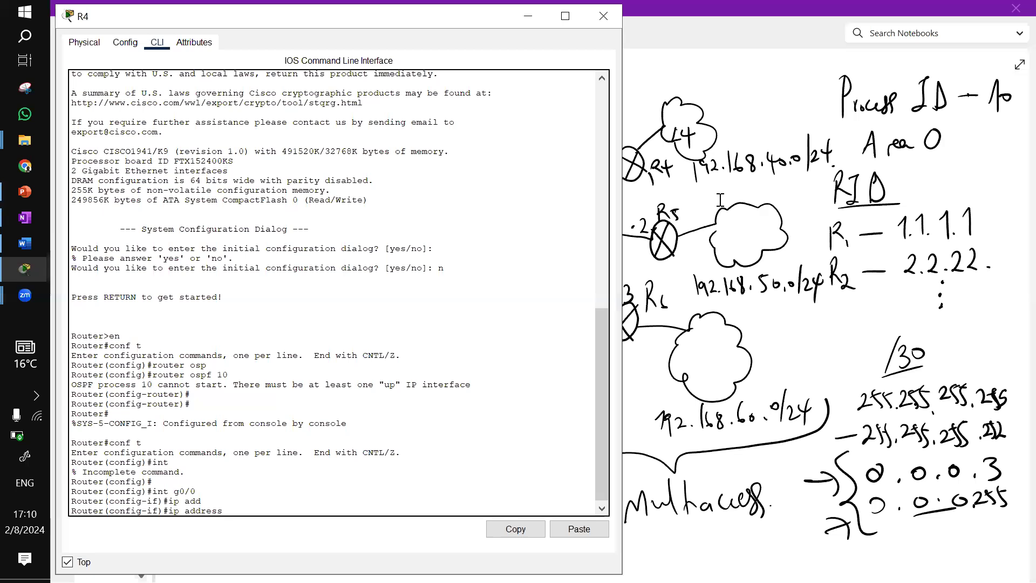
{"action": "left_click", "coordinate": [528, 16]}
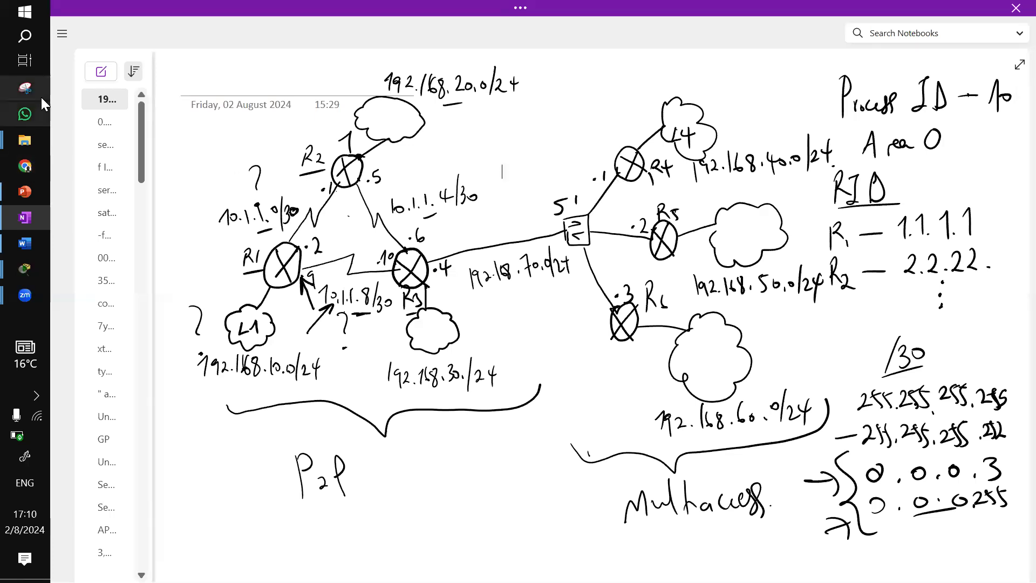
Close the PC1, PC2, R1, R2 and R3 windows and return to R4's command line
{"action": "mouse_move", "coordinate": [25, 268]}
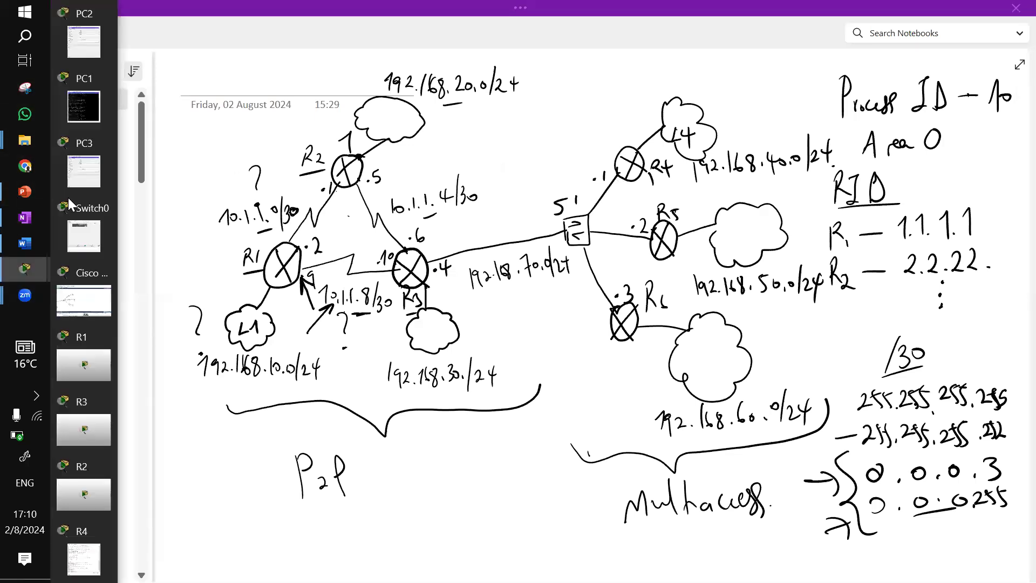
{"action": "left_click", "coordinate": [104, 79]}
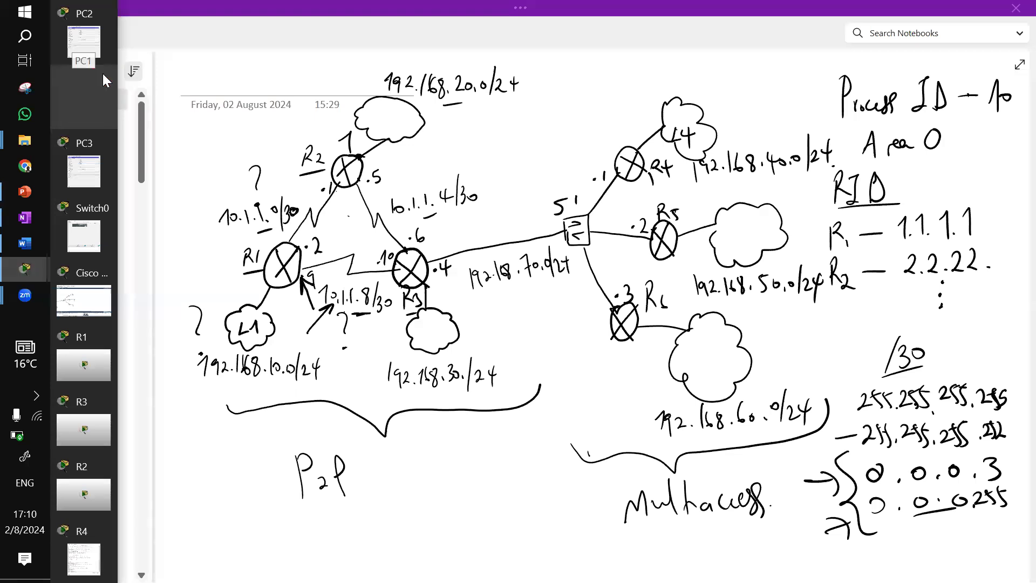
{"action": "left_click", "coordinate": [121, 79]}
{"action": "left_click", "coordinate": [138, 96]}
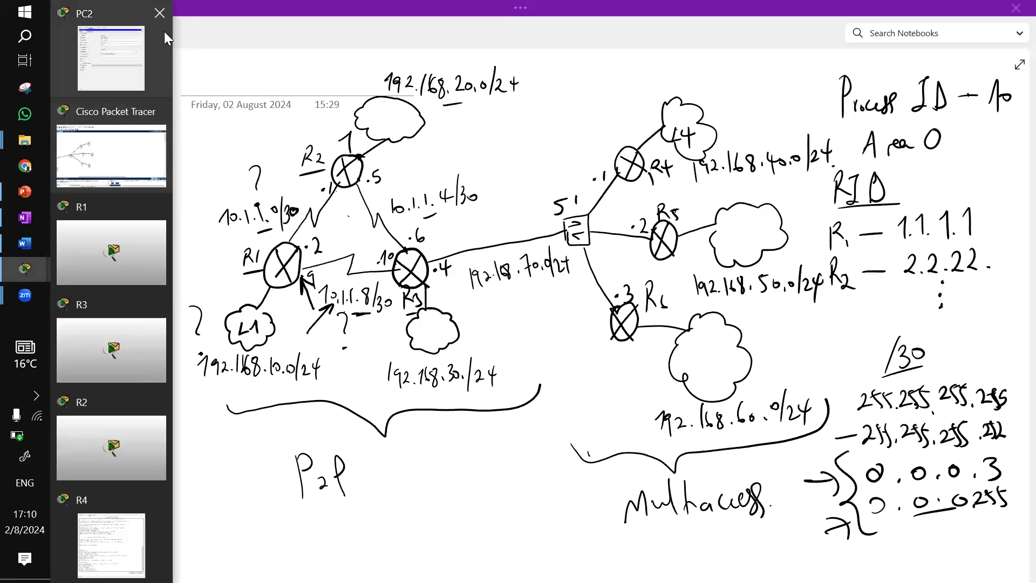
{"action": "left_click", "coordinate": [161, 14]}
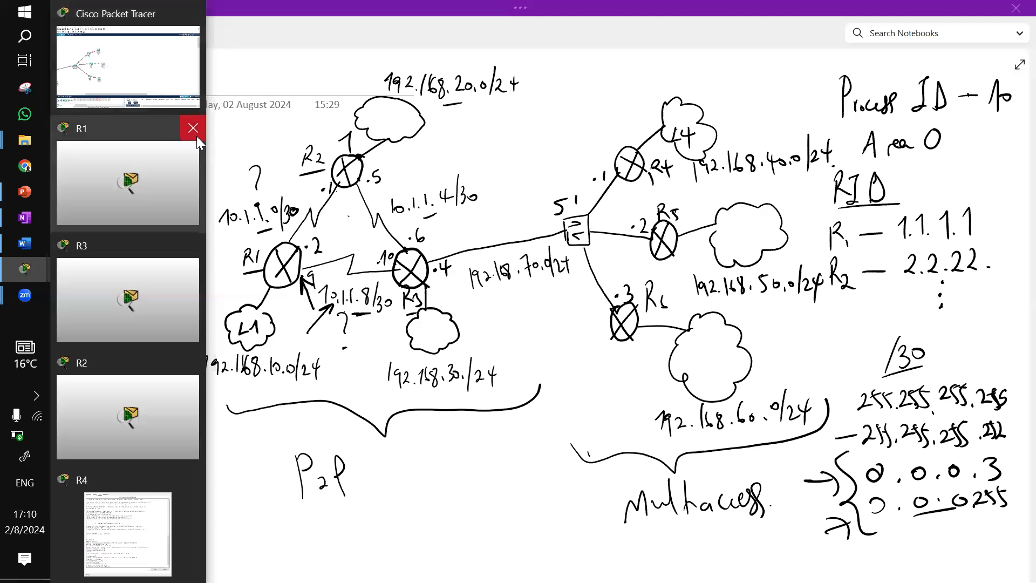
{"action": "left_click", "coordinate": [193, 132]}
{"action": "left_click", "coordinate": [212, 149]}
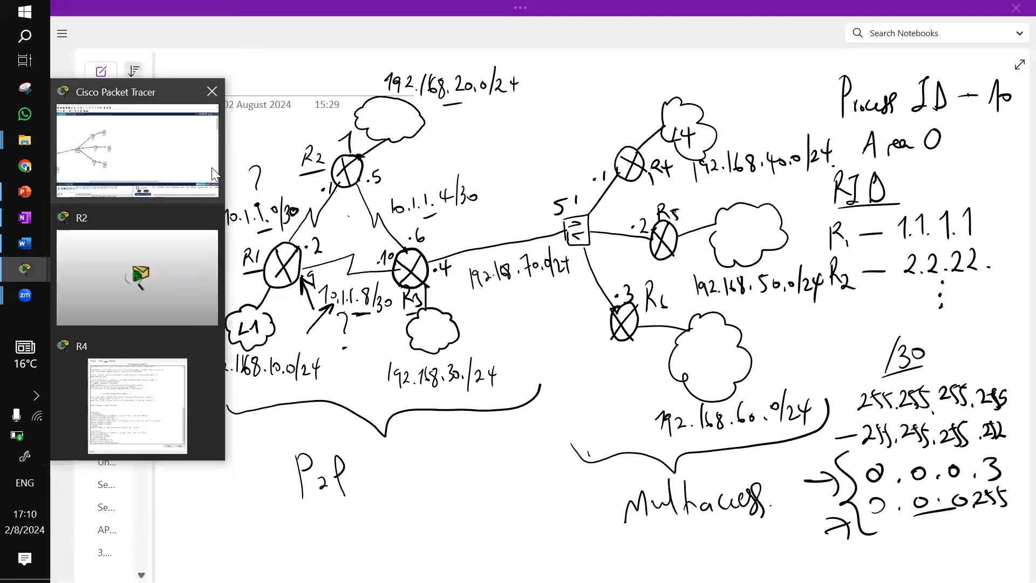
{"action": "left_click", "coordinate": [211, 218]}
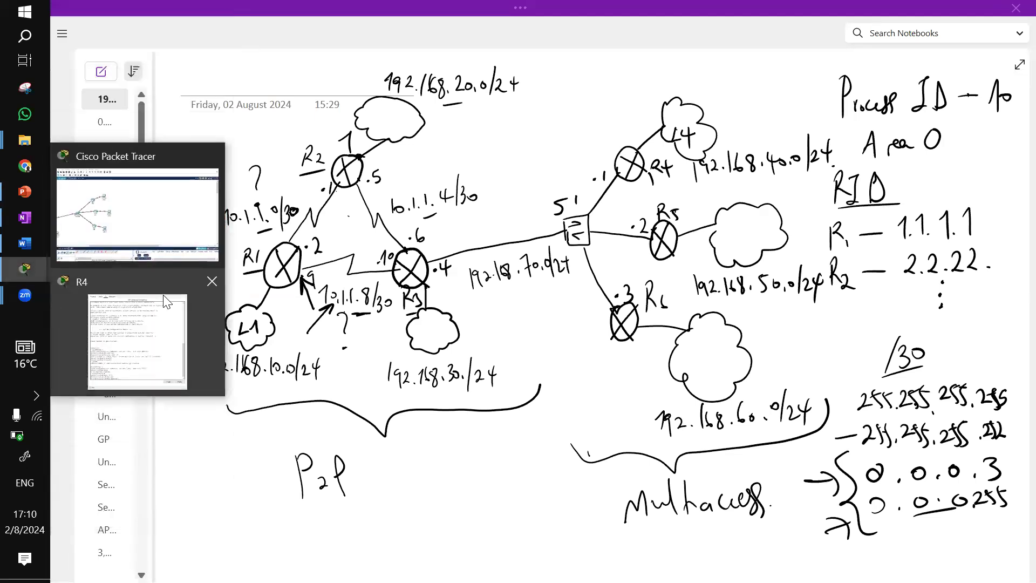
{"action": "left_click", "coordinate": [133, 365]}
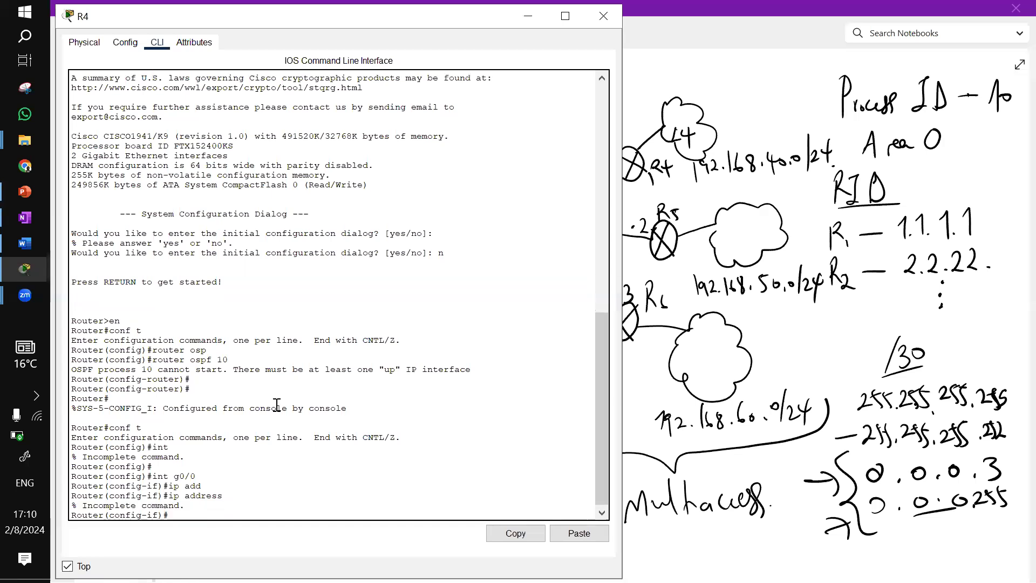
Assign 192.168.70.1 255.255.255.0 to R4's g0/0 interface and enable it with no shut
{"action": "key", "text": "Up"}
{"action": "type", "text": "192.168.70.1 255.255."}
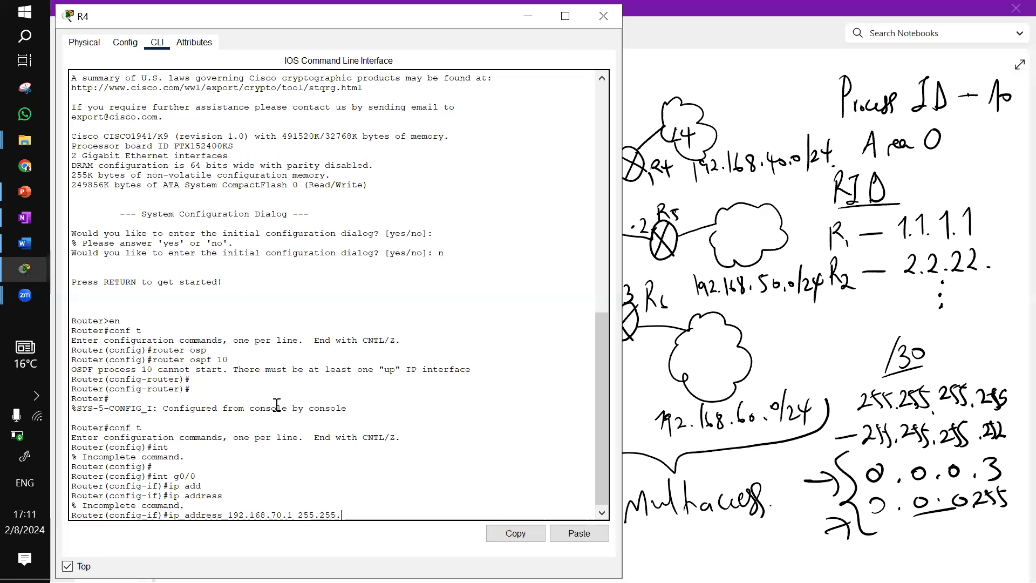
{"action": "type", "text": "255.0"}
{"action": "key", "text": "Return"}
{"action": "type", "text": "nfig-if)#no shut"}
{"action": "key", "text": "Return"}
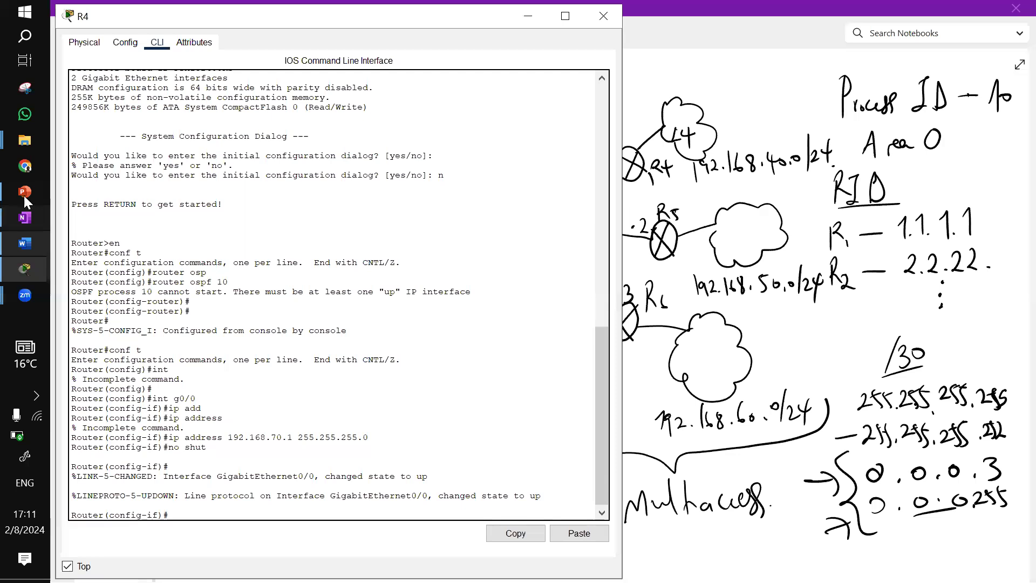
Move PC6 further to the right of R4 in the topology
{"action": "mouse_move", "coordinate": [24, 268]}
{"action": "left_click", "coordinate": [221, 219]}
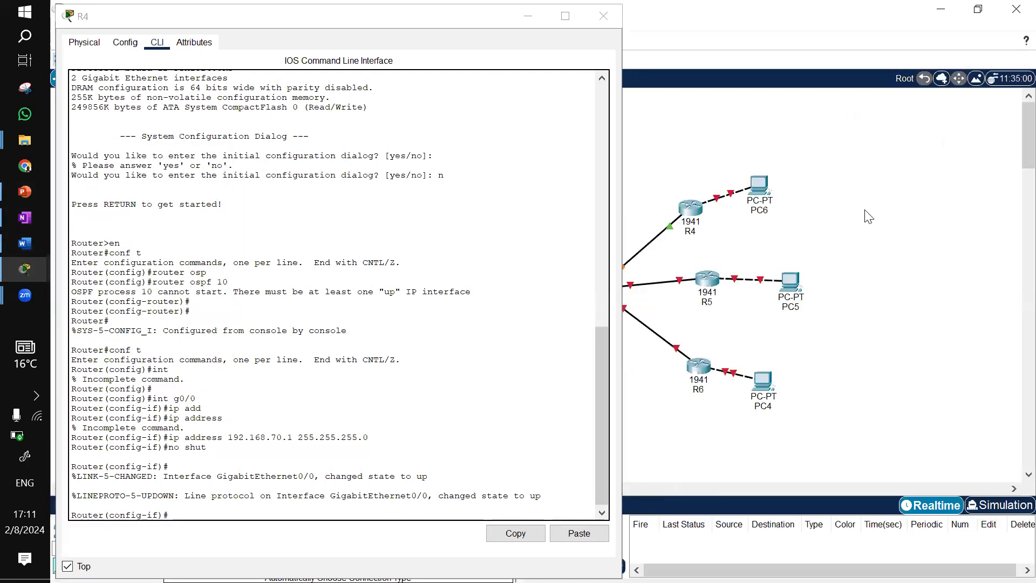
{"action": "left_click_drag", "start_coordinate": [763, 189], "coordinate": [917, 169]}
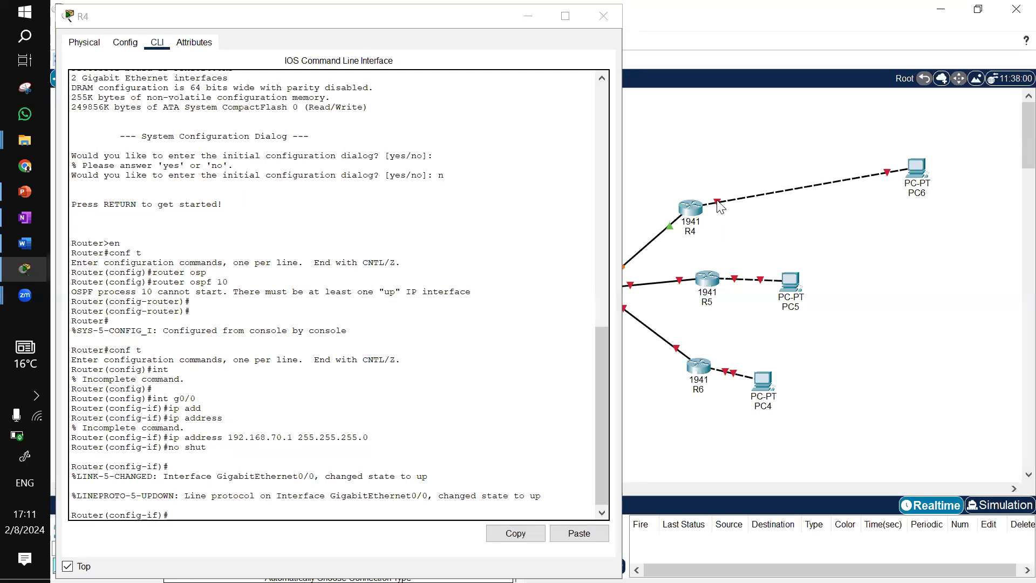
{"action": "mouse_move", "coordinate": [721, 206]}
Switch to configuring interface g0/1 on R4
{"action": "left_click", "coordinate": [404, 400]}
{"action": "key", "text": "Return"}
{"action": "type", "text": "no shut"}
{"action": "key", "text": "Up"}
{"action": "key", "text": "Up"}
{"action": "key", "text": "Up"}
{"action": "key", "text": "Up"}
{"action": "key", "text": "Up"}
{"action": "key", "text": "BackSpace"}
{"action": "type", "text": "1"}
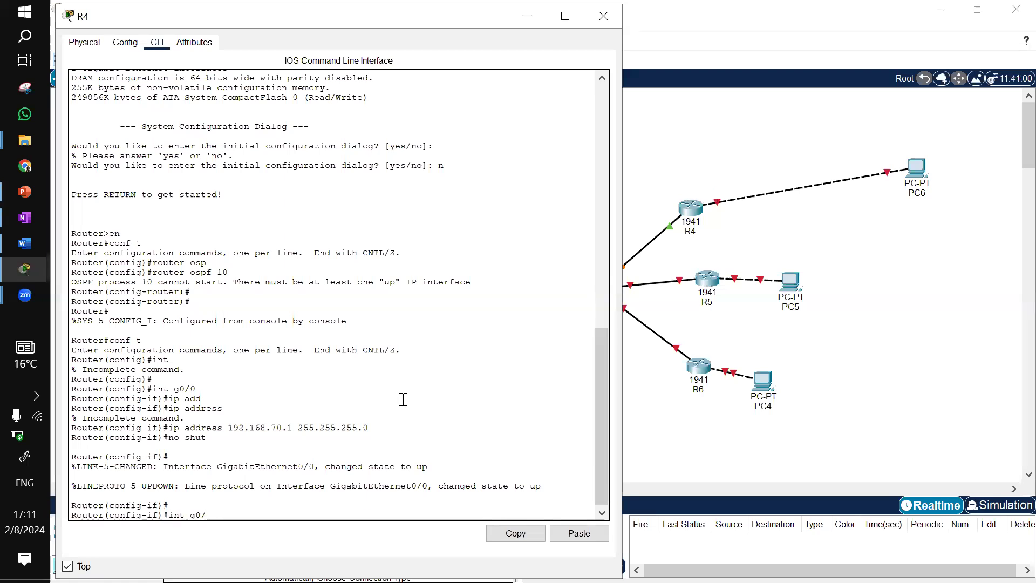
{"action": "key", "text": "Return"}
Assign 192.168.40.1 255.255.255.0 to R4's g0/1 interface and enable it with no shut
{"action": "key", "text": "Up"}
{"action": "key", "text": "Up"}
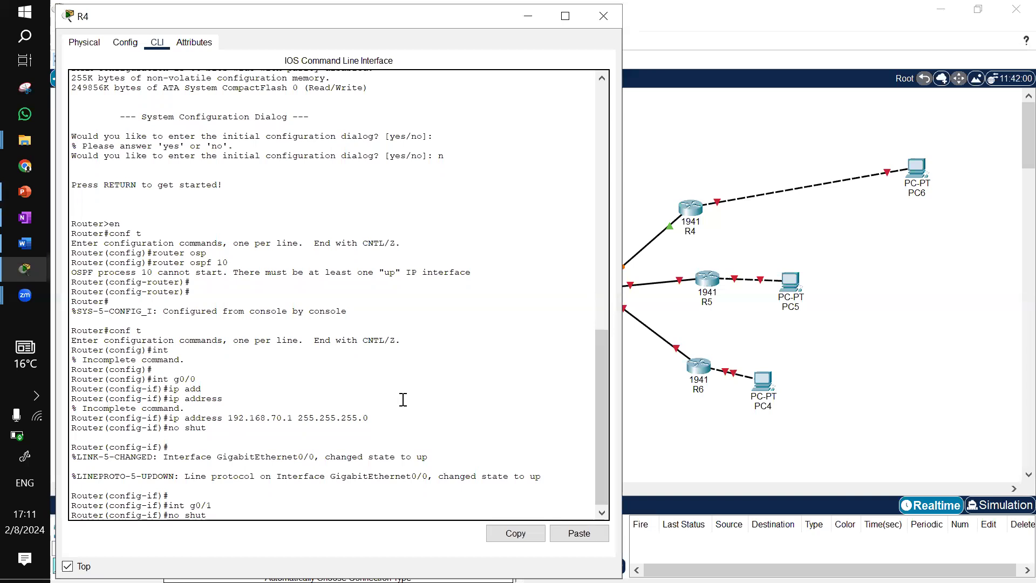
{"action": "key", "text": "Up"}
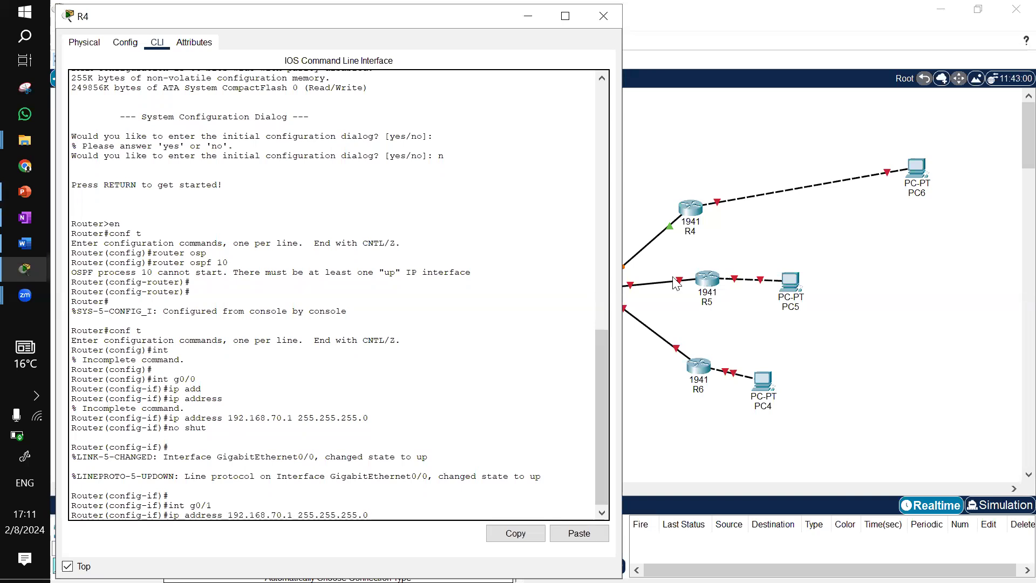
{"action": "left_click", "coordinate": [22, 219]}
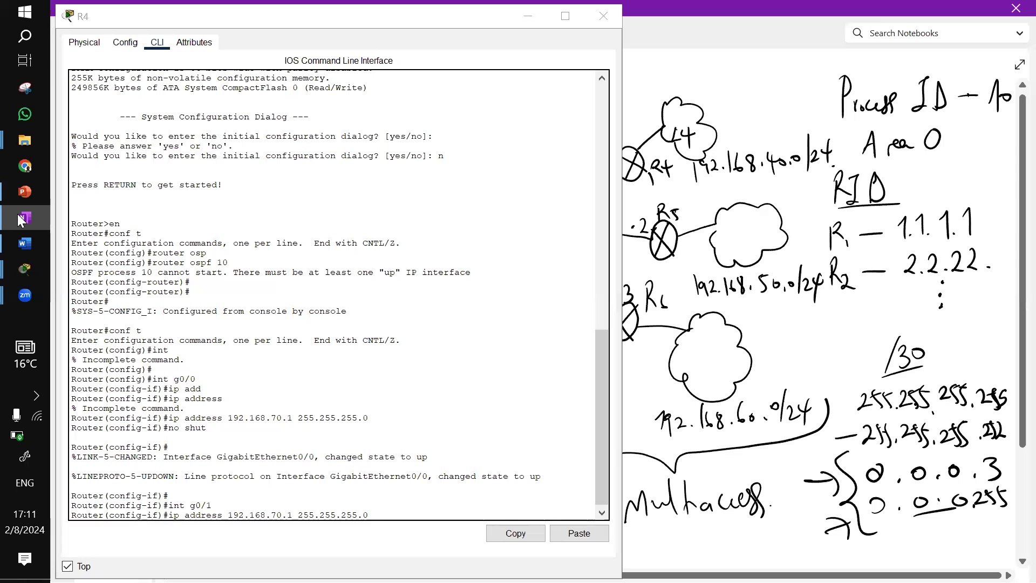
{"action": "left_click", "coordinate": [20, 217]}
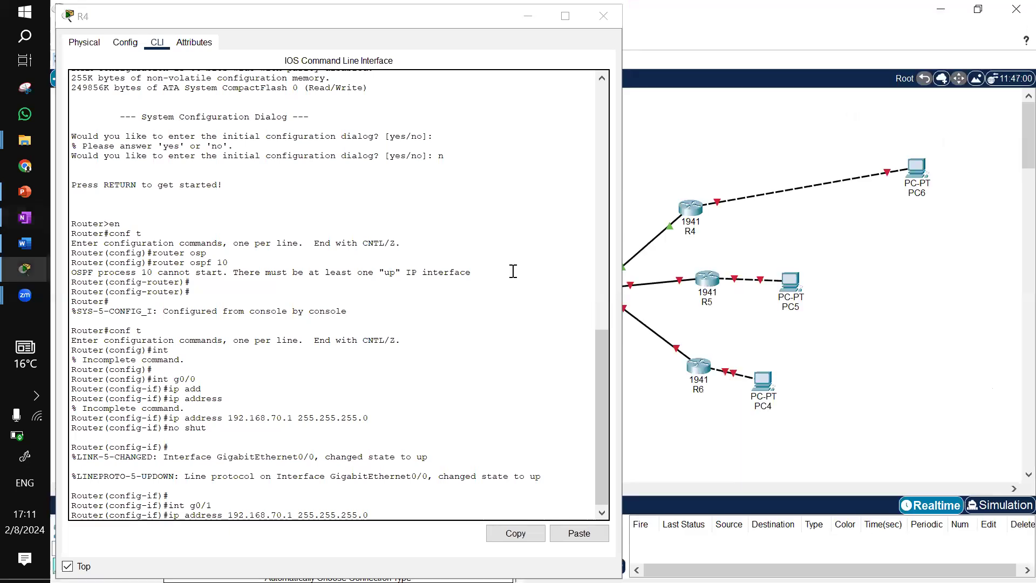
{"action": "left_click", "coordinate": [392, 513]}
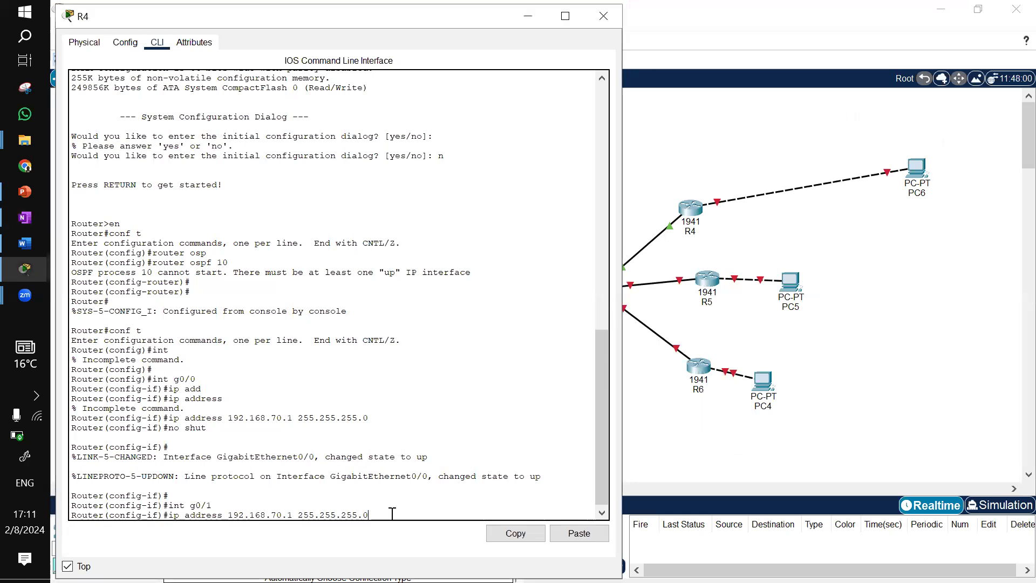
{"action": "key", "text": "Left"}
{"action": "key", "text": "Left"}
{"action": "key", "text": "Left"}
{"action": "key", "text": "Left"}
{"action": "key", "text": "BackSpace"}
{"action": "key", "text": "BackSpace"}
{"action": "type", "text": "40"}
{"action": "key", "text": "Return"}
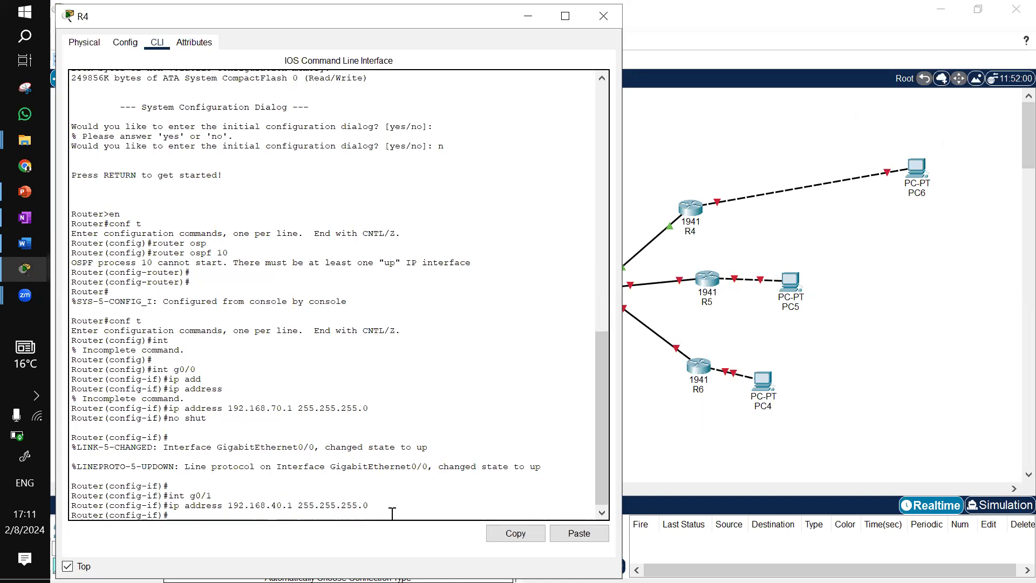
{"action": "type", "text": "no shut"}
{"action": "key", "text": "Return"}
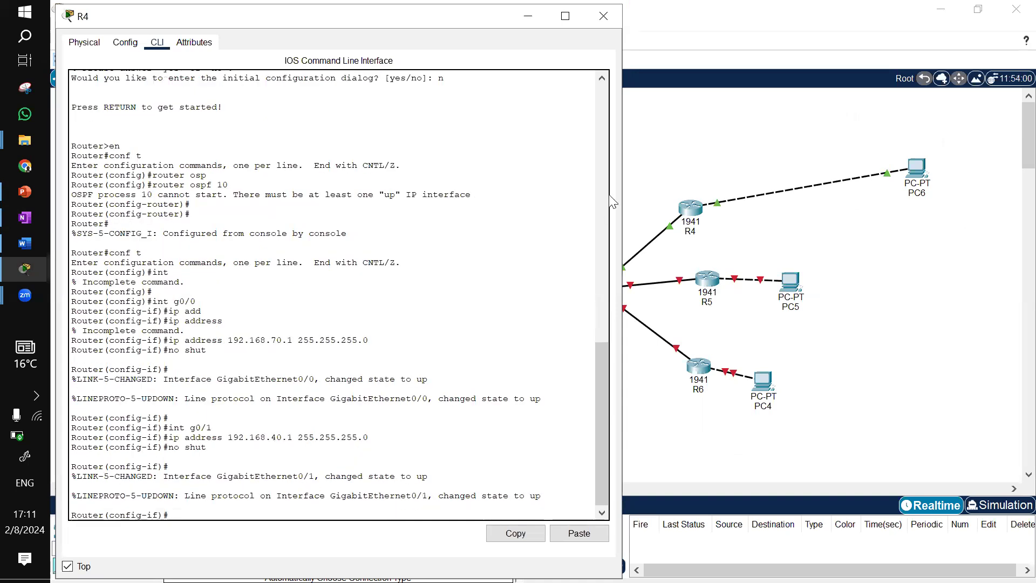
Open R5's command line, decline the initial configuration dialog, and enter global configuration mode
{"action": "left_click", "coordinate": [526, 19]}
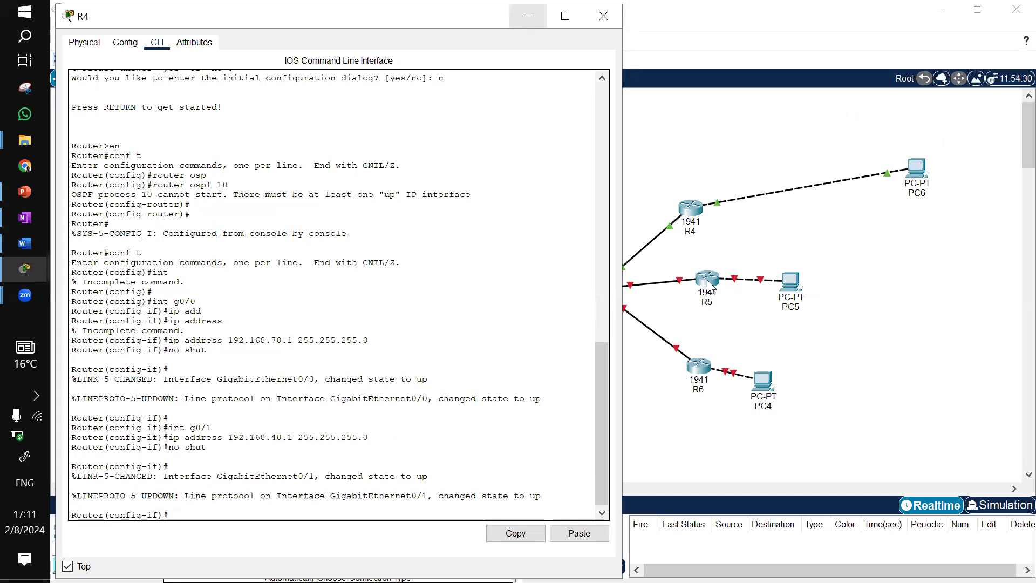
{"action": "left_click", "coordinate": [711, 284]}
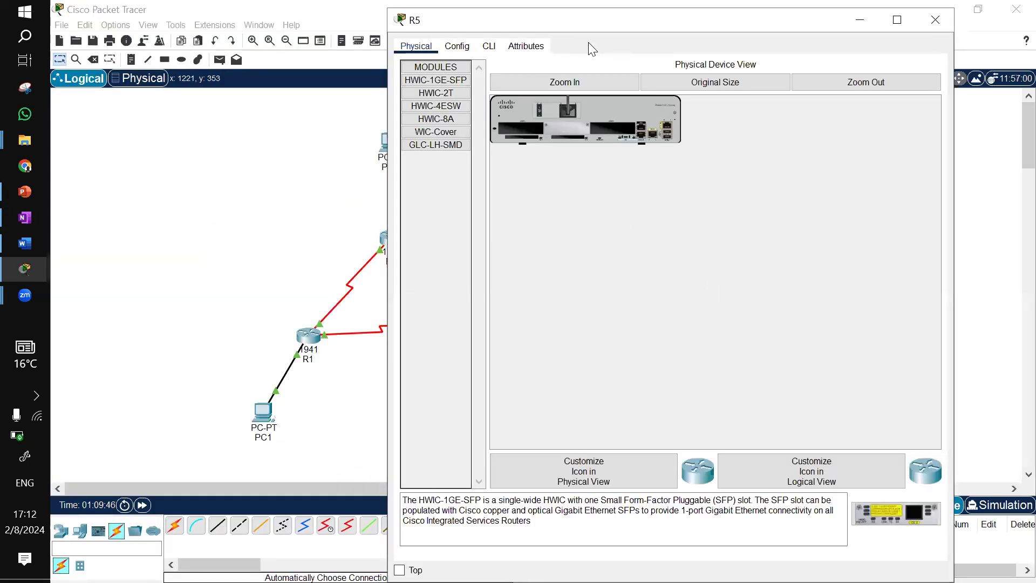
{"action": "left_click_drag", "start_coordinate": [557, 20], "coordinate": [1, 132]}
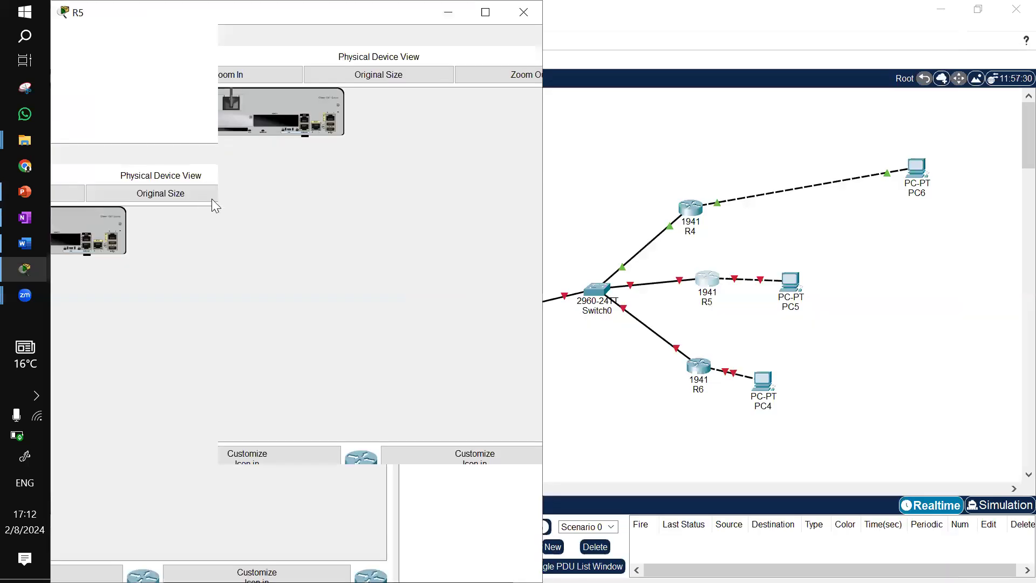
{"action": "left_click", "coordinate": [238, 210]}
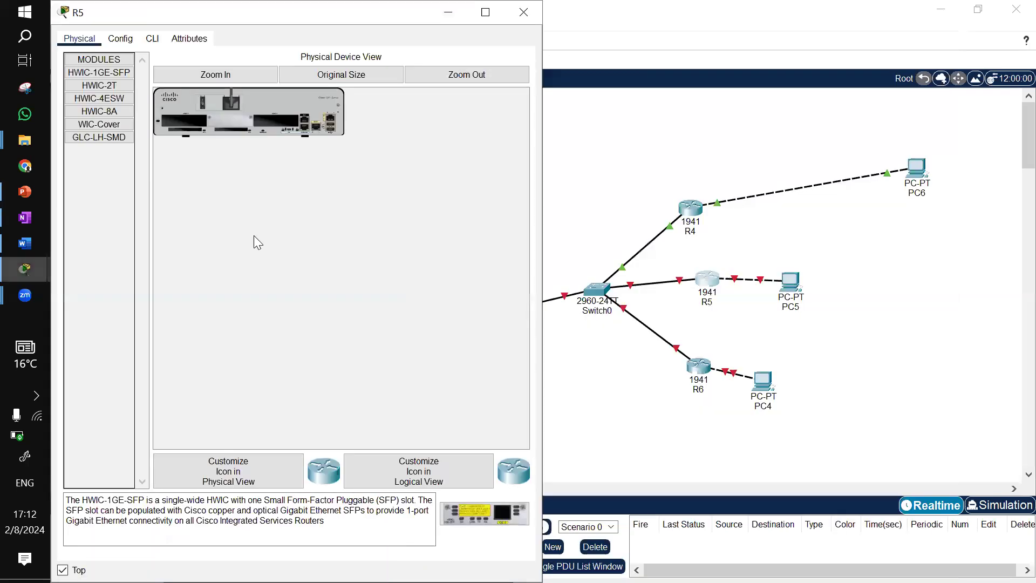
{"action": "left_click", "coordinate": [152, 38]}
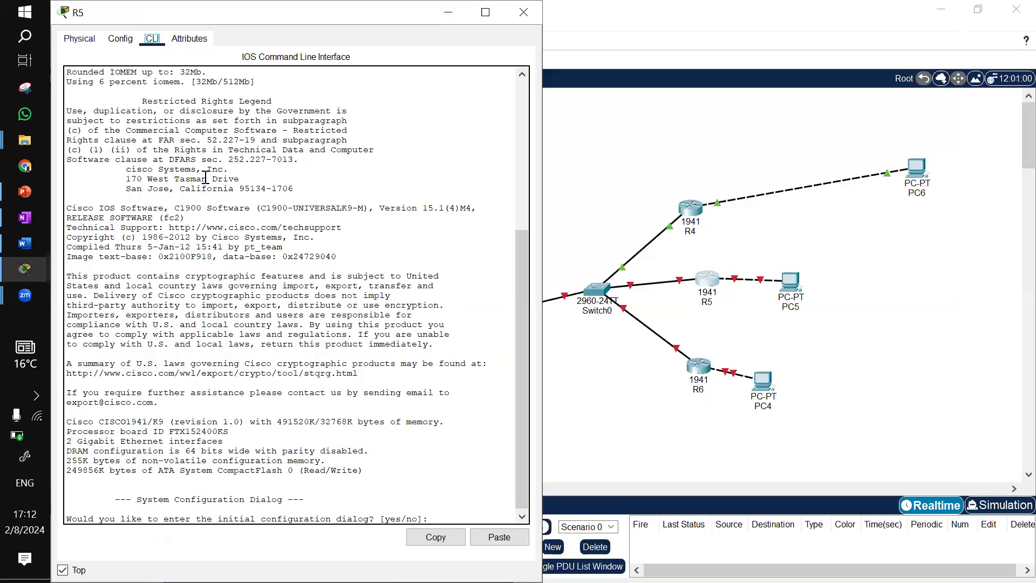
{"action": "key", "text": "Return"}
{"action": "type", "text": "n"}
{"action": "key", "text": "Return"}
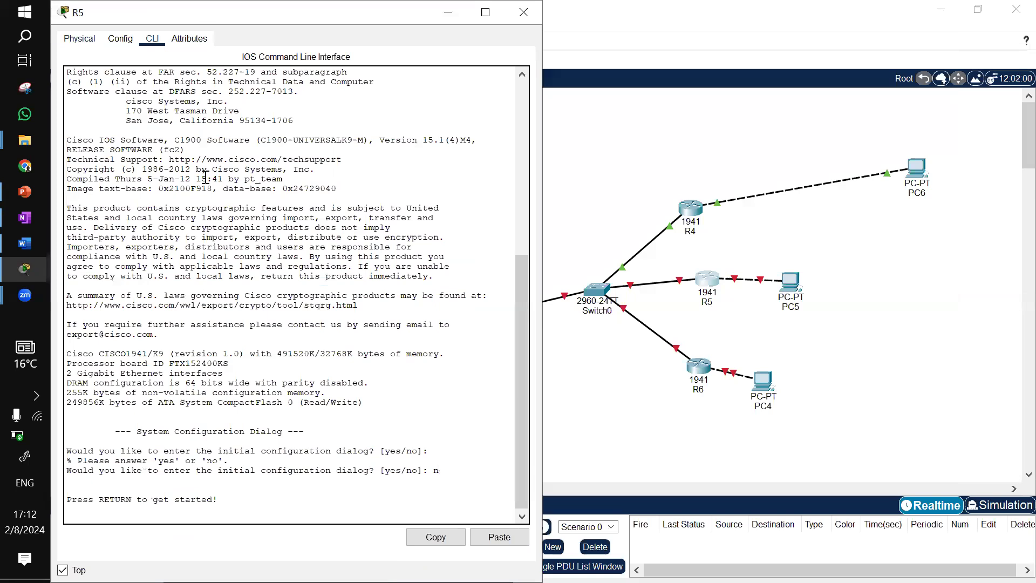
{"action": "key", "text": "Return"}
{"action": "type", "text": "en"}
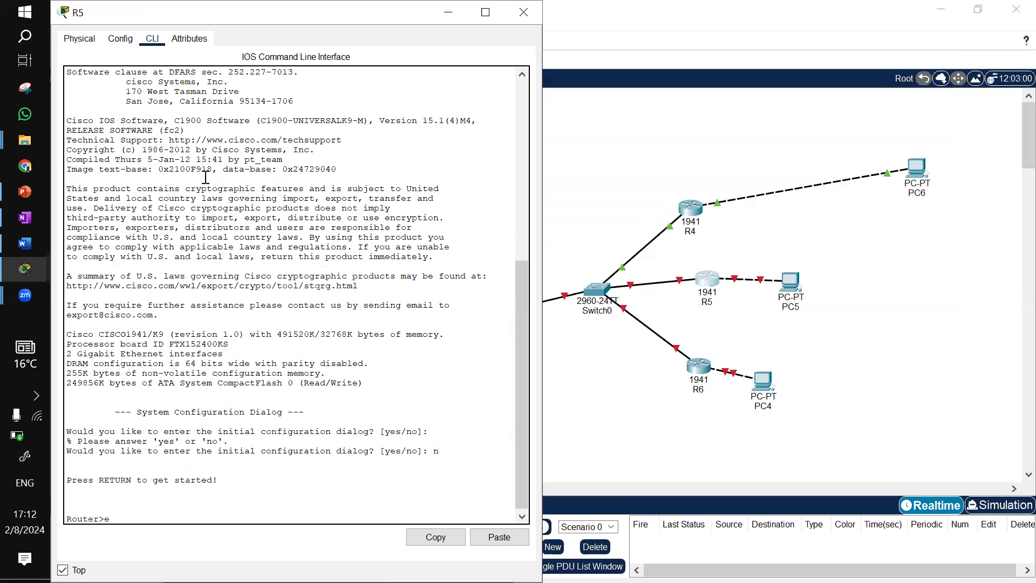
{"action": "key", "text": "Return"}
{"action": "type", "text": "conf t"}
{"action": "key", "text": "Return"}
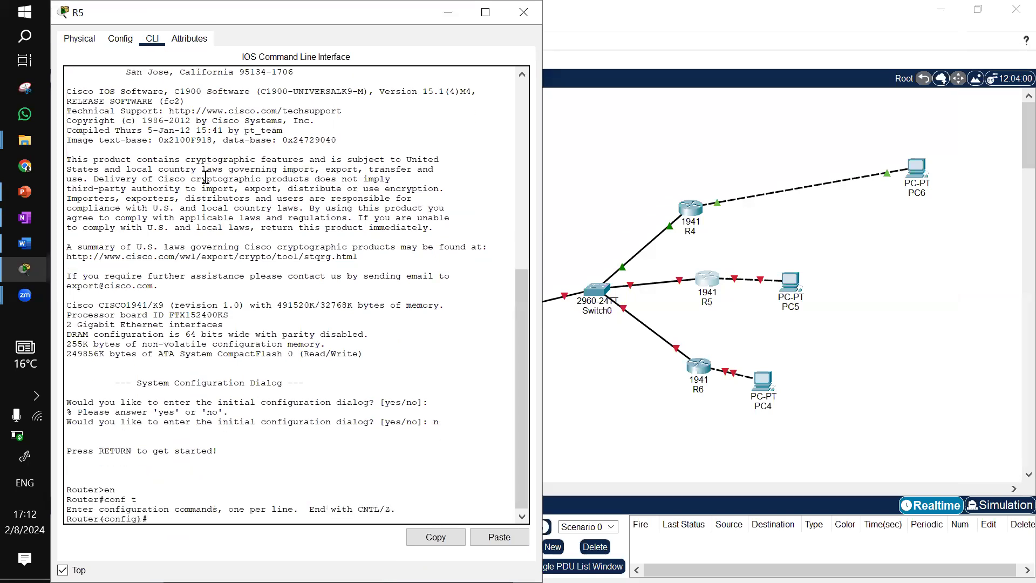
Move PC5 further to the right of R5 in the topology
{"action": "type", "text": "inr"}
{"action": "left_click_drag", "start_coordinate": [794, 286], "coordinate": [890, 286]}
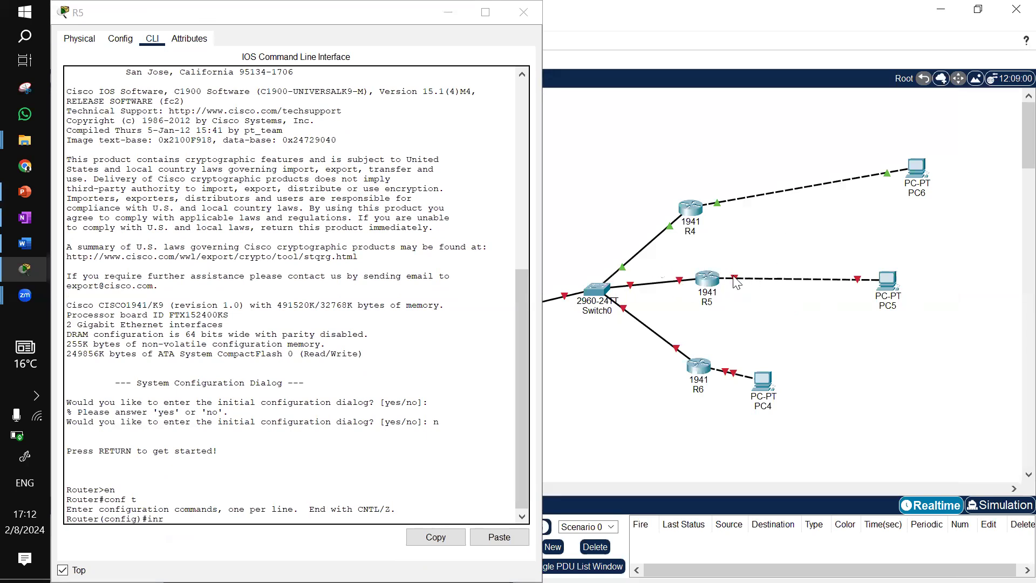
{"action": "left_click", "coordinate": [276, 469]}
Assign 192.168.70.2 255.255.255.0 to R5's g0/0 interface and enable it with no shut
{"action": "key", "text": "Return"}
{"action": "type", "text": "int g"}
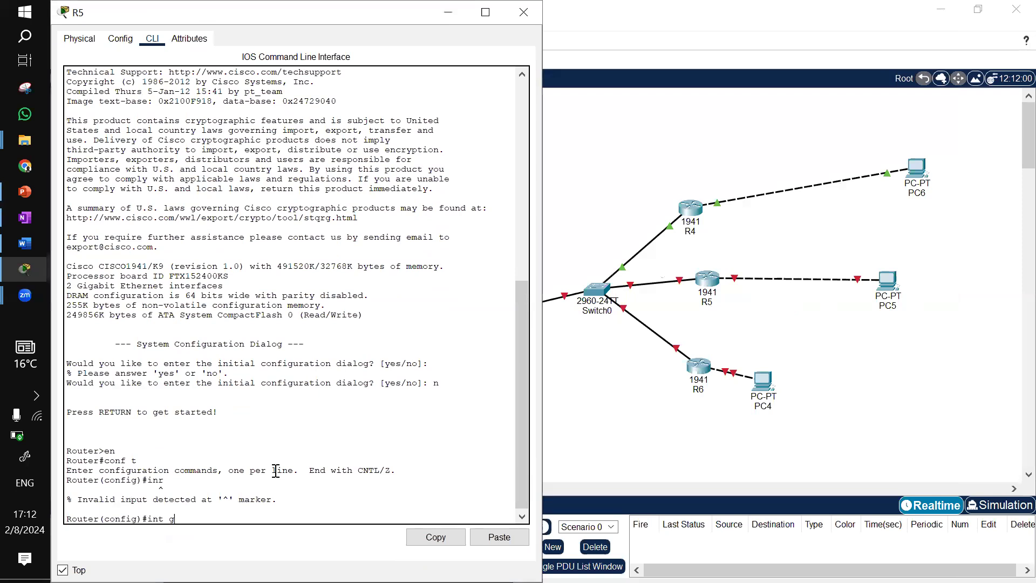
{"action": "key", "text": "BackSpace"}
{"action": "key", "text": "BackSpace"}
{"action": "type", "text": "g0/0"}
{"action": "key", "text": "Return"}
{"action": "type", "text": "ip add"}
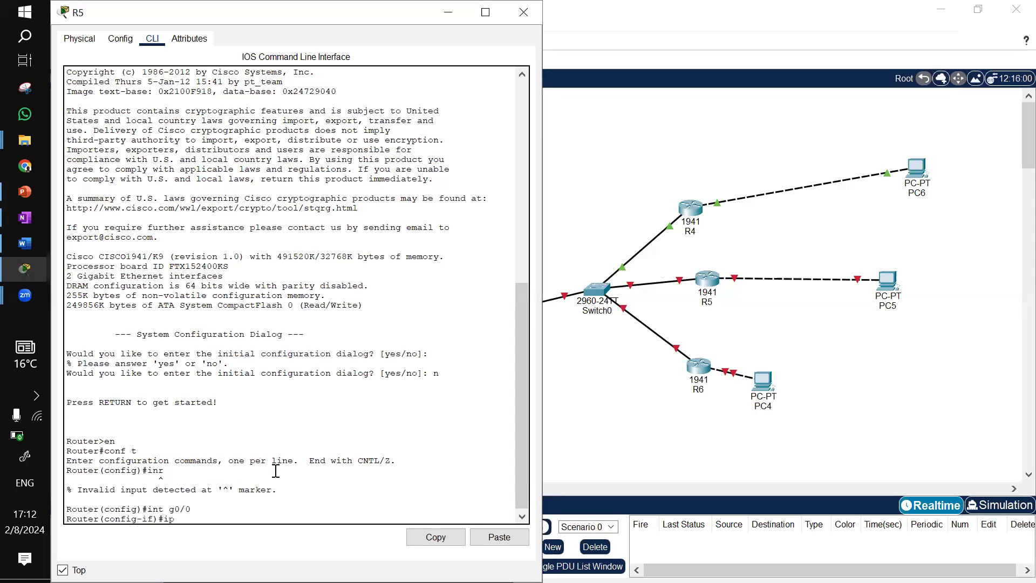
{"action": "key", "text": "Tab"}
{"action": "type", "text": "1"}
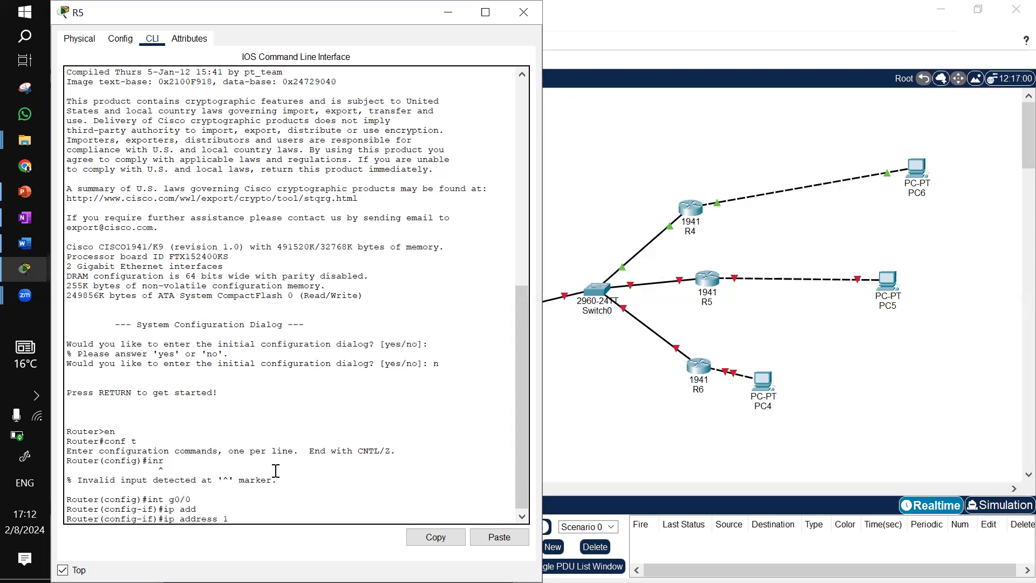
{"action": "type", "text": "92.168.70.2 255.255.255.0"}
{"action": "key", "text": "Return"}
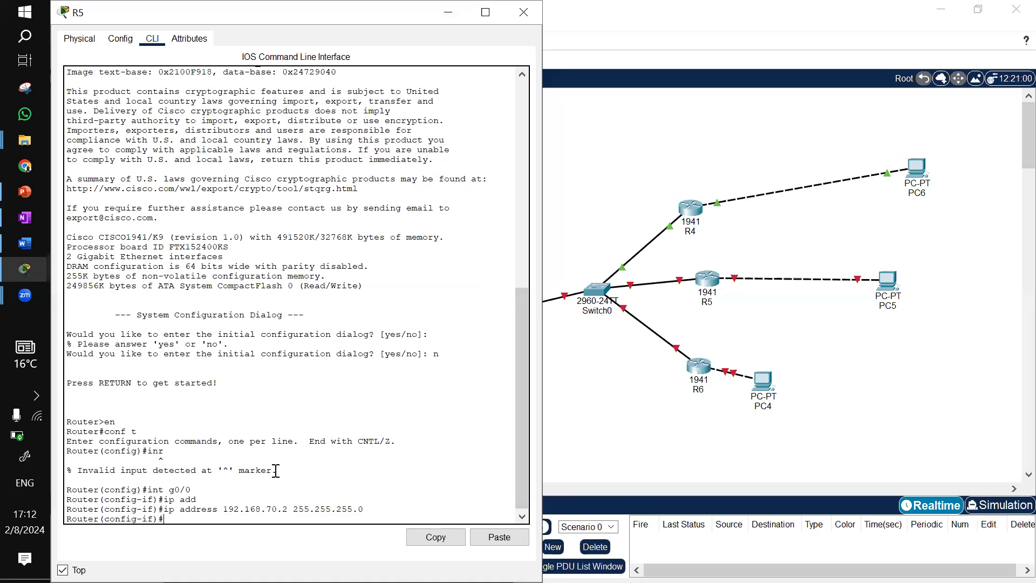
{"action": "type", "text": "no shut"}
{"action": "key", "text": "Return"}
{"action": "key", "text": "Return"}
Assign 192.168.50.1 255.255.255.0 to R5's g0/1 interface and enable it with no shut
{"action": "key", "text": "Up"}
{"action": "key", "text": "Up"}
{"action": "key", "text": "Up"}
{"action": "key", "text": "Up"}
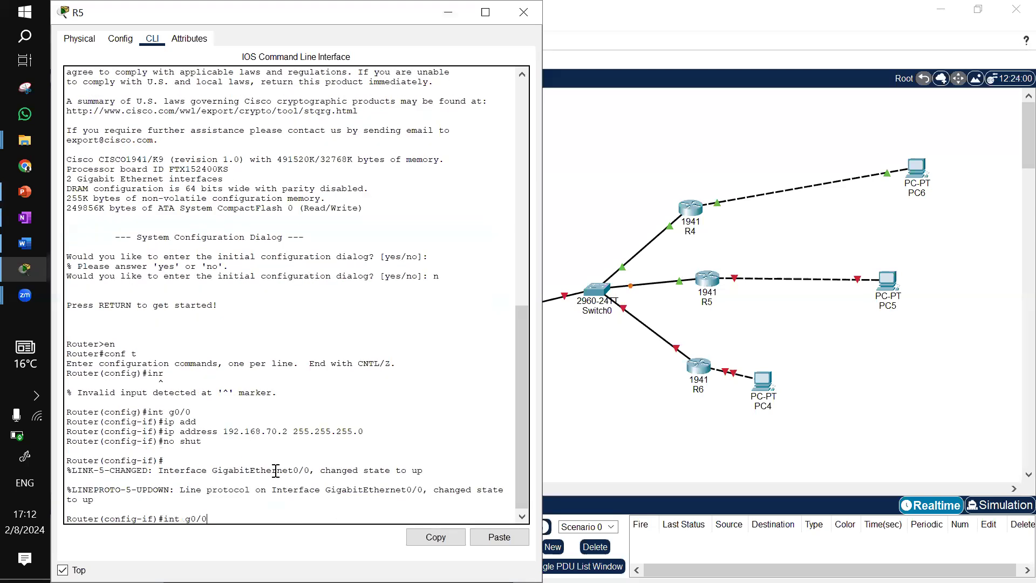
{"action": "type", "text": "1"}
{"action": "key", "text": "Return"}
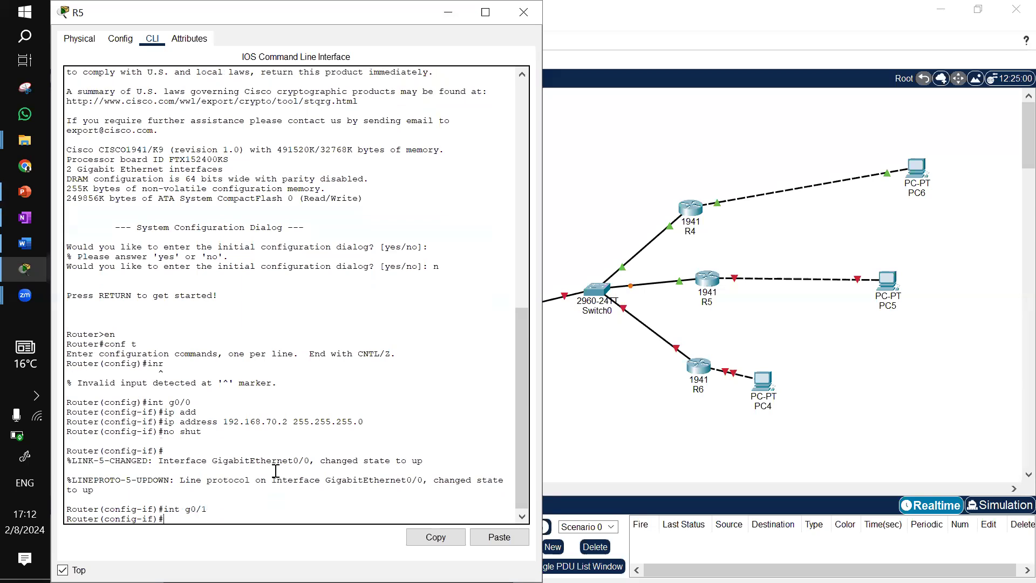
{"action": "key", "text": "Up"}
{"action": "key", "text": "Up"}
{"action": "key", "text": "Up"}
{"action": "key", "text": "Up"}
{"action": "key", "text": "Left"}
{"action": "key", "text": "Left"}
{"action": "key", "text": "Left"}
{"action": "key", "text": "Left"}
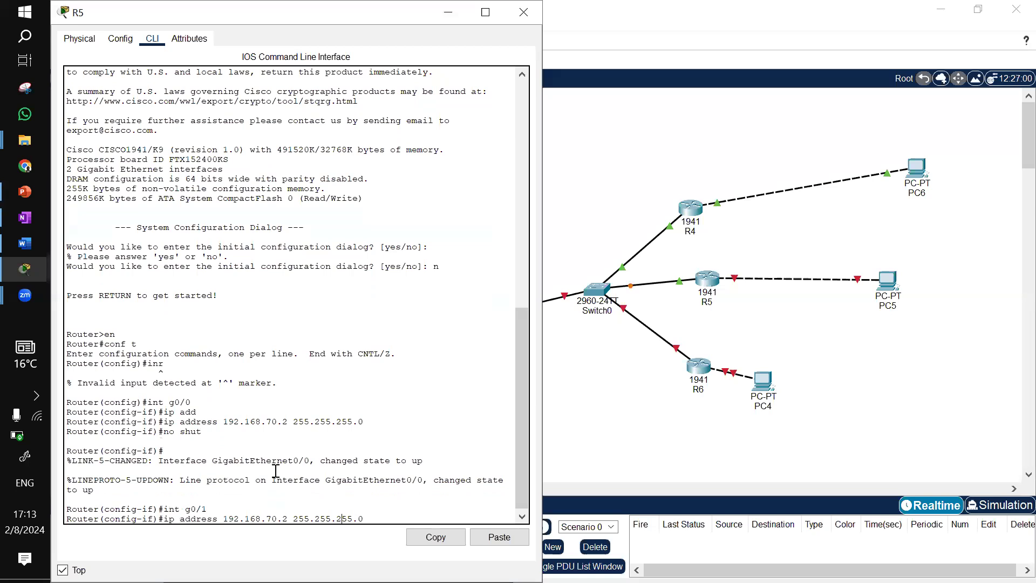
{"action": "key", "text": "Left"}
{"action": "key", "text": "Left"}
{"action": "key", "text": "Left"}
{"action": "key", "text": "Left"}
{"action": "key", "text": "Left"}
{"action": "key", "text": "Left"}
{"action": "key", "text": "Left"}
{"action": "key", "text": "Left"}
{"action": "key", "text": "Left"}
{"action": "key", "text": "Left"}
{"action": "key", "text": "Left"}
{"action": "key", "text": "Left"}
{"action": "key", "text": "Delete"}
{"action": "type", "text": "1"}
{"action": "key", "text": "BackSpace"}
{"action": "type", "text": "5"}
{"action": "key", "text": "Return"}
{"action": "key", "text": "Up"}
{"action": "key", "text": "Up"}
{"action": "key", "text": "Up"}
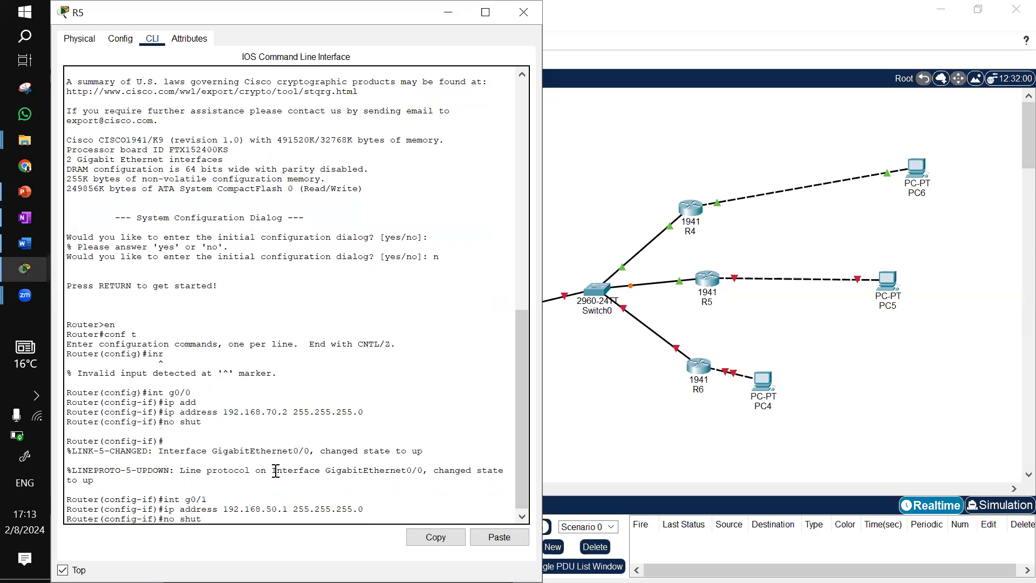
{"action": "key", "text": "Return"}
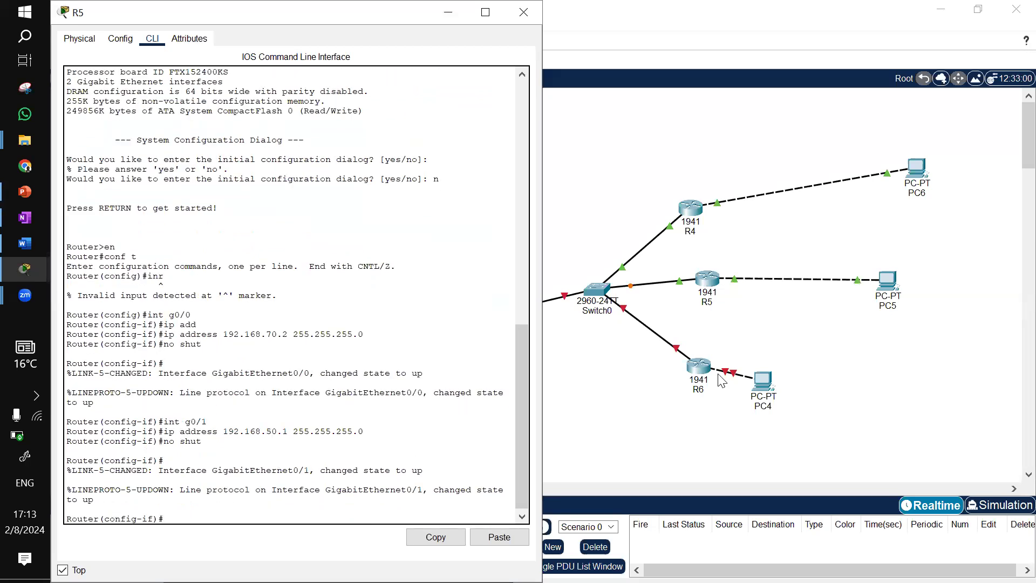
Open R6's command line, decline the initial dialog, and enter configuration for interface g0/0
{"action": "left_click", "coordinate": [702, 371]}
{"action": "left_click", "coordinate": [701, 372]}
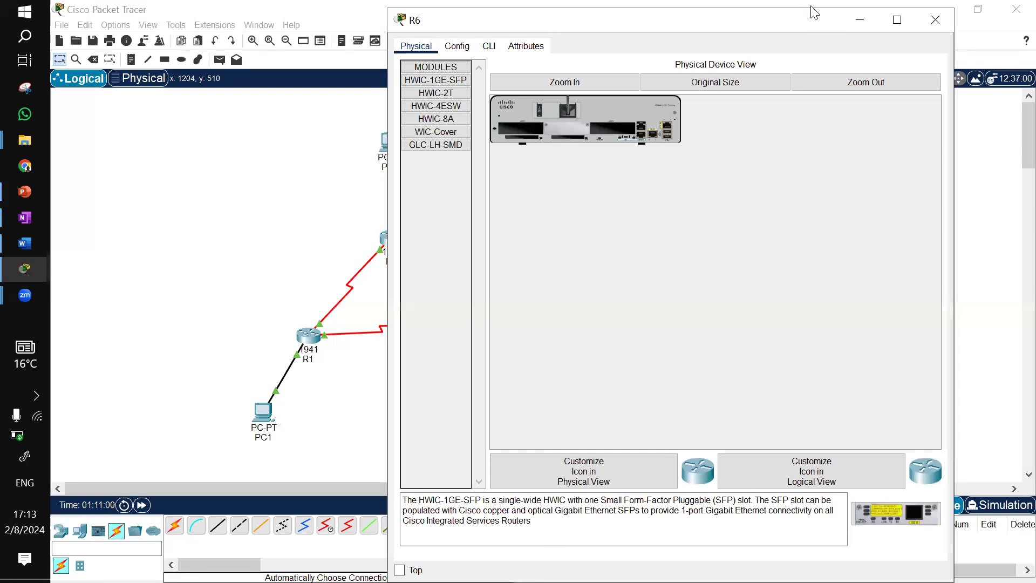
{"action": "left_click", "coordinate": [484, 46]}
{"action": "key", "text": "Return"}
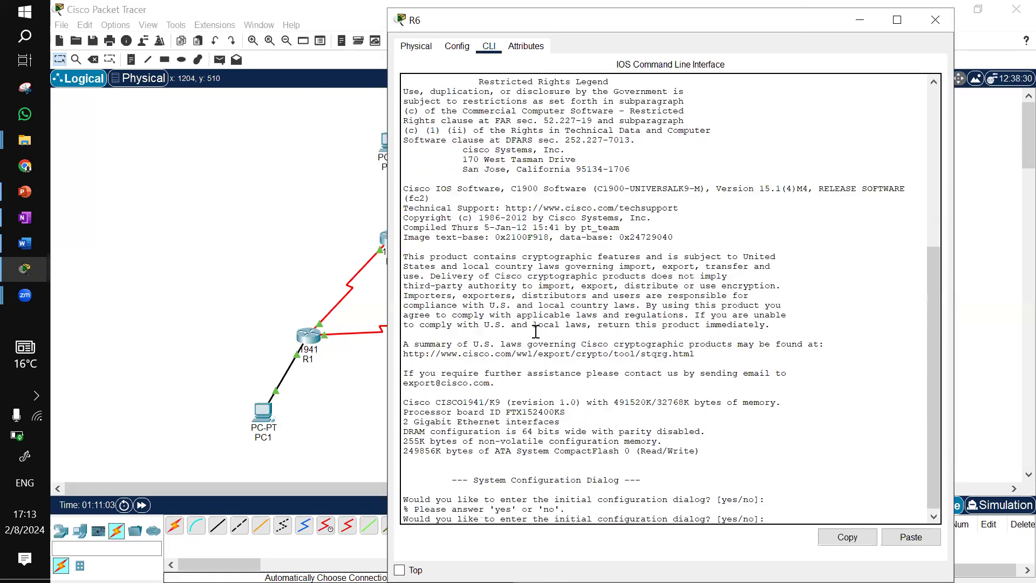
{"action": "type", "text": "n"}
{"action": "key", "text": "Return"}
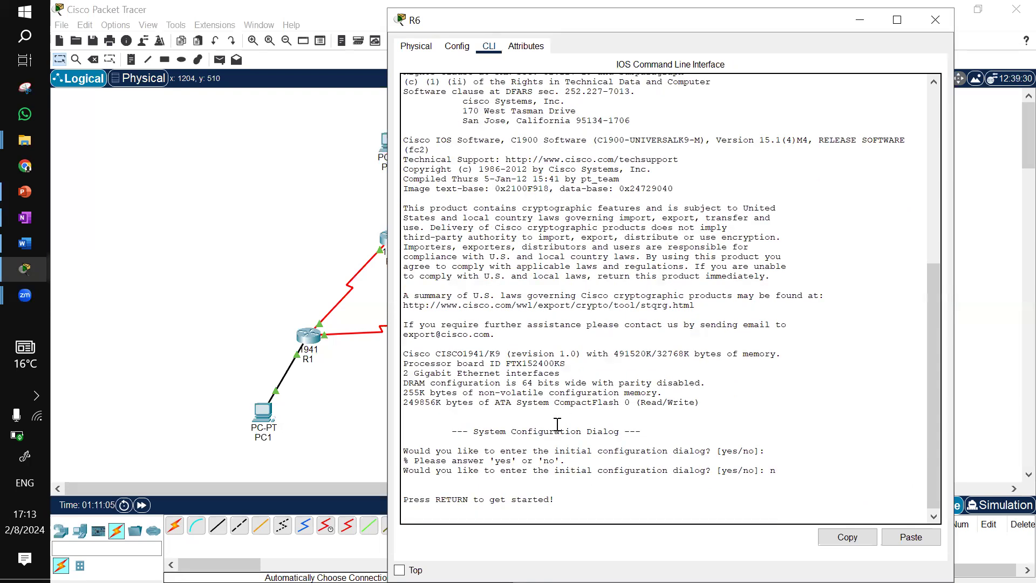
{"action": "key", "text": "Return"}
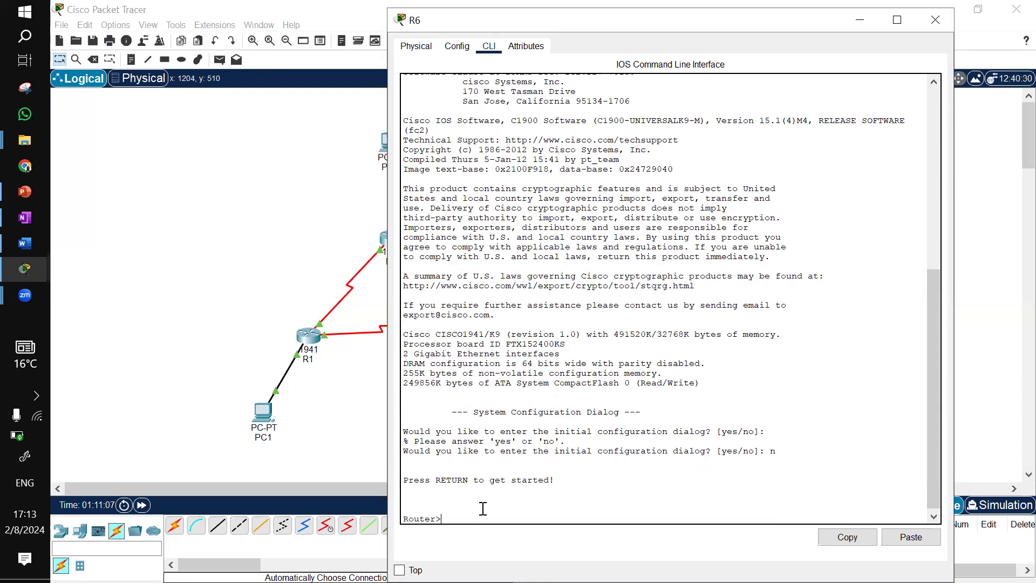
{"action": "type", "text": "en"}
{"action": "key", "text": "Return"}
{"action": "type", "text": "sh"}
{"action": "key", "text": "BackSpace"}
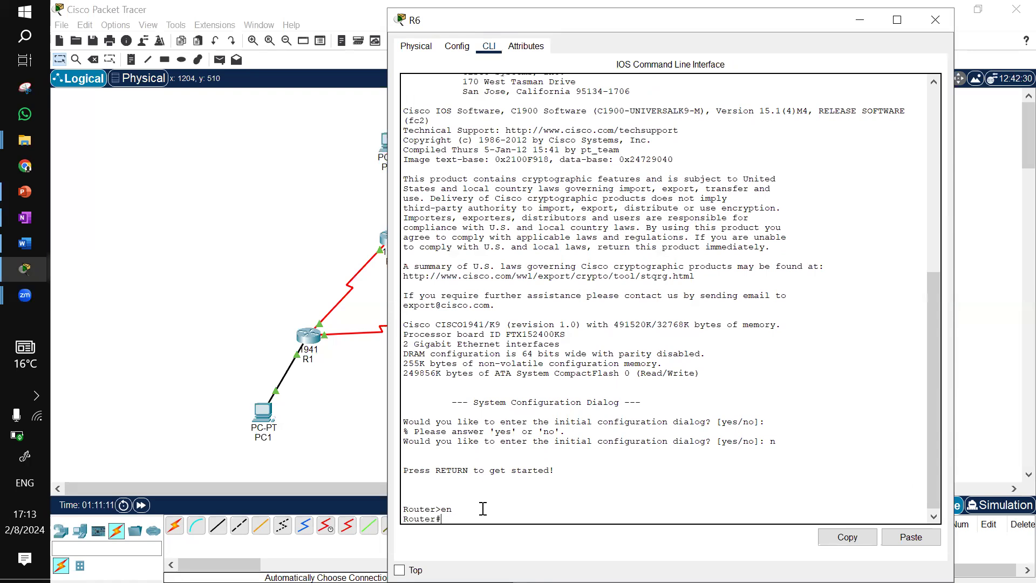
{"action": "type", "text": "conf t"}
{"action": "key", "text": "Return"}
{"action": "type", "text": "int g"}
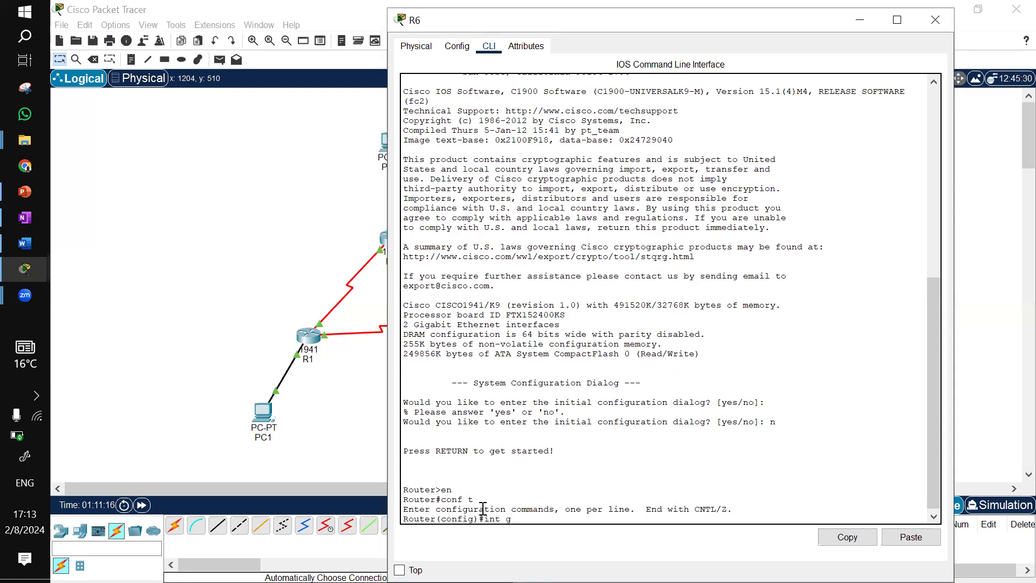
{"action": "type", "text": "0/0"}
{"action": "key", "text": "Return"}
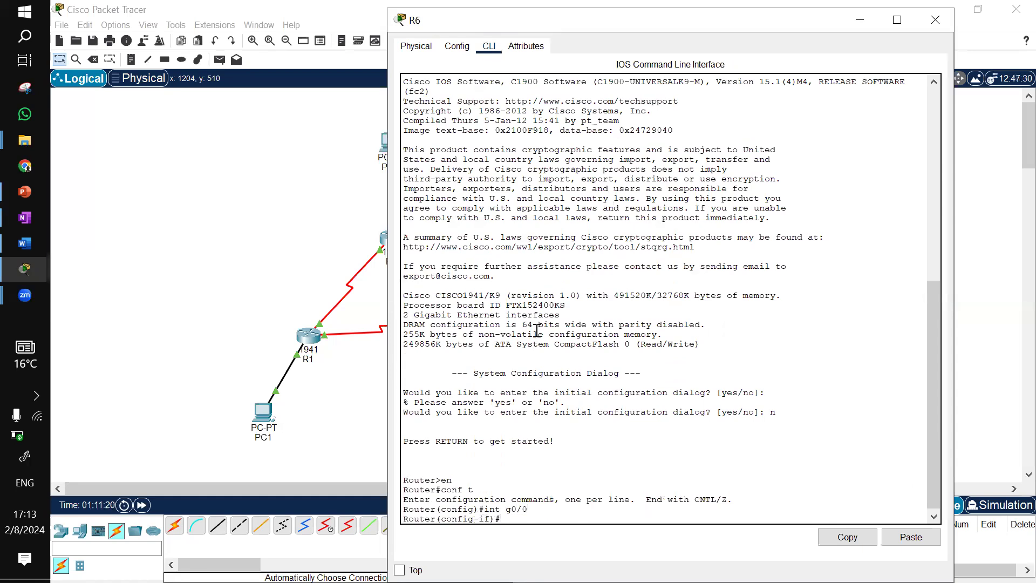
Keep R6's window on top and move PC4 further to the right of R6
{"action": "left_click", "coordinate": [399, 570]}
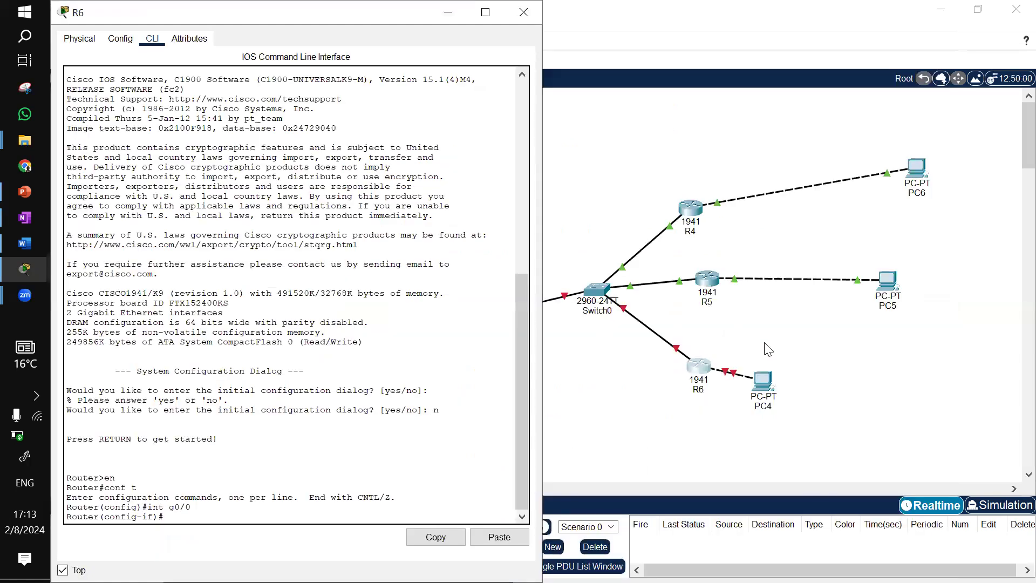
{"action": "left_click", "coordinate": [766, 346]}
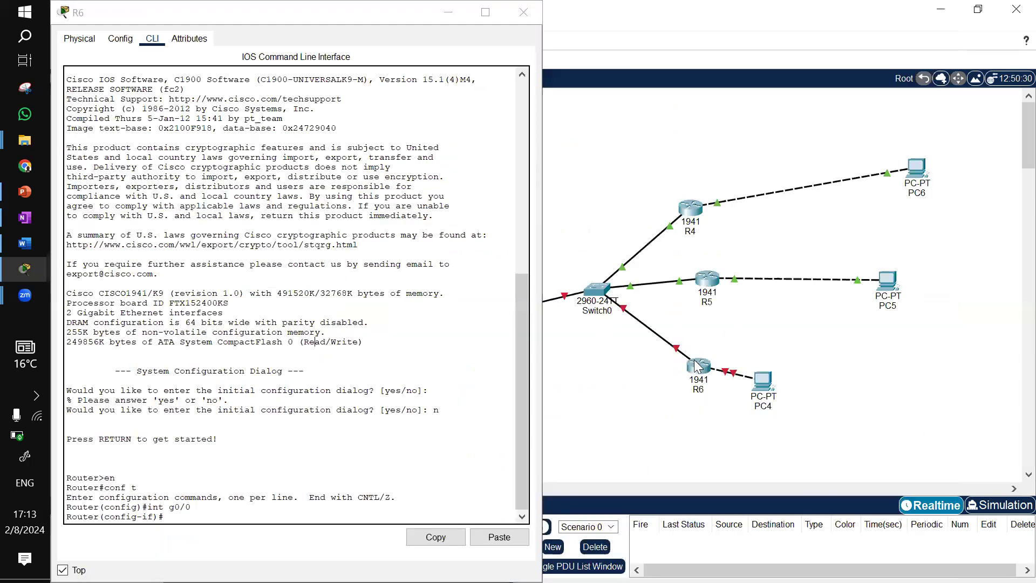
{"action": "mouse_move", "coordinate": [679, 354]}
{"action": "left_click_drag", "start_coordinate": [774, 385], "coordinate": [857, 363]}
{"action": "left_click", "coordinate": [208, 518]}
Assign 192.168.70.3 255.255.255.0 to R6's g0/0 interface and enable it with no shut
{"action": "type", "text": "ip add"}
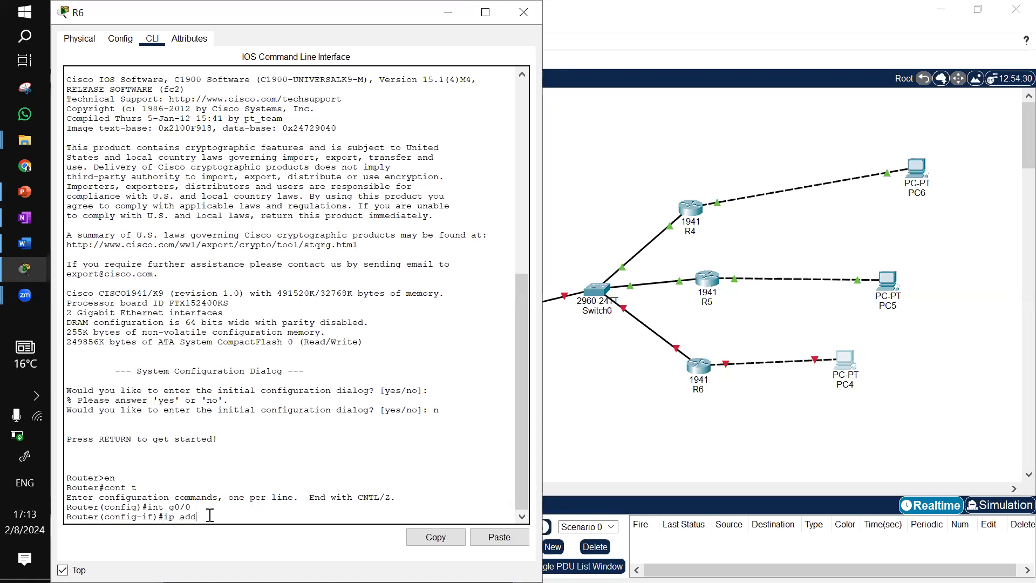
{"action": "key", "text": "Tab"}
{"action": "type", "text": "192.168.70.3"}
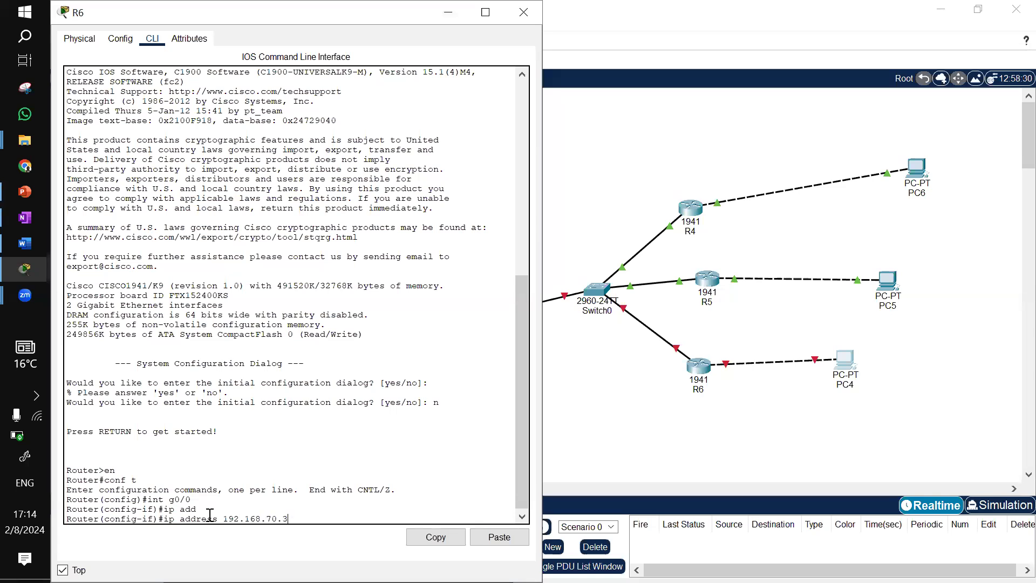
{"action": "type", "text": " 255.255.255.0"}
{"action": "key", "text": "Return"}
{"action": "type", "text": "no shut"}
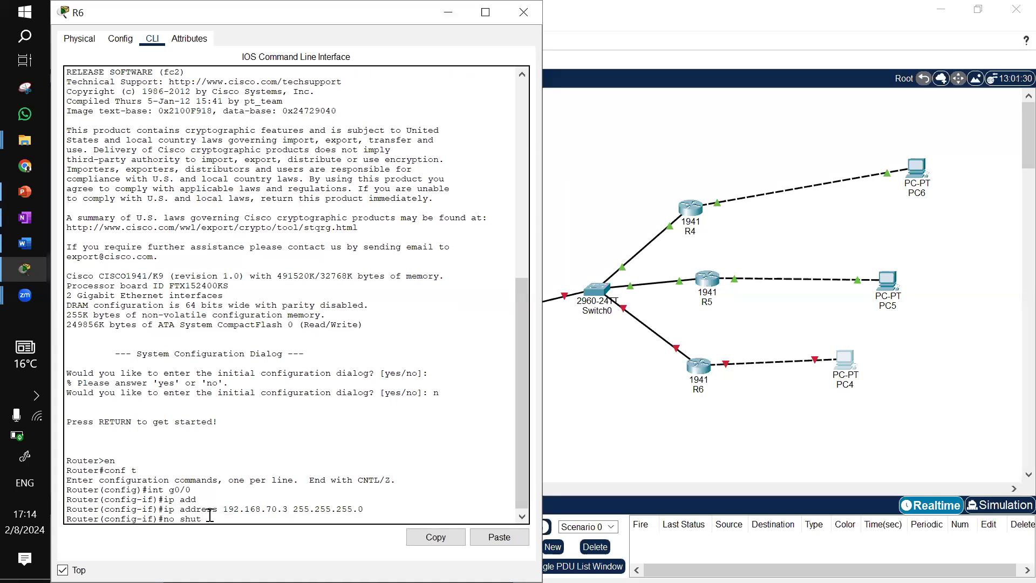
{"action": "key", "text": "Return"}
Assign 192.168.60.1 255.255.255.0 to R6's g0/1 interface and enable it with no shut
{"action": "key", "text": "Up"}
{"action": "key", "text": "Up"}
{"action": "key", "text": "BackSpace"}
{"action": "key", "text": "Up"}
{"action": "key", "text": "Up"}
{"action": "key", "text": "BackSpace"}
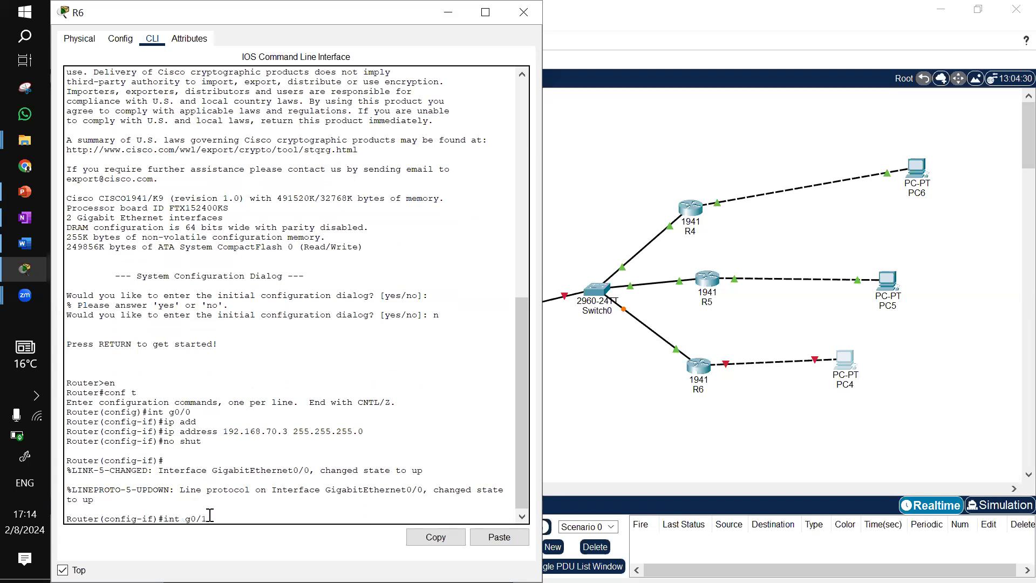
{"action": "type", "text": "1"}
{"action": "key", "text": "Return"}
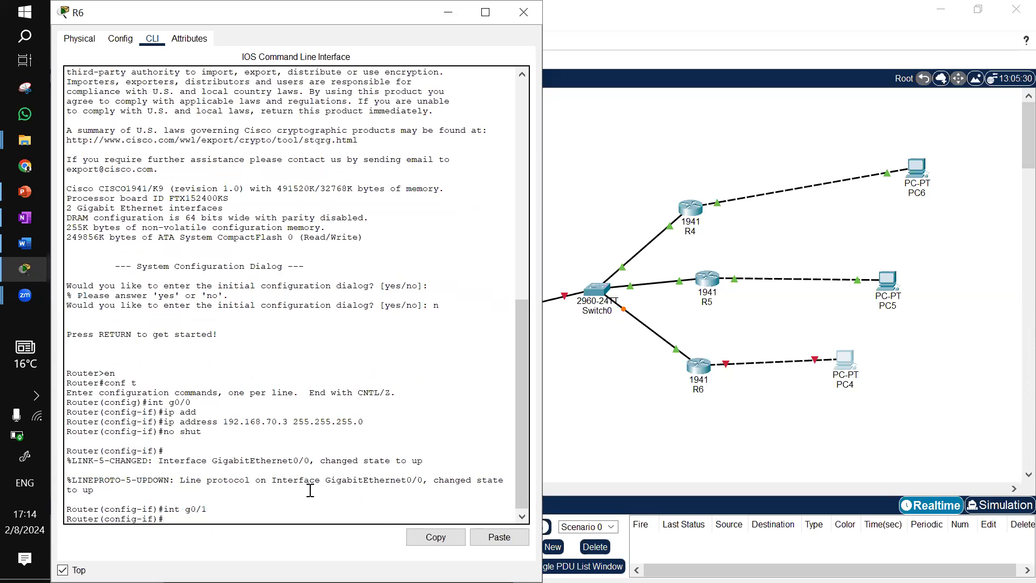
{"action": "key", "text": "Up"}
{"action": "key", "text": "Up"}
{"action": "key", "text": "Up"}
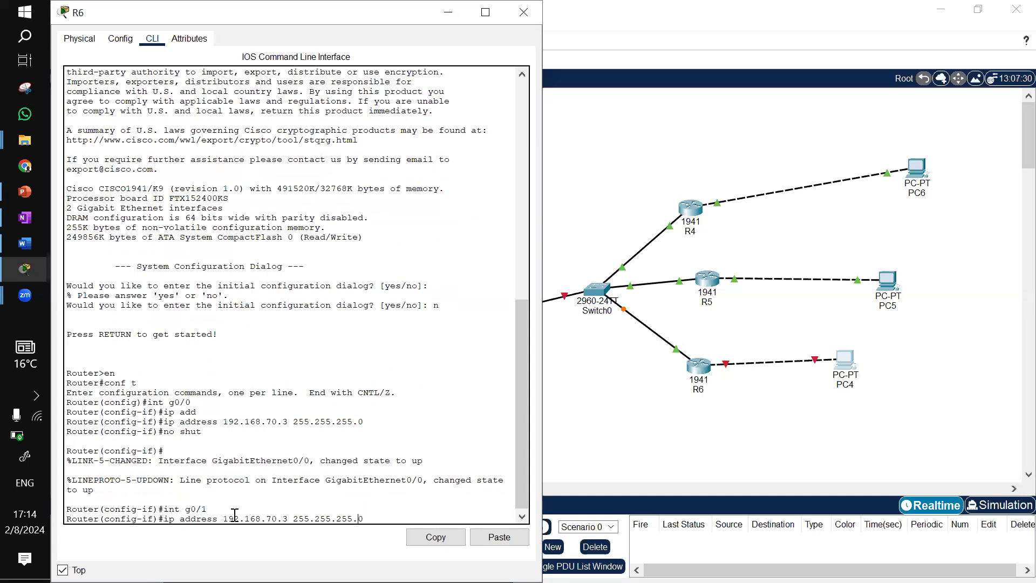
{"action": "key", "text": "BackSpace"}
{"action": "type", "text": "1"}
{"action": "key", "text": "BackSpace"}
{"action": "type", "text": "6"}
{"action": "key", "text": "Return"}
{"action": "type", "text": "no shu"}
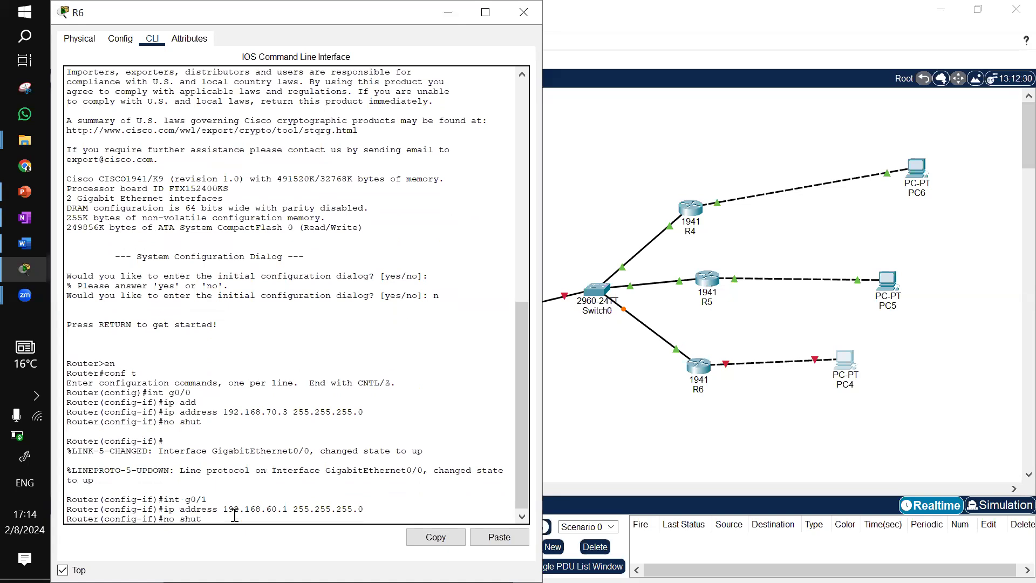
{"action": "type", "text": "t"}
{"action": "key", "text": "Return"}
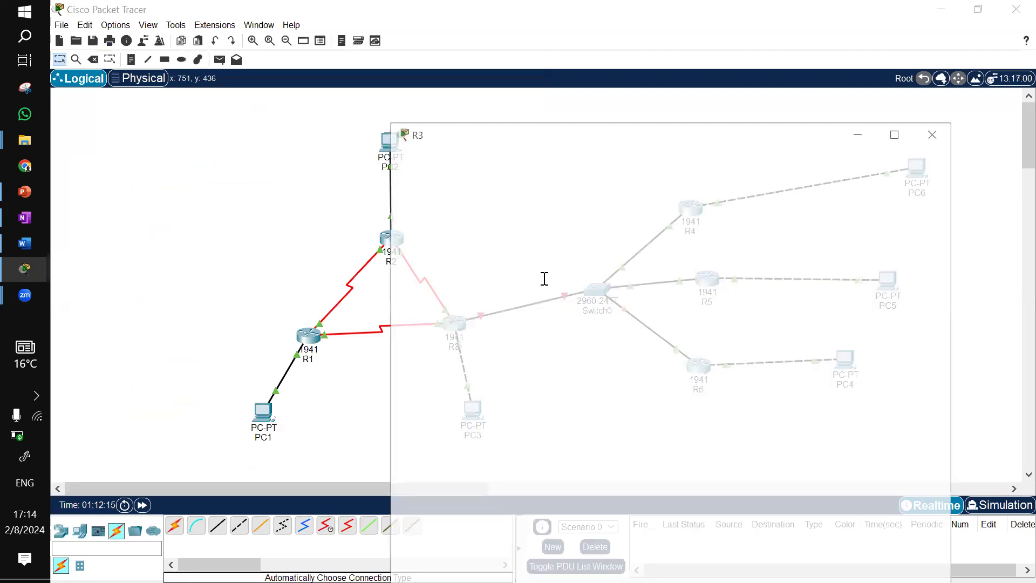
On R3, assign 192.168.70.4 255.255.255.0 to interface g0/1 and enable it with no shut
{"action": "type", "text": "en"}
{"action": "key", "text": "Return"}
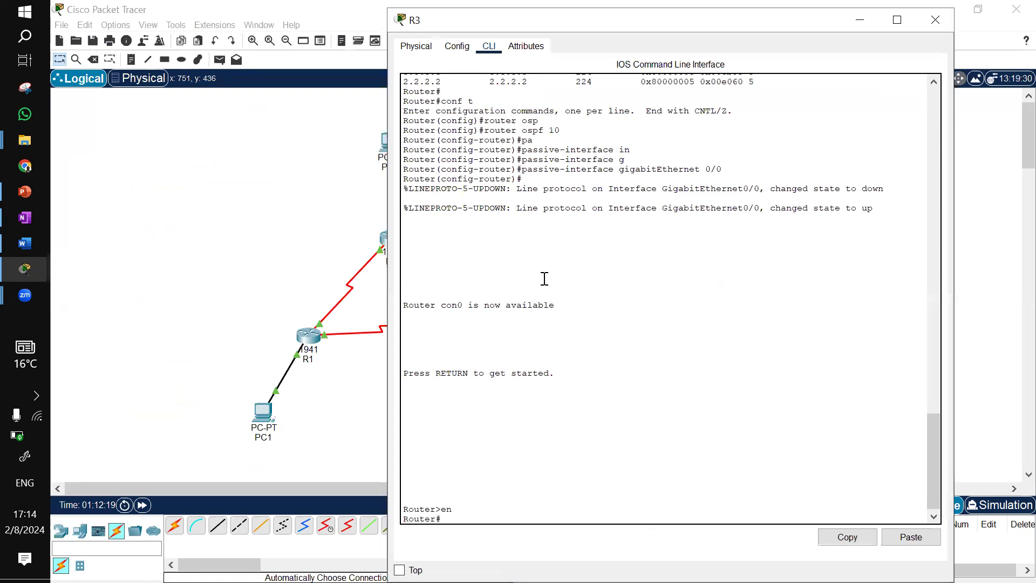
{"action": "type", "text": "conf t"}
{"action": "key", "text": "Return"}
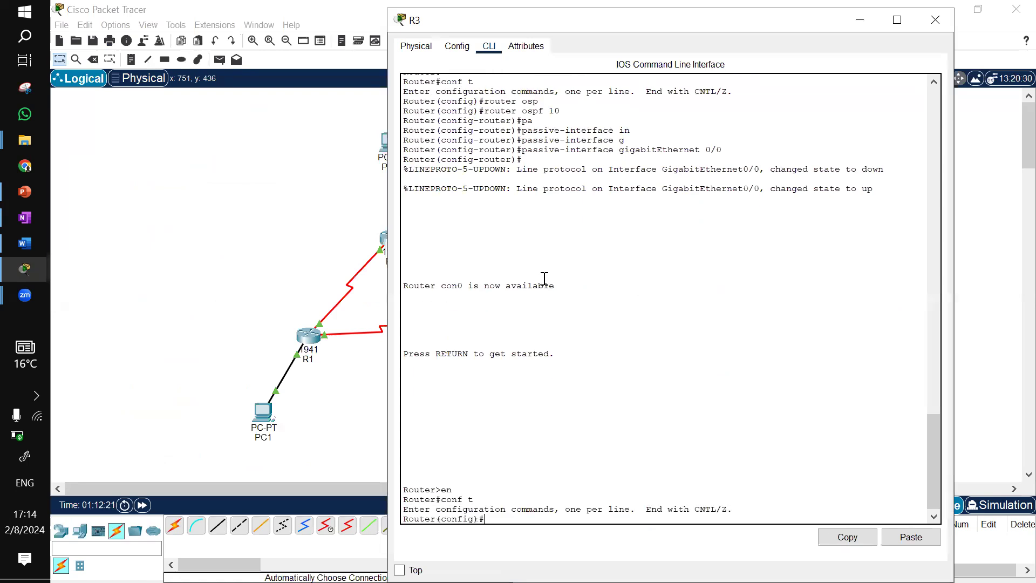
{"action": "type", "text": "int"}
{"action": "left_click", "coordinate": [221, 226]}
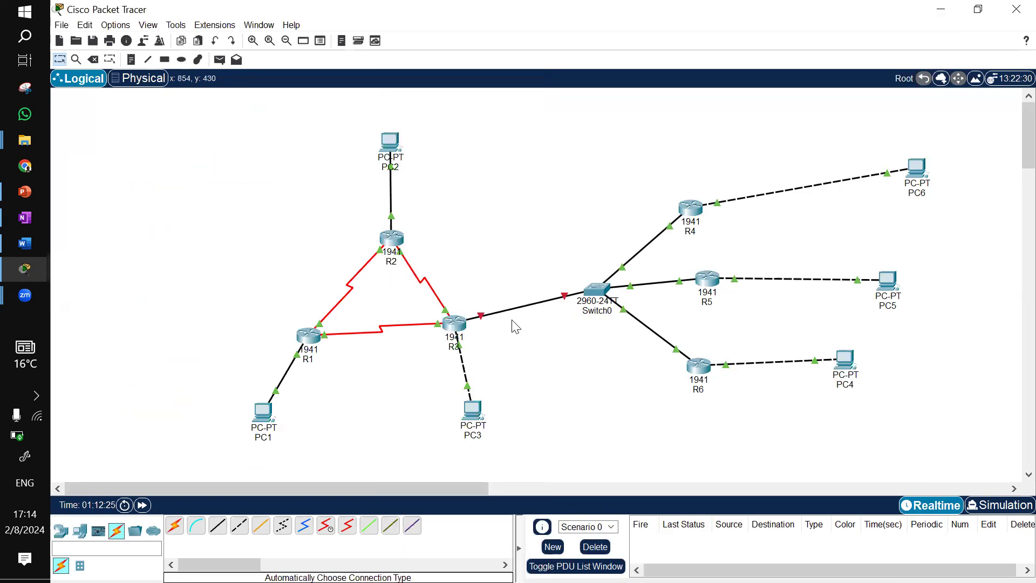
{"action": "mouse_move", "coordinate": [483, 324]}
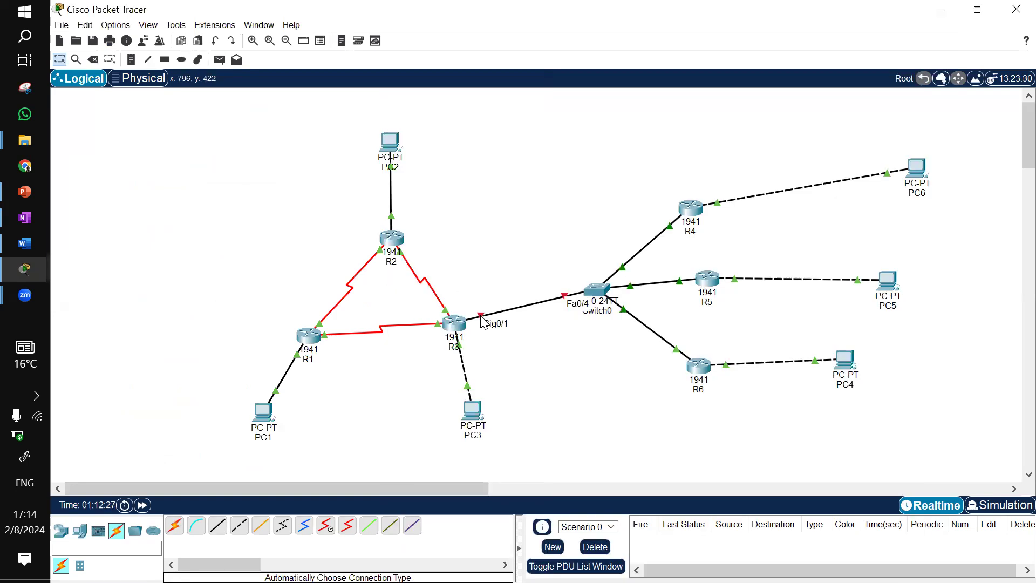
{"action": "left_click", "coordinate": [455, 325]}
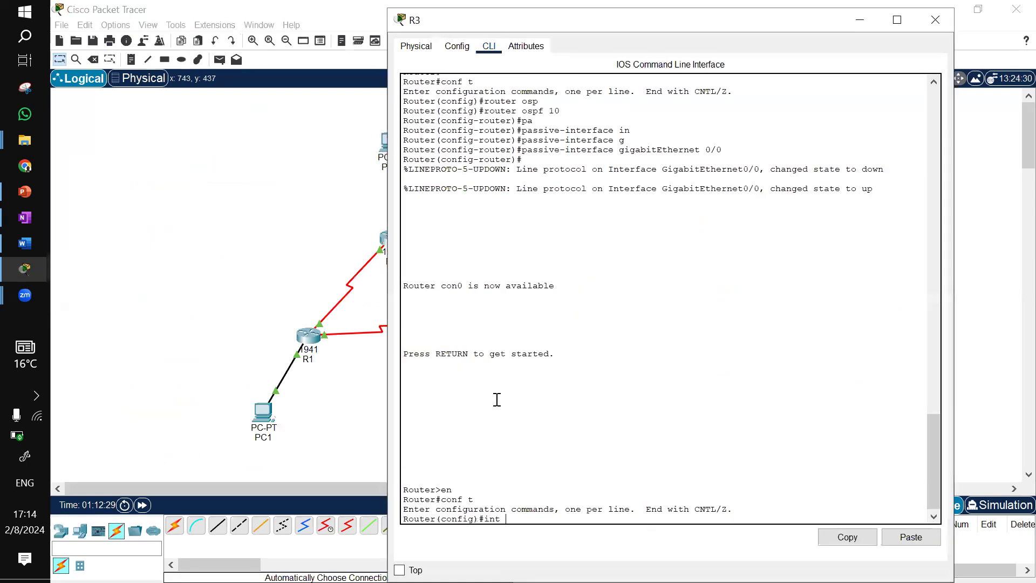
{"action": "key", "text": "Return"}
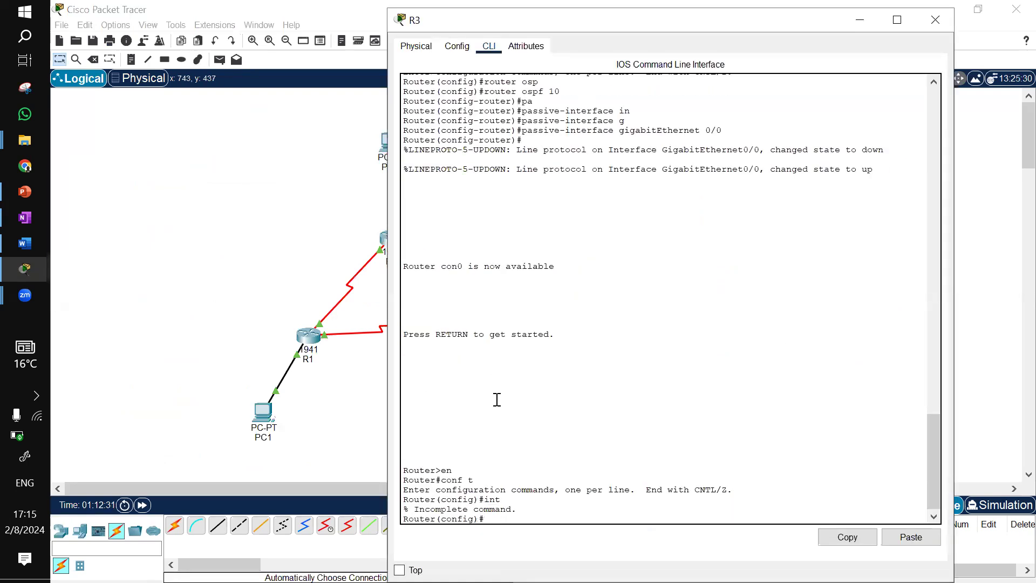
{"action": "type", "text": "int g0/1"}
{"action": "key", "text": "Return"}
{"action": "type", "text": "ip add"}
{"action": "key", "text": "Tab"}
{"action": "type", "text": "192.168.70.4 255.255.255.0"}
{"action": "key", "text": "Return"}
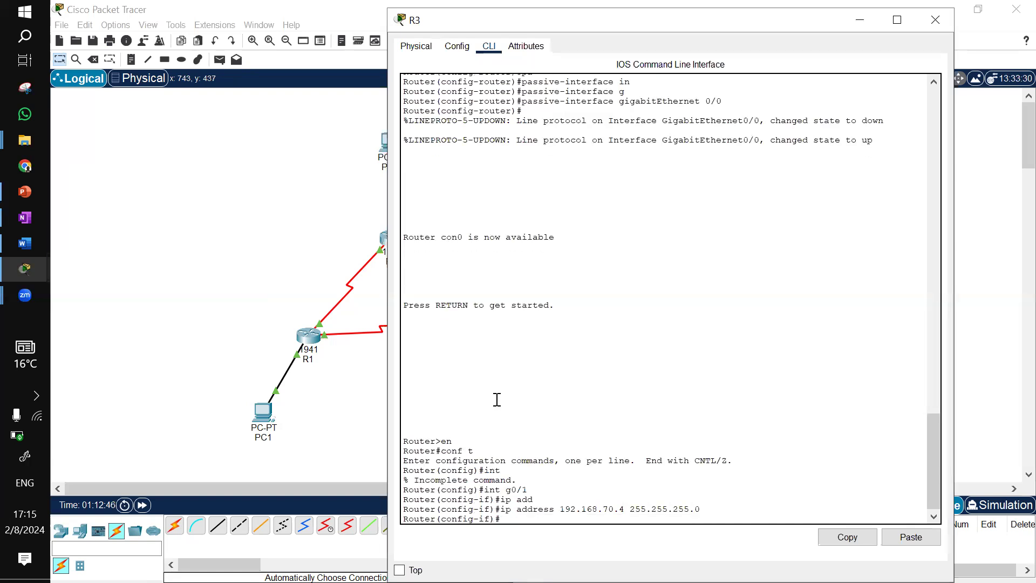
{"action": "key", "text": "Return"}
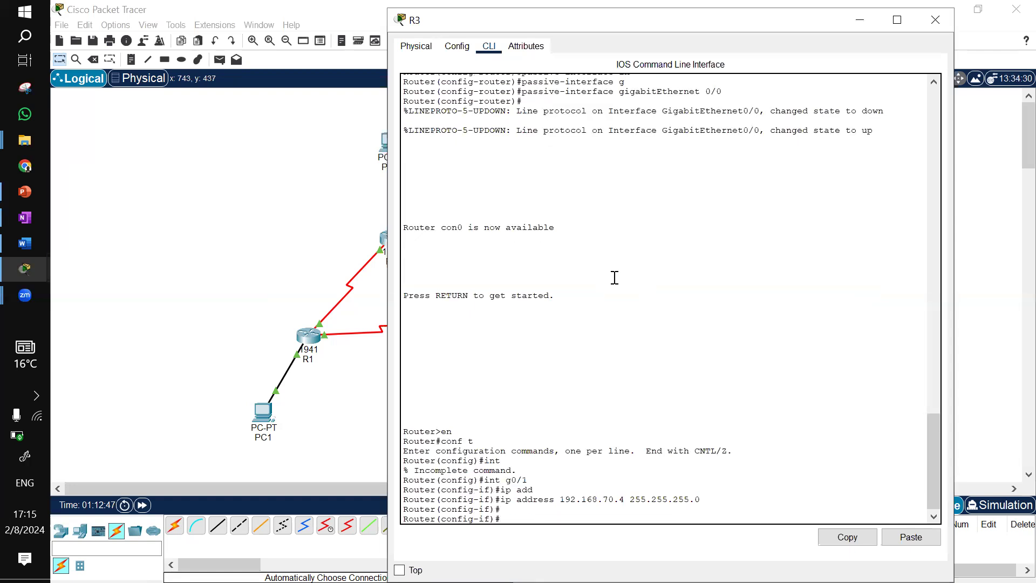
{"action": "type", "text": "no shut"}
{"action": "key", "text": "Return"}
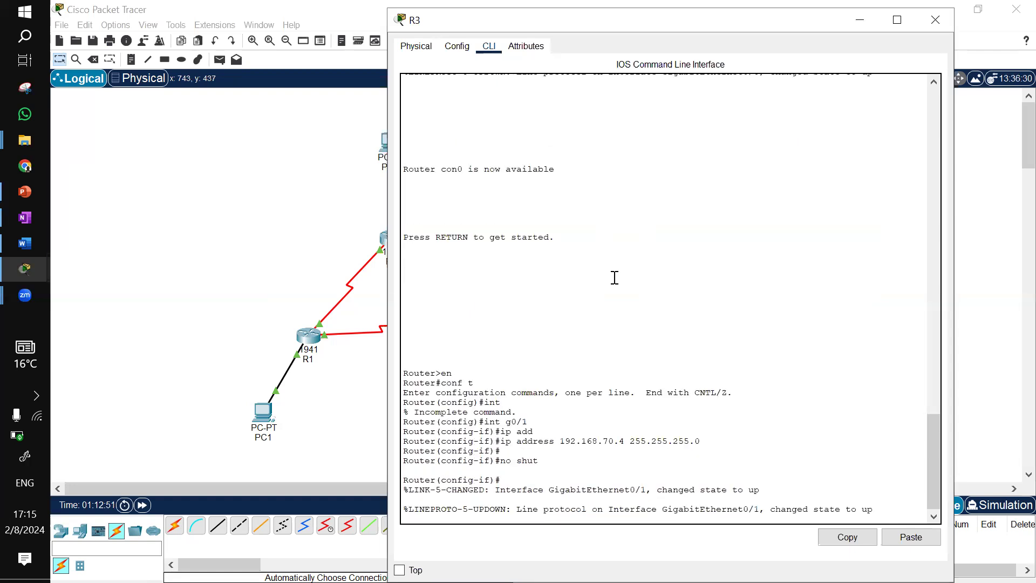
Close R3's window, open PC6's IP Configuration, and start entering its IPv4 address beginning with 192
{"action": "left_click", "coordinate": [935, 20]}
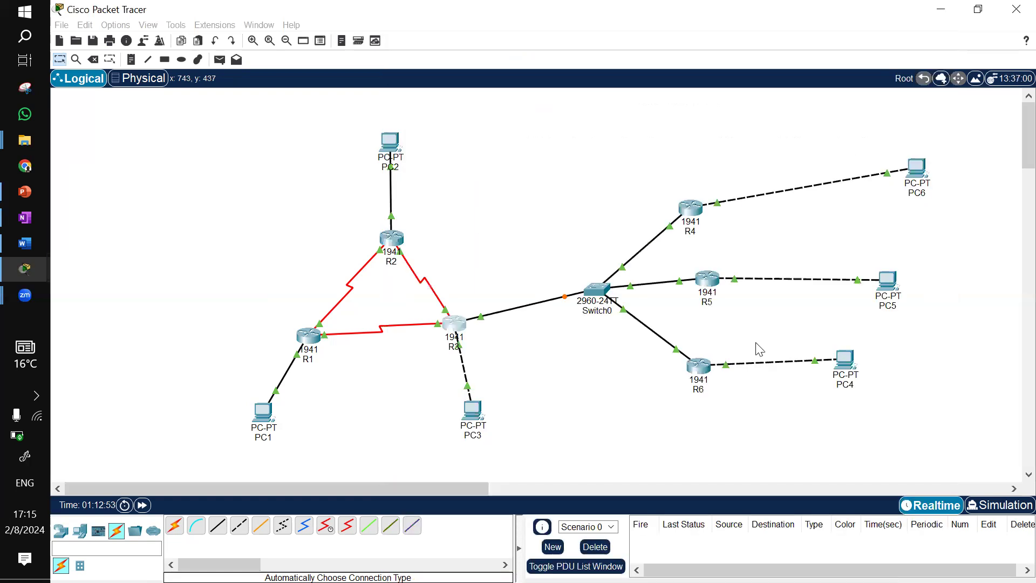
{"action": "left_click", "coordinate": [920, 178]}
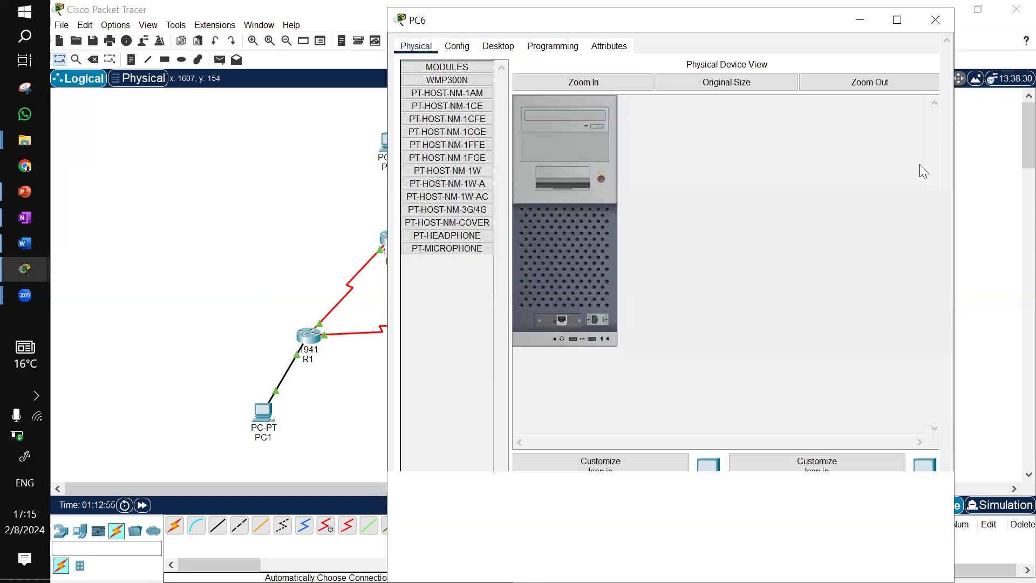
{"action": "left_click", "coordinate": [497, 46]}
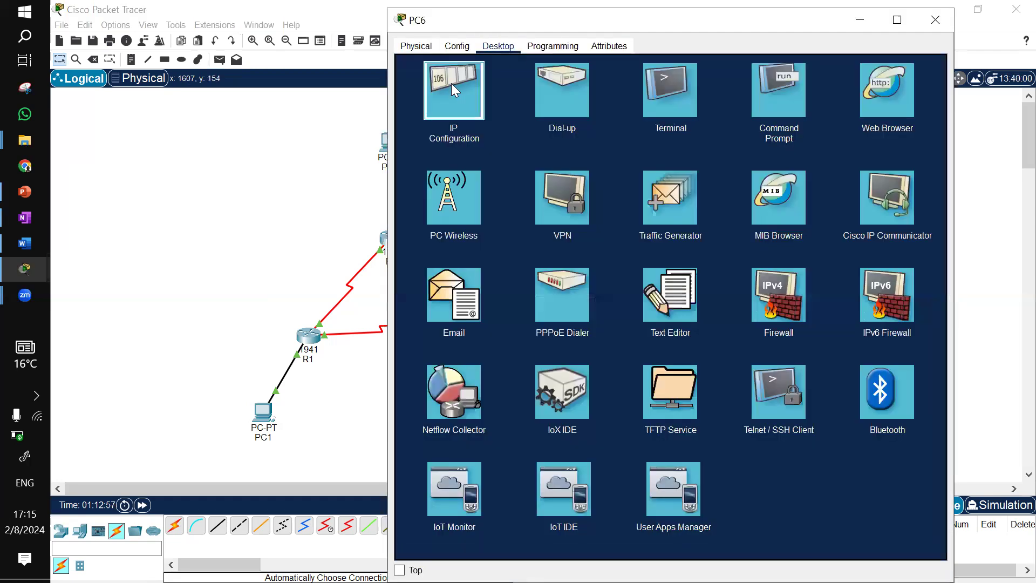
{"action": "left_click", "coordinate": [453, 86]}
{"action": "left_click", "coordinate": [607, 134]}
{"action": "type", "text": "1"}
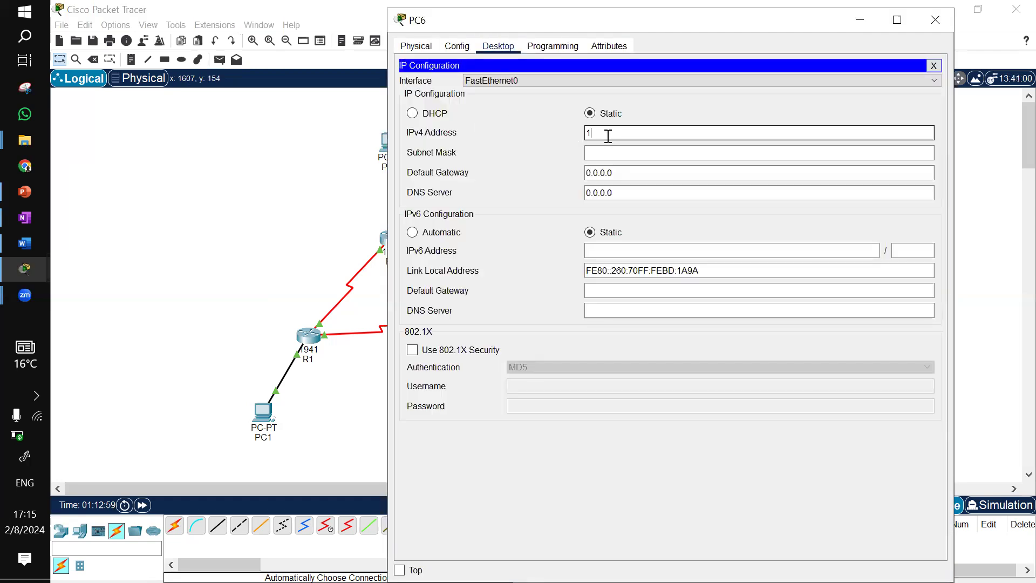
{"action": "type", "text": "92."}
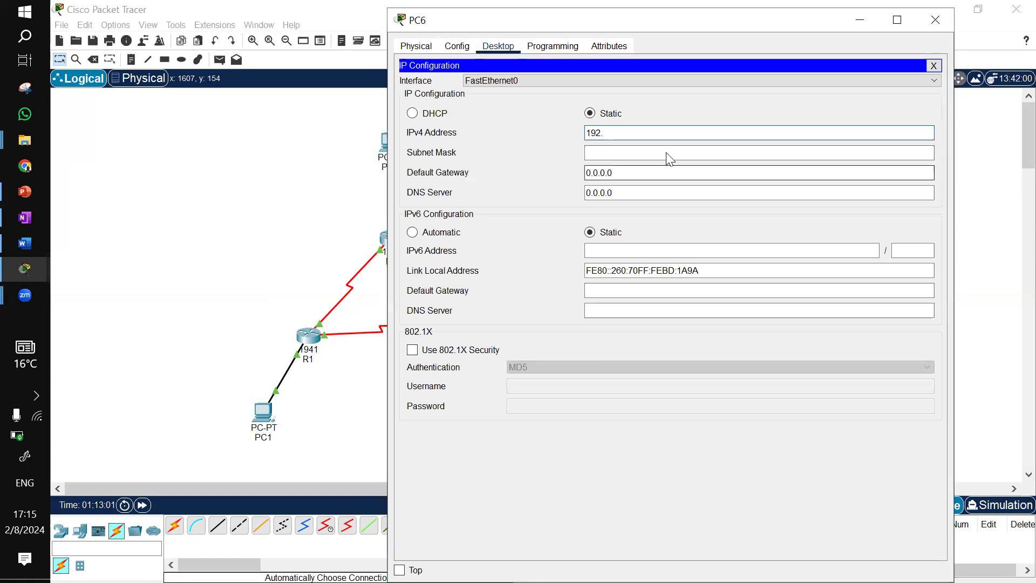
Restore PC6's configuration window and choose to wait for the program to respond
{"action": "key", "text": "Escape"}
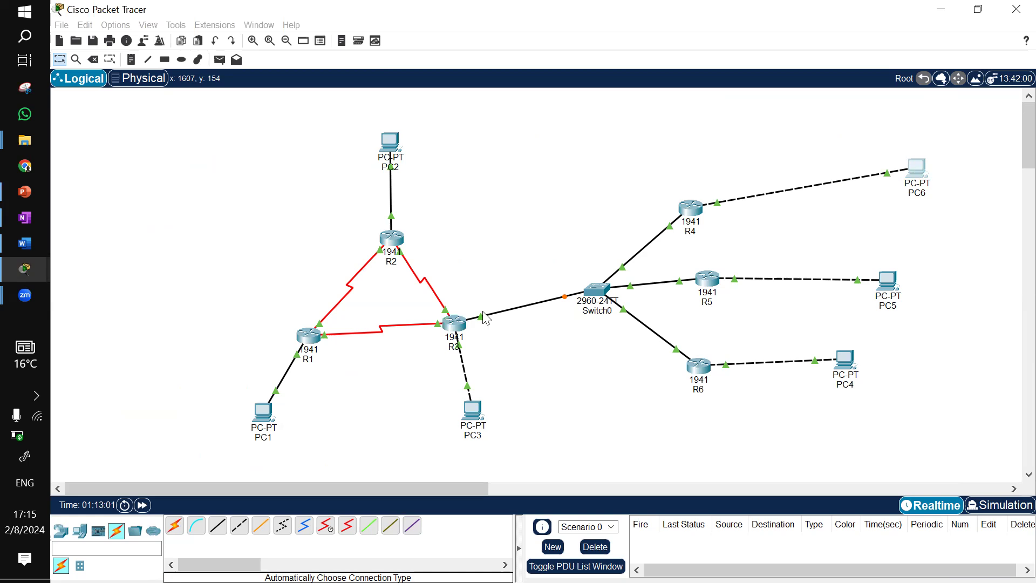
{"action": "mouse_move", "coordinate": [19, 278]}
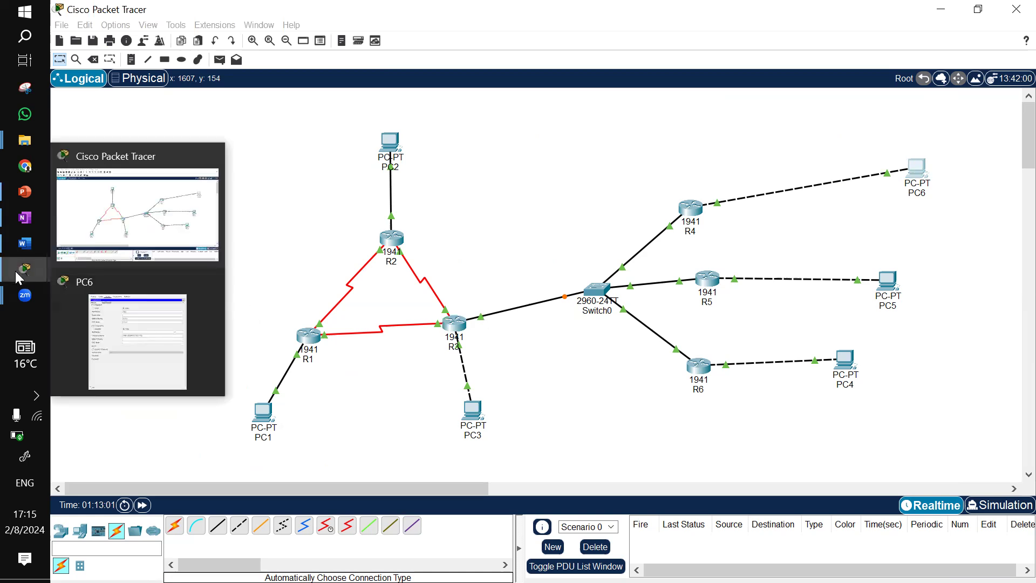
{"action": "left_click", "coordinate": [111, 299]}
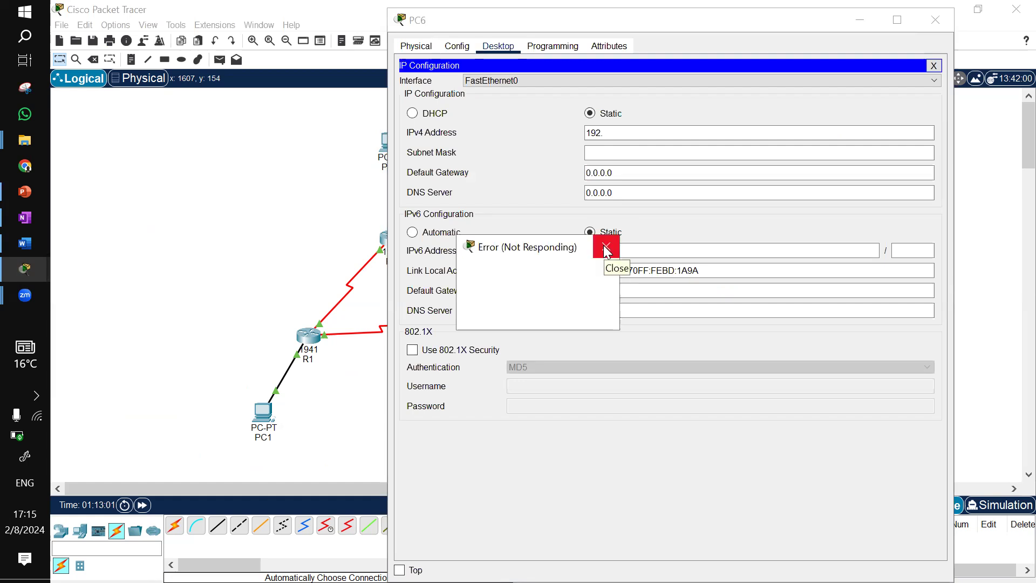
{"action": "left_click", "coordinate": [606, 247]}
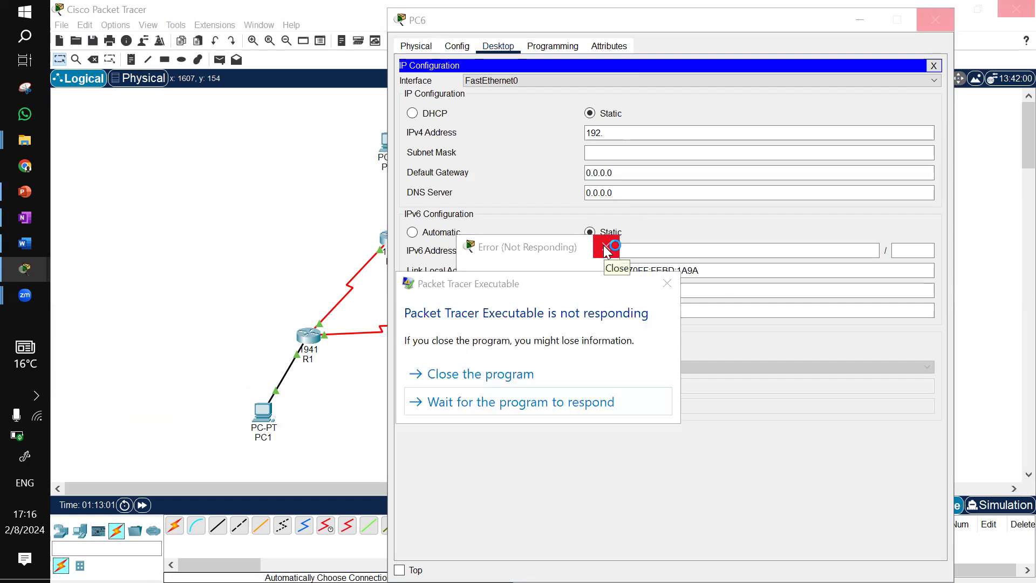
{"action": "left_click", "coordinate": [495, 404]}
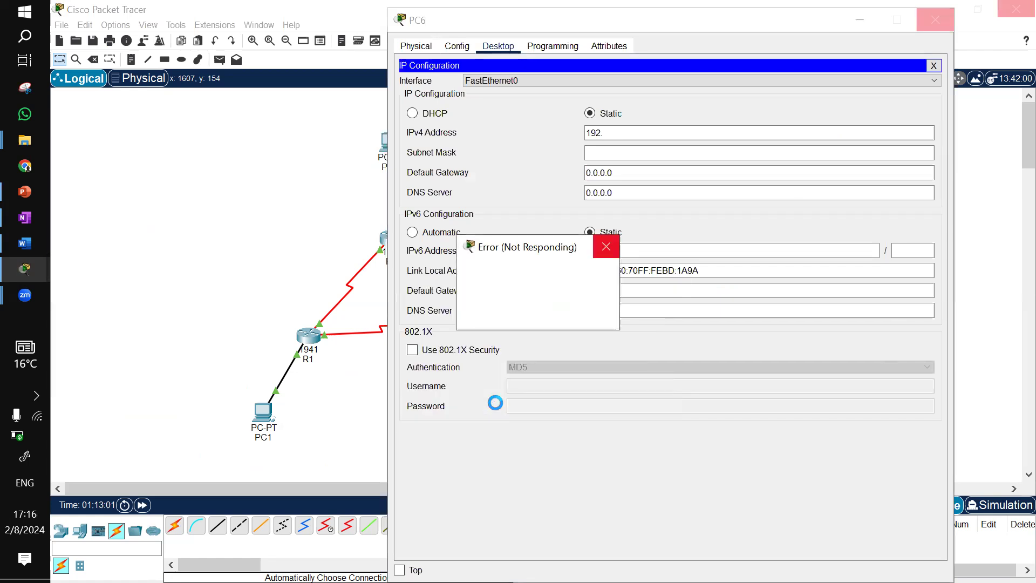
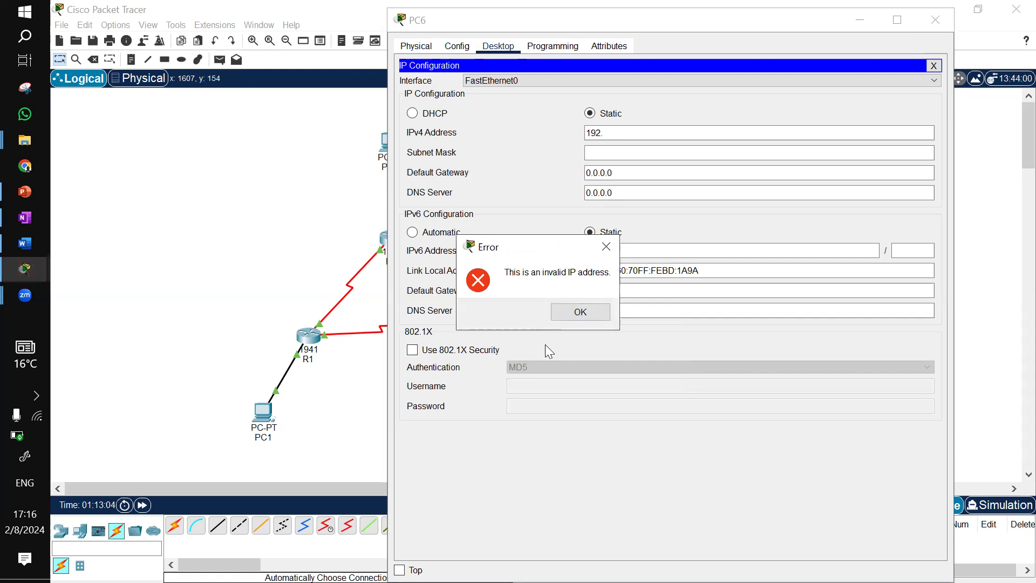
Configure PC6 with IPv4 address 192.168.40.10, subnet mask 255.255.255.0 and default gateway 192.168.40.1
{"action": "left_click", "coordinate": [577, 310]}
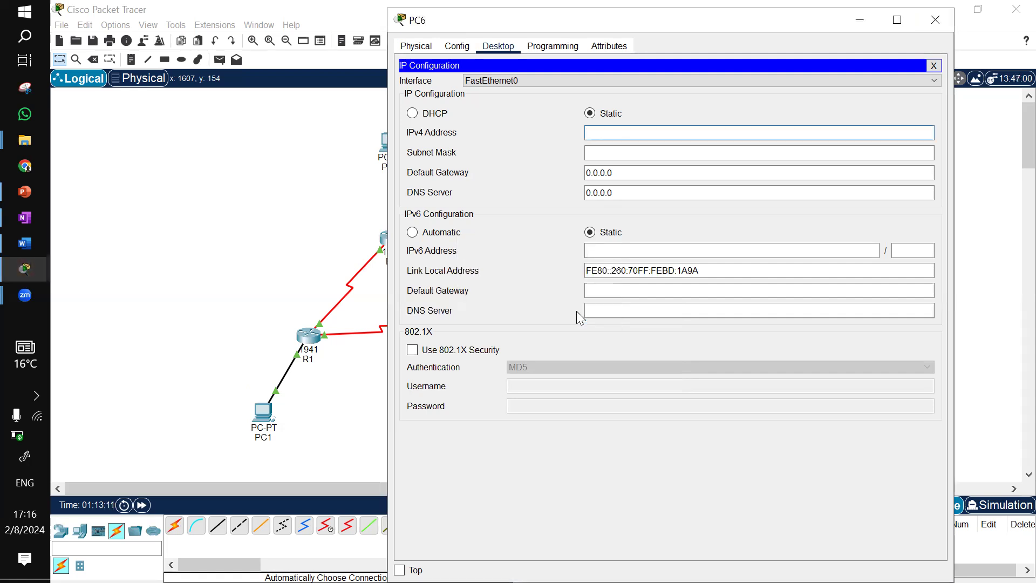
{"action": "type", "text": "192.168"}
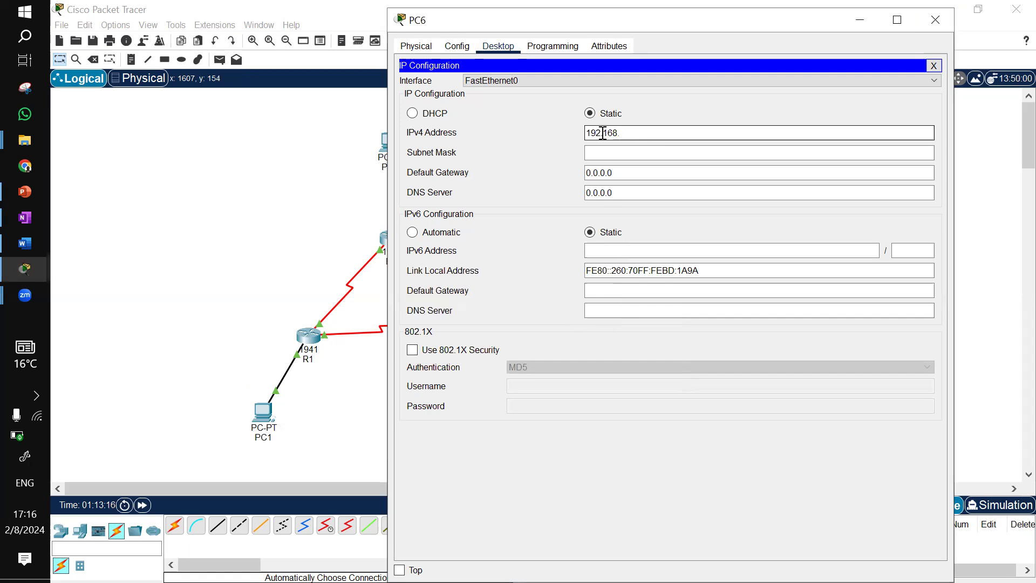
{"action": "type", "text": ".40.10"}
{"action": "left_click", "coordinate": [604, 155]}
{"action": "left_click", "coordinate": [606, 173]}
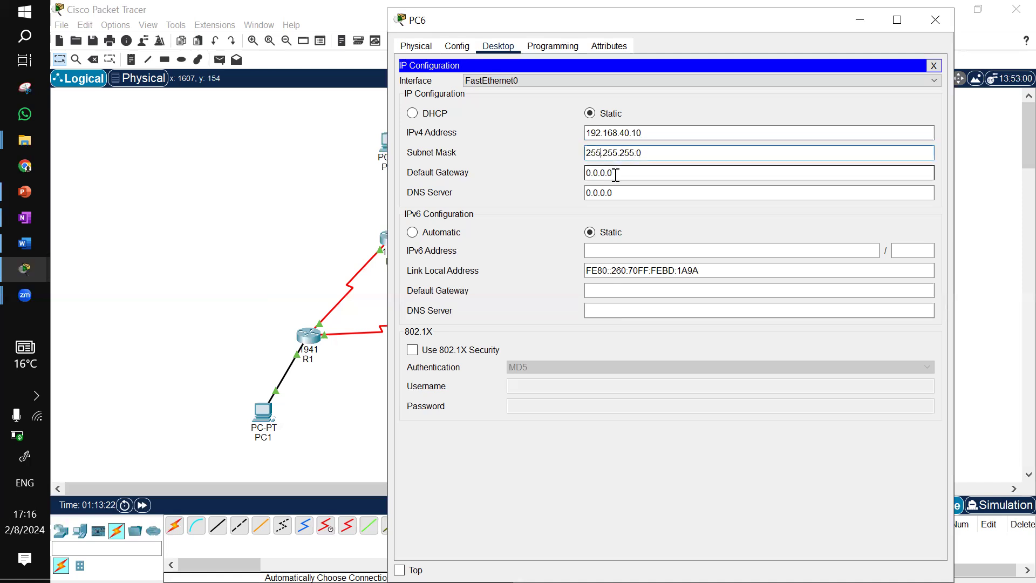
{"action": "key", "text": "ctrl+a"}
{"action": "type", "text": "19"}
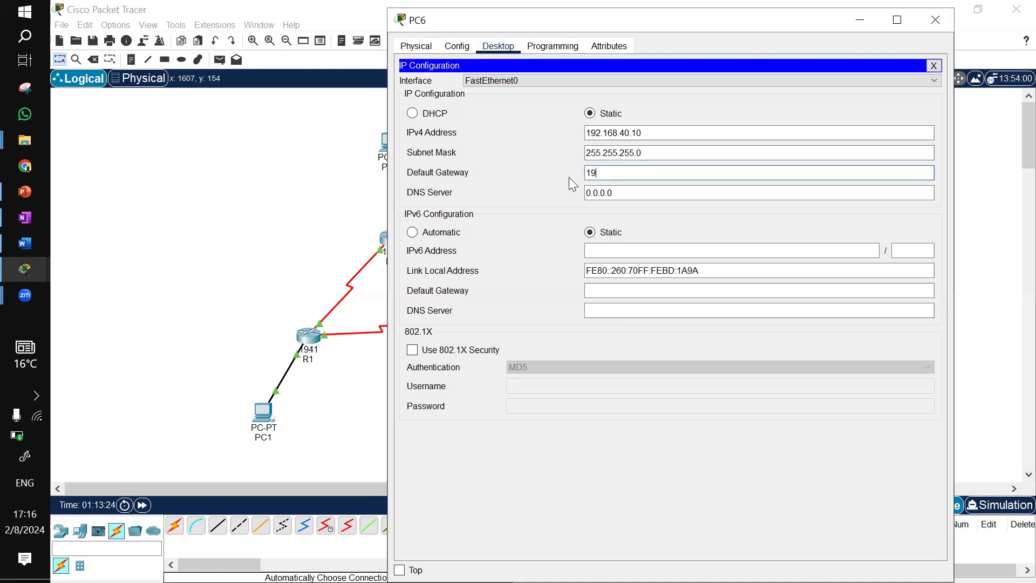
{"action": "type", "text": "2.168.40.1"}
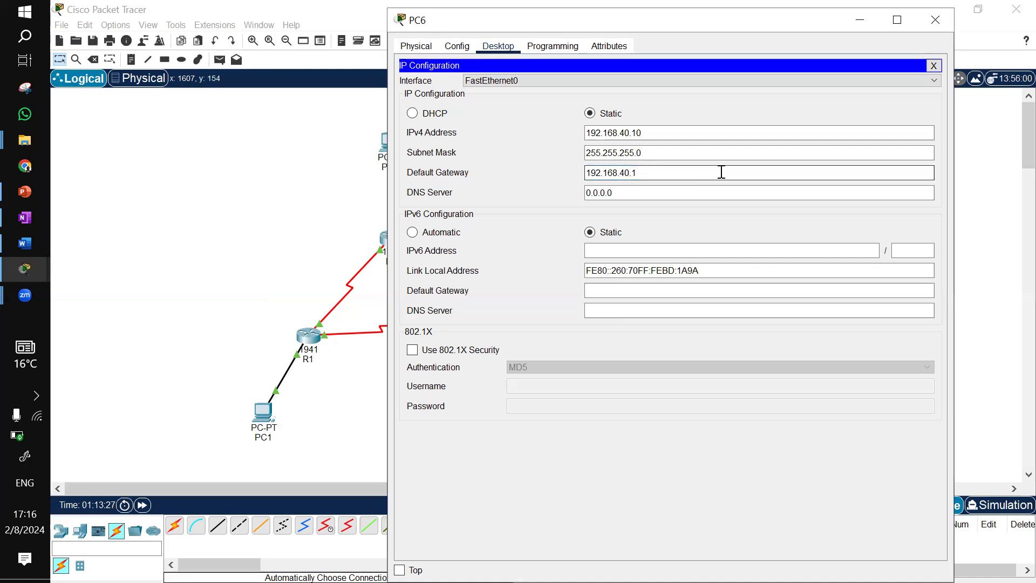
{"action": "left_click", "coordinate": [935, 22]}
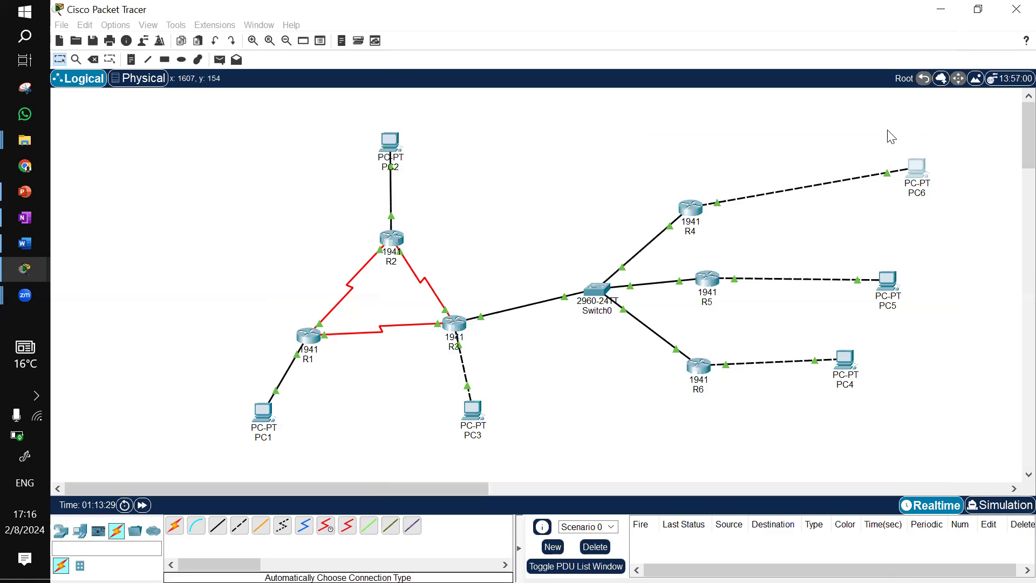
Configure PC5 with IPv4 address 192.168.50.10, subnet mask 255.255.255.0 and default gateway 192.168.50.1
{"action": "left_click", "coordinate": [889, 280]}
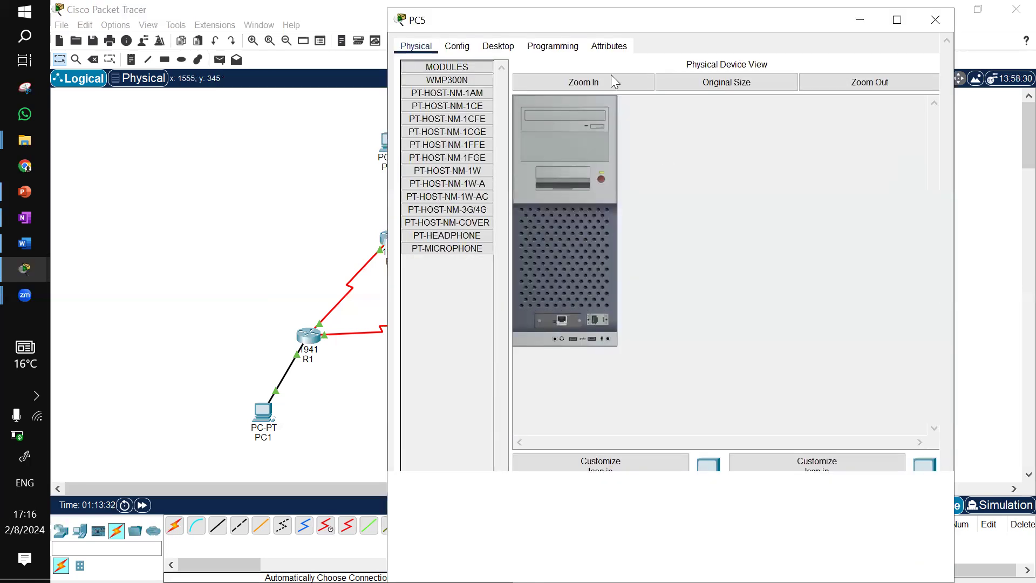
{"action": "left_click", "coordinate": [507, 46]}
{"action": "left_click", "coordinate": [465, 91]}
{"action": "left_click", "coordinate": [601, 133]}
{"action": "type", "text": "192.168."}
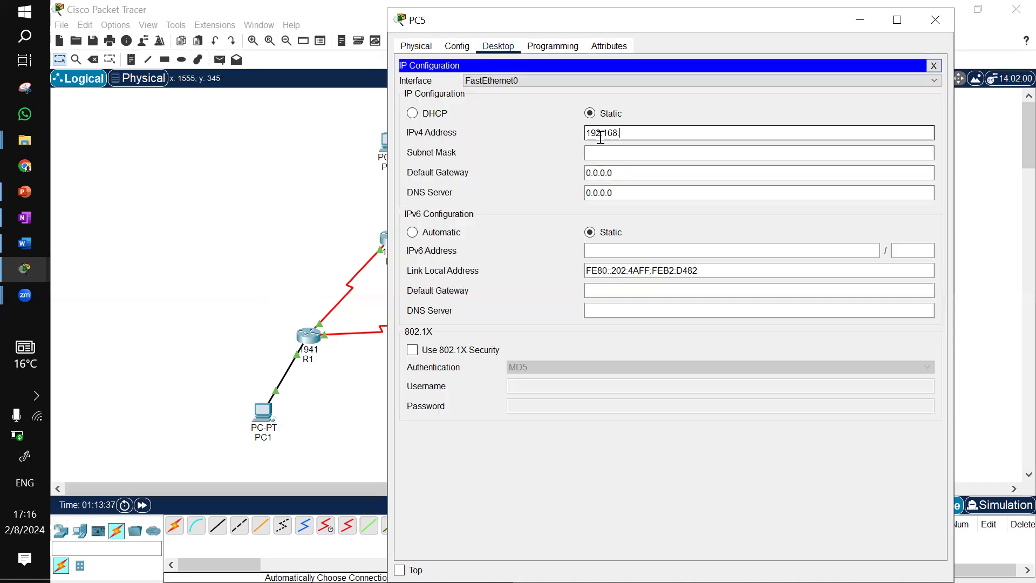
{"action": "type", "text": "50.10"}
{"action": "left_click", "coordinate": [610, 152]}
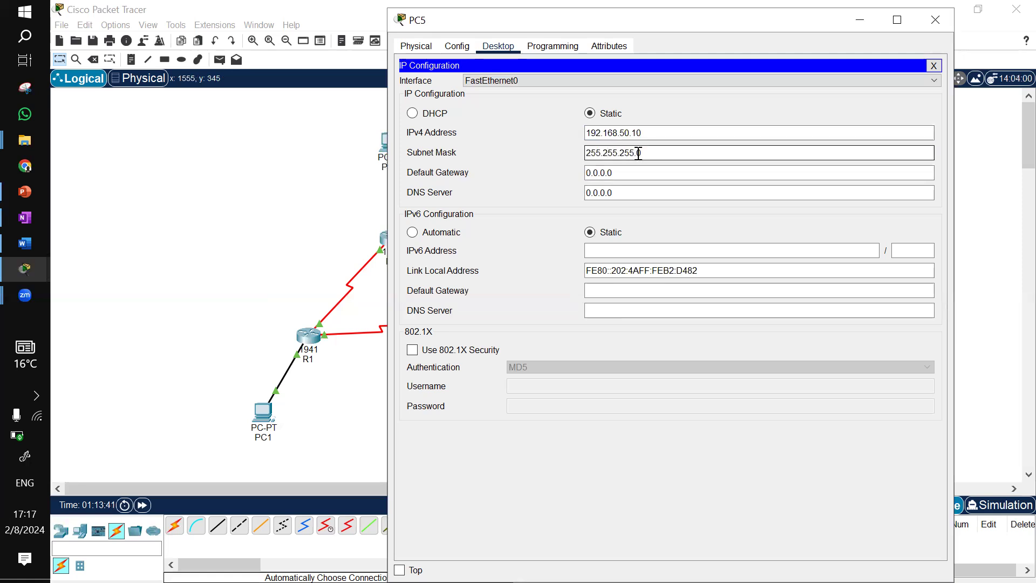
{"action": "left_click_drag", "start_coordinate": [657, 134], "coordinate": [538, 143]}
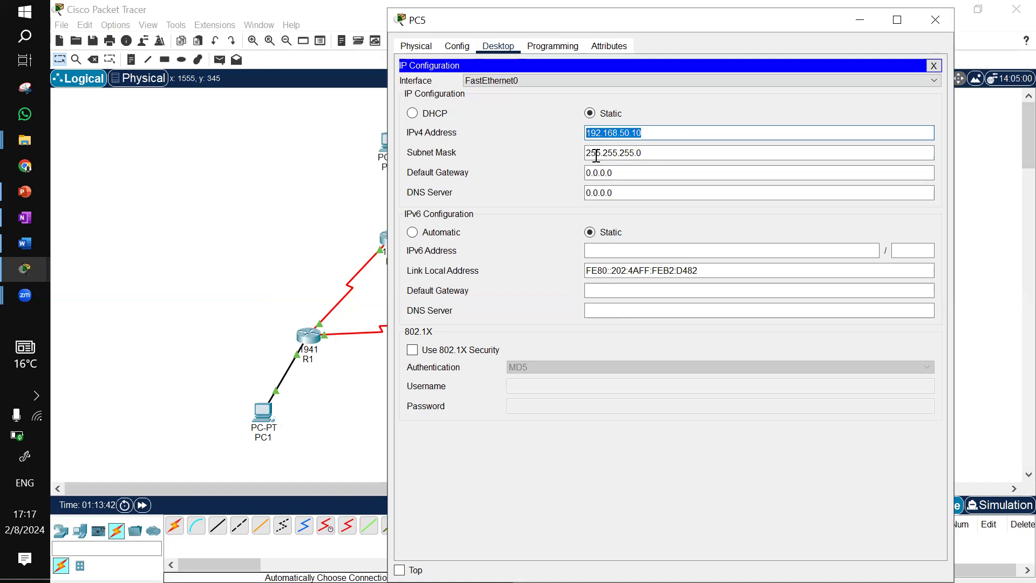
{"action": "left_click_drag", "start_coordinate": [620, 169], "coordinate": [551, 171]}
{"action": "type", "text": "192.168.50.10"}
{"action": "key", "text": "BackSpace"}
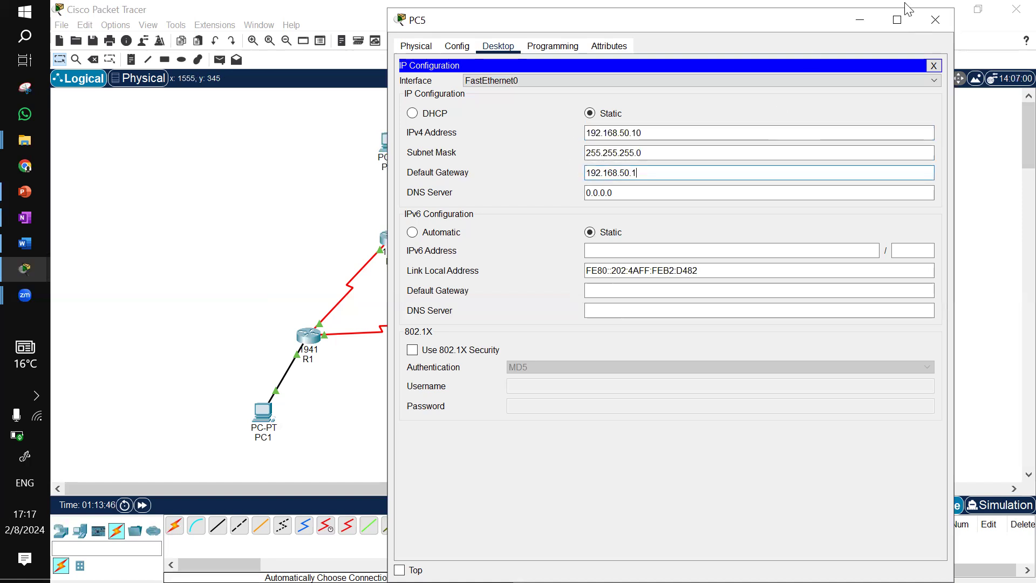
{"action": "left_click", "coordinate": [936, 20]}
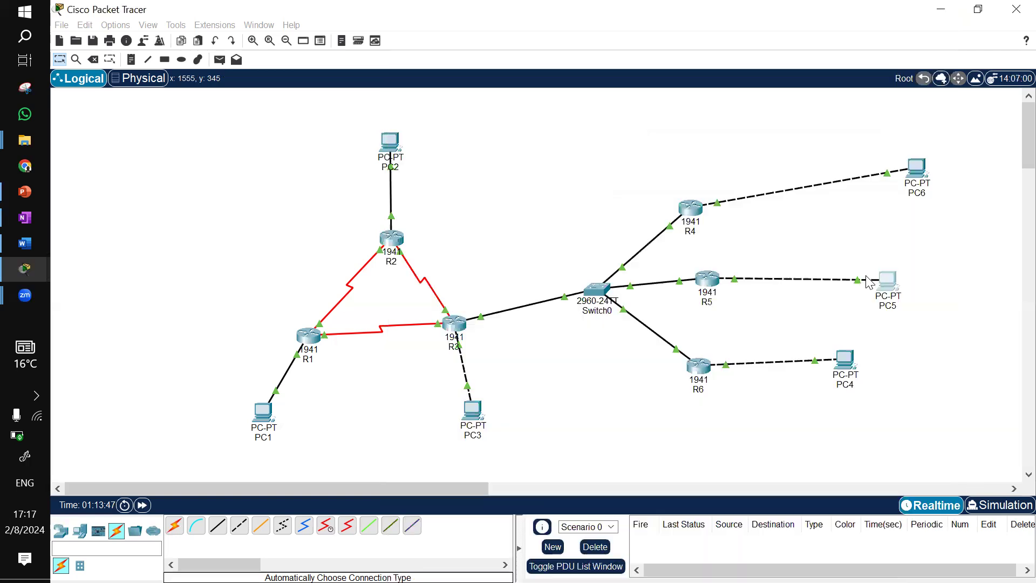
Configure PC4 with IPv4 address 192.168.60.10, subnet mask 255.255.255.0 and default gateway 192.168.60.1
{"action": "left_click", "coordinate": [850, 372]}
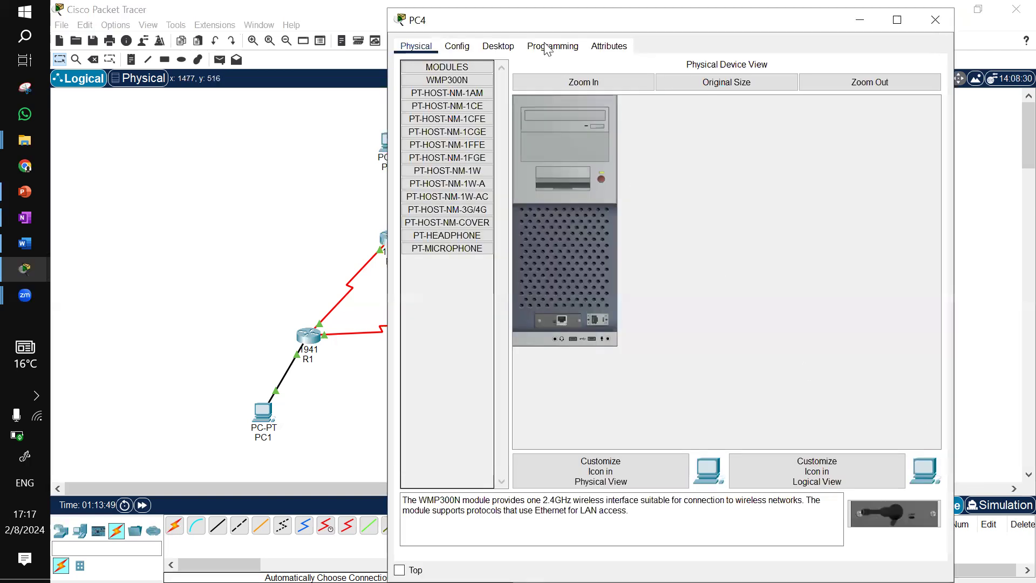
{"action": "left_click", "coordinate": [497, 46]}
{"action": "left_click", "coordinate": [446, 108]}
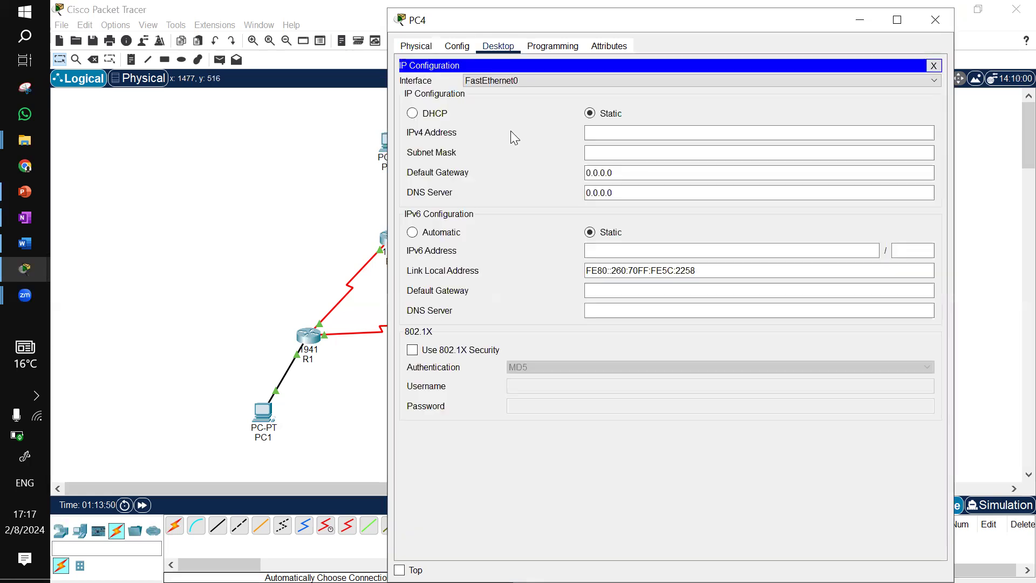
{"action": "left_click", "coordinate": [635, 132]}
{"action": "type", "text": "192.168.50.10"}
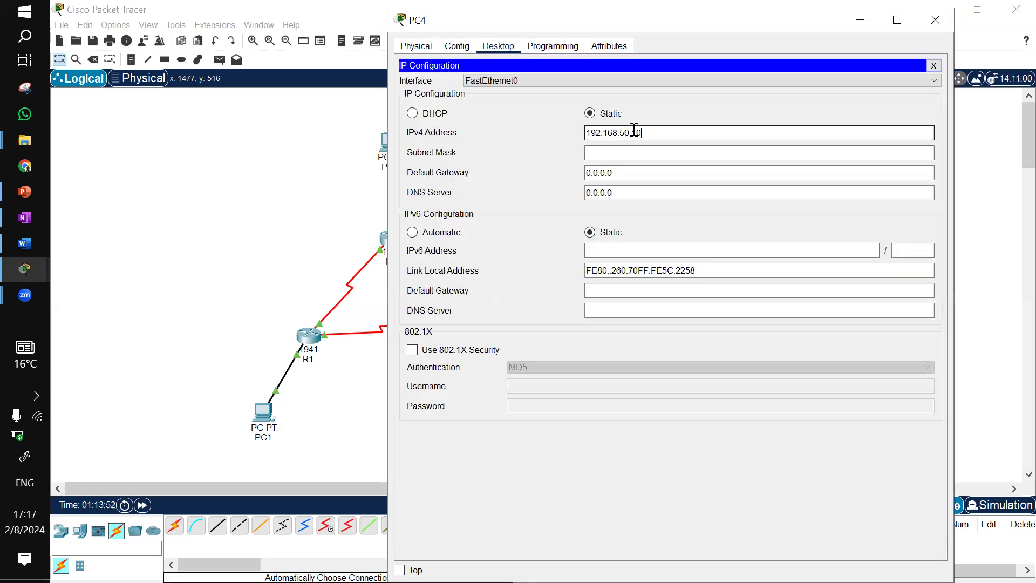
{"action": "left_click", "coordinate": [627, 135]}
{"action": "key", "text": "BackSpace"}
{"action": "key", "text": "BackSpace"}
{"action": "type", "text": "60"}
{"action": "left_click", "coordinate": [615, 158]}
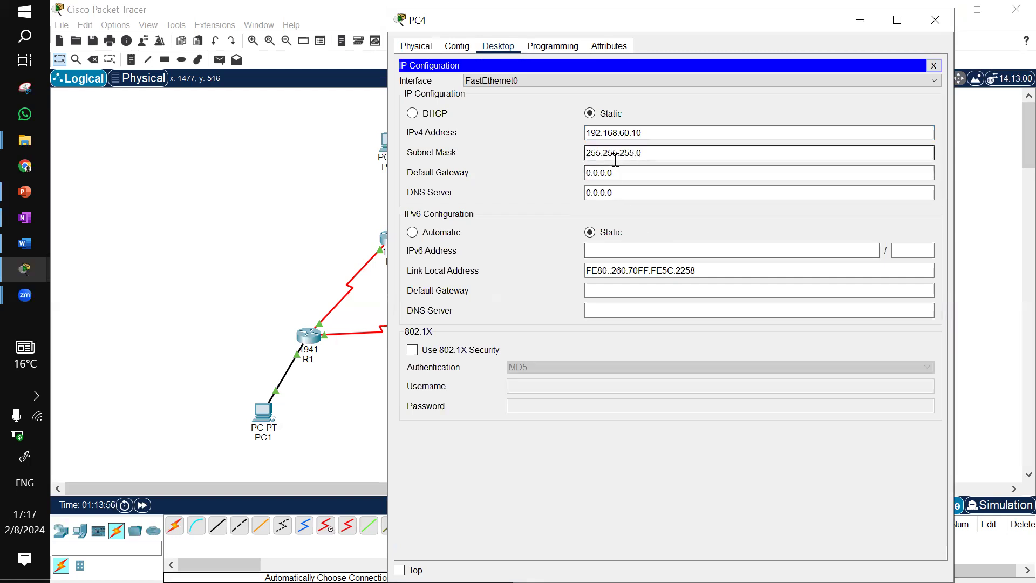
{"action": "left_click_drag", "start_coordinate": [624, 176], "coordinate": [551, 181]}
{"action": "type", "text": "192.168.50.10"}
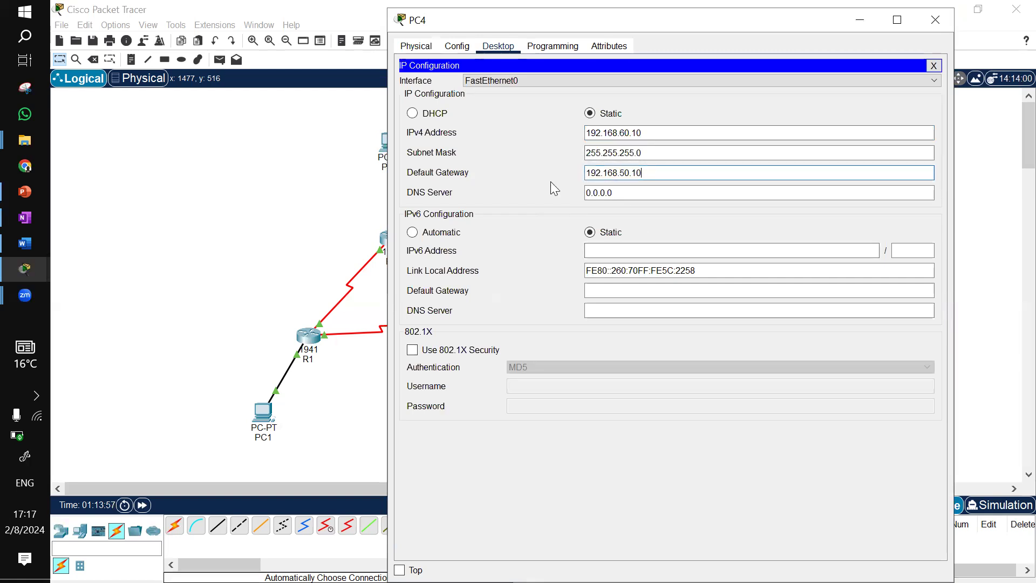
{"action": "left_click", "coordinate": [653, 172]}
{"action": "key", "text": "BackSpace"}
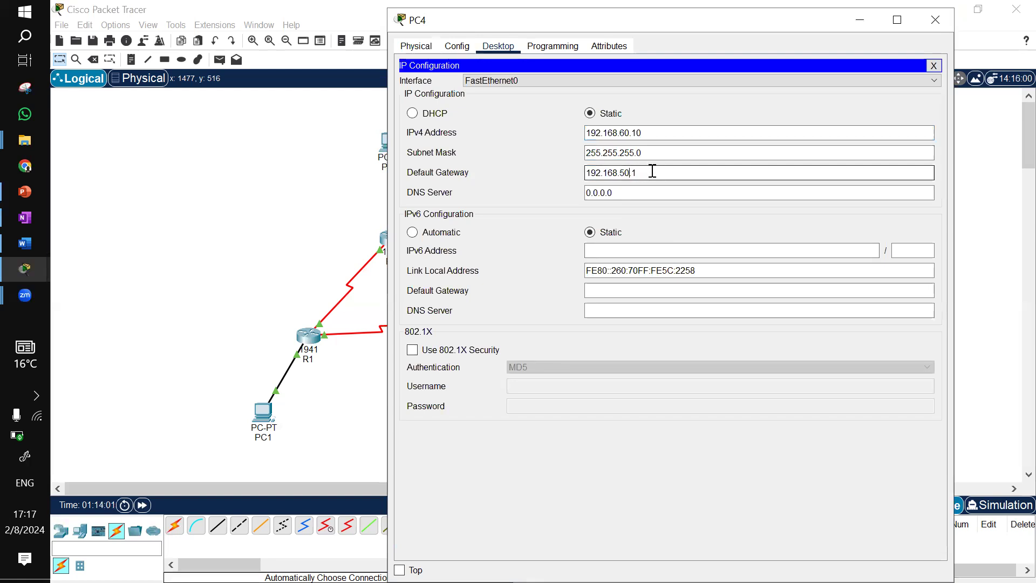
{"action": "key", "text": "BackSpace"}
{"action": "type", "text": "6"}
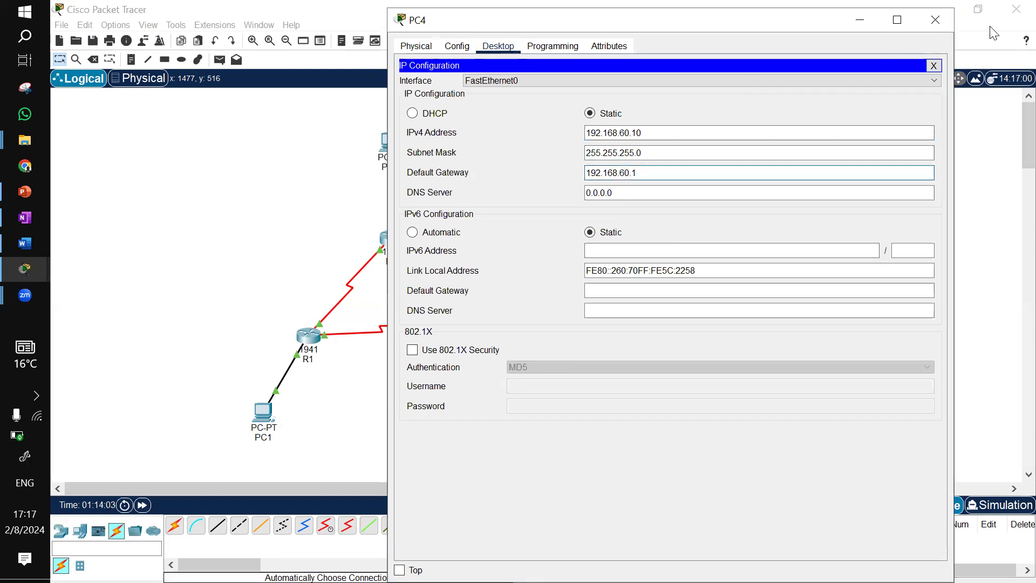
{"action": "left_click", "coordinate": [938, 22]}
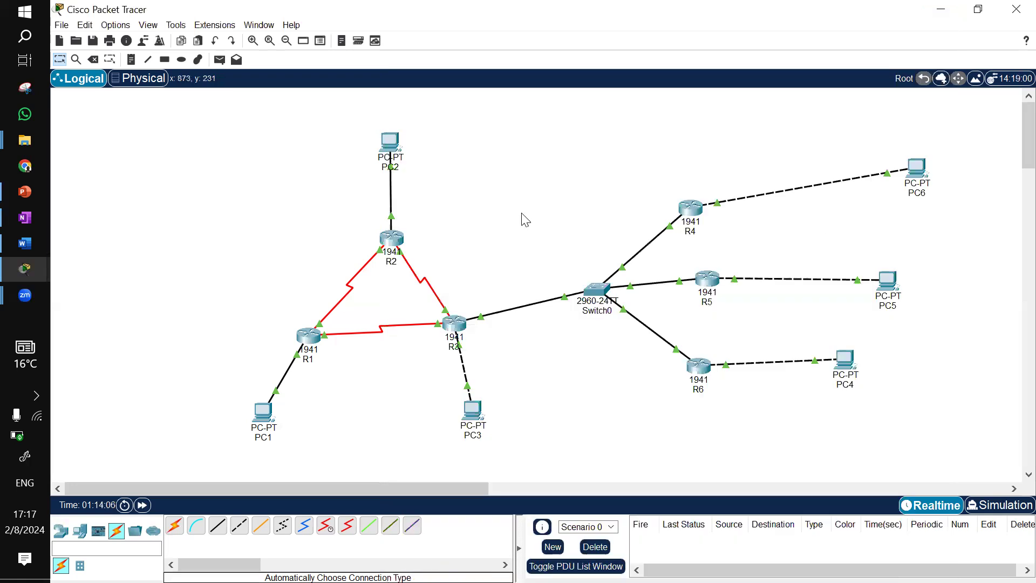
Check PC1's IP configuration, then ping PC6 at 192.168.40.10 from PC1's command prompt
{"action": "left_click", "coordinate": [264, 416]}
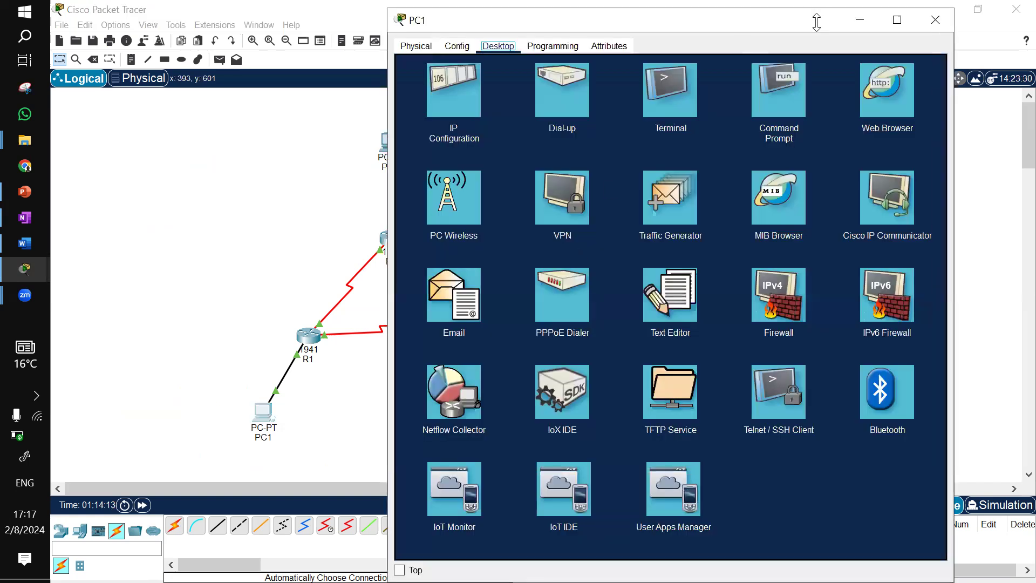
{"action": "left_click_drag", "start_coordinate": [825, 27], "coordinate": [800, 23]}
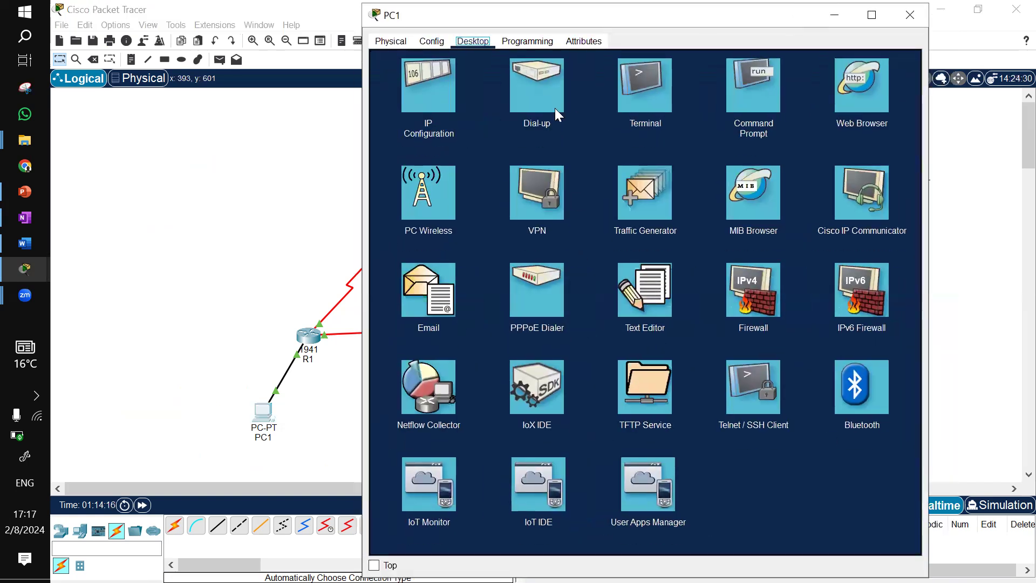
{"action": "left_click", "coordinate": [431, 84]}
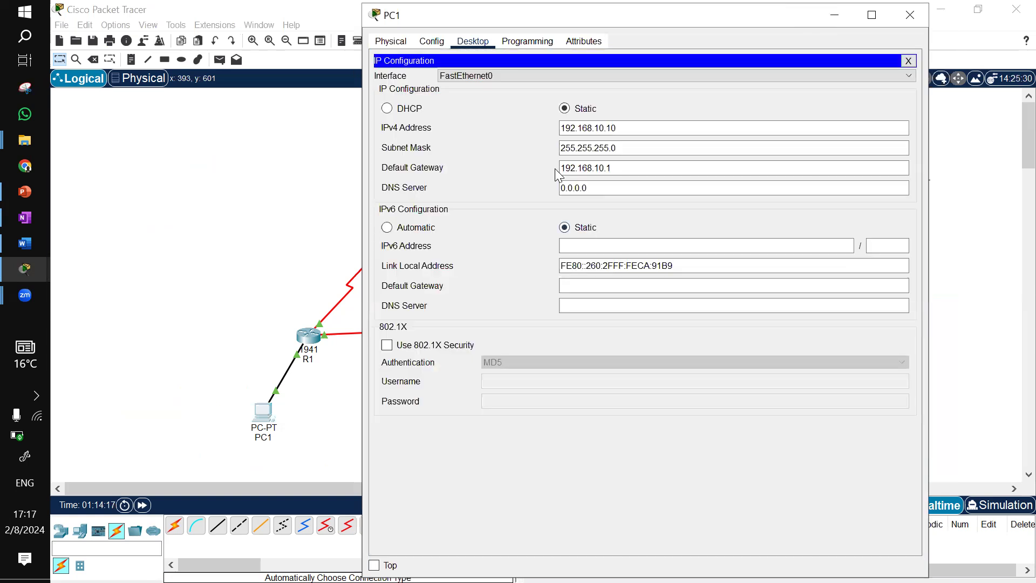
{"action": "left_click", "coordinate": [913, 64]}
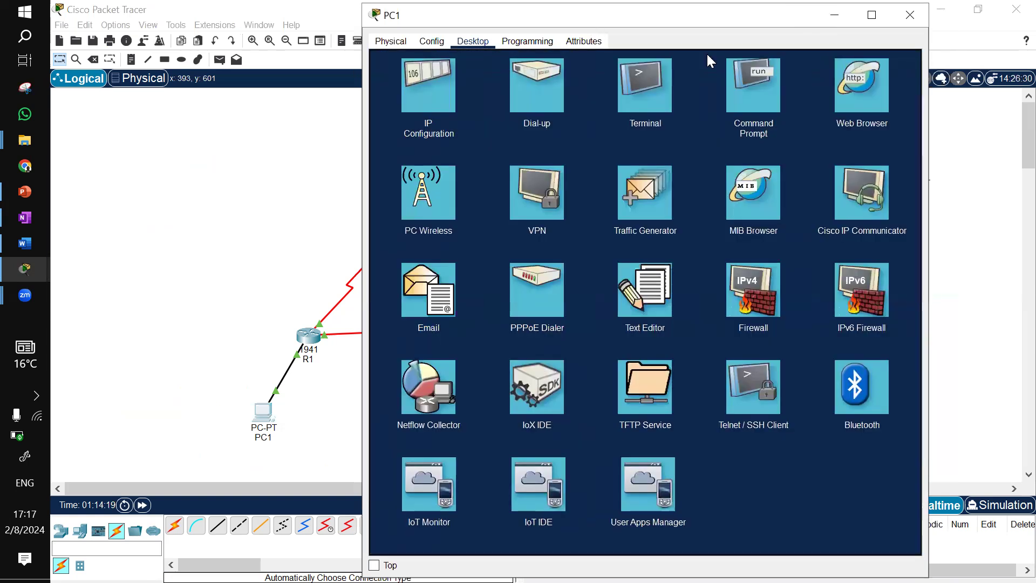
{"action": "left_click", "coordinate": [763, 100]}
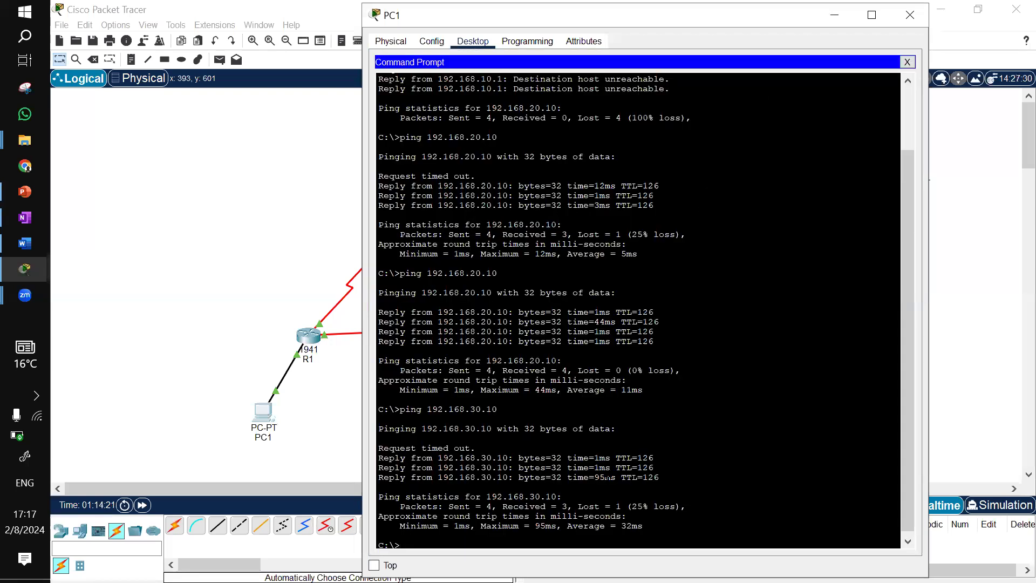
{"action": "type", "text": "pi"}
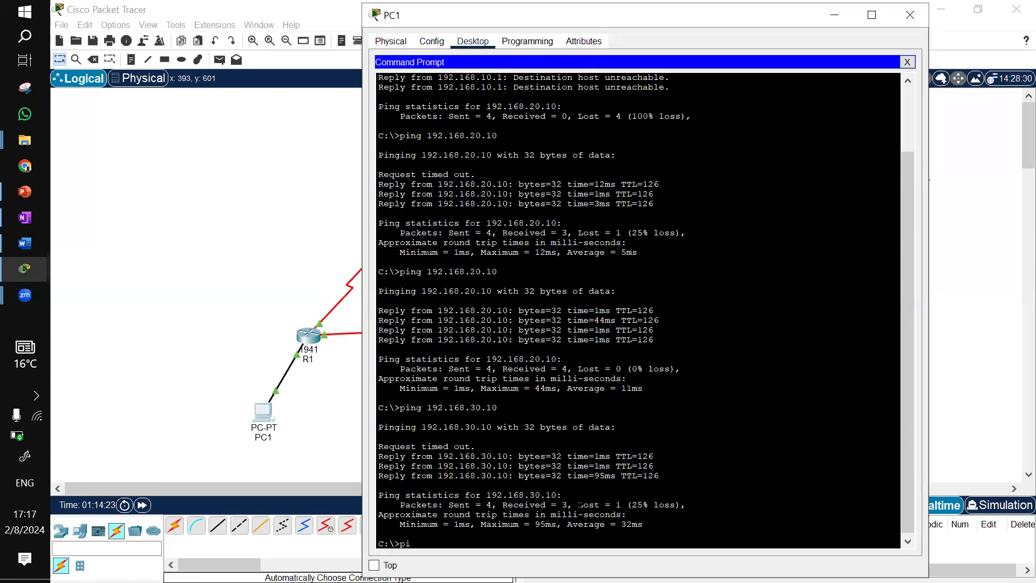
{"action": "type", "text": "ng 192.168.40.10"}
{"action": "left_click_drag", "start_coordinate": [749, 26], "coordinate": [559, 56]}
{"action": "left_click", "coordinate": [916, 176]}
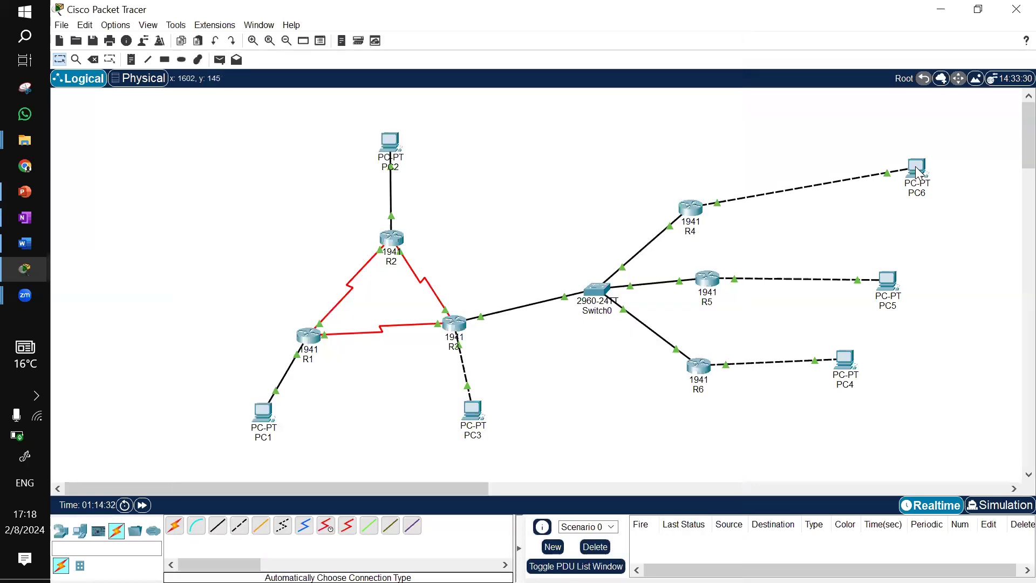
{"action": "mouse_move", "coordinate": [918, 171]}
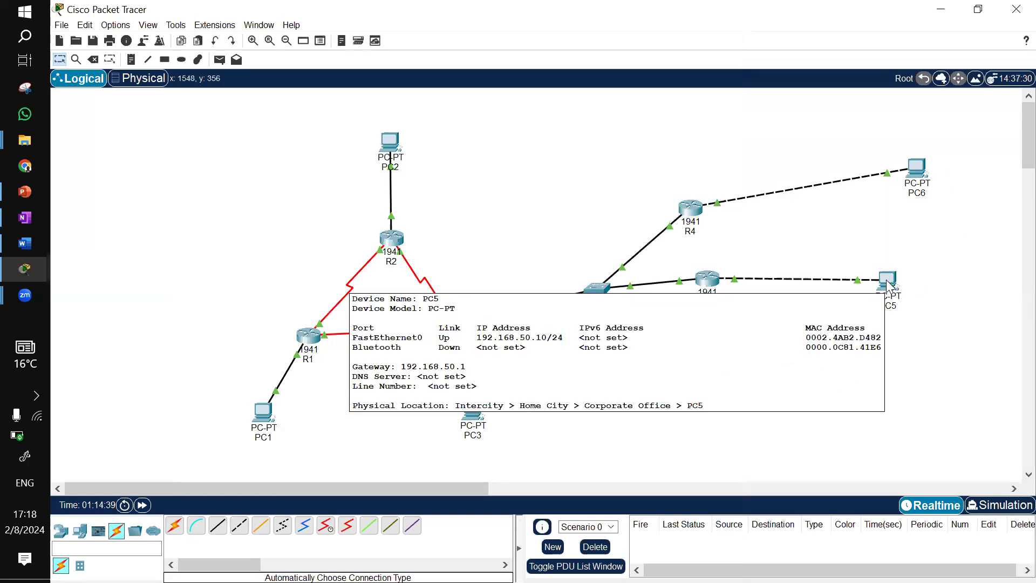
{"action": "left_click", "coordinate": [261, 414]}
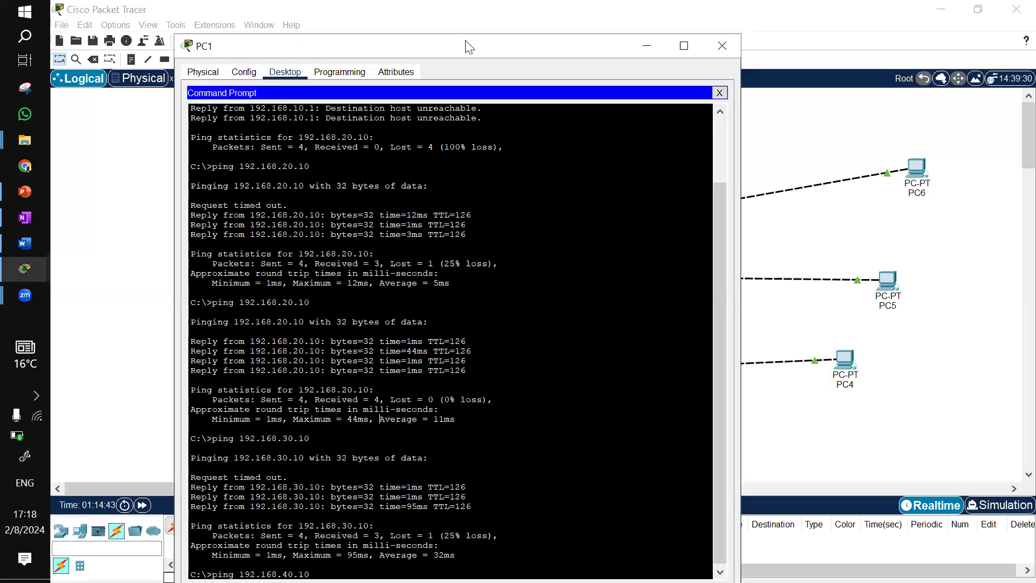
{"action": "left_click_drag", "start_coordinate": [474, 46], "coordinate": [560, 25]}
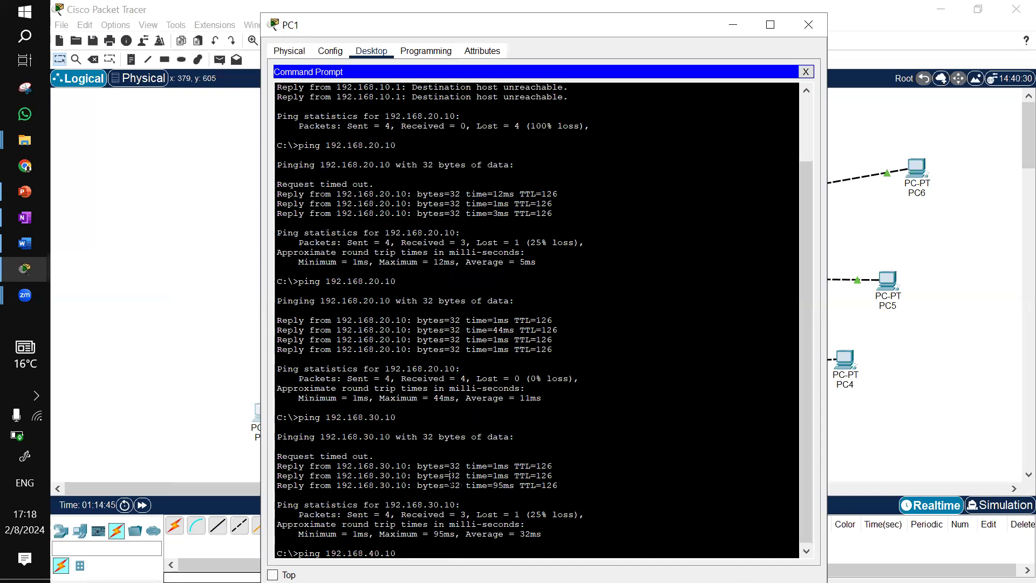
{"action": "key", "text": "Return"}
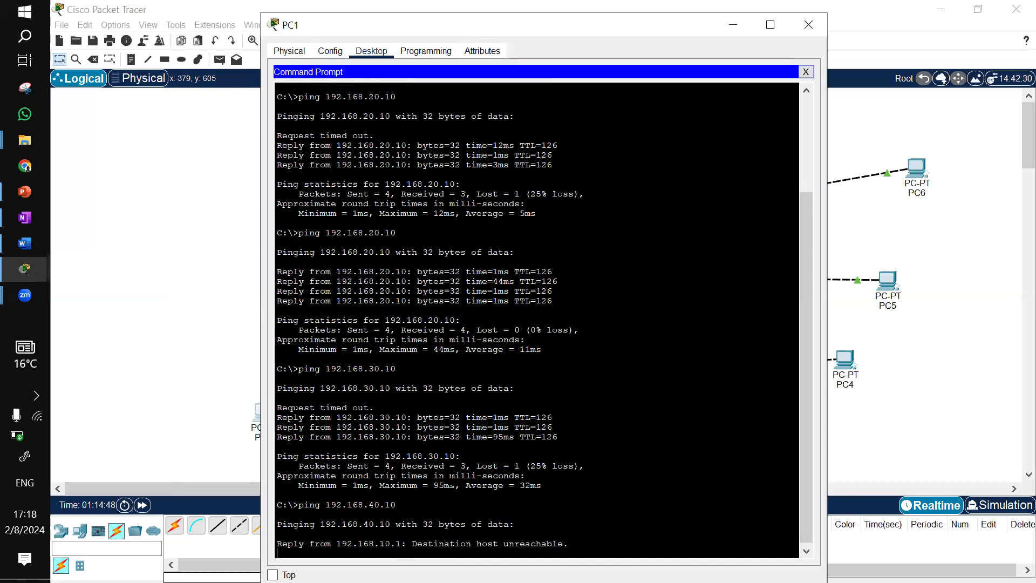
{"action": "left_click", "coordinate": [736, 31]}
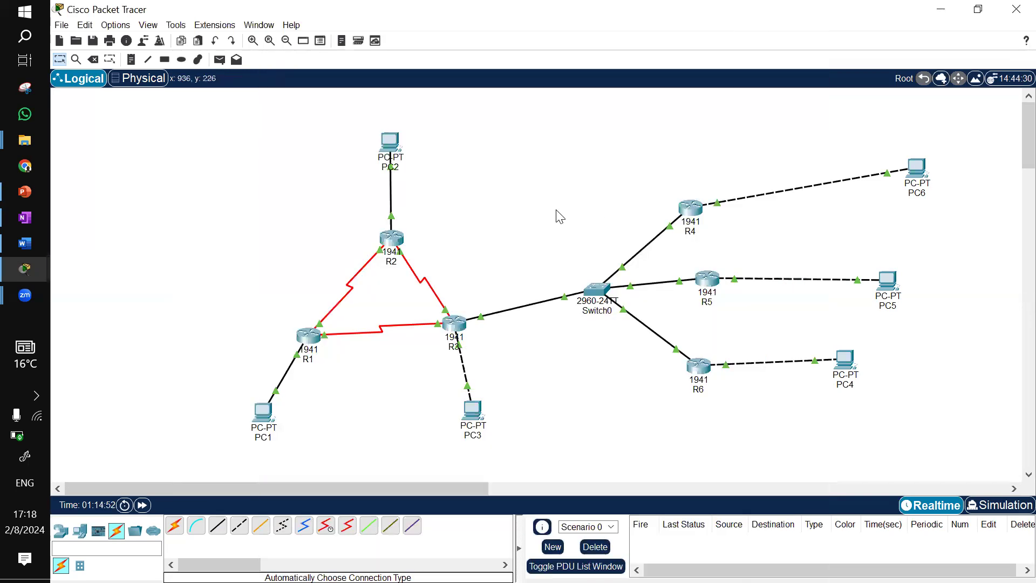
On R4's CLI, enter global configuration mode and start OSPF process 10 with router ospf 10
{"action": "left_click", "coordinate": [686, 207]}
{"action": "key", "text": "Return"}
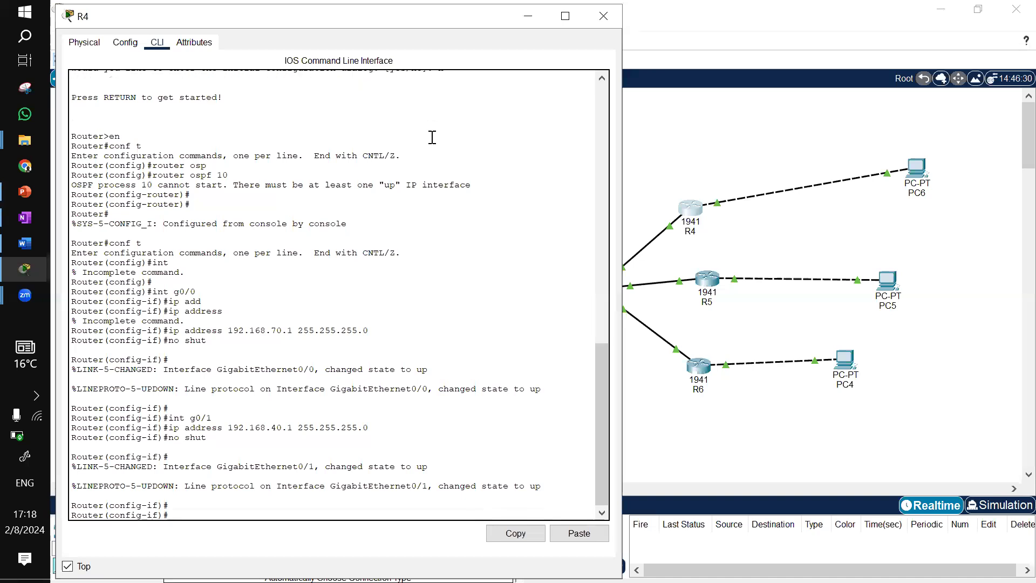
{"action": "key", "text": "ctrl+z"}
{"action": "type", "text": "conf t"}
{"action": "key", "text": "Return"}
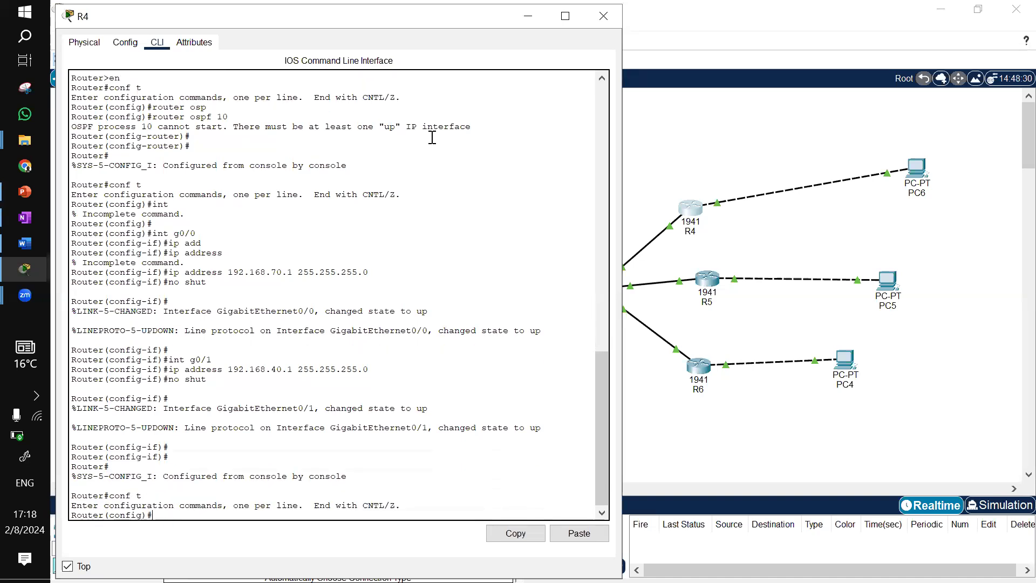
{"action": "type", "text": "router s"}
{"action": "key", "text": "Tab"}
{"action": "key", "text": "BackSpace"}
{"action": "type", "text": "o"}
{"action": "key", "text": "Tab"}
{"action": "type", "text": "1"}
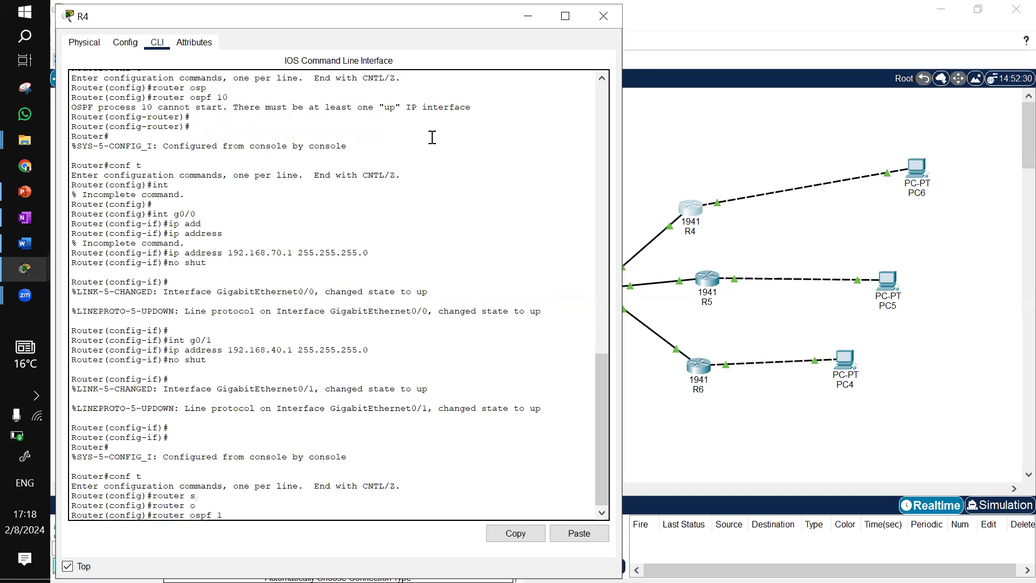
{"action": "type", "text": "0"}
{"action": "key", "text": "Return"}
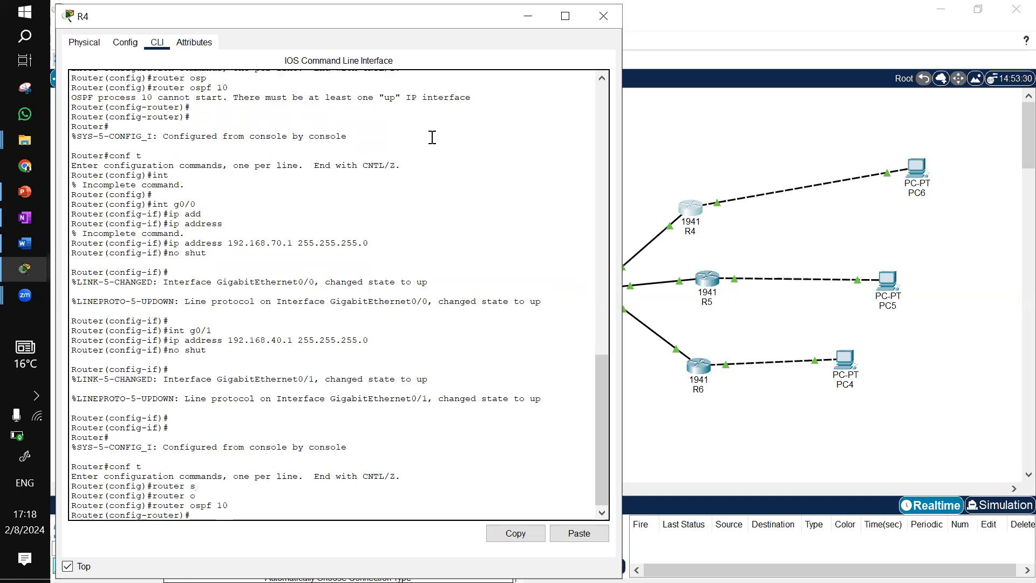
Set R4's OSPF router ID to 4.4.4.4
{"action": "type", "text": "router"}
{"action": "key", "text": "Tab"}
{"action": "type", "text": "4.4.44"}
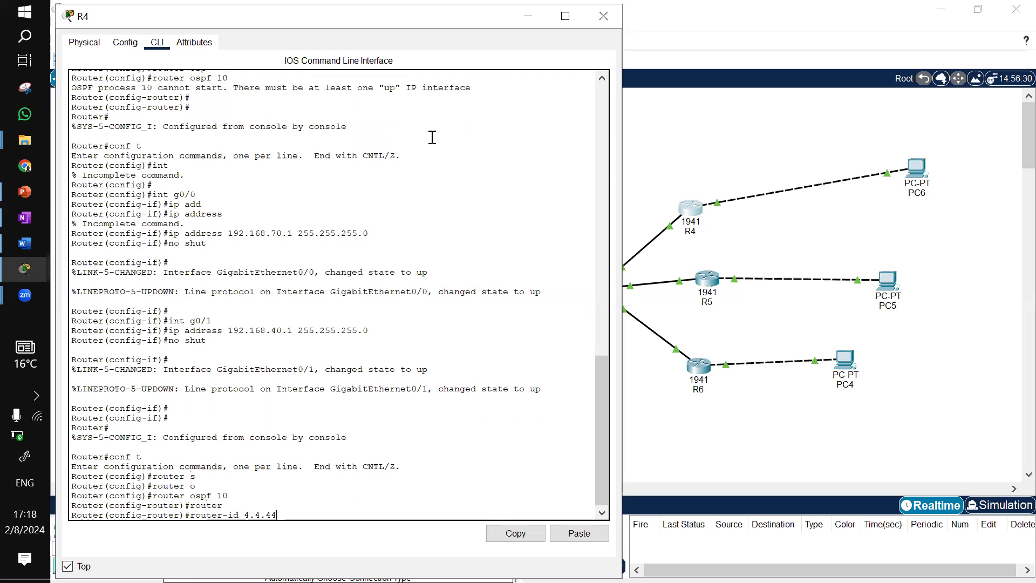
{"action": "key", "text": "BackSpace"}
{"action": "type", "text": ".4.4.4"}
{"action": "key", "text": "Return"}
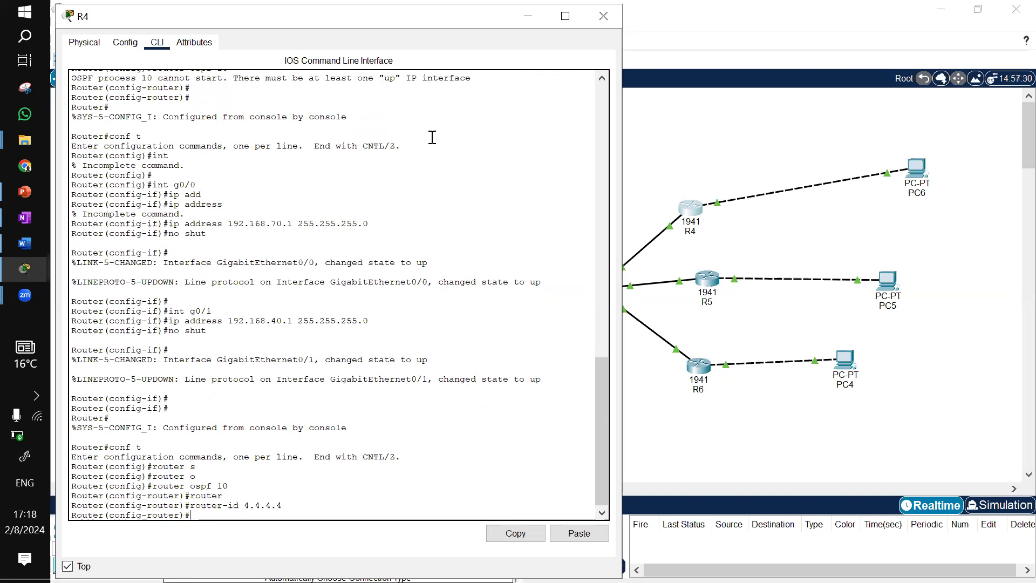
Advertise R4's networks 192.168.40.1 and 192.168.70.1 with wildcard 0.0.0.0 in area 0
{"action": "type", "text": "net"}
{"action": "key", "text": "Tab"}
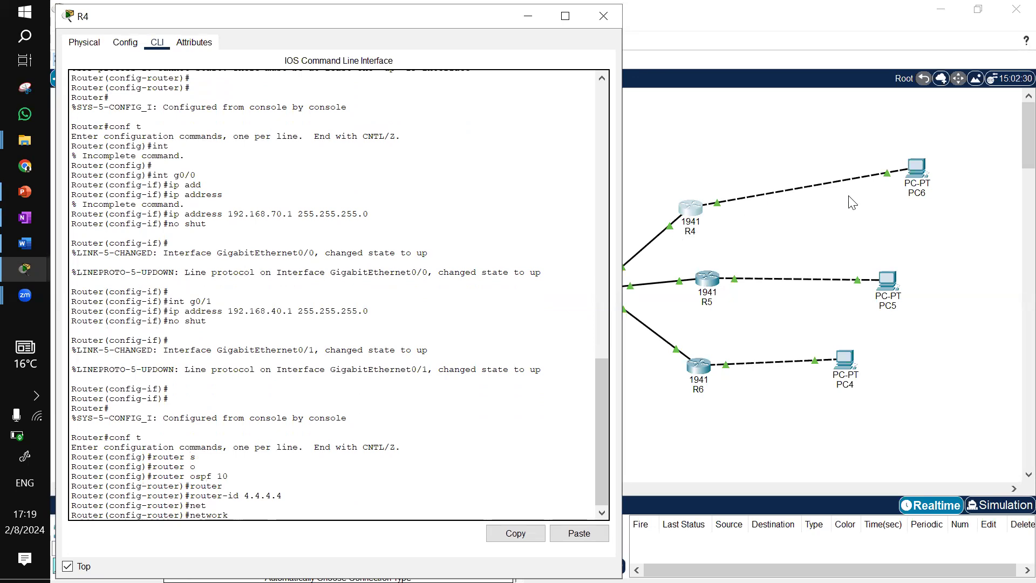
{"action": "type", "text": "192.168.40.1 000"}
{"action": "key", "text": "BackSpace"}
{"action": "type", "text": ".0.0.0 area"}
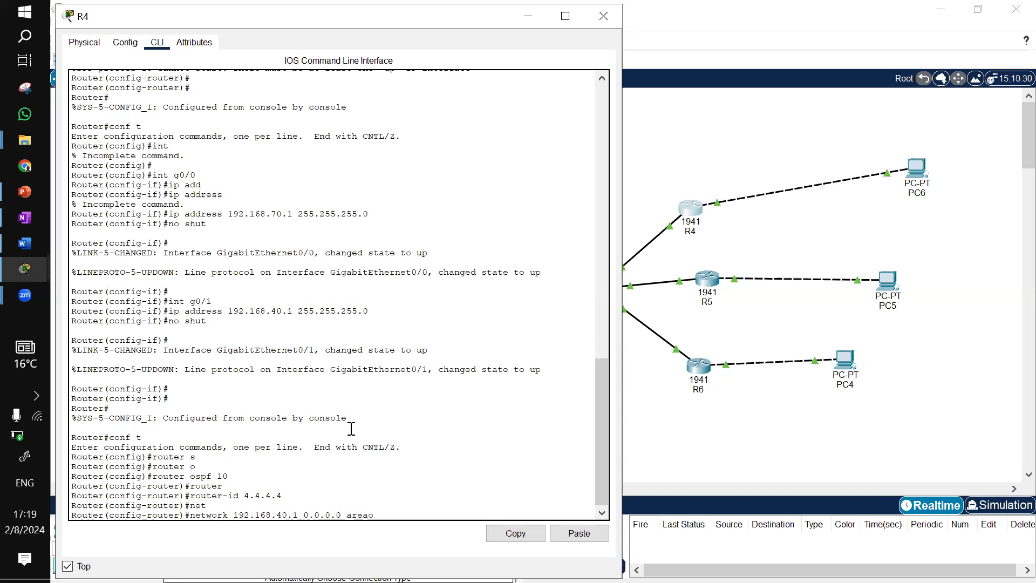
{"action": "type", "text": "o"}
{"action": "key", "text": "BackSpace"}
{"action": "type", "text": "0"}
{"action": "key", "text": "Return"}
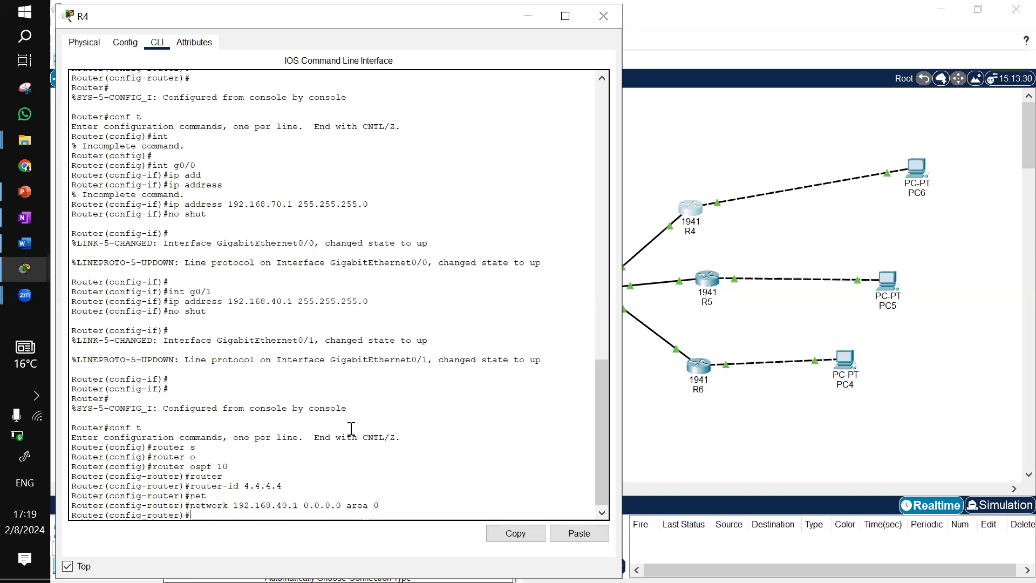
{"action": "key", "text": "Up"}
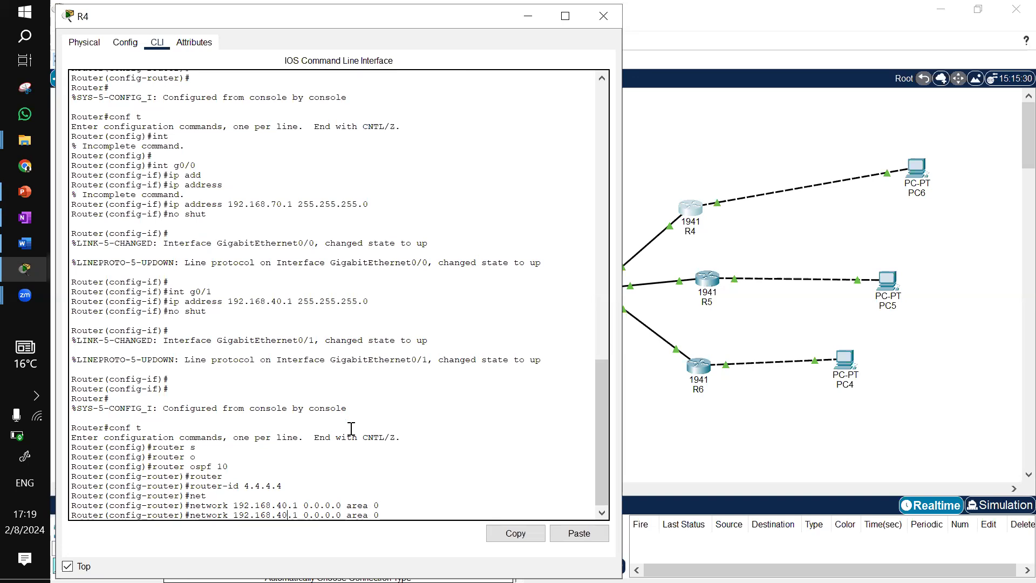
{"action": "key", "text": "BackSpace"}
{"action": "type", "text": "7"}
{"action": "key", "text": "Return"}
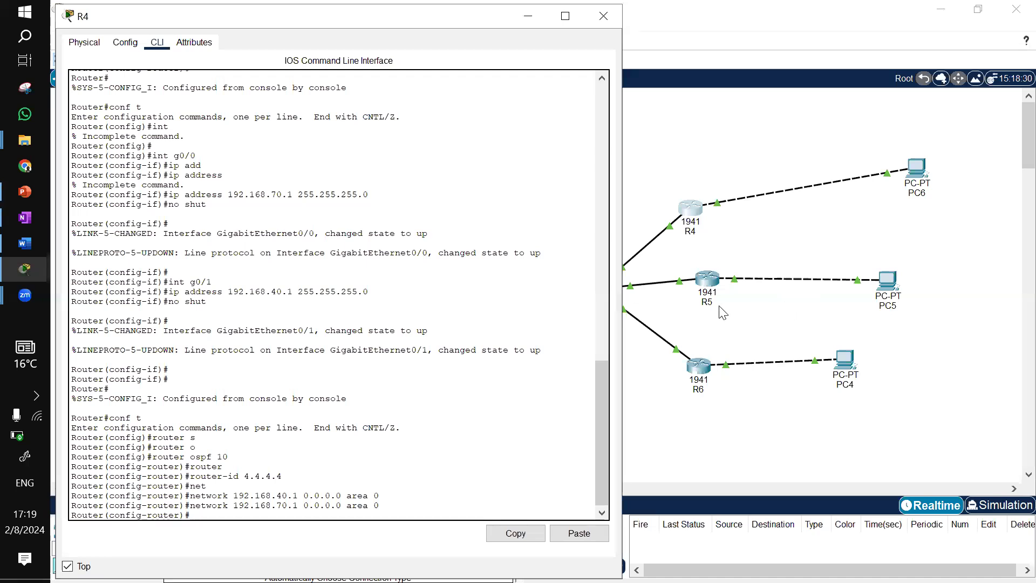
Open R5's CLI, enter global configuration mode, start OSPF process 10 and set router ID 5.5.5.5
{"action": "left_click", "coordinate": [713, 286]}
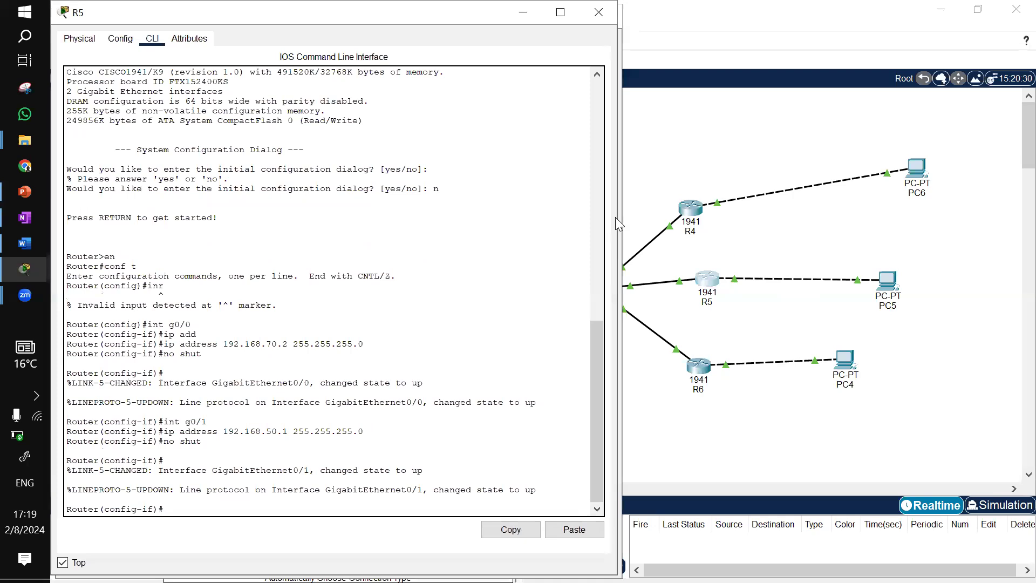
{"action": "key", "text": "Return"}
{"action": "key", "text": "ctrl+z"}
{"action": "key", "text": "Return"}
{"action": "type", "text": "conf t"}
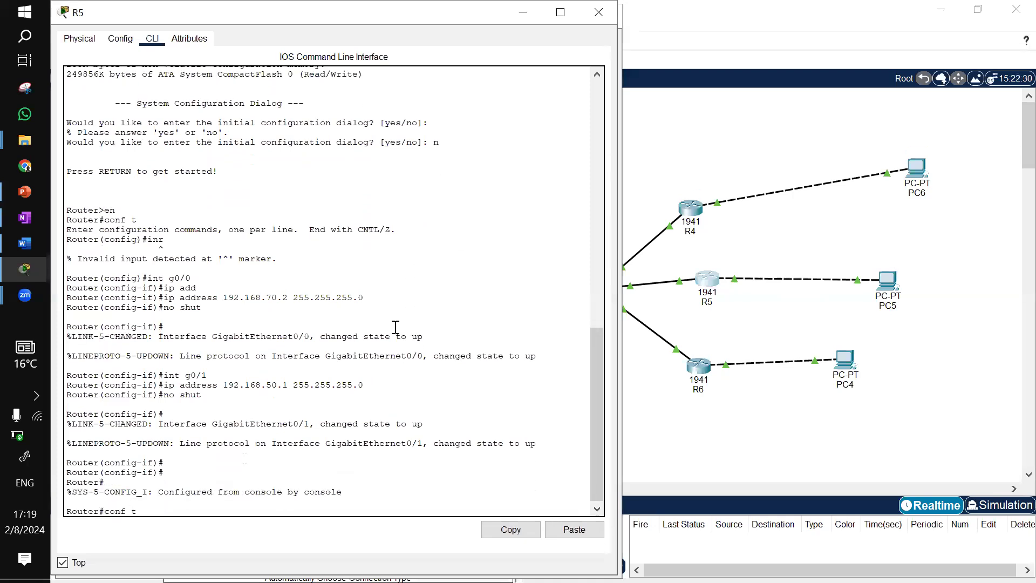
{"action": "key", "text": "Return"}
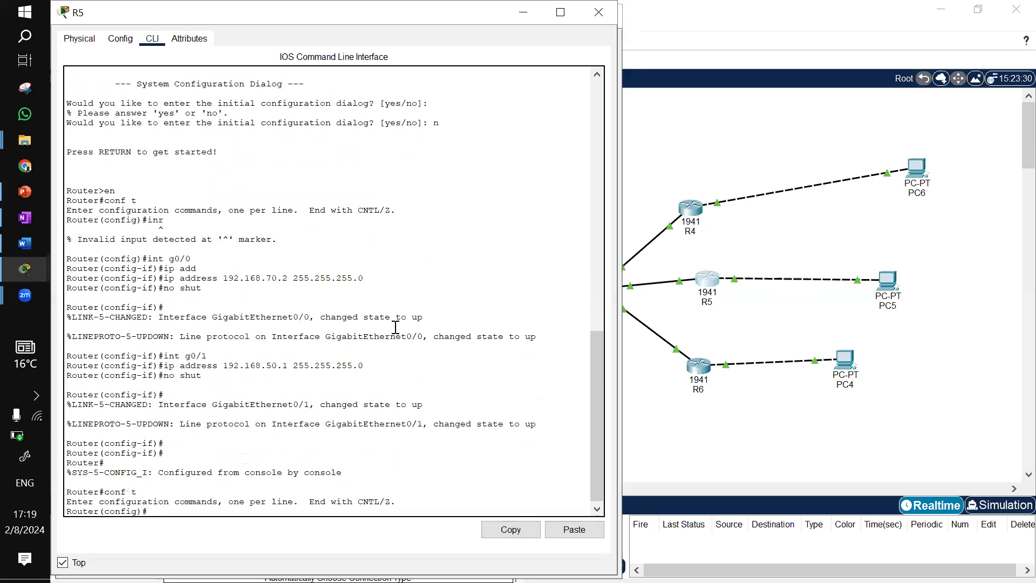
{"action": "type", "text": "rou"}
{"action": "key", "text": "Tab"}
{"action": "type", "text": "oss"}
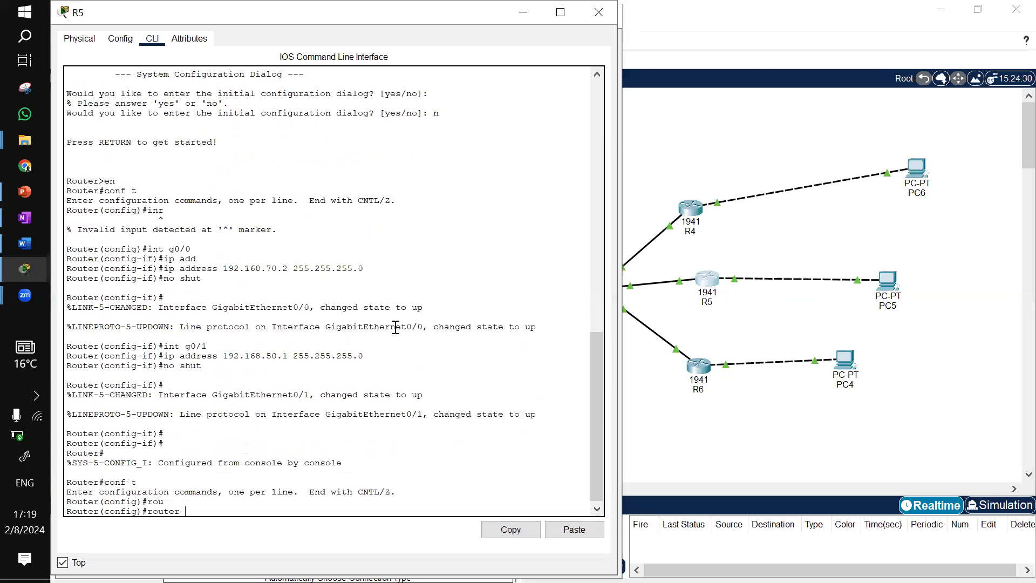
{"action": "key", "text": "Tab"}
{"action": "key", "text": "Tab"}
{"action": "type", "text": "10"}
{"action": "key", "text": "Return"}
{"action": "type", "text": "router)#route"}
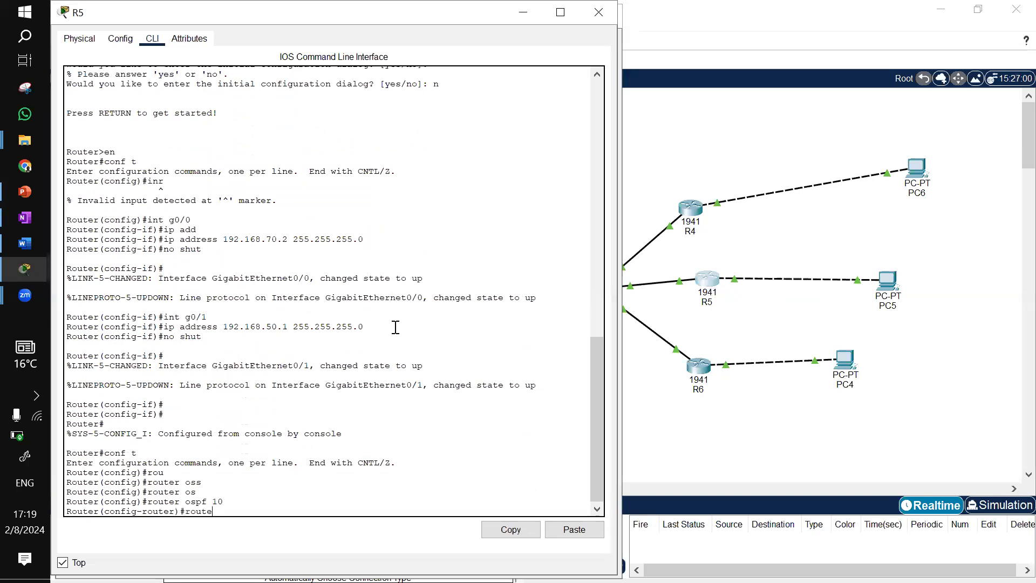
{"action": "key", "text": "Tab"}
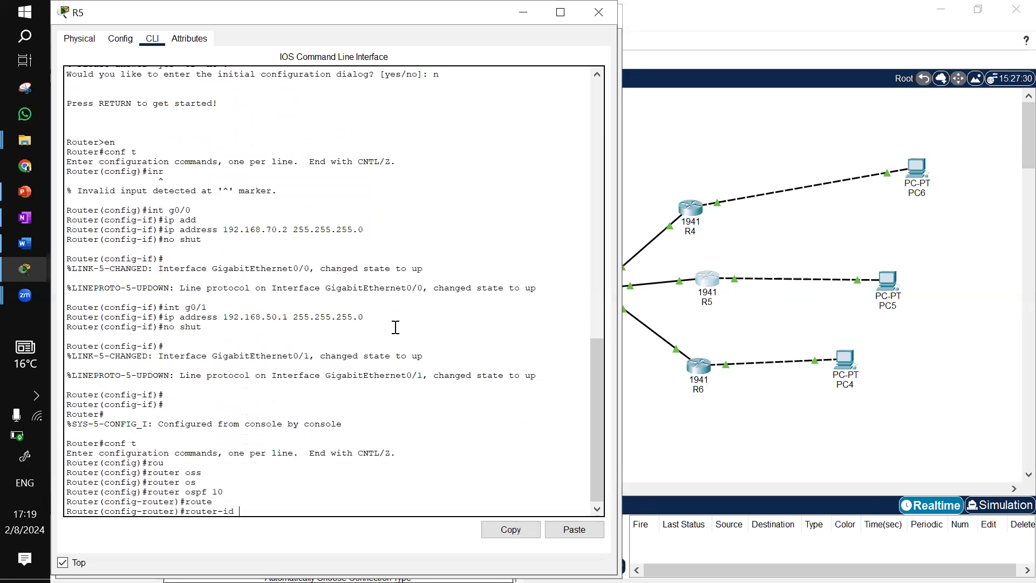
{"action": "type", "text": "5.5.5.5"}
{"action": "key", "text": "Return"}
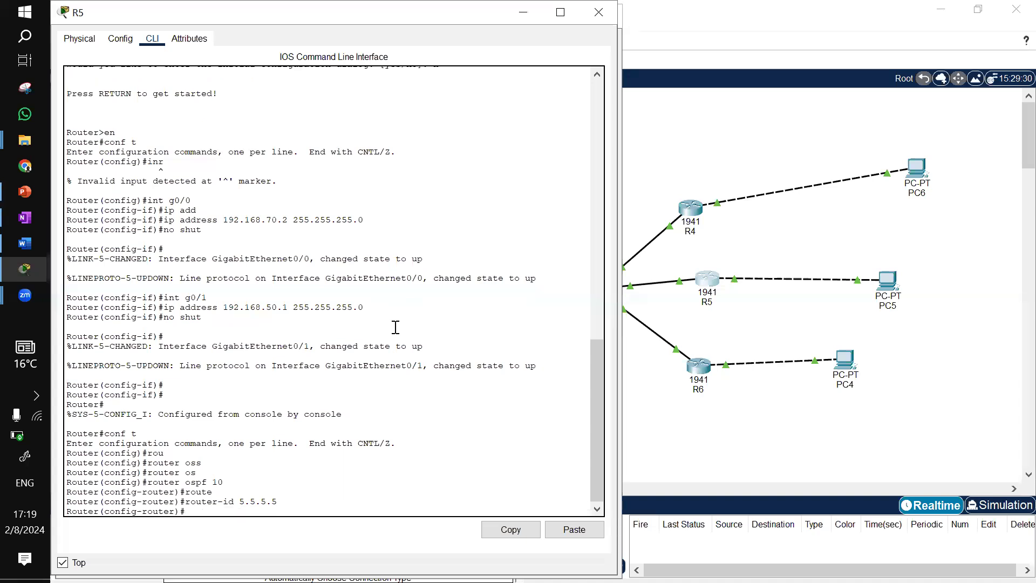
Advertise R5's networks 192.168.50.1 and 192.168.70.2 with wildcard 0.0.0.0 in area 0, then close R5's window
{"action": "type", "text": "net"}
{"action": "key", "text": "Tab"}
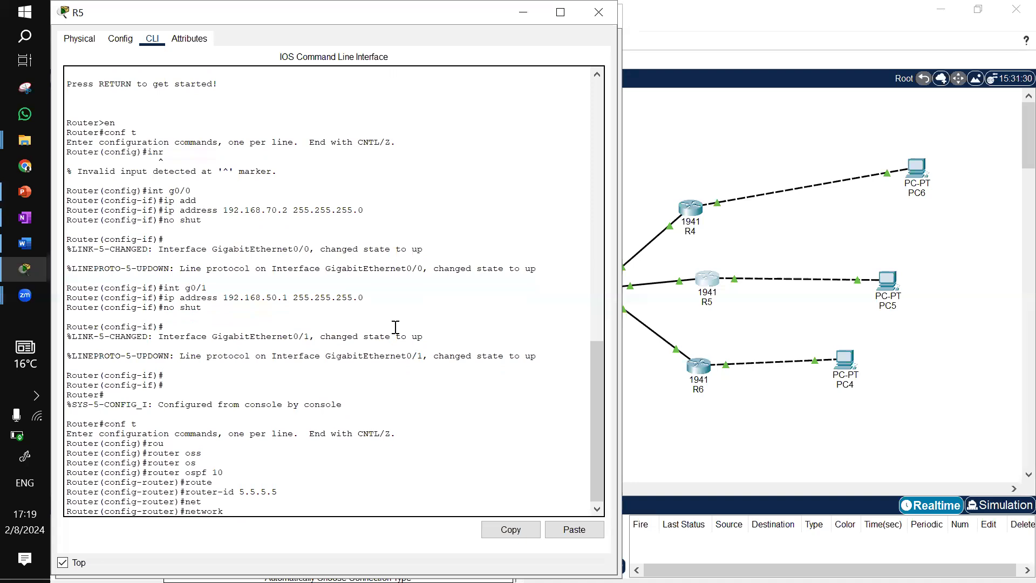
{"action": "type", "text": "192.168.50.1 0.0.0.0 are"}
{"action": "key", "text": "Tab"}
{"action": "type", "text": "0"}
{"action": "key", "text": "Return"}
{"action": "key", "text": "Up"}
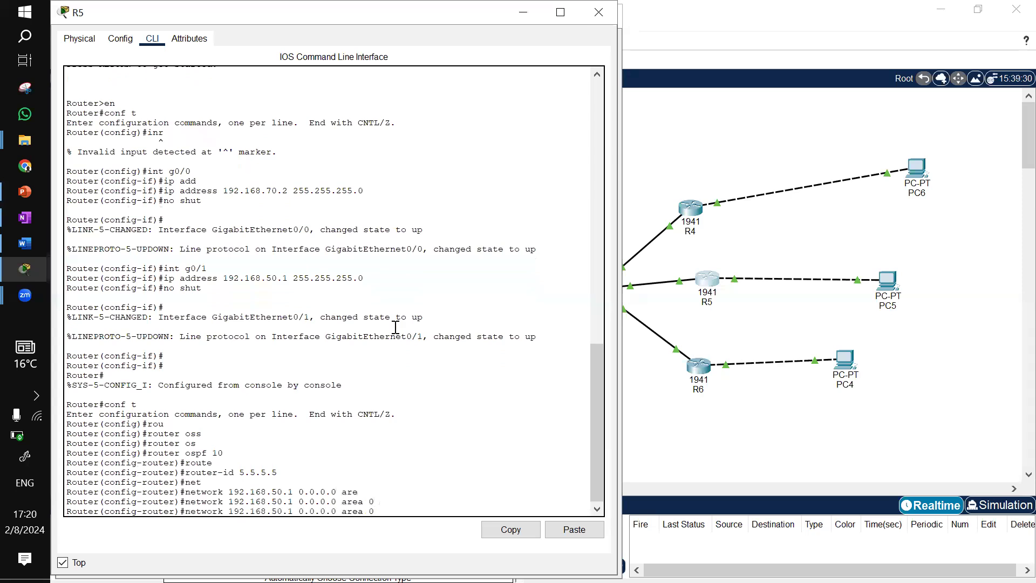
{"action": "key", "text": "Left"}
{"action": "key", "text": "Left"}
{"action": "key", "text": "Left"}
{"action": "key", "text": "Left"}
{"action": "key", "text": "Left"}
{"action": "key", "text": "Left"}
{"action": "key", "text": "Left"}
{"action": "key", "text": "Left"}
{"action": "key", "text": "Left"}
{"action": "key", "text": "Left"}
{"action": "key", "text": "Left"}
{"action": "key", "text": "Left"}
{"action": "key", "text": "Left"}
{"action": "key", "text": "Left"}
{"action": "key", "text": "Left"}
{"action": "key", "text": "BackSpace"}
{"action": "type", "text": "2"}
{"action": "key", "text": "Left"}
{"action": "key", "text": "Left"}
{"action": "key", "text": "Left"}
{"action": "key", "text": "BackSpace"}
{"action": "type", "text": "7"}
{"action": "key", "text": "Return"}
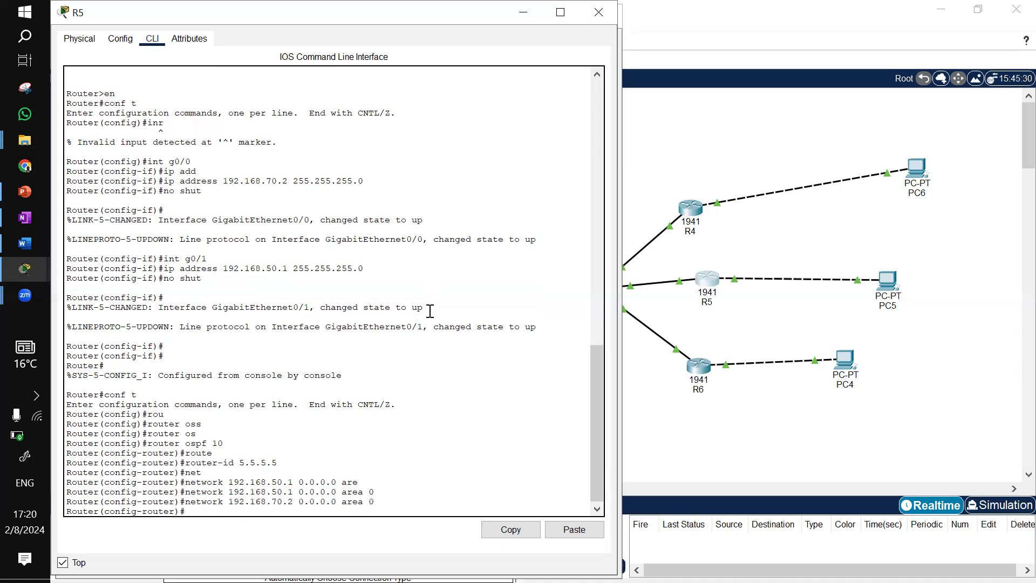
{"action": "left_click", "coordinate": [599, 19]}
{"action": "left_click", "coordinate": [603, 16]}
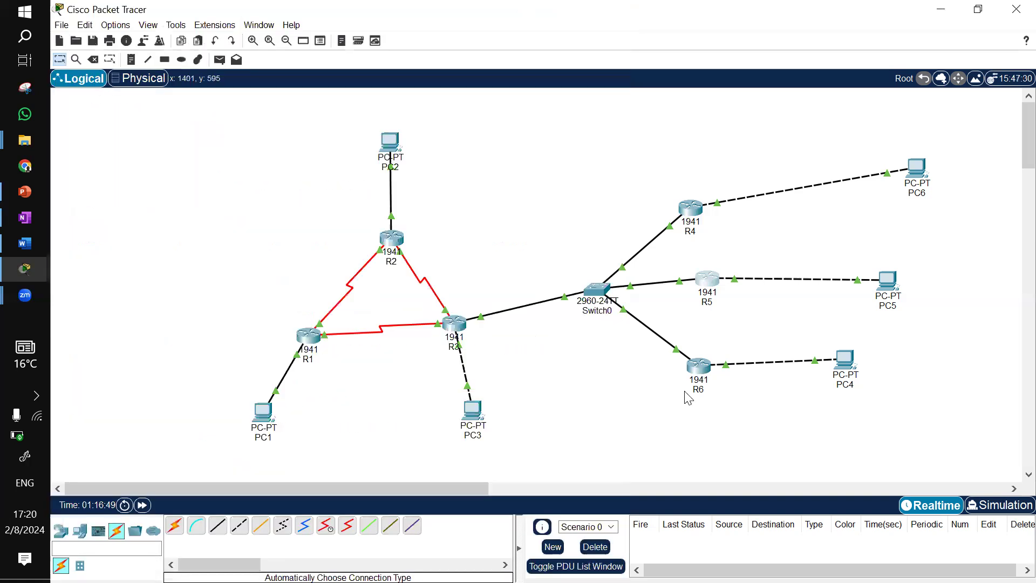
Open R6's CLI, enter global configuration mode, start OSPF process 10 and set router ID 6.6.6.6
{"action": "left_click", "coordinate": [698, 361]}
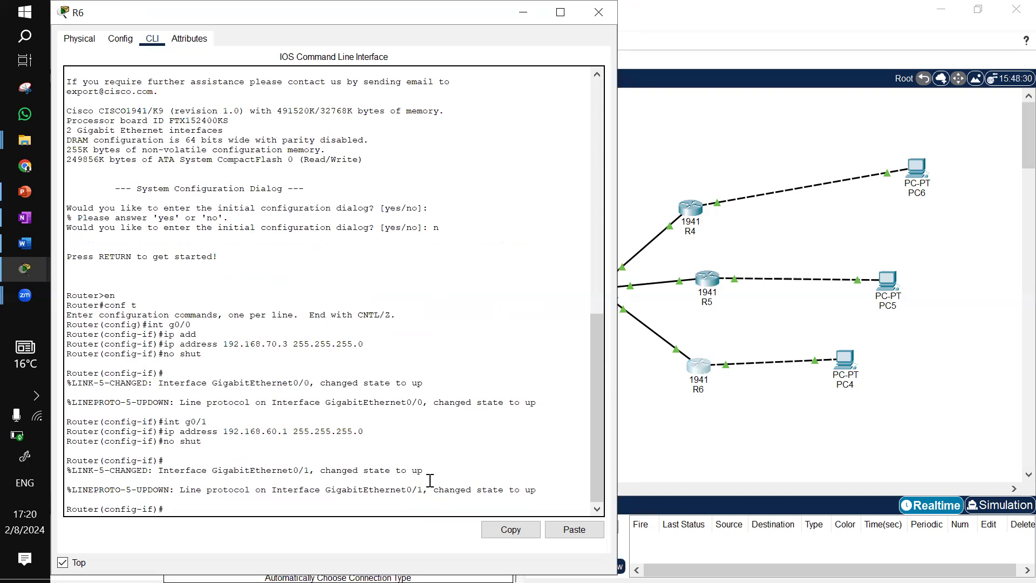
{"action": "left_click", "coordinate": [373, 454]}
{"action": "key", "text": "Return"}
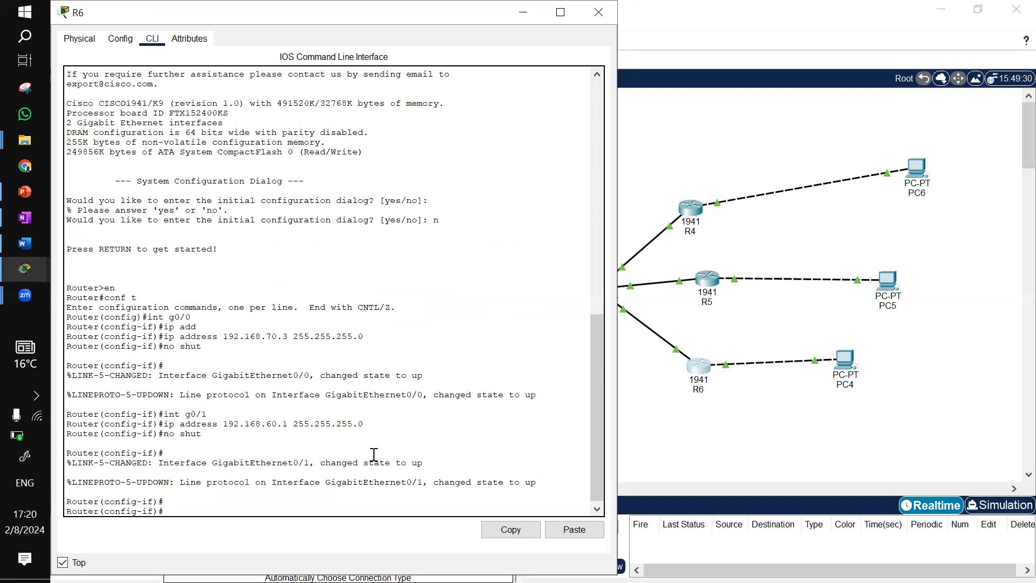
{"action": "key", "text": "ctrl+z"}
{"action": "type", "text": "conf t"}
{"action": "key", "text": "Return"}
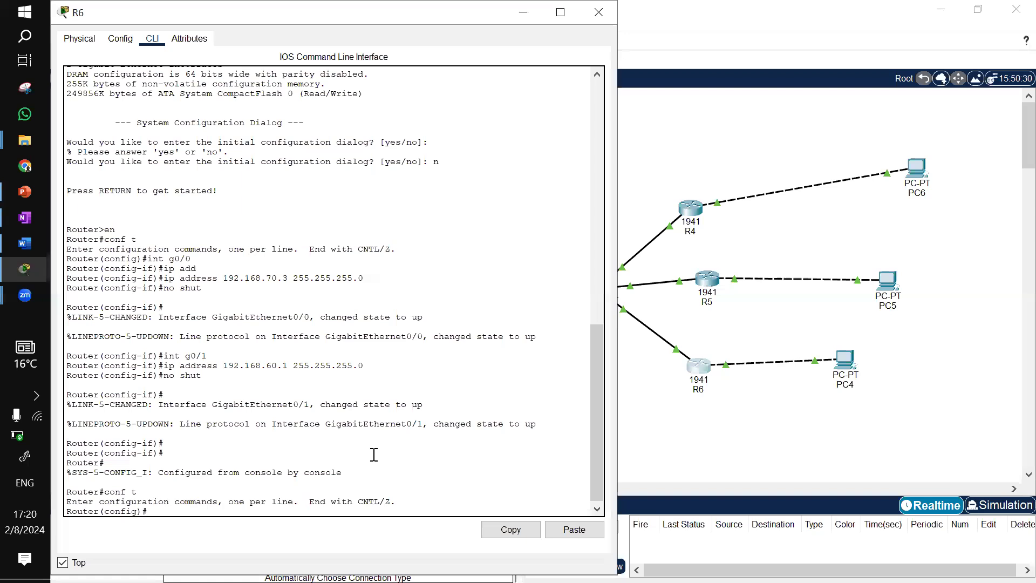
{"action": "type", "text": "r"}
{"action": "key", "text": "Tab"}
{"action": "type", "text": "outer os"}
{"action": "key", "text": "Tab"}
{"action": "type", "text": "1"}
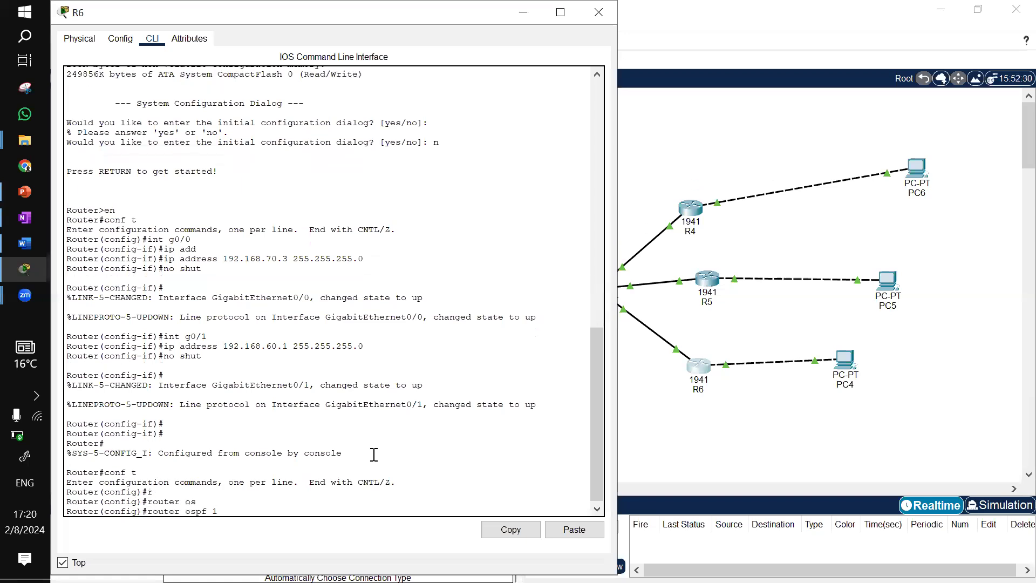
{"action": "type", "text": "0"}
{"action": "key", "text": "Return"}
{"action": "type", "text": "router)#ro"}
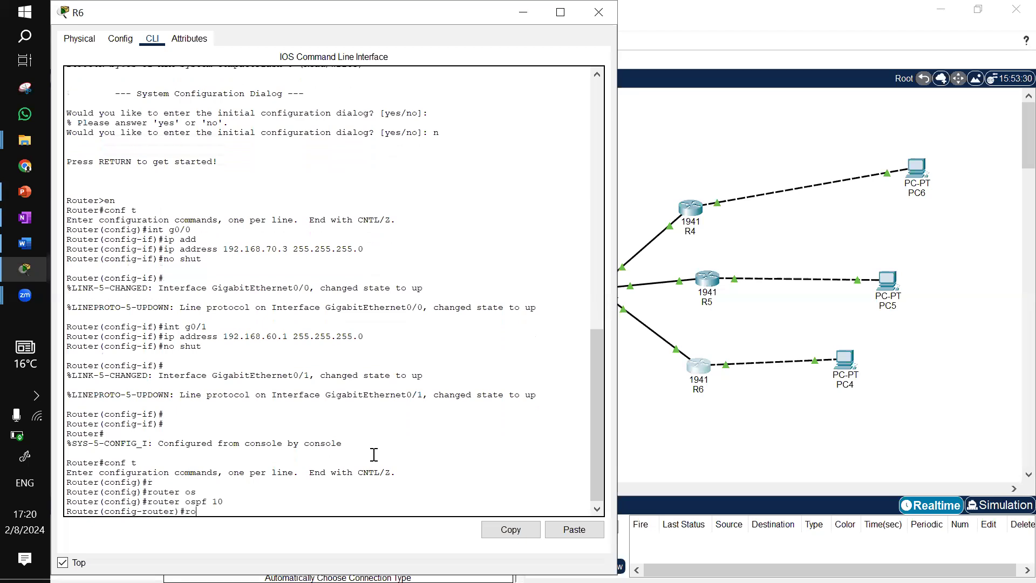
{"action": "key", "text": "Tab"}
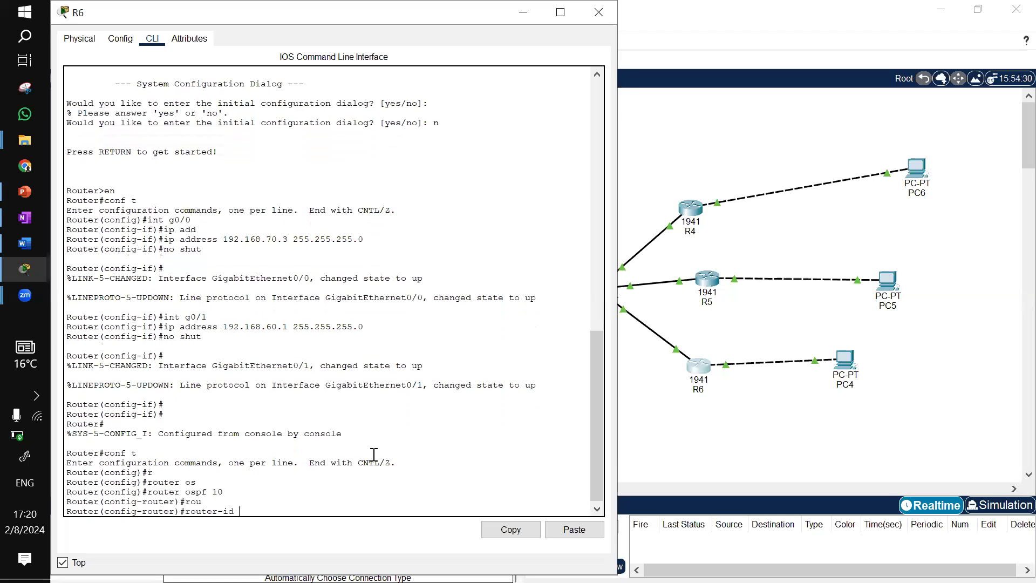
{"action": "type", "text": "6.6.6."}
{"action": "key", "text": "Return"}
Advertise R6's networks 192.168.60.1 and 192.168.70.3 with wildcard 0.0.0.0 in area 0 and exit configuration mode
{"action": "type", "text": "net"}
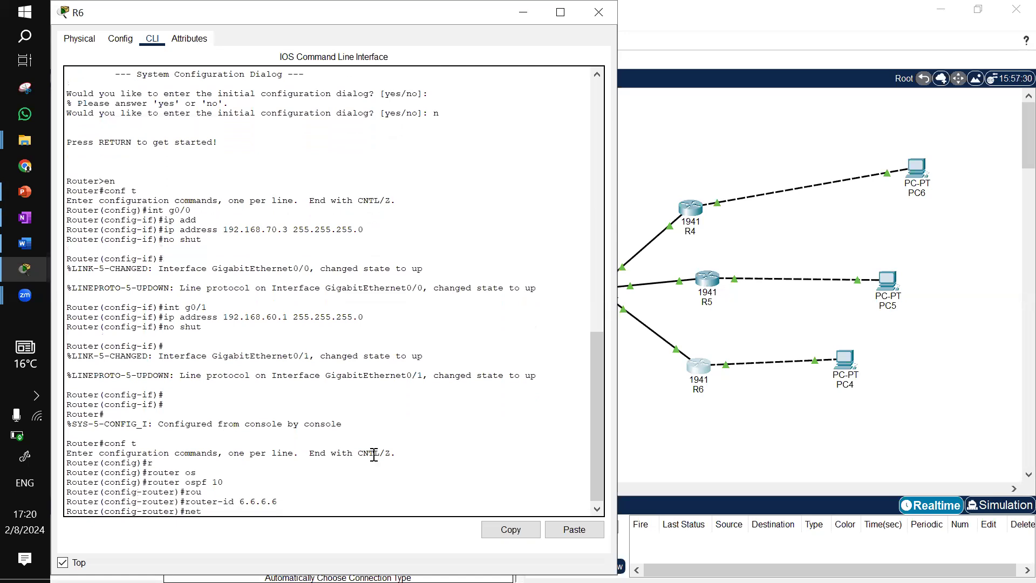
{"action": "key", "text": "Tab"}
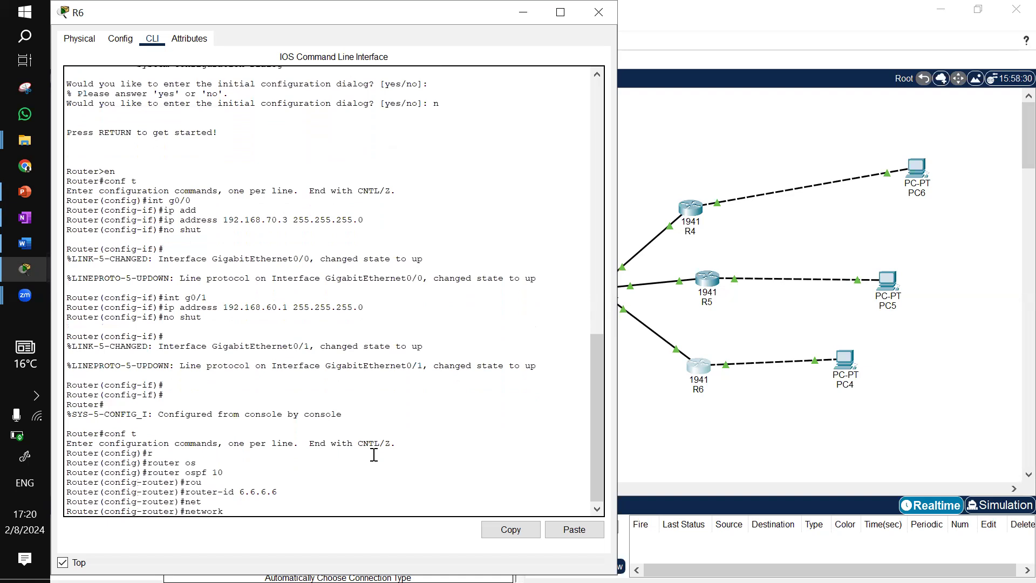
{"action": "type", "text": "192.168.60.1 0.0.0.0 are"}
{"action": "key", "text": "Tab"}
{"action": "type", "text": "0"}
{"action": "key", "text": "Return"}
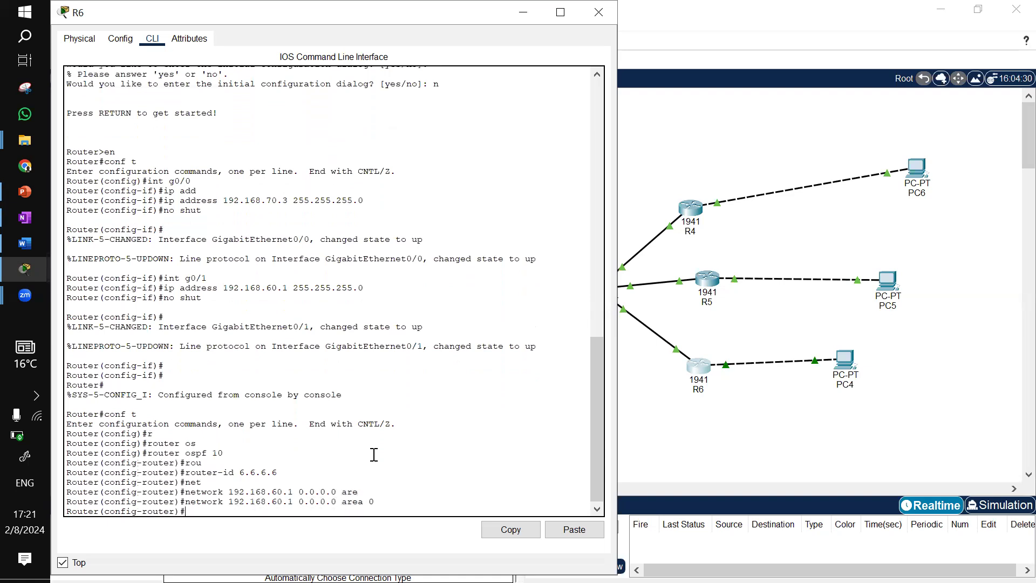
{"action": "key", "text": "Up"}
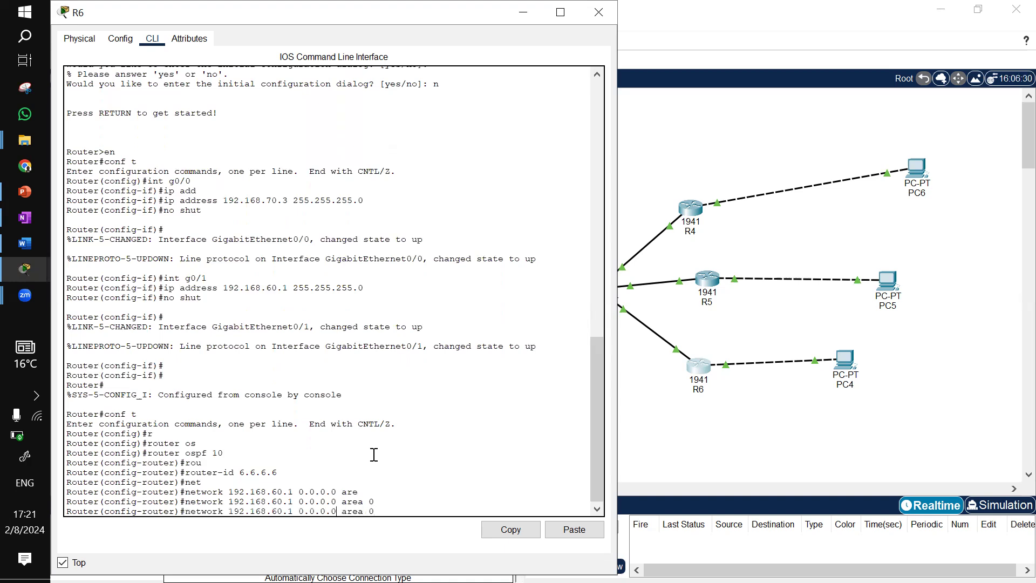
{"action": "key", "text": "Left"}
{"action": "key", "text": "Left"}
{"action": "key", "text": "Left"}
{"action": "key", "text": "Left"}
{"action": "key", "text": "Left"}
{"action": "key", "text": "Left"}
{"action": "key", "text": "Left"}
{"action": "key", "text": "Left"}
{"action": "key", "text": "Left"}
{"action": "key", "text": "Left"}
{"action": "key", "text": "Left"}
{"action": "key", "text": "Left"}
{"action": "key", "text": "Left"}
{"action": "key", "text": "BackSpace"}
{"action": "type", "text": "3"}
{"action": "key", "text": "BackSpace"}
{"action": "type", "text": "7"}
{"action": "key", "text": "Return"}
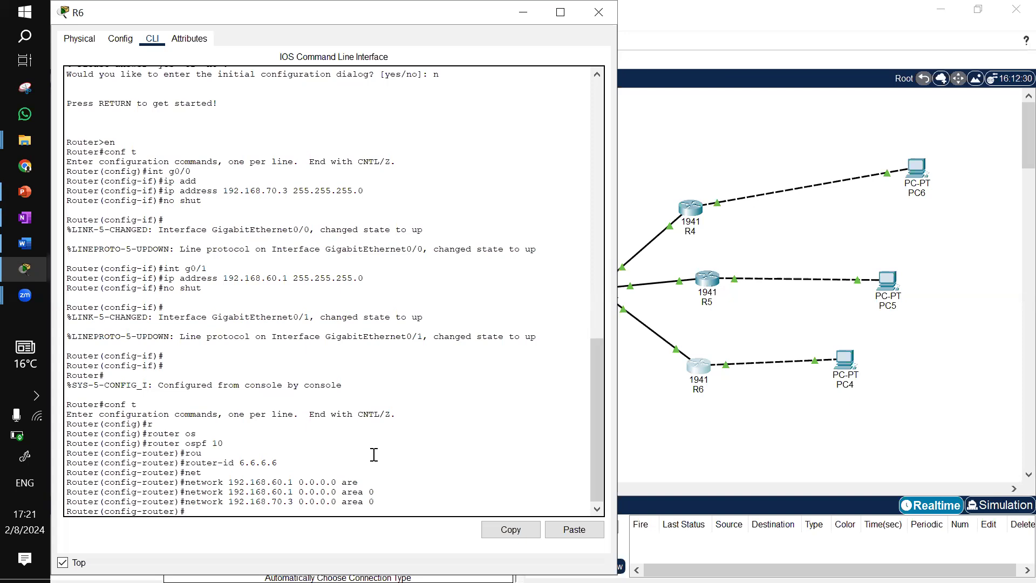
{"action": "key", "text": "ctrl+z"}
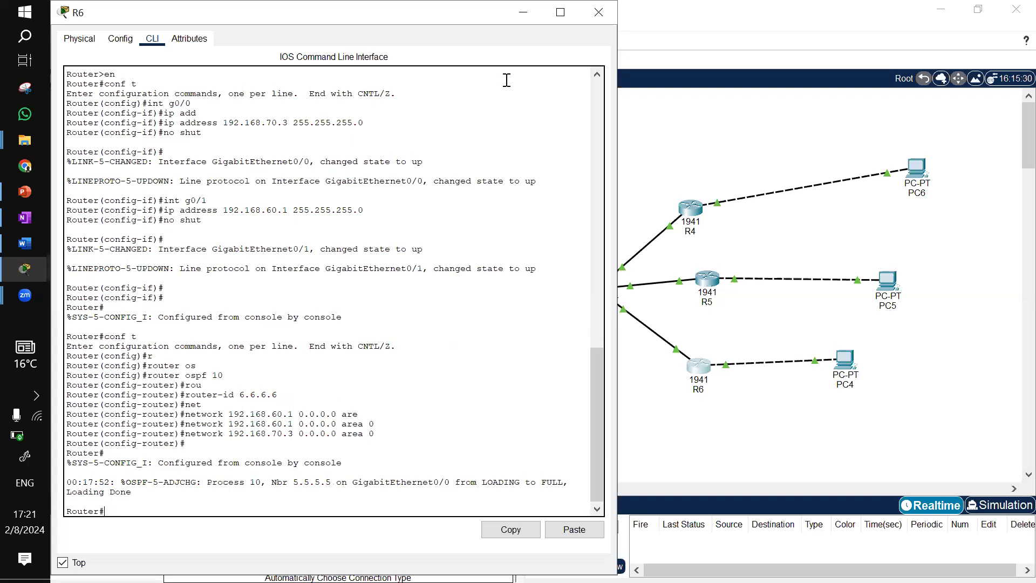
Display R6's OSPF neighbor table with show ip ospf neighbor
{"action": "left_click", "coordinate": [523, 17]}
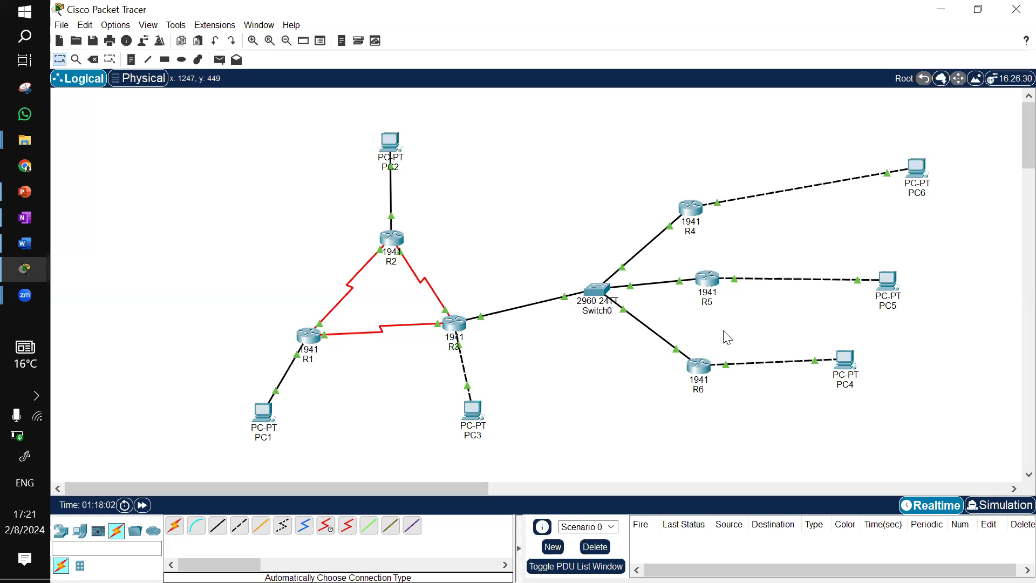
{"action": "left_click", "coordinate": [699, 365]}
{"action": "key", "text": "Return"}
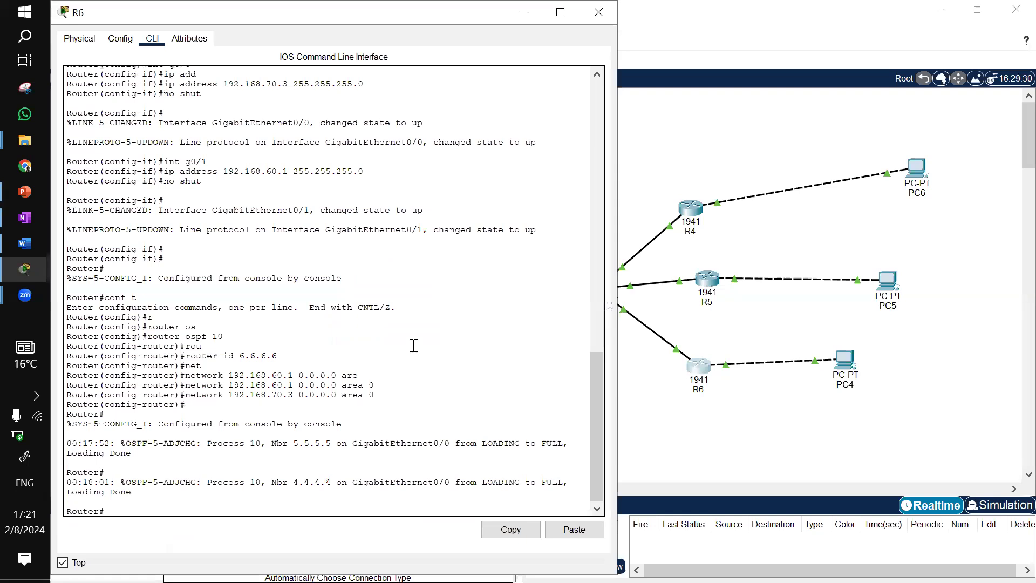
{"action": "type", "text": "sh ip nei"}
{"action": "key", "text": "Tab"}
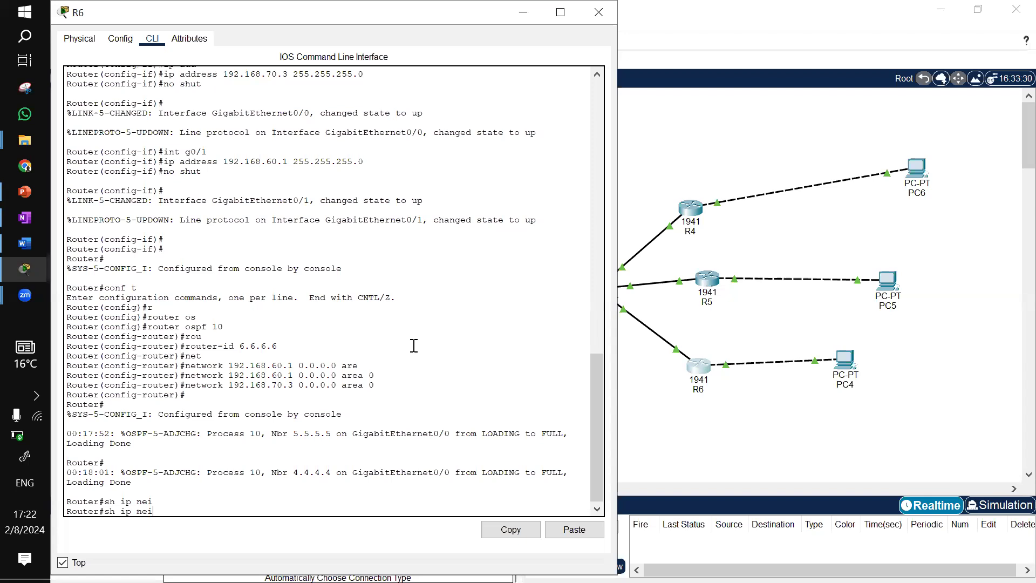
{"action": "key", "text": "BackSpace"}
{"action": "key", "text": "BackSpace"}
{"action": "key", "text": "BackSpace"}
{"action": "key", "text": "BackSpace"}
{"action": "type", "text": "os"}
{"action": "key", "text": "Tab"}
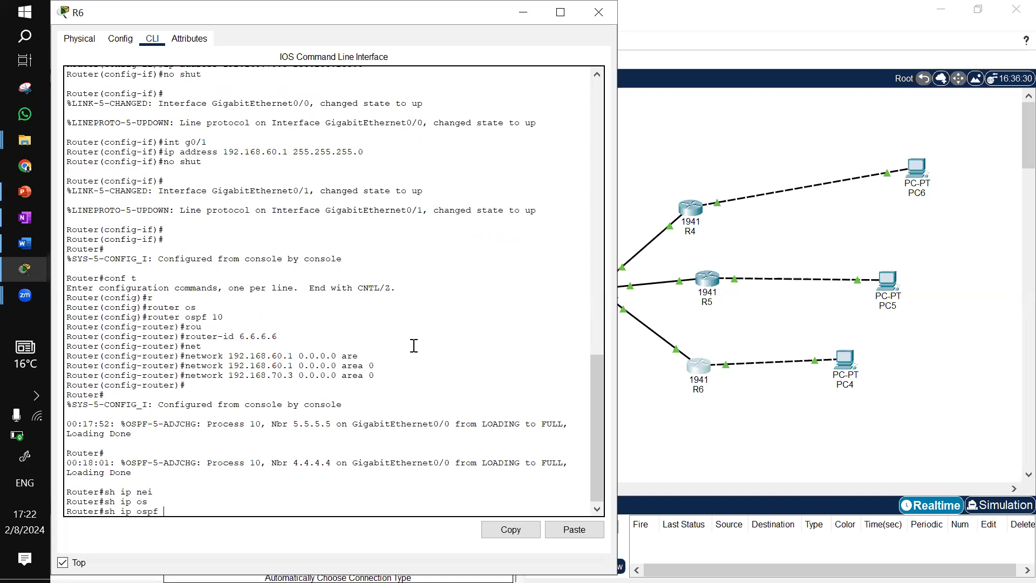
{"action": "type", "text": "n"}
{"action": "key", "text": "Tab"}
{"action": "key", "text": "Return"}
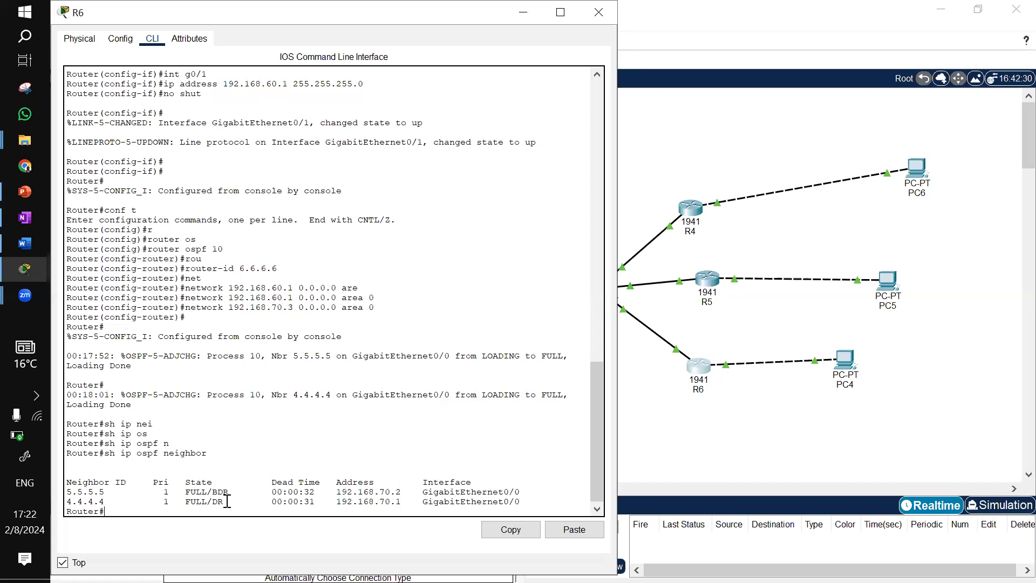
Close R6's window and display R1's OSPF neighbor table with show ip ospf neighbor in privileged EXEC mode
{"action": "left_click_drag", "start_coordinate": [227, 501], "coordinate": [187, 492]}
{"action": "left_click", "coordinate": [197, 485]}
{"action": "left_click", "coordinate": [522, 13]}
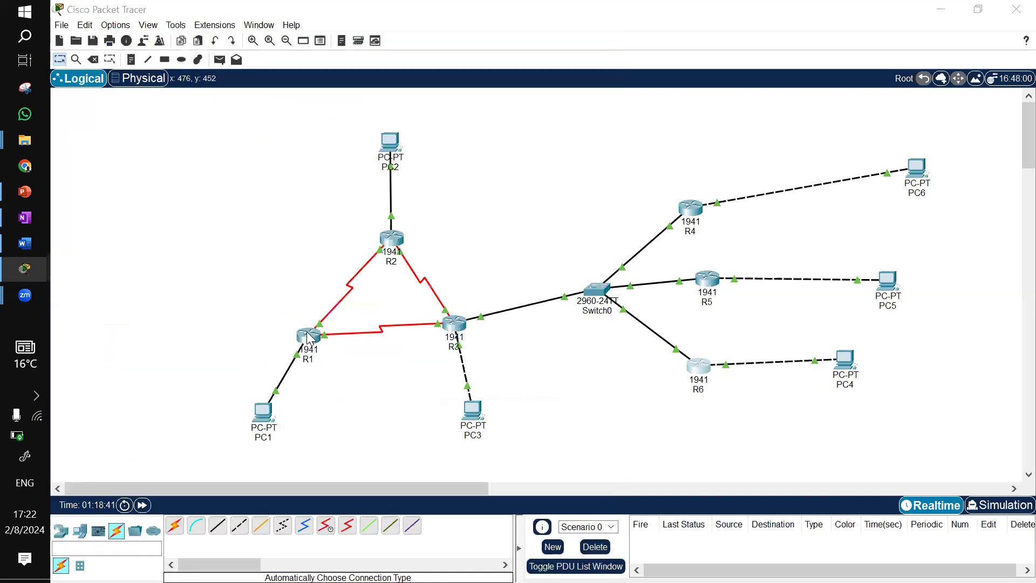
{"action": "left_click", "coordinate": [308, 338]}
{"action": "key", "text": "Return"}
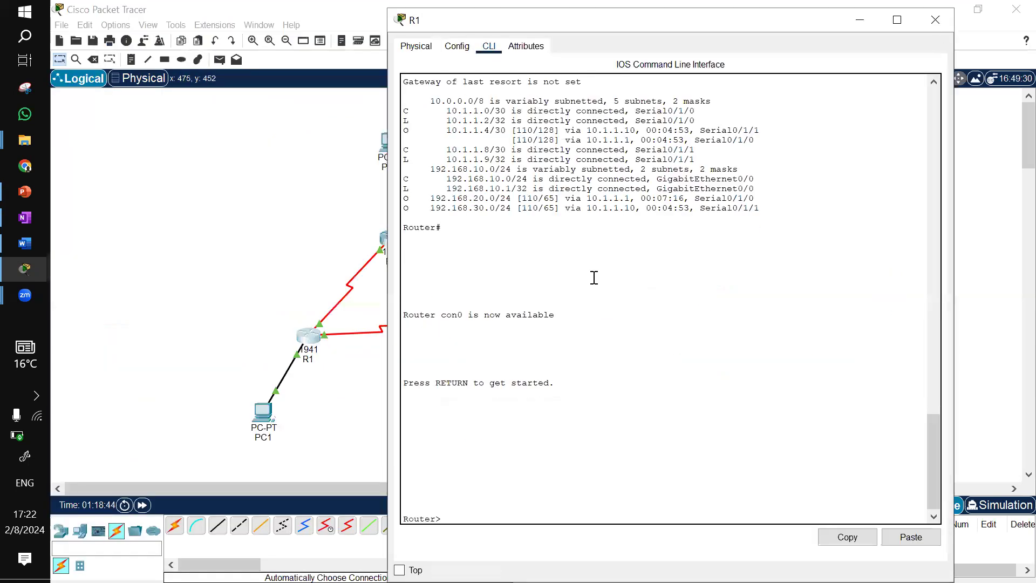
{"action": "type", "text": "en"}
{"action": "key", "text": "Return"}
{"action": "type", "text": "sh ip "}
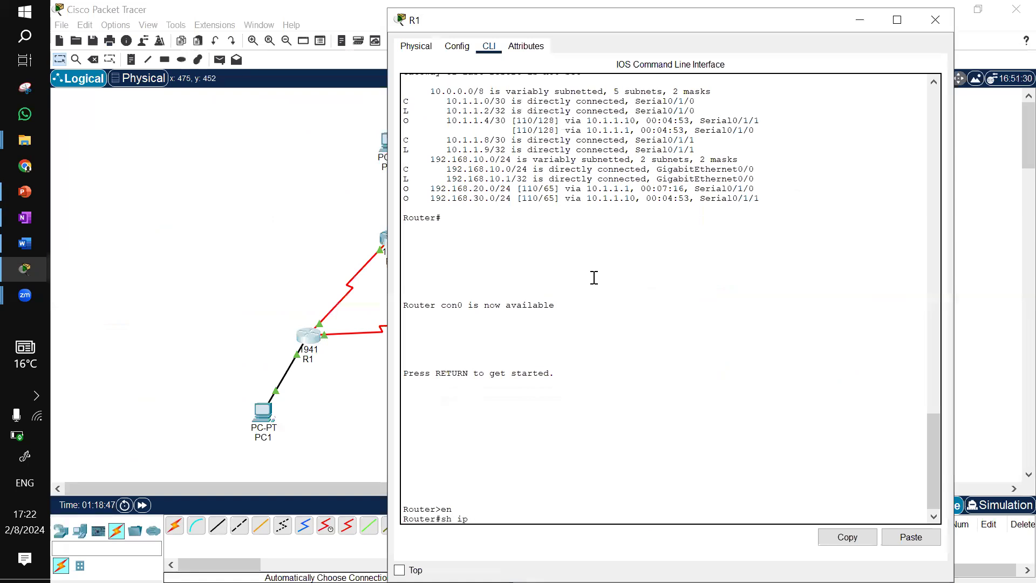
{"action": "type", "text": "os"}
{"action": "key", "text": "Tab"}
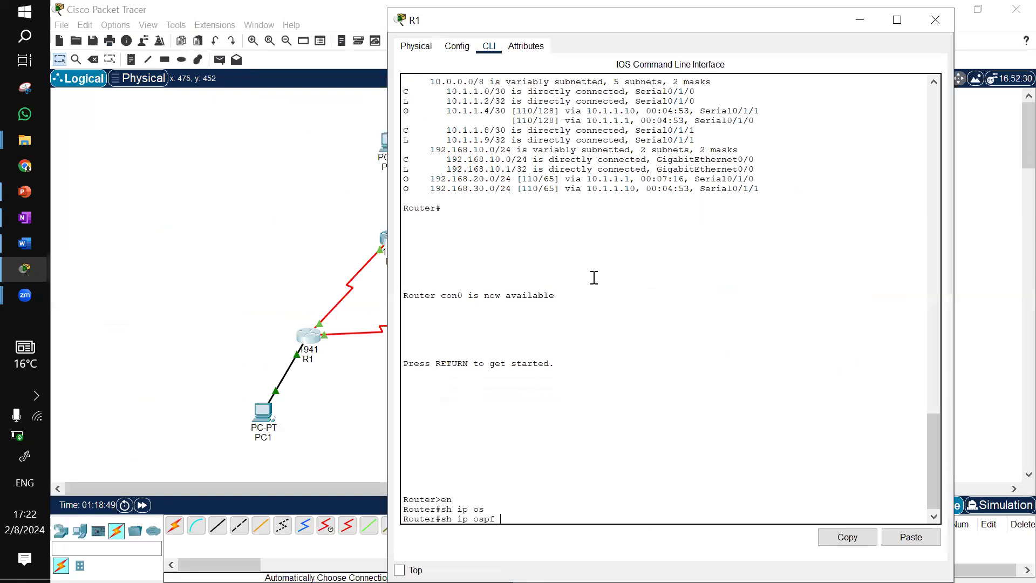
{"action": "type", "text": "ne"}
{"action": "key", "text": "Tab"}
{"action": "key", "text": "Return"}
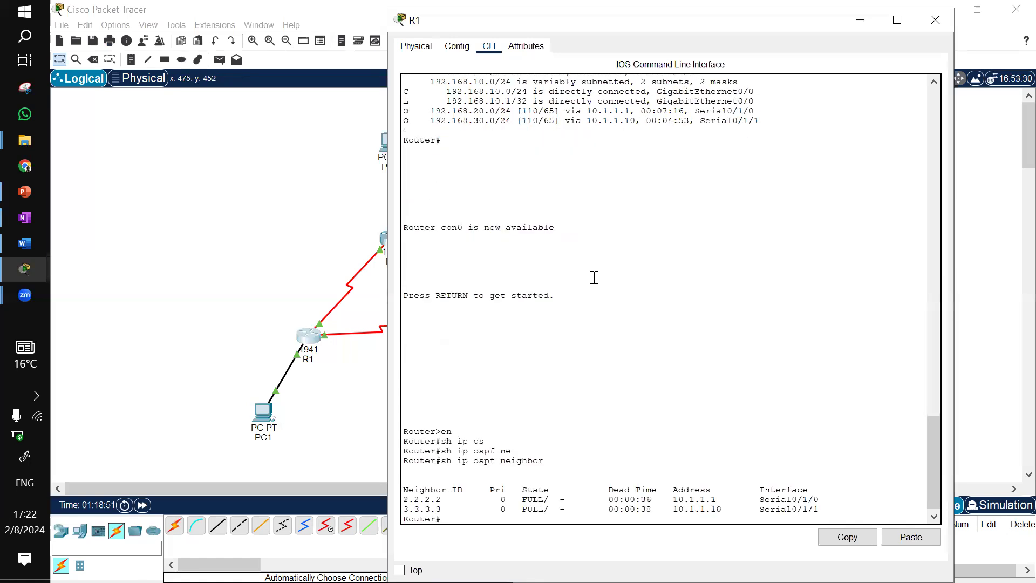
{"action": "left_click_drag", "start_coordinate": [549, 508], "coordinate": [544, 509]}
{"action": "left_click", "coordinate": [859, 23]}
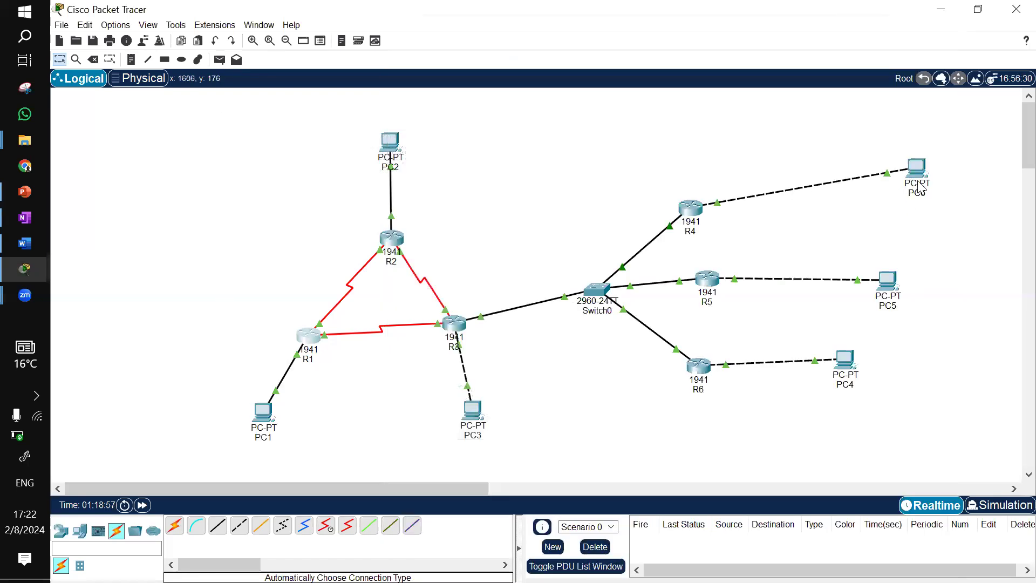
Move PC6's icon closer to R4 and repeat the ping to 192.168.40.10 from PC1's command prompt
{"action": "left_click_drag", "start_coordinate": [923, 175], "coordinate": [878, 201]}
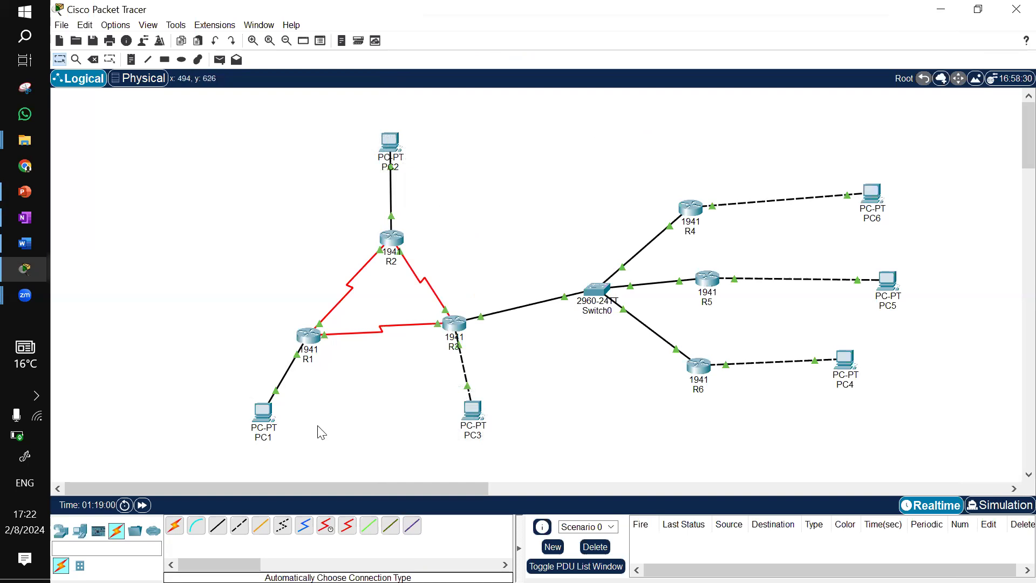
{"action": "left_click", "coordinate": [263, 421]}
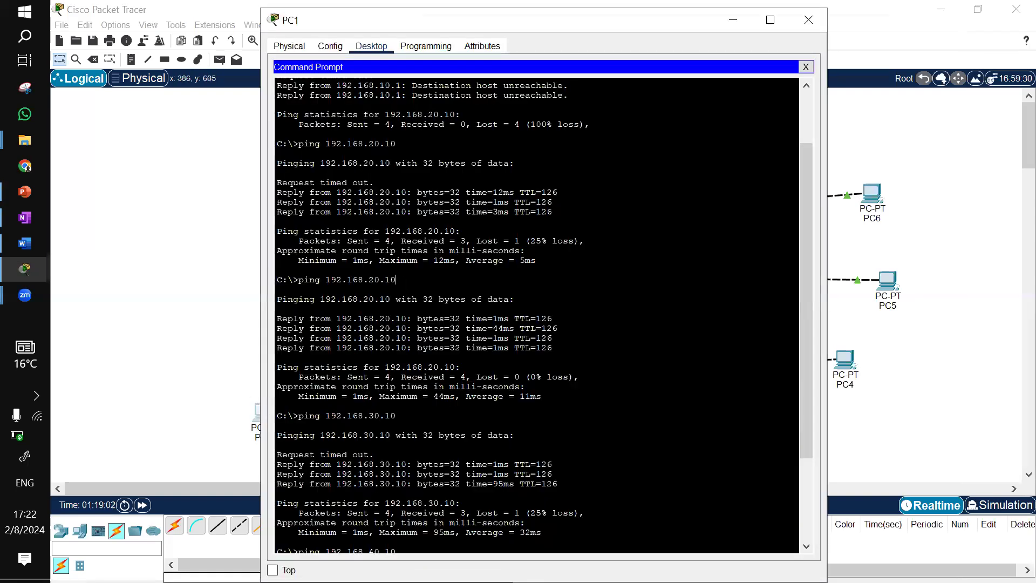
{"action": "key", "text": "Up"}
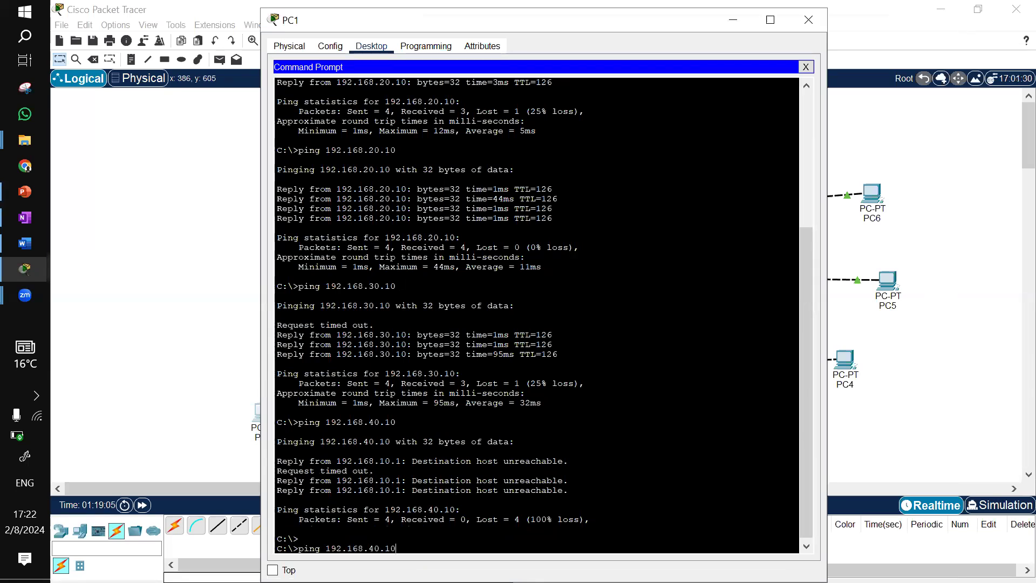
{"action": "key", "text": "Return"}
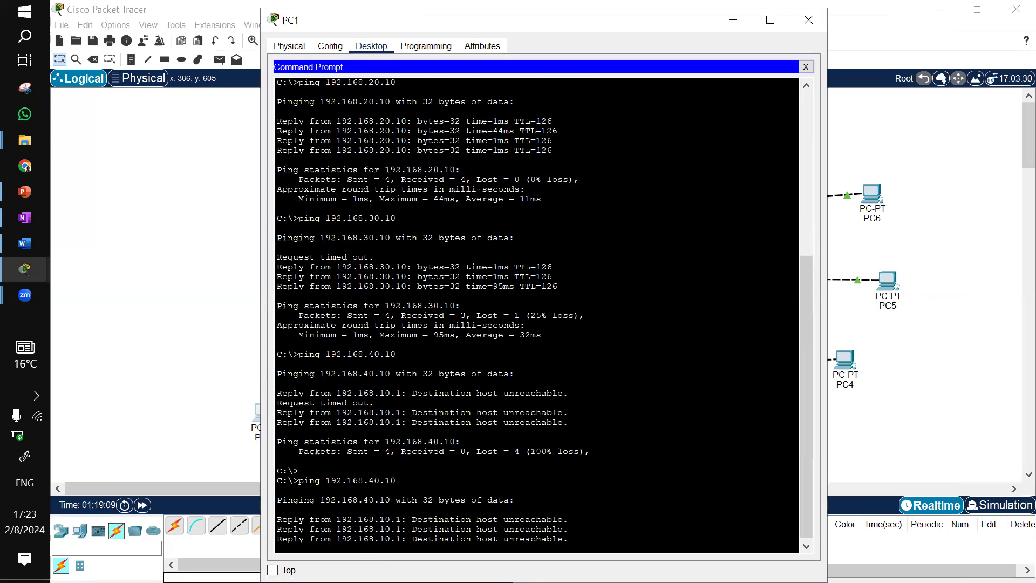
{"action": "left_click", "coordinate": [723, 27]}
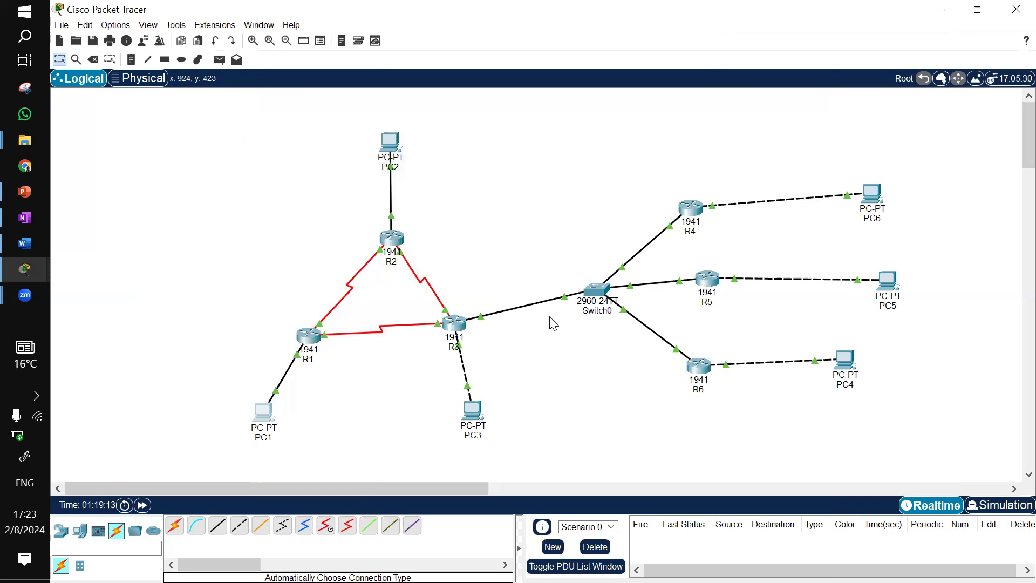
On R3's GigabitEthernet0/1 interface, enable OSPF with ip ospf 10 area 0 and close R3's window
{"action": "mouse_move", "coordinate": [459, 328]}
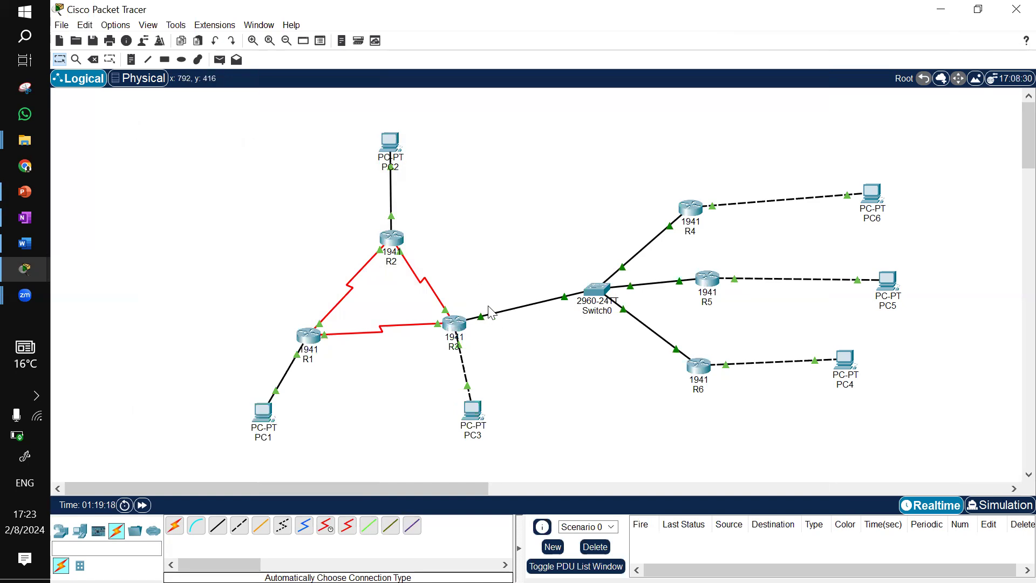
{"action": "left_click", "coordinate": [463, 334]}
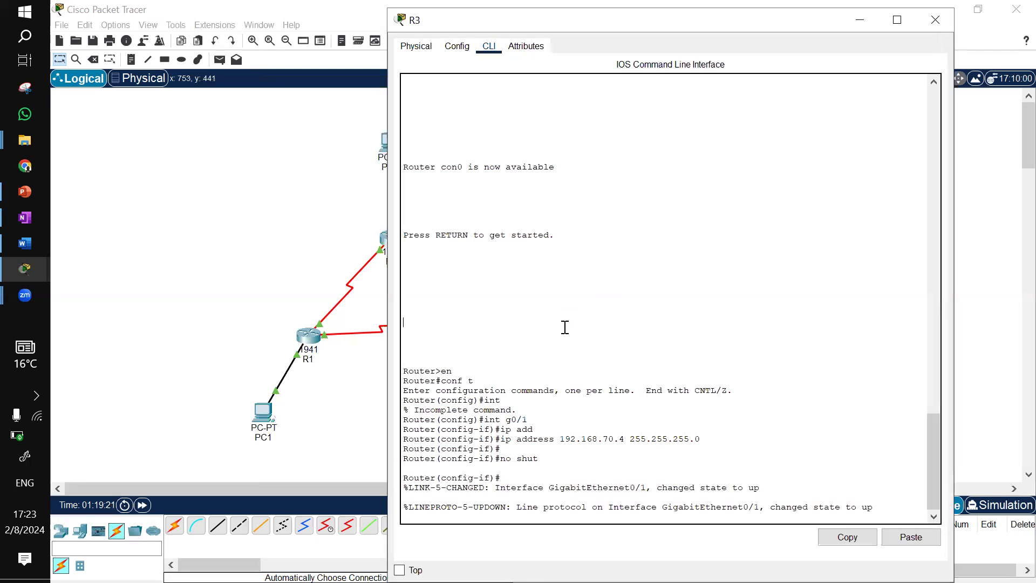
{"action": "key", "text": "Return"}
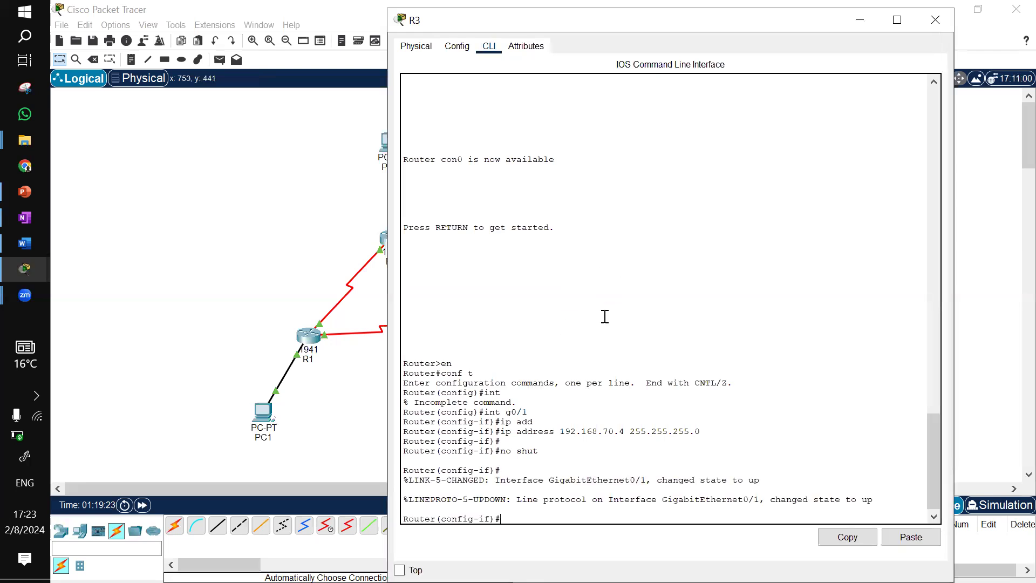
{"action": "type", "text": "ip ospg"}
{"action": "key", "text": "Tab"}
{"action": "key", "text": "BackSpace"}
{"action": "key", "text": "Tab"}
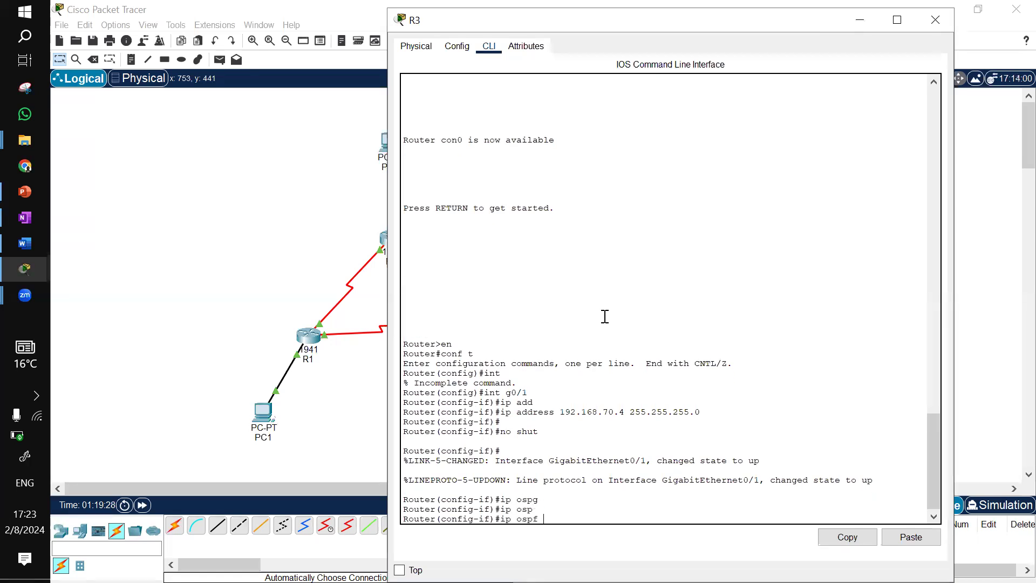
{"action": "type", "text": "10 are"}
{"action": "key", "text": "Tab"}
{"action": "type", "text": "0"}
{"action": "key", "text": "Return"}
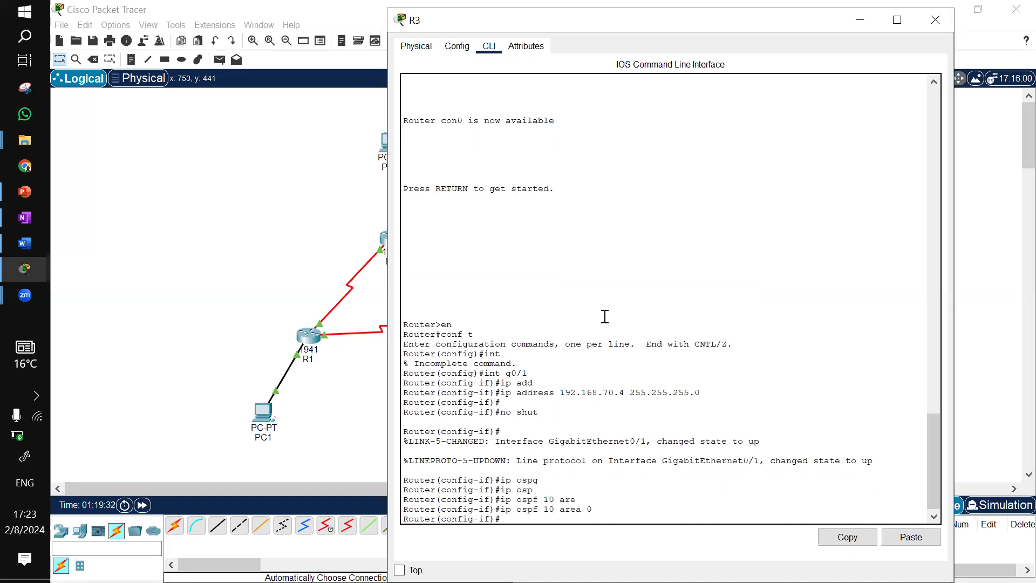
{"action": "key", "text": "Return"}
{"action": "left_click", "coordinate": [861, 22]}
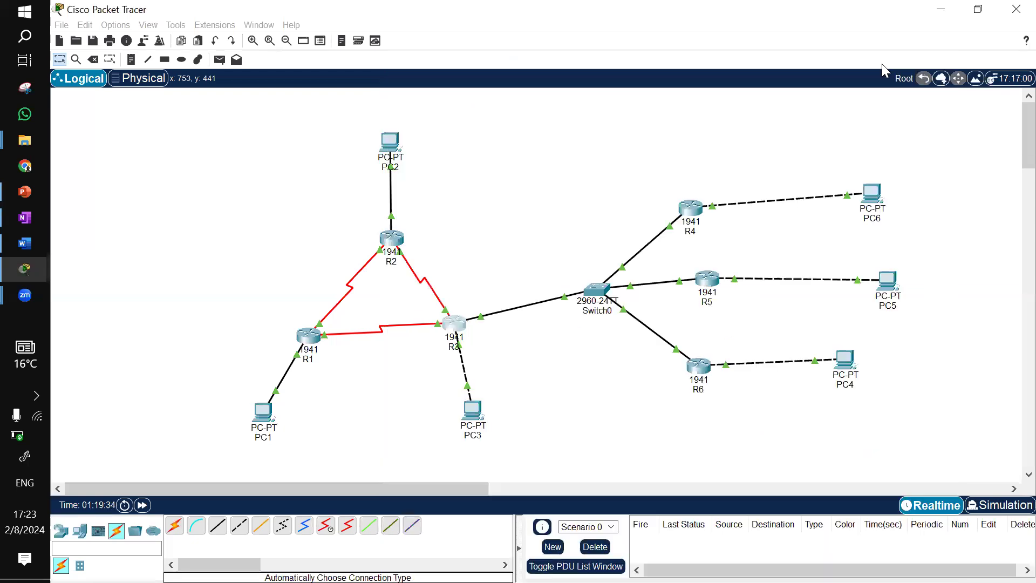
Fast-forward the simulation time several times to let OSPF converge
{"action": "left_click", "coordinate": [141, 505]}
{"action": "left_click", "coordinate": [140, 508]}
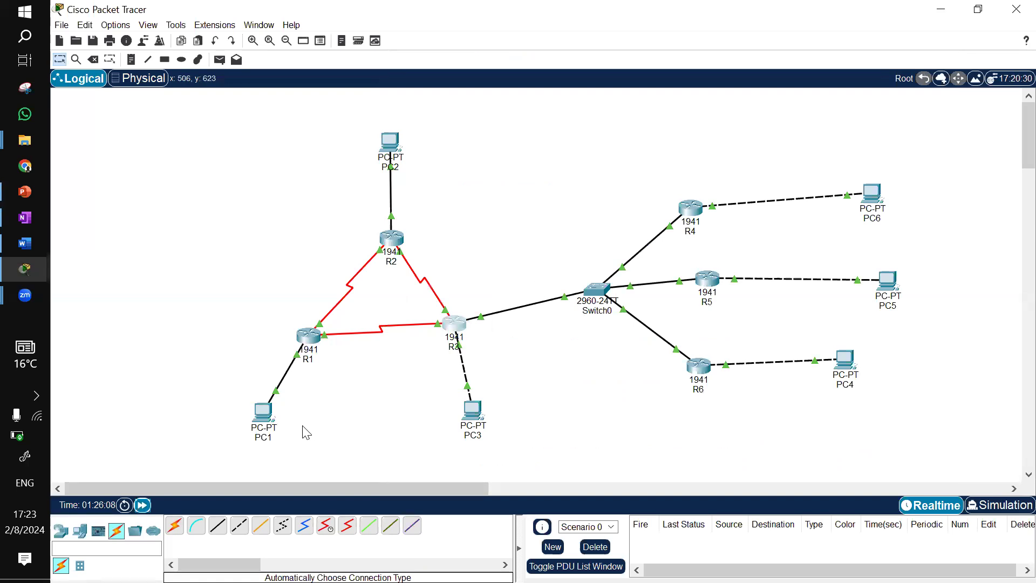
{"action": "left_click", "coordinate": [143, 506]}
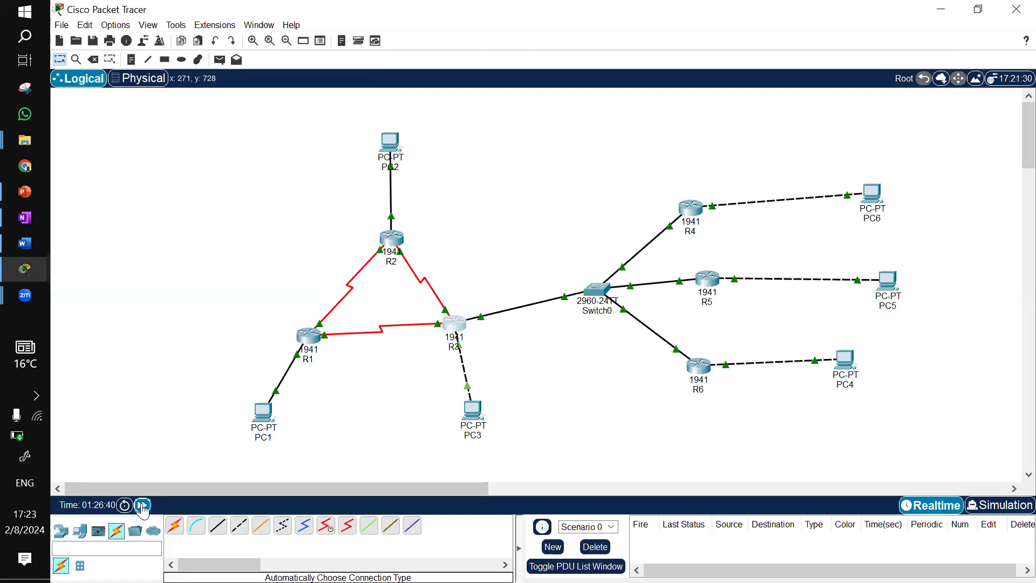
{"action": "left_click", "coordinate": [142, 506]}
{"action": "left_click", "coordinate": [142, 506]}
{"action": "left_click", "coordinate": [142, 506]}
{"action": "left_click", "coordinate": [142, 506]}
{"action": "left_click", "coordinate": [142, 506]}
Repeat the ping to 192.168.40.10 from PC1's command prompt and close the PC1 window
{"action": "left_click", "coordinate": [258, 418]}
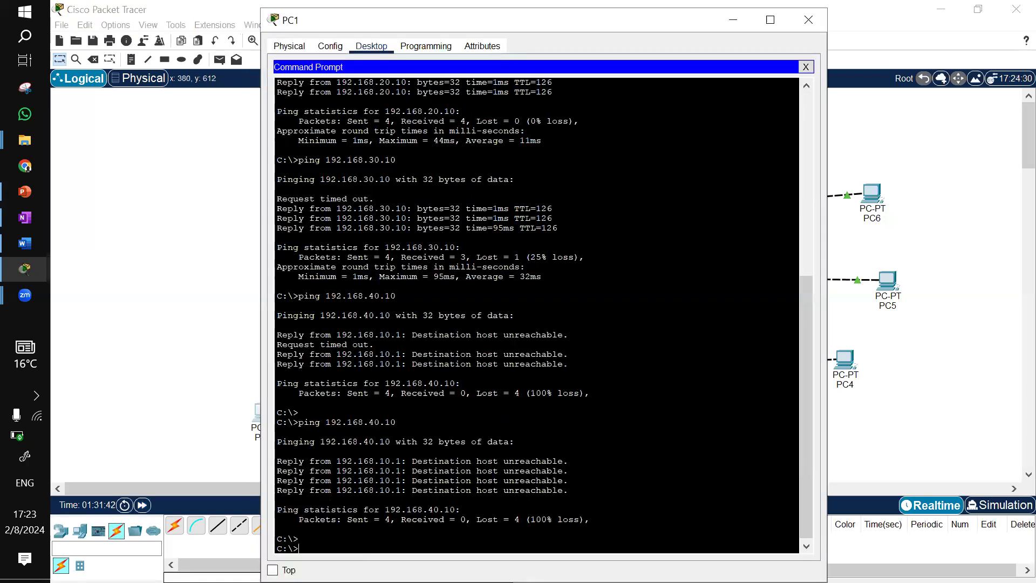
{"action": "key", "text": "Up"}
{"action": "key", "text": "Return"}
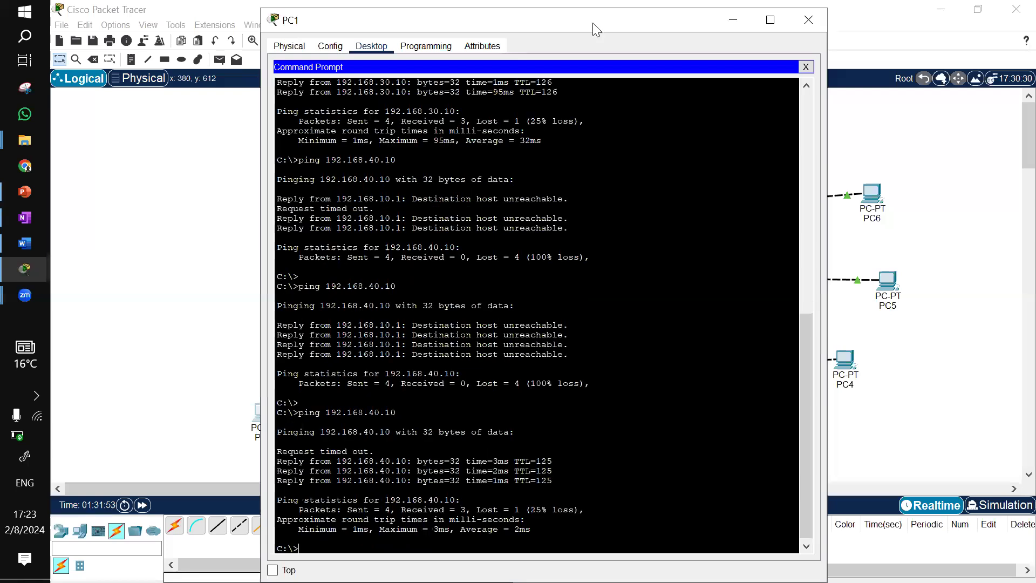
{"action": "left_click", "coordinate": [744, 26]}
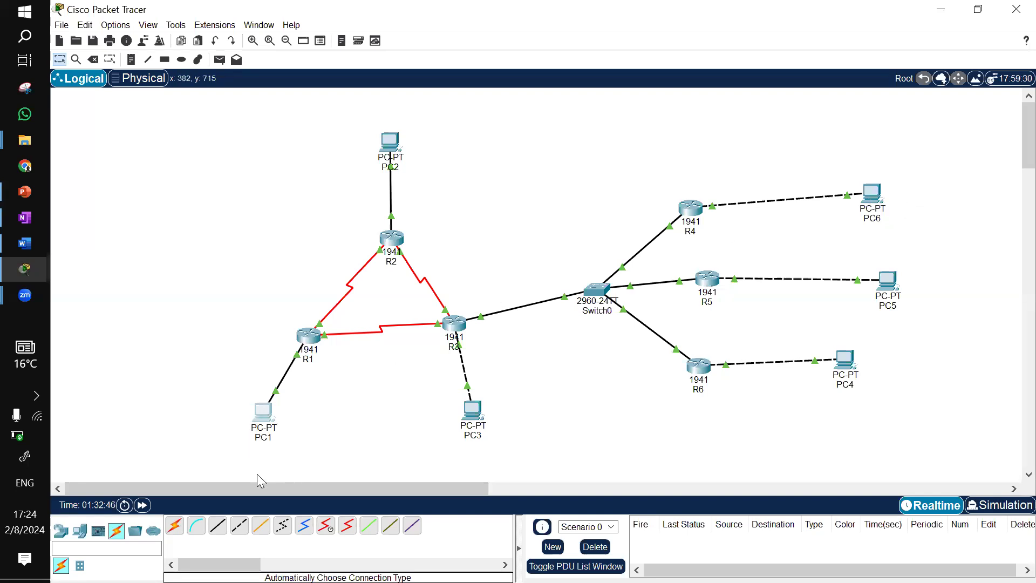
{"action": "mouse_move", "coordinate": [399, 144]}
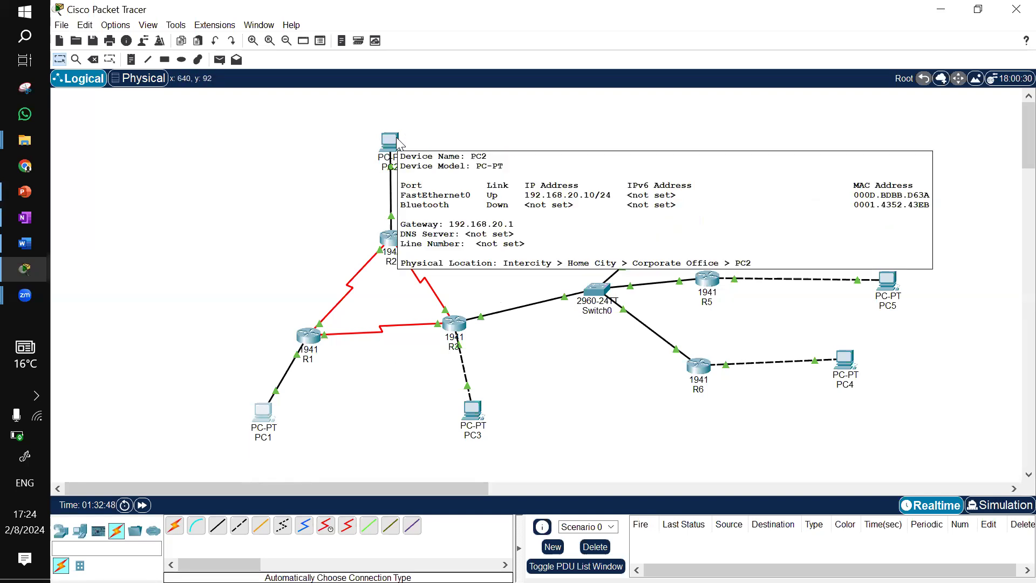